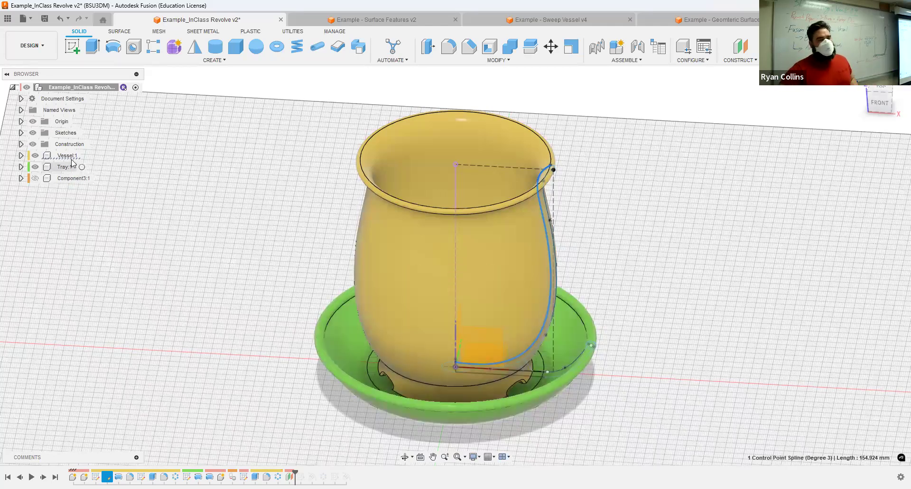
Step: Expand the Vessel component and check its Origin, Bodies and Sketches folders
left_click(20, 156)
left_click(29, 167)
left_click(29, 167)
left_click(29, 178)
left_click(30, 178)
left_click(29, 190)
left_click(29, 190)
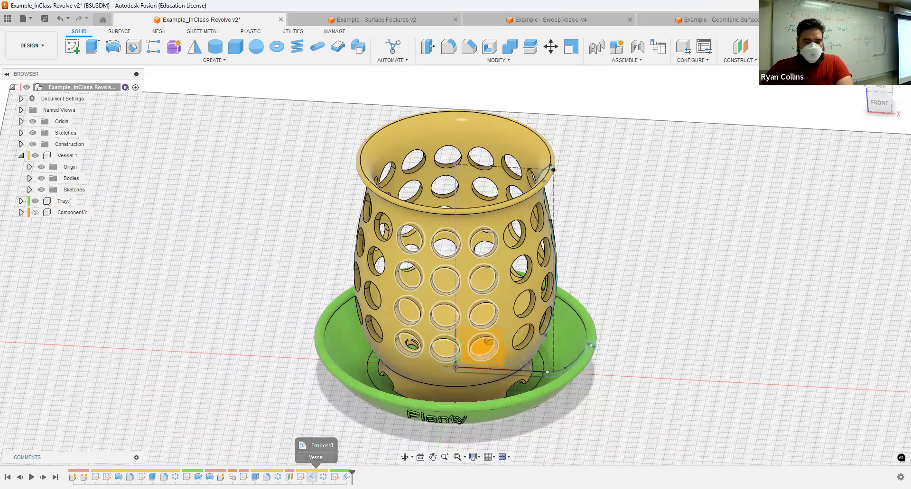
Step: Examine the hole pattern around the vessel and the embossed Planty text on the tray, ending on the home view
scroll(476, 314, "up", 4)
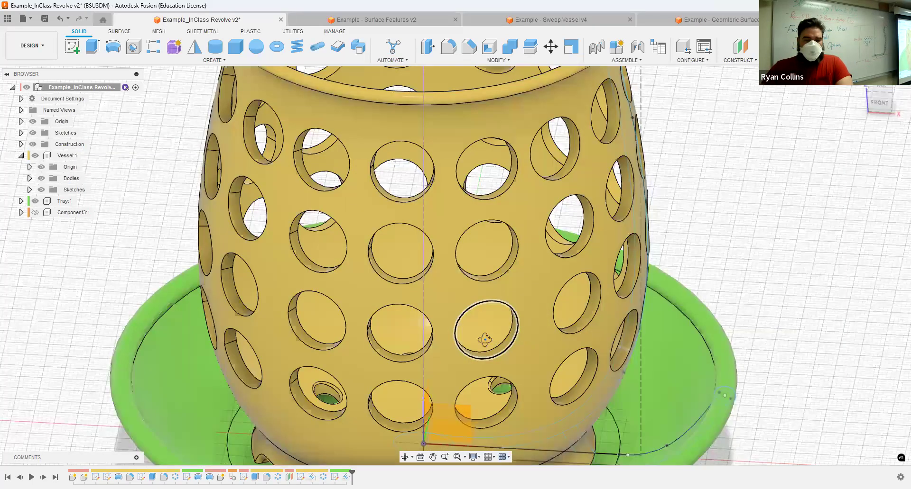
middle_click_drag(498, 318, 500, 317, "shift")
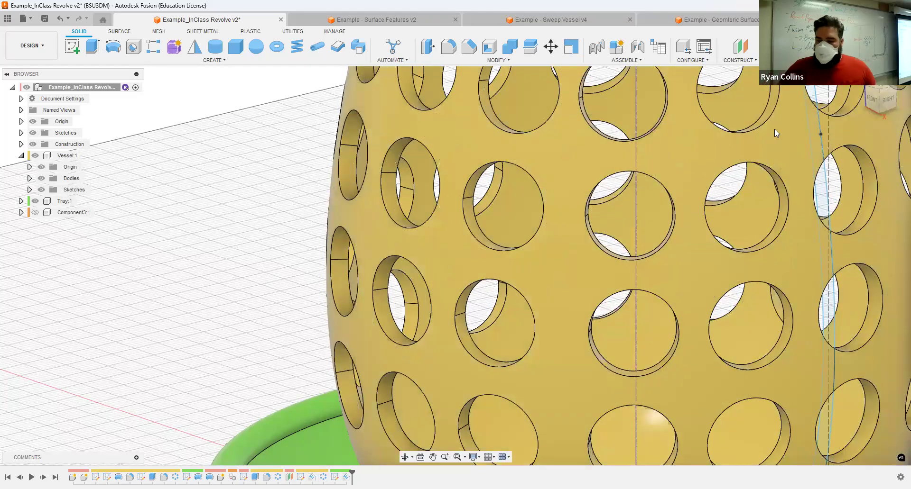
scroll(331, 229, "down", 8)
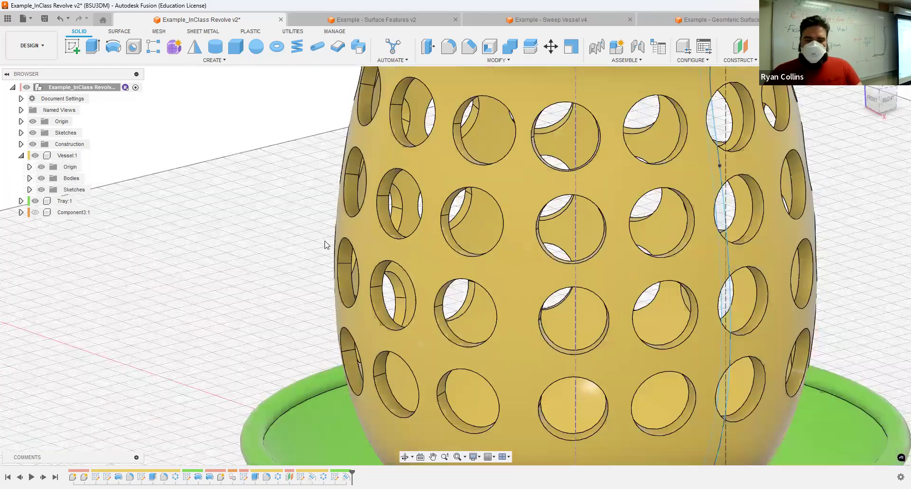
middle_click_drag(258, 404, 409, 353, "shift")
scroll(329, 363, "up", 6)
left_click_drag(893, 91, 885, 96)
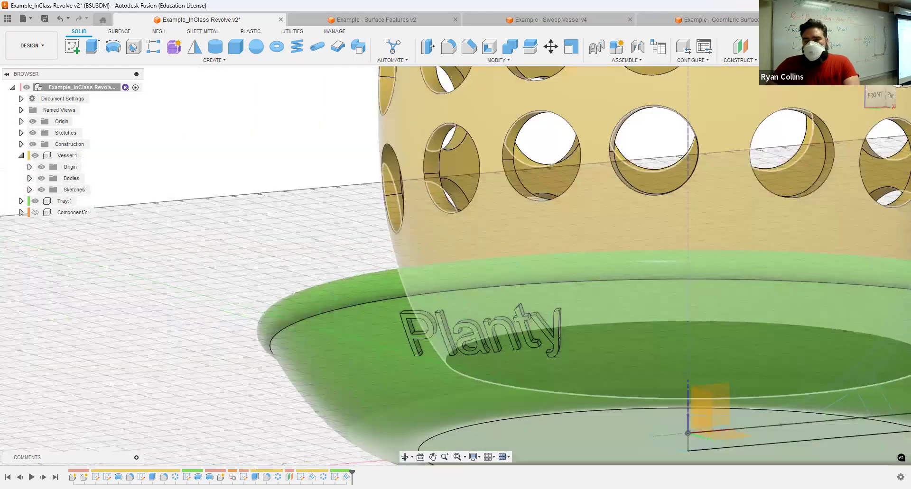
left_click(860, 78)
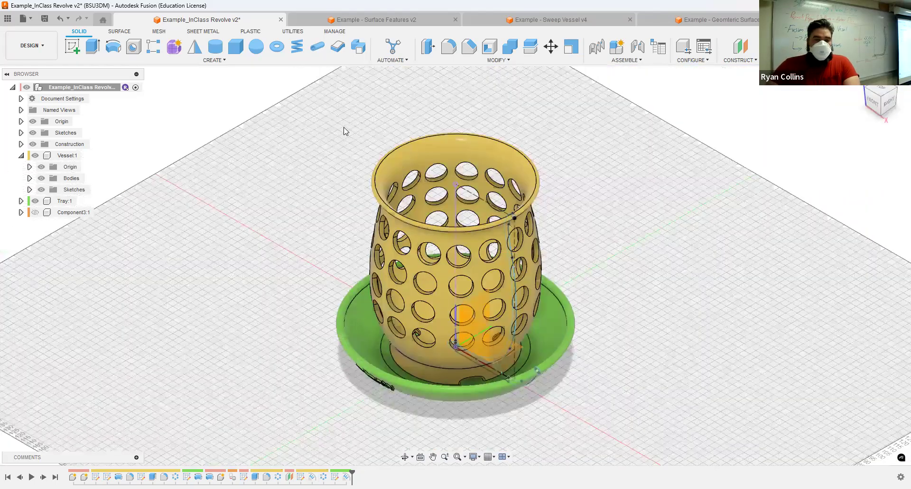
Step: Open the Example - Surface Features design and examine its scalloped rim, patterned knobs and pattern feature from several angles
left_click(372, 21)
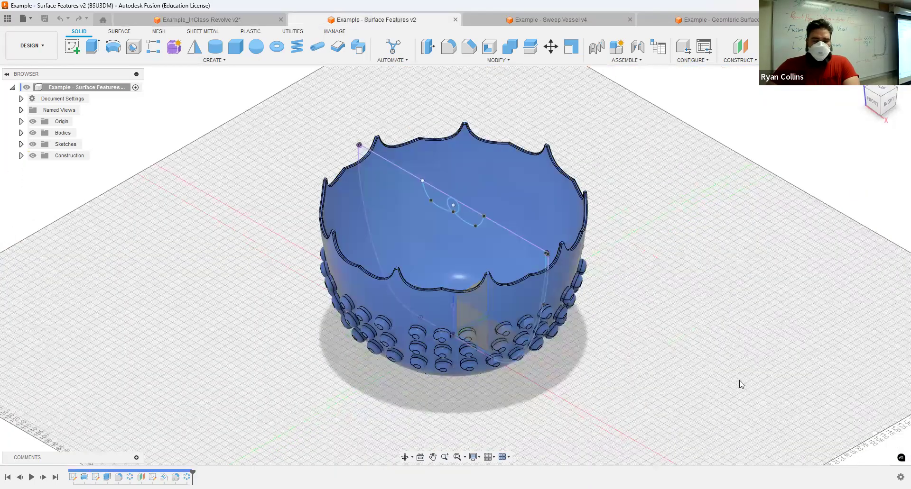
mouse_move(693, 288)
left_mouse_down()
mouse_move(722, 283)
mouse_move(703, 291)
left_mouse_up()
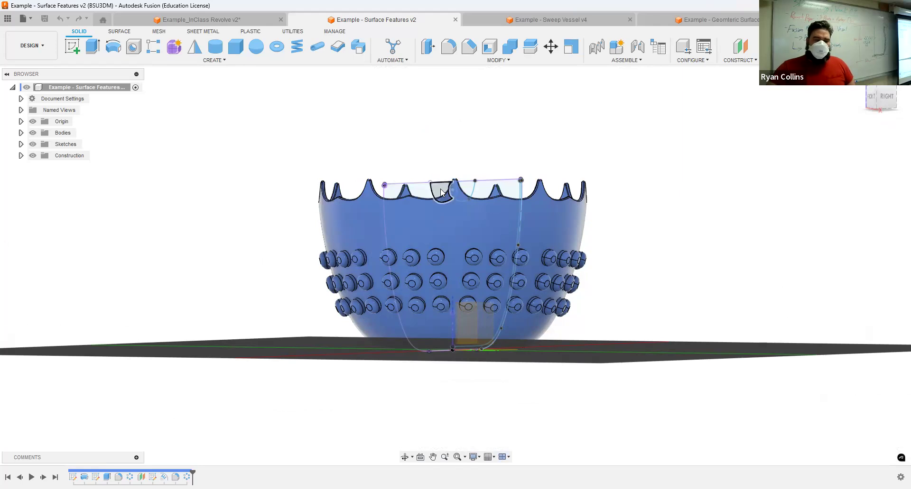
left_click(872, 96)
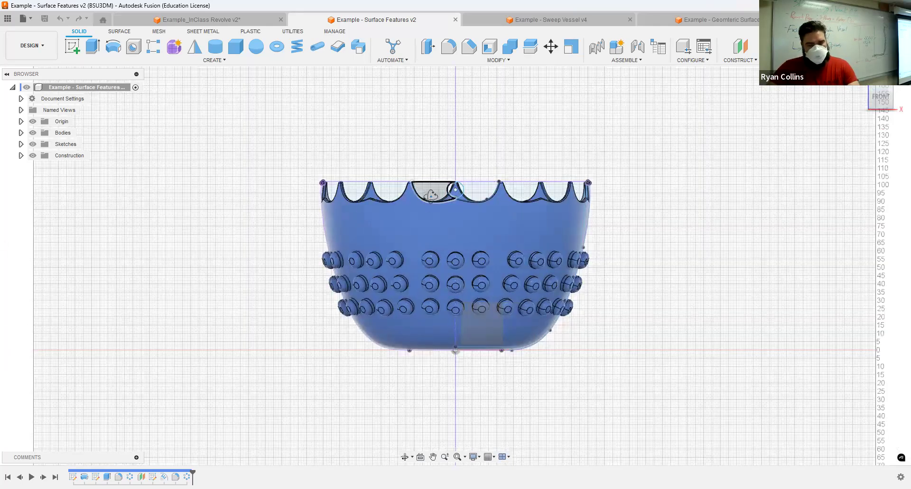
middle_click_drag(431, 196, 429, 329, "shift")
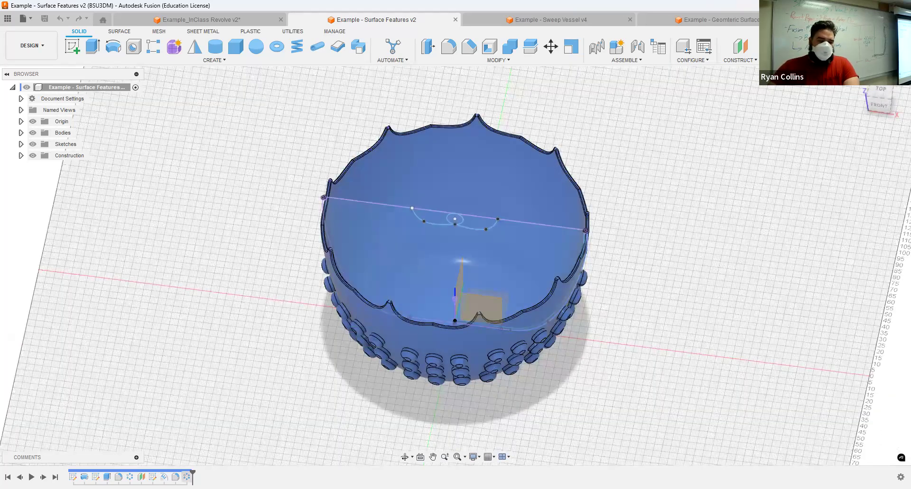
left_click(187, 477)
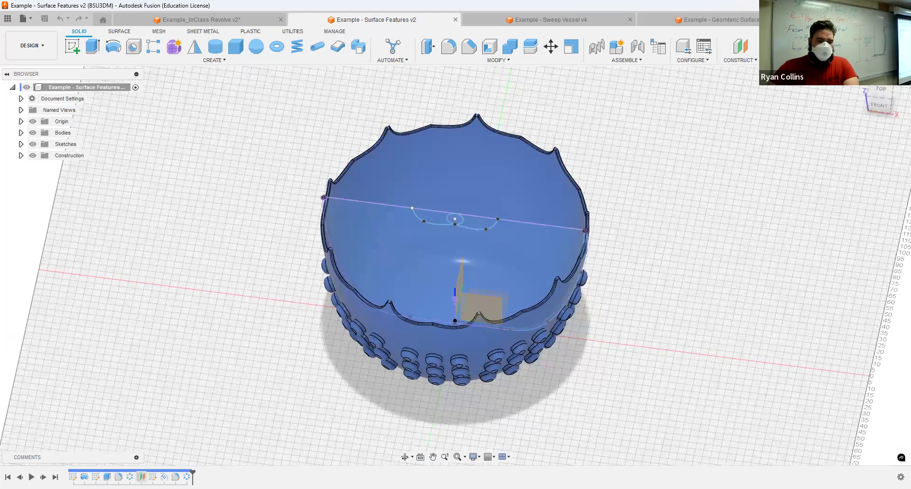
middle_click_drag(649, 262, 645, 239, "shift")
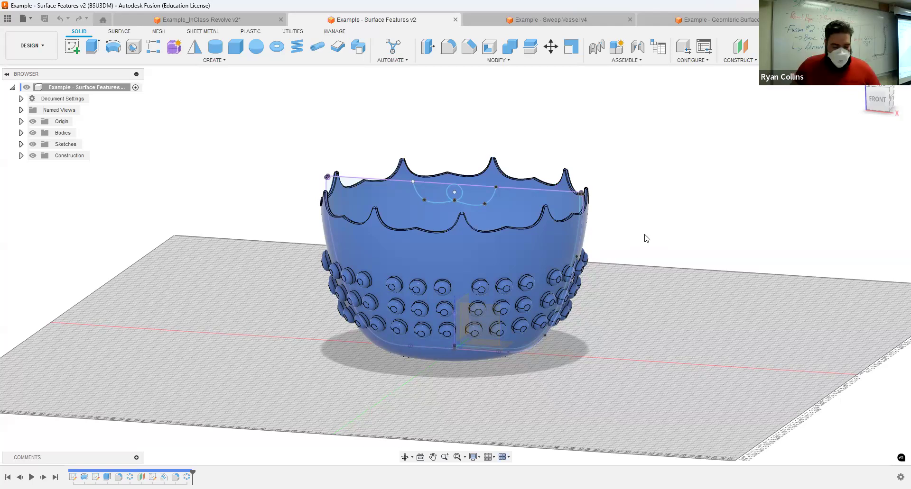
Step: Review the woven body in Example - Sweep Vessel and the triangular facets in the Example - Geometric Surface design
left_click(569, 19)
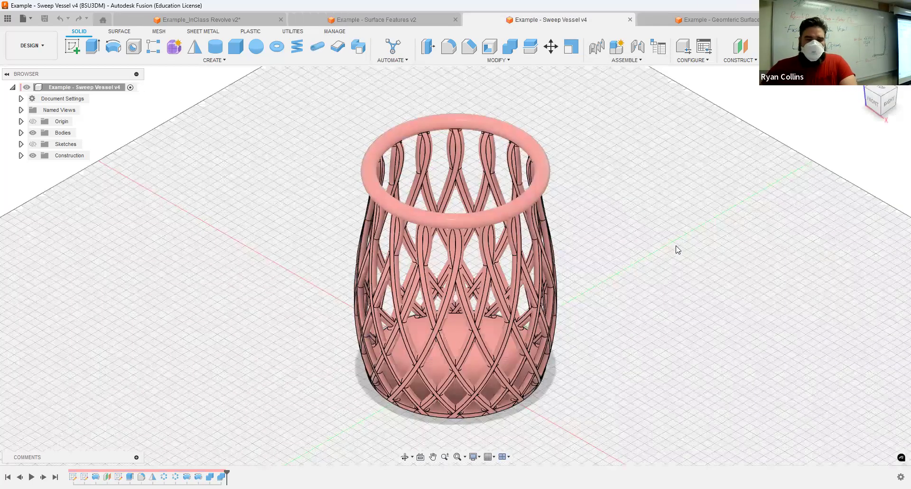
mouse_move(671, 244)
middle_mouse_down("shift")
mouse_move(657, 232)
mouse_move(681, 219)
mouse_move(646, 229)
mouse_move(671, 230)
mouse_move(662, 238)
middle_mouse_up("shift")
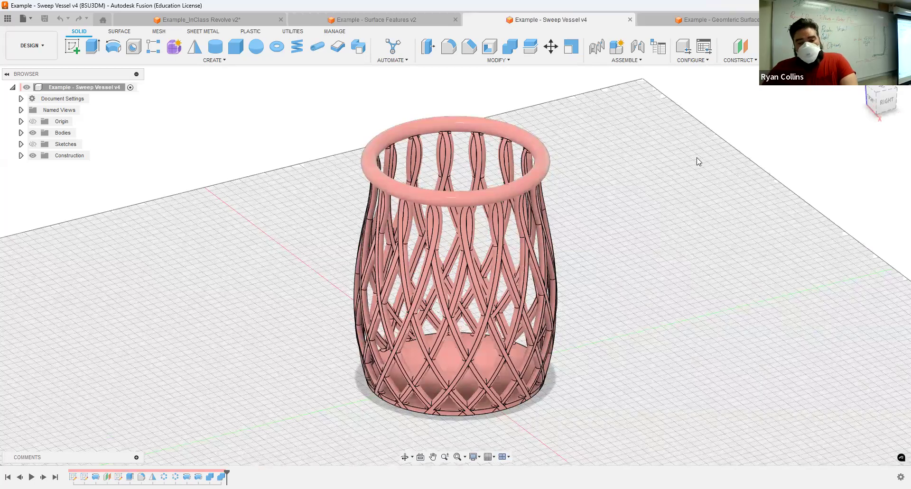
left_click(728, 18)
middle_click_drag(699, 223, 672, 203, "shift")
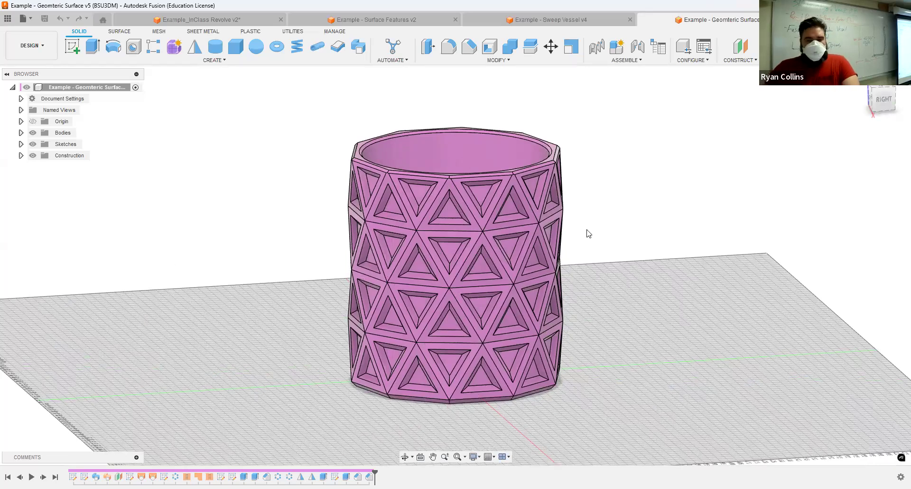
Step: Create a new design and open the project's 02 - Revolve Vessel folder as the current data location
key("ctrl+n")
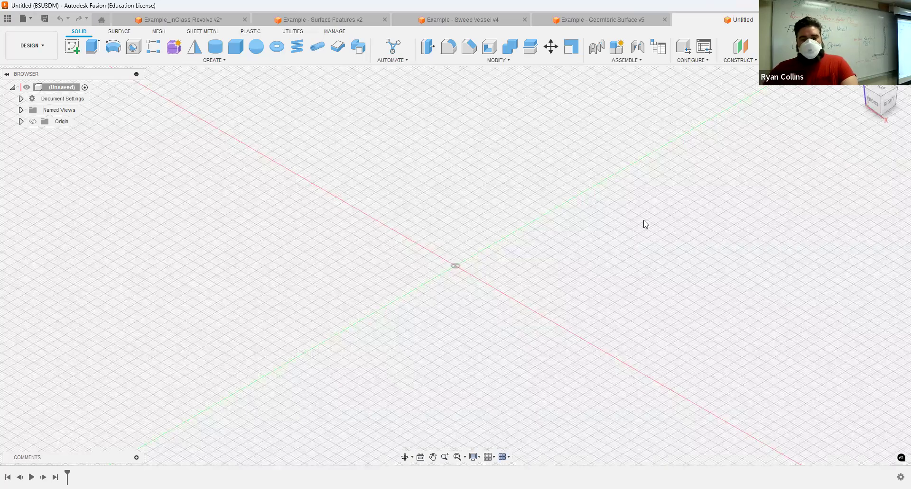
key("ctrl+s")
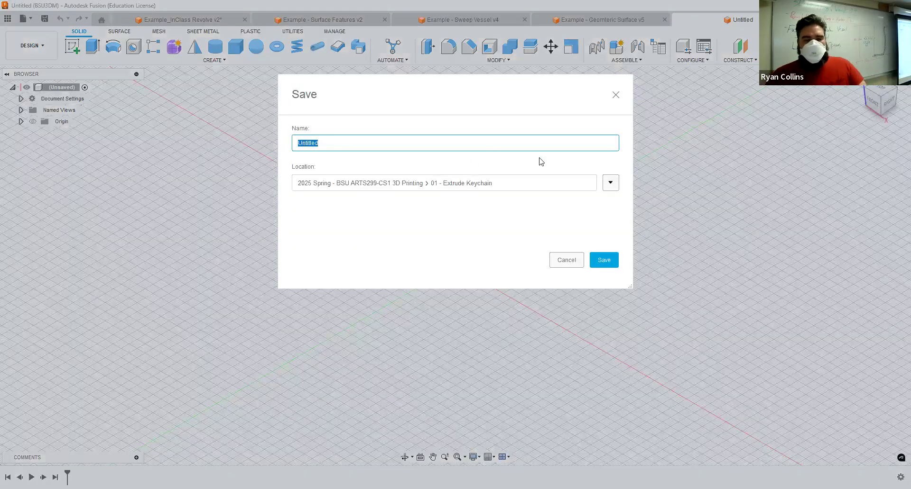
left_click(564, 261)
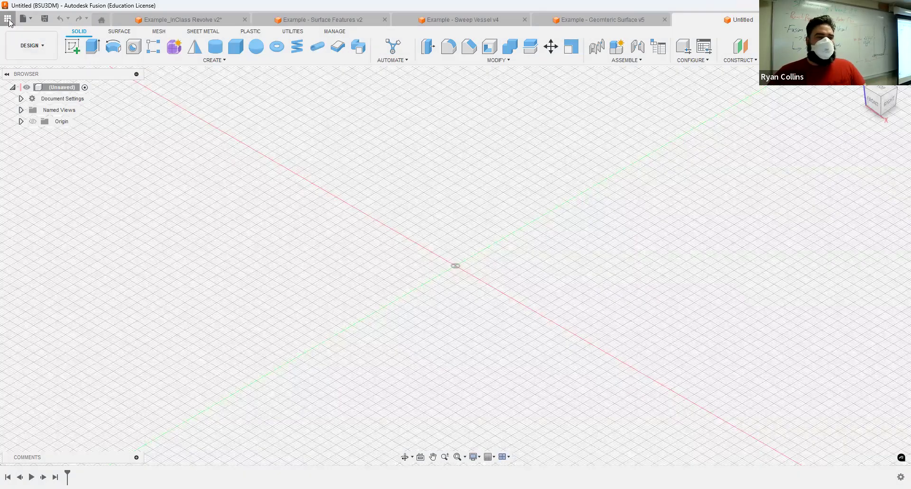
left_click(30, 74)
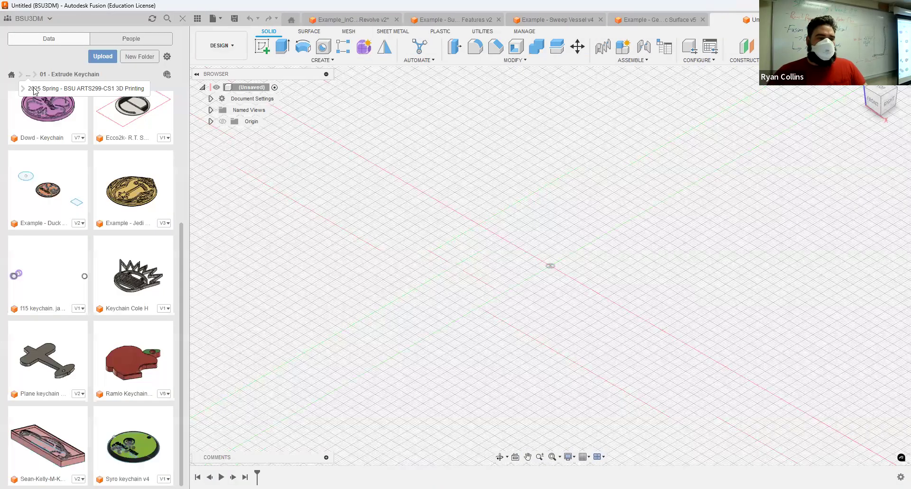
left_click(39, 88)
double_click(140, 137)
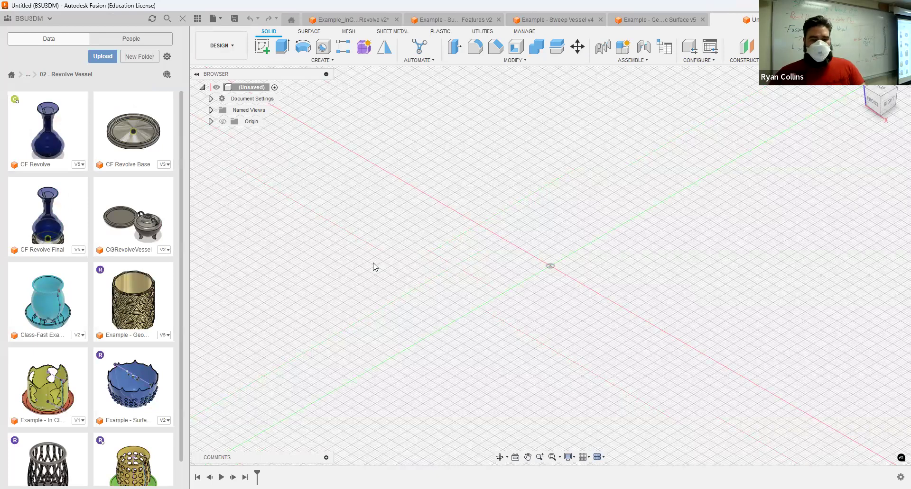
Step: Save the design as "Example - InClass Multi Vessel" in the 02 - Revolve Vessel folder and close the data panel
key("ctrl+s")
type("Example")
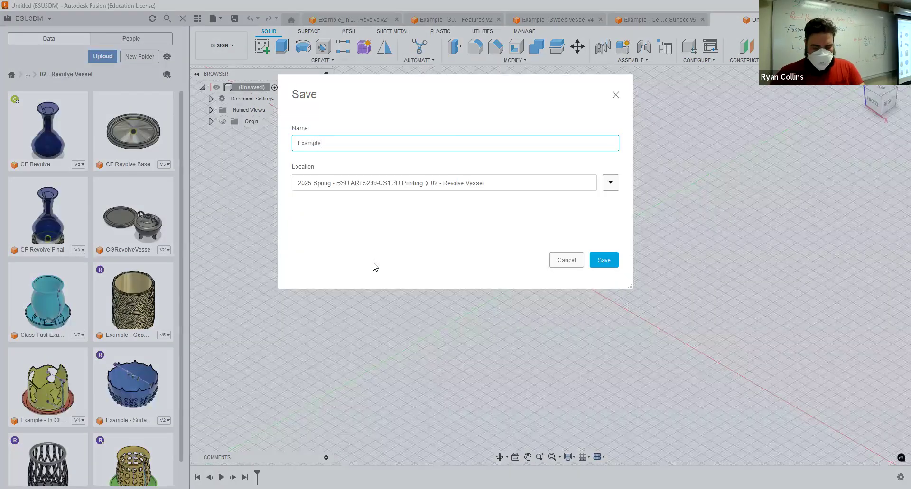
type(" - InClass")
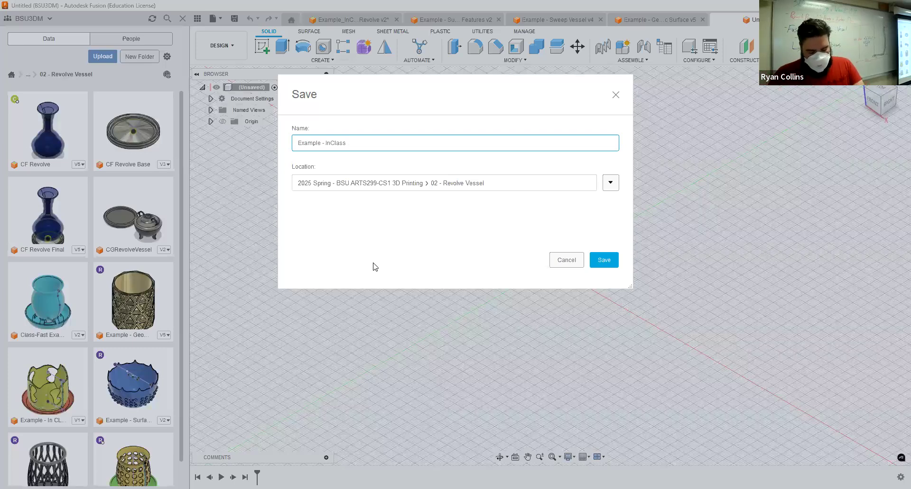
type("Multi")
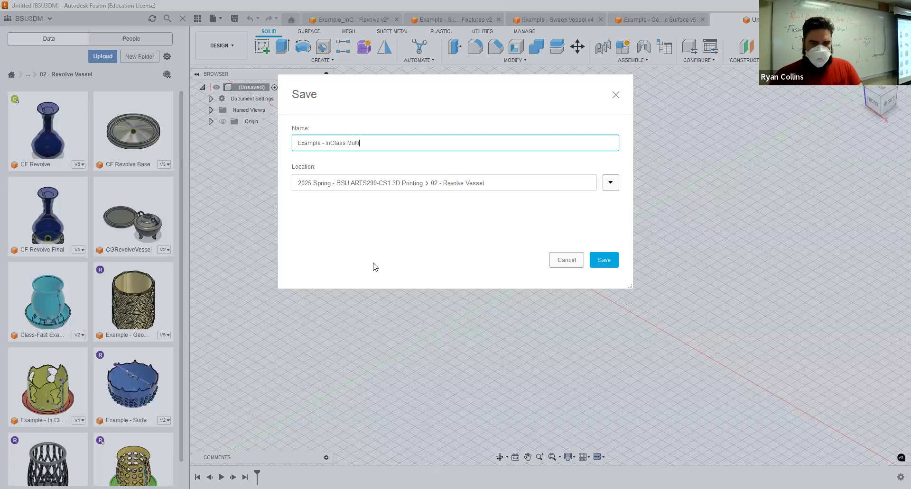
type(" Vessel")
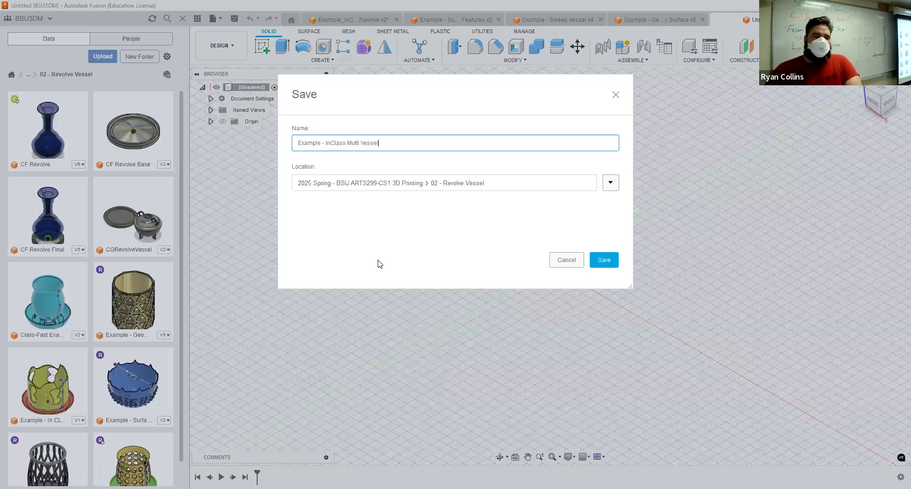
key("Return")
left_click(182, 23)
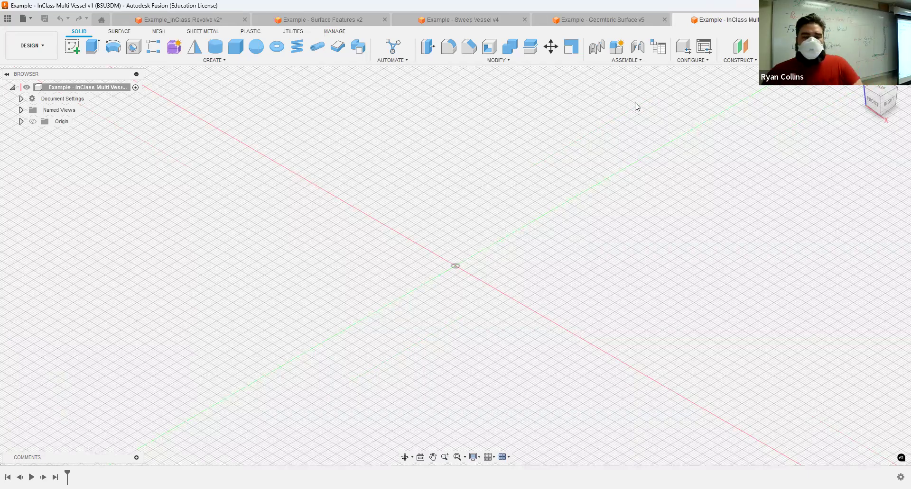
Step: Start a new sketch on the front origin plane
left_click(79, 48)
left_click(482, 219)
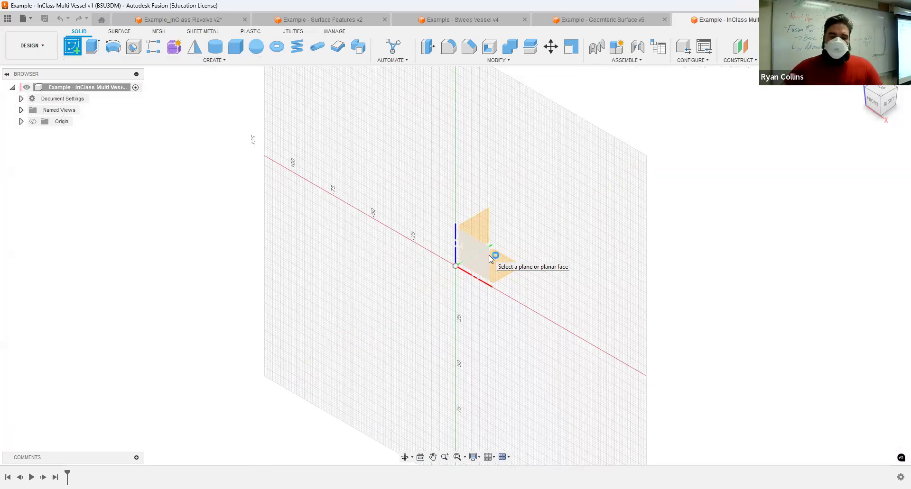
left_click(489, 258)
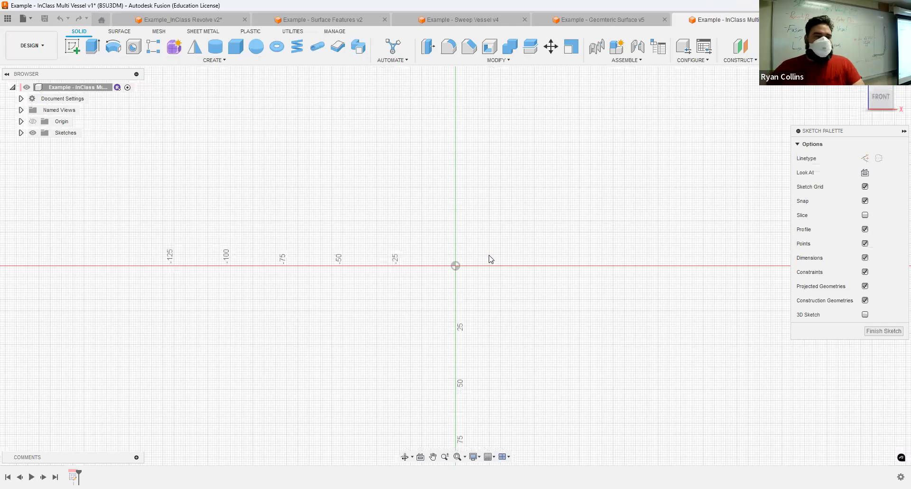
Step: Draw a two-point rectangle from the origin, 100 mm wide and 120 mm high
left_click(93, 46)
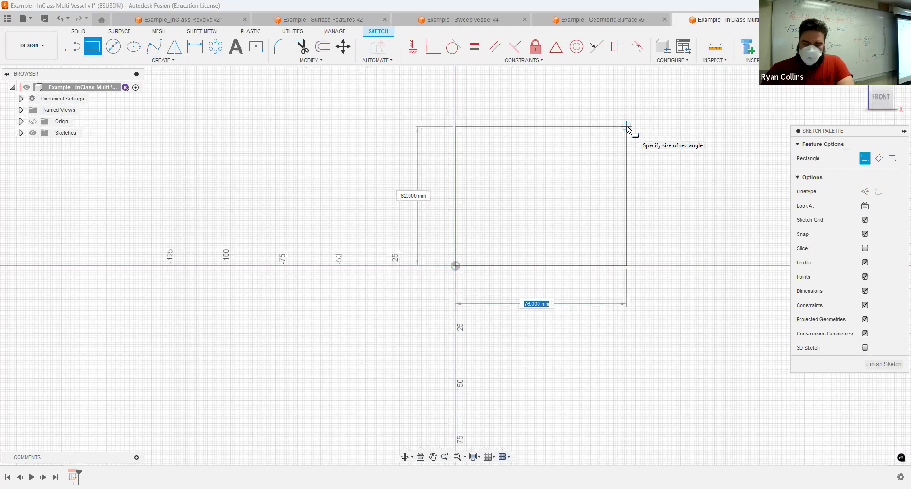
type("100")
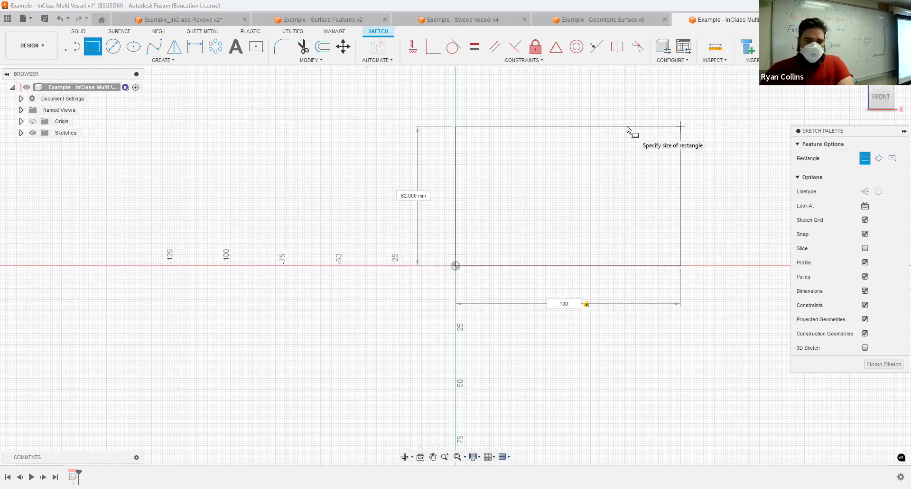
key("Tab")
type("120")
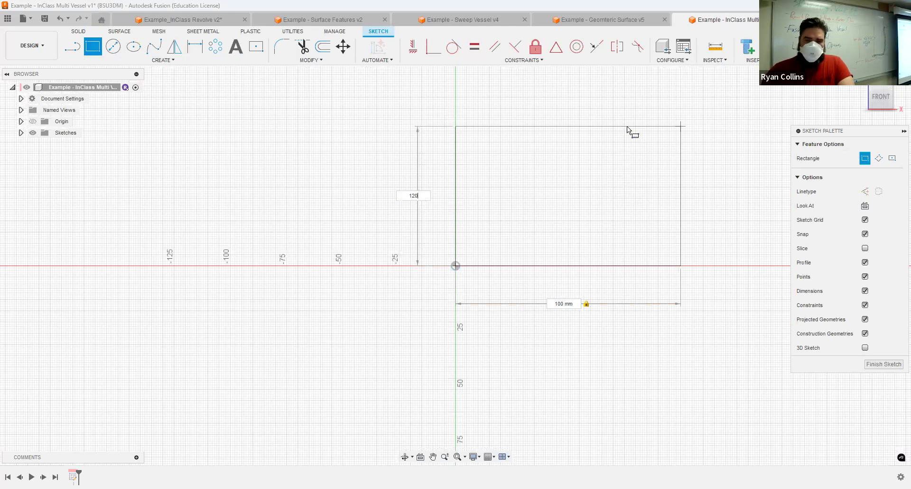
key("Return")
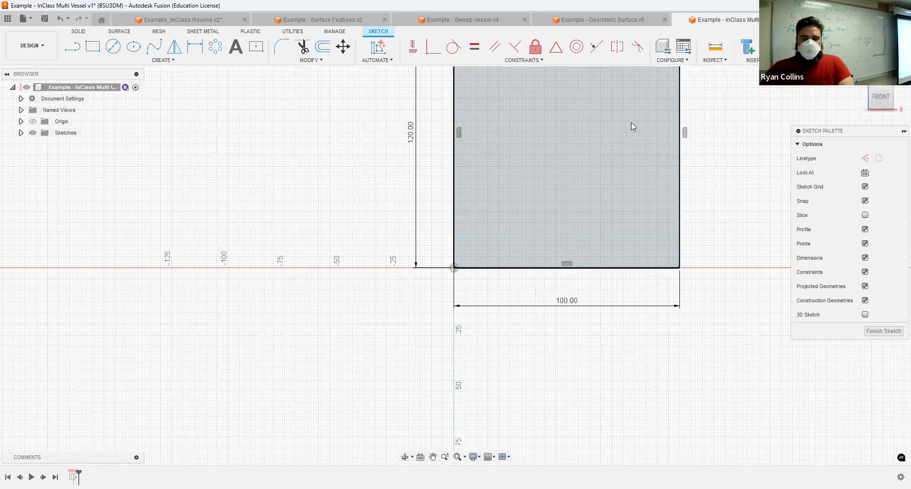
key("F6")
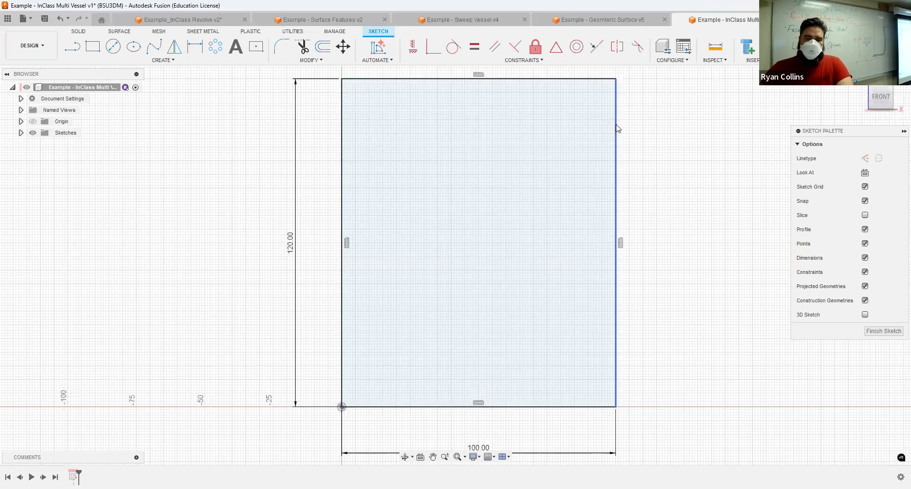
Step: Convert all four sides of the rectangle to construction lines
double_click(616, 128)
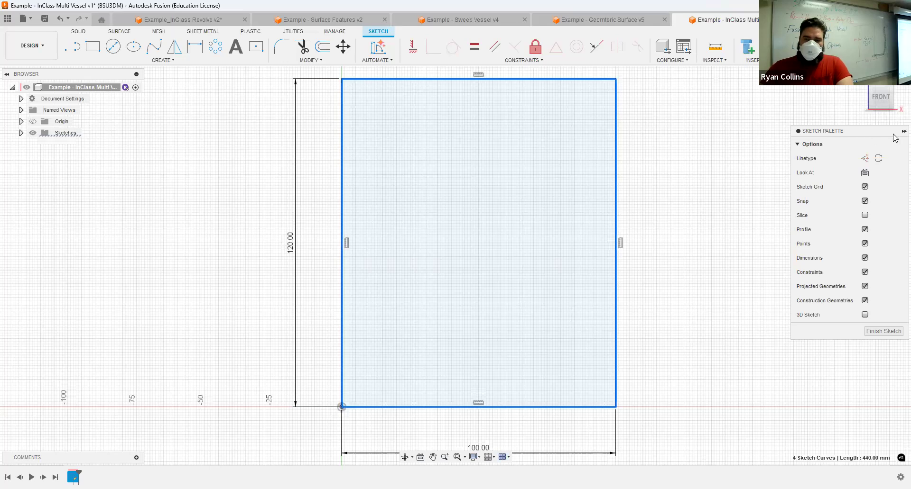
left_click(863, 160)
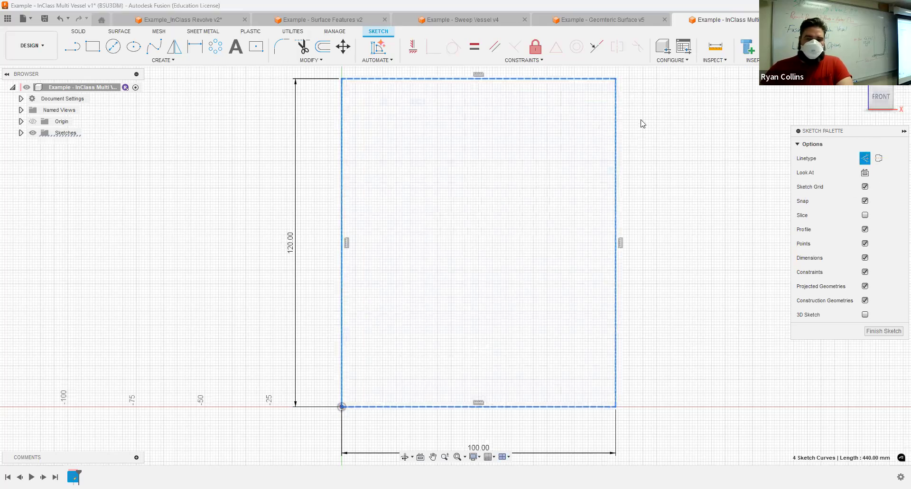
left_click(725, 148)
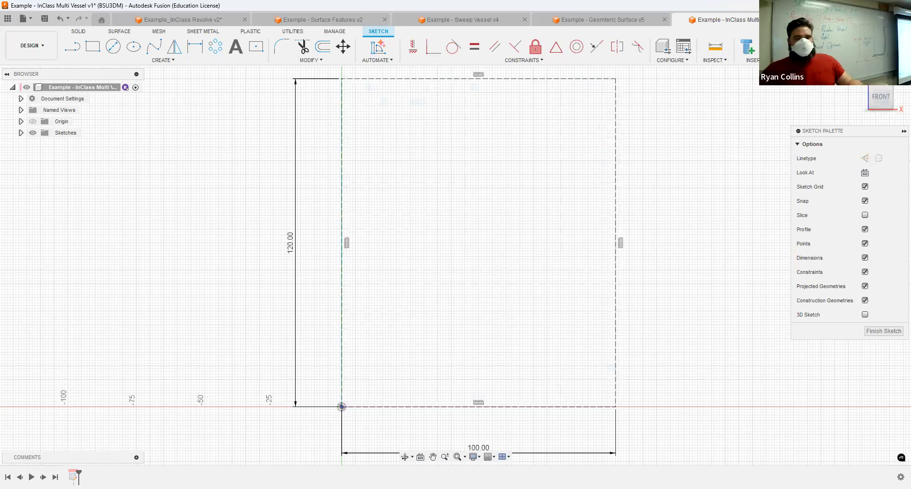
Step: Finish the boundary sketch and rename it Reference Box
left_click(843, 48)
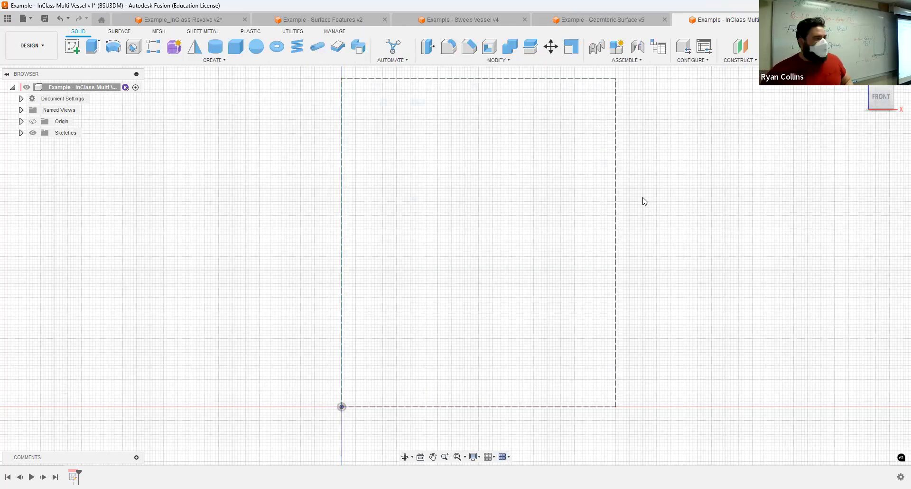
left_click(20, 133)
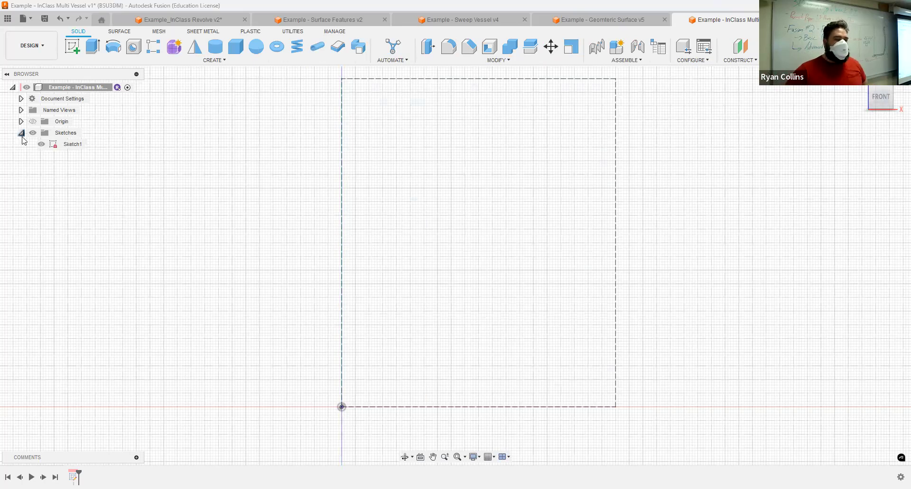
left_click(77, 144)
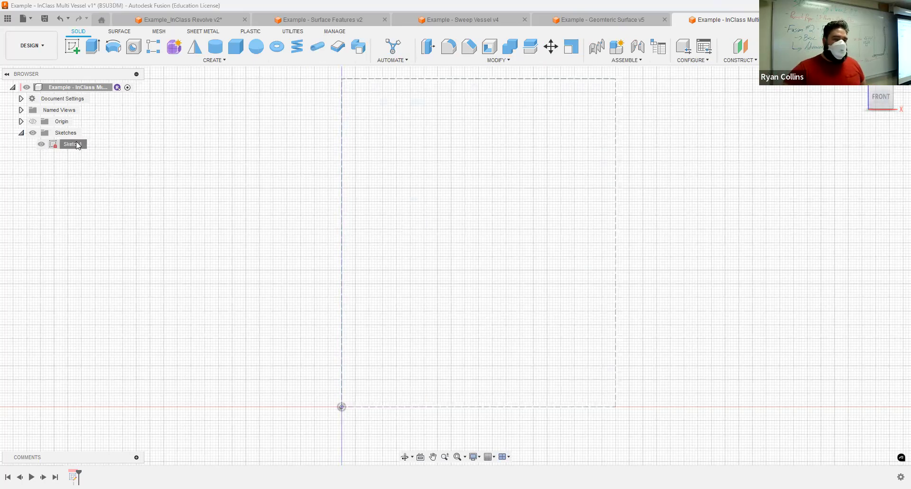
left_click(76, 144)
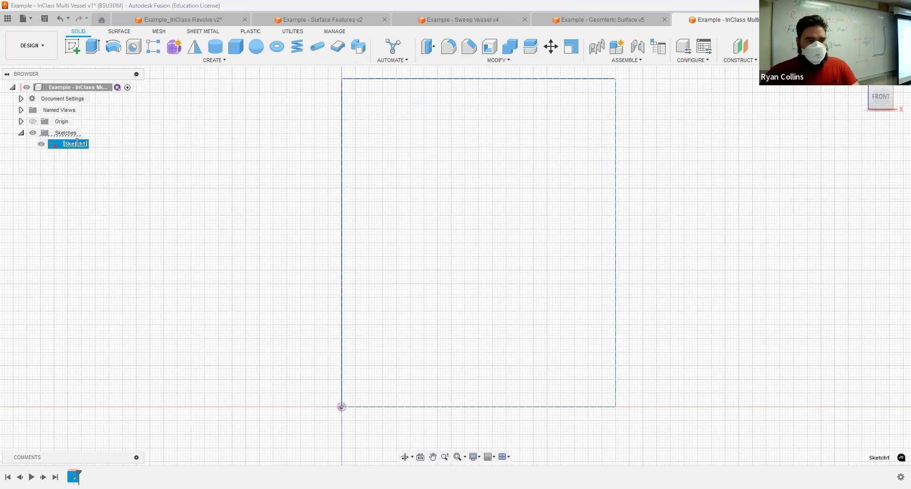
type("Refe")
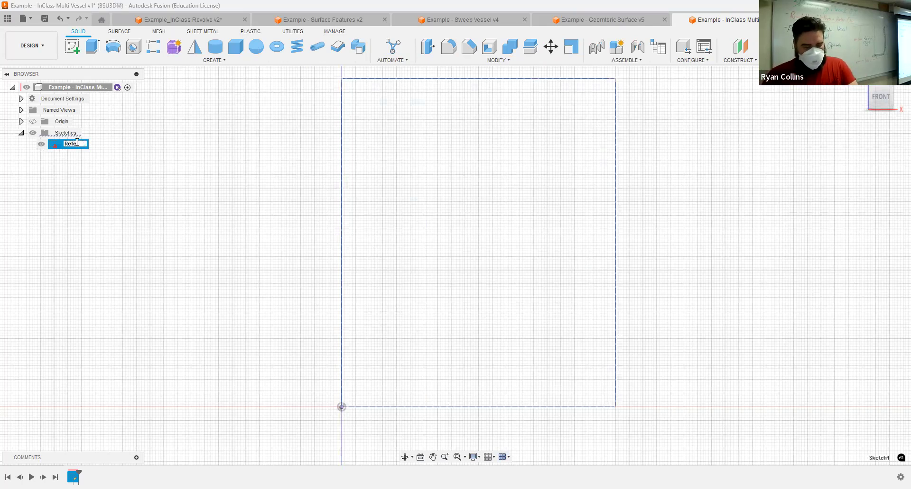
type("rence Box")
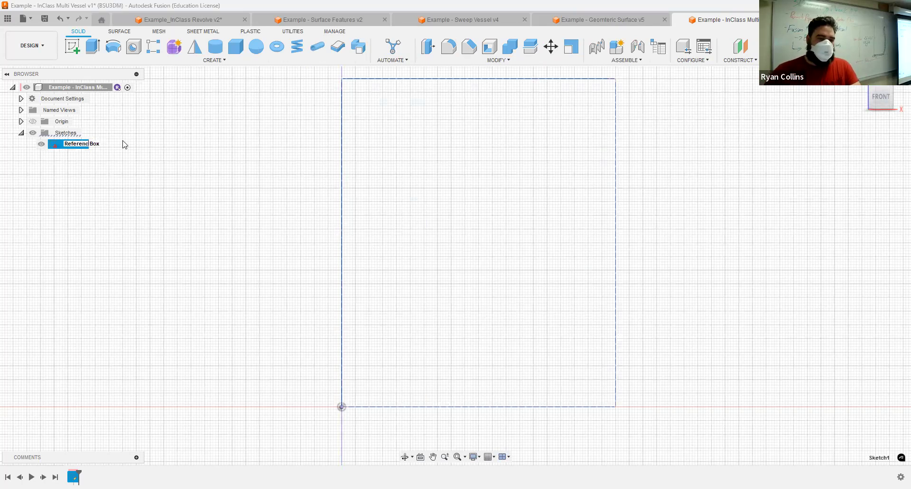
key("Return")
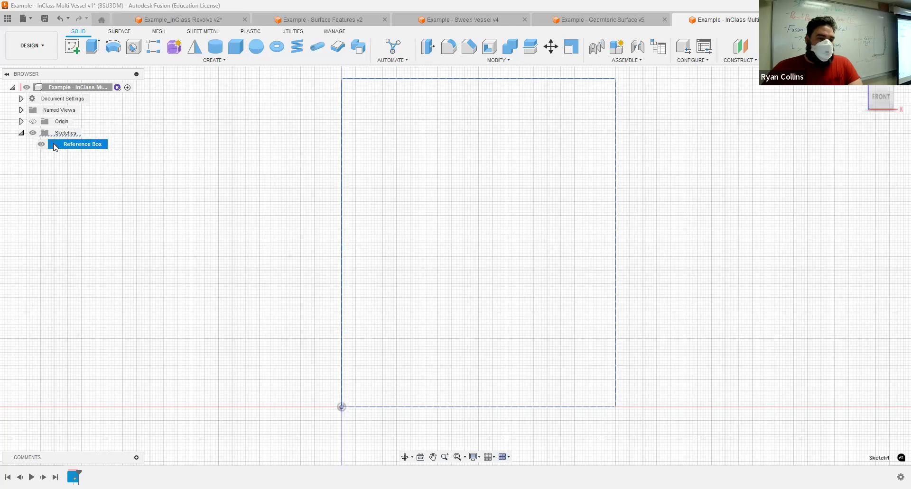
Step: Show the dimensions of the Reference Box sketch outside sketch editing
right_click(54, 147)
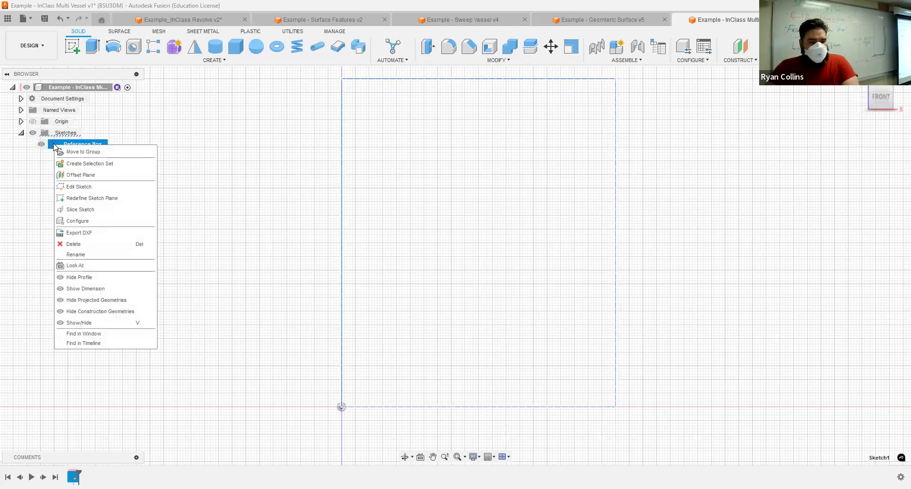
left_click(87, 293)
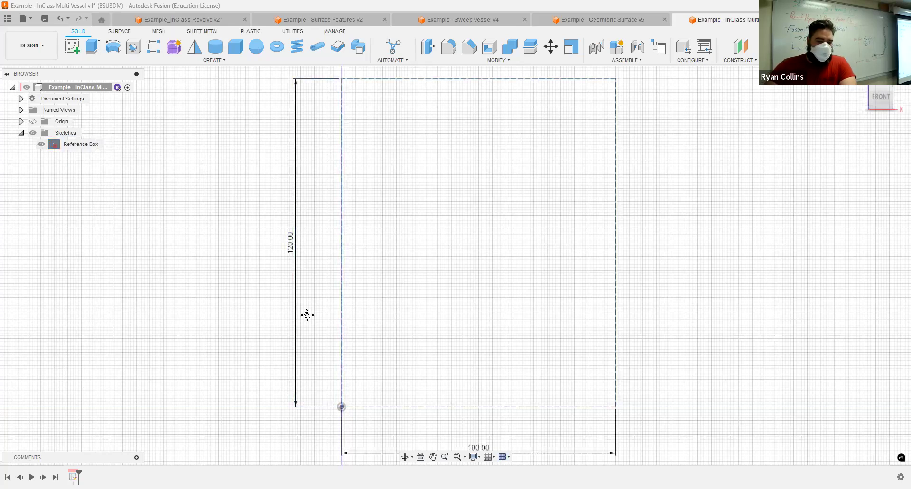
scroll(280, 248, "down", 1)
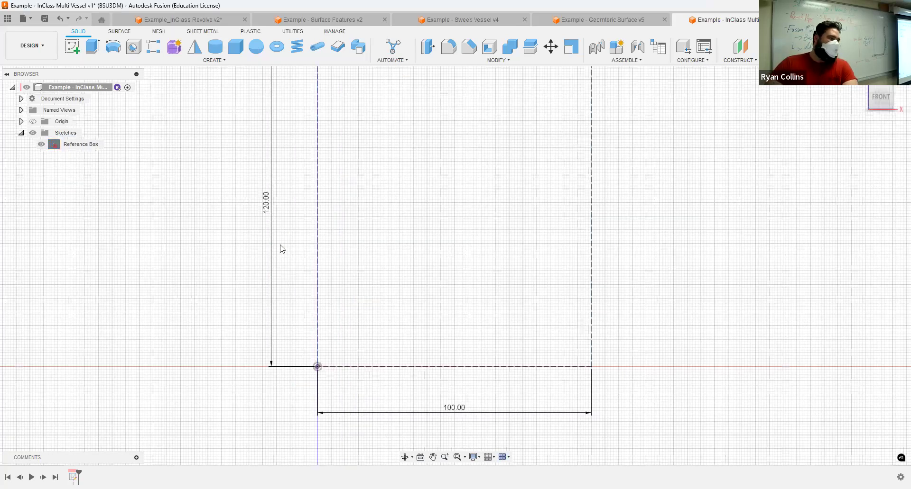
scroll(280, 249, "down", 1)
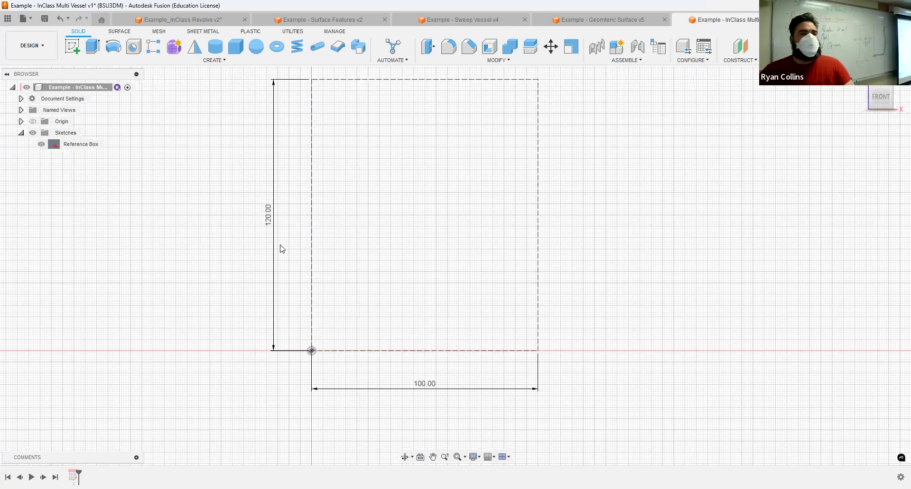
Step: Start a second sketch on the front origin plane, with the whole reference box in view
left_click(72, 46)
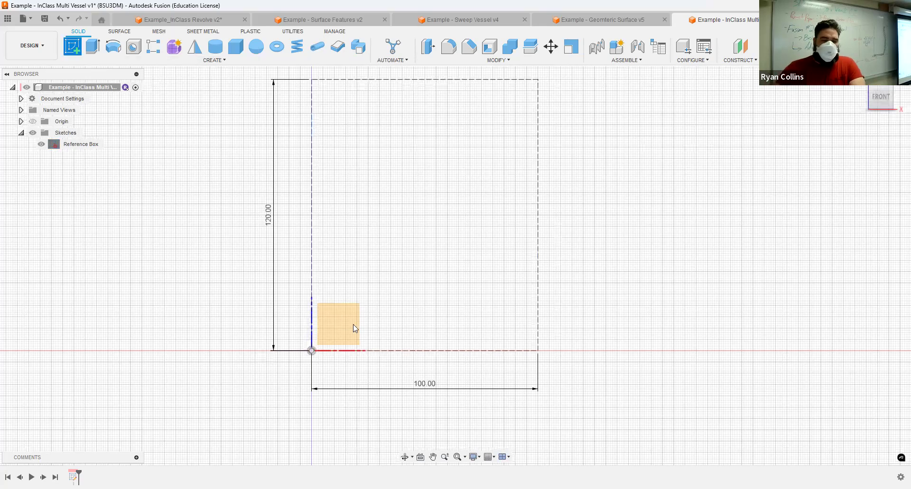
left_click(354, 327)
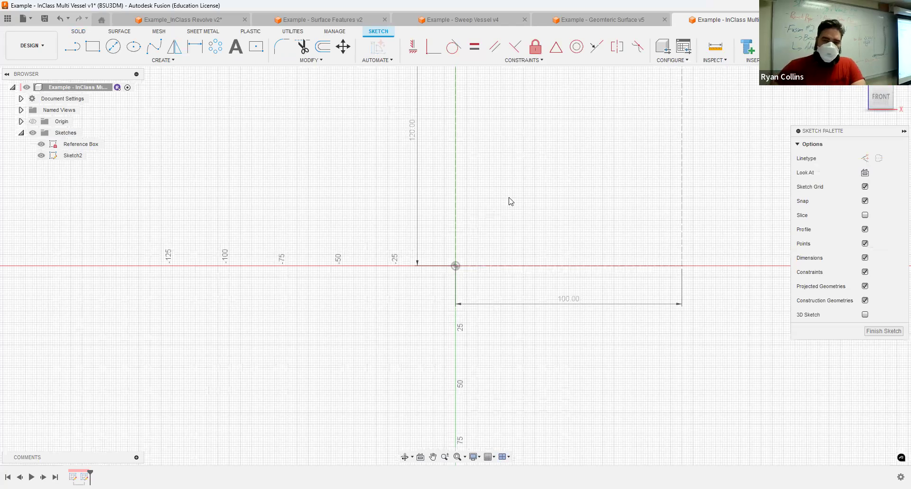
scroll(477, 274, "down", 1)
scroll(477, 274, "down", 2)
middle_click_drag(510, 221, 488, 254)
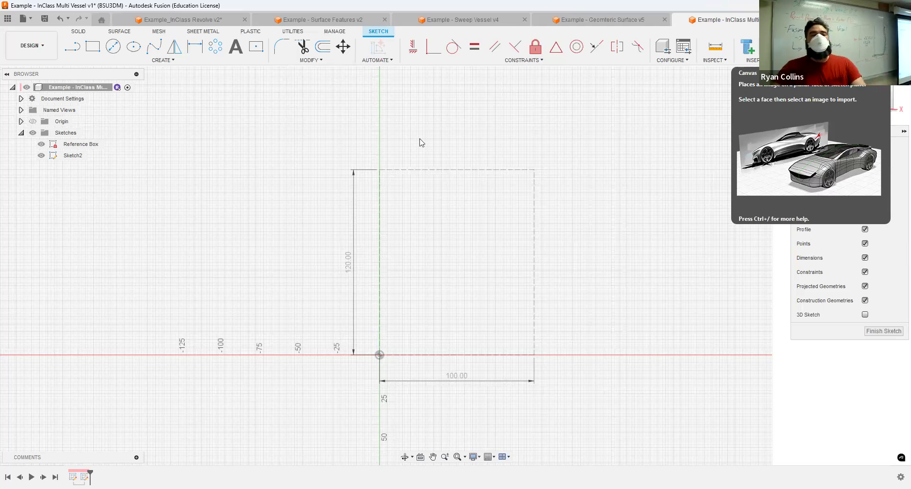
Step: Draw a five-point fit spline as the vessel's outer profile, curving from just above the box's upper edge down to its base line
left_click(157, 46)
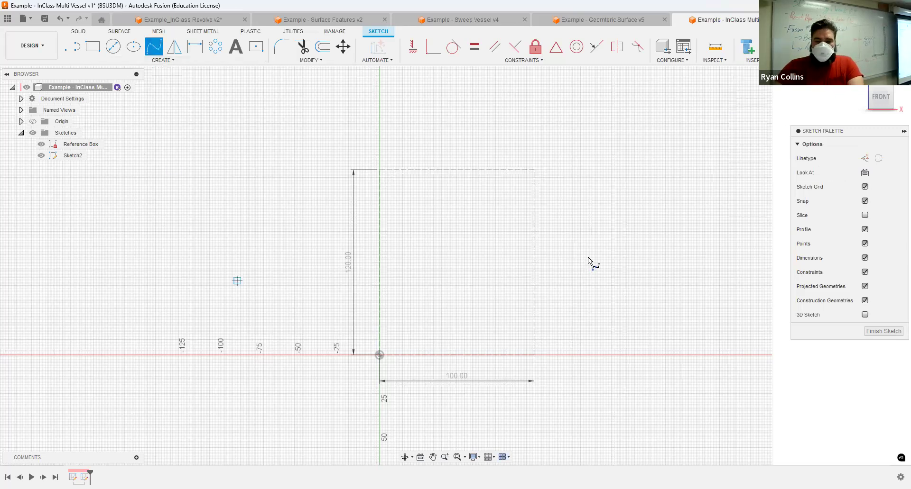
left_click(522, 162)
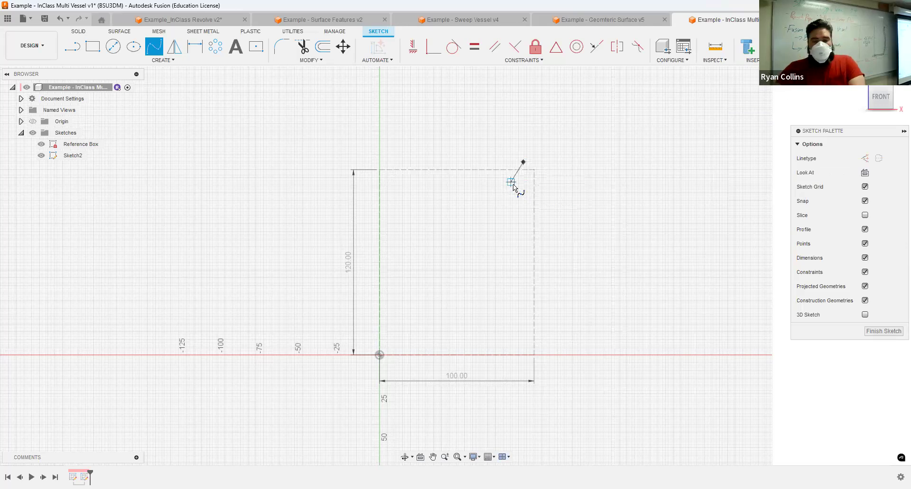
left_click(514, 181)
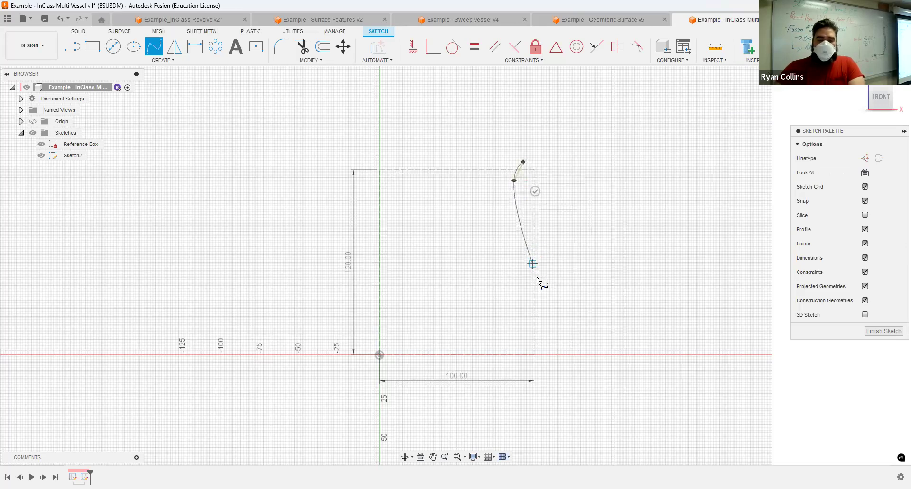
scroll(542, 308, "up", 2)
scroll(541, 310, "up", 1)
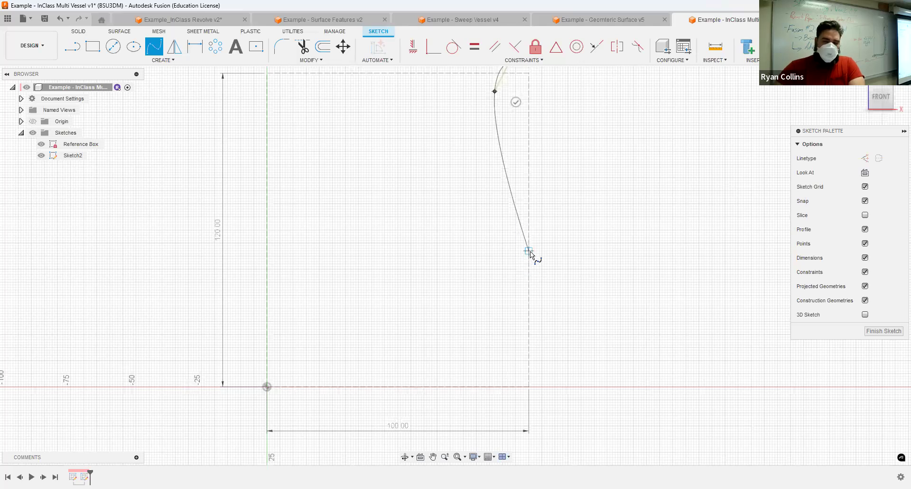
left_click(539, 230)
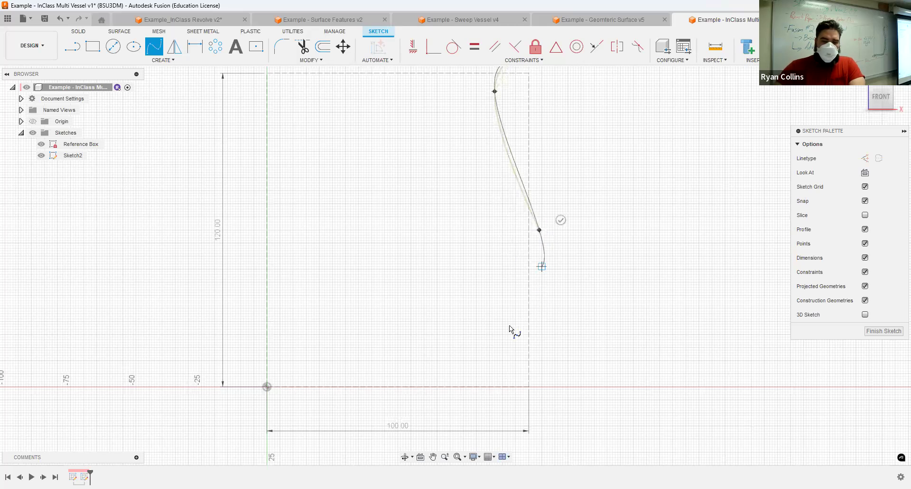
left_click(460, 375)
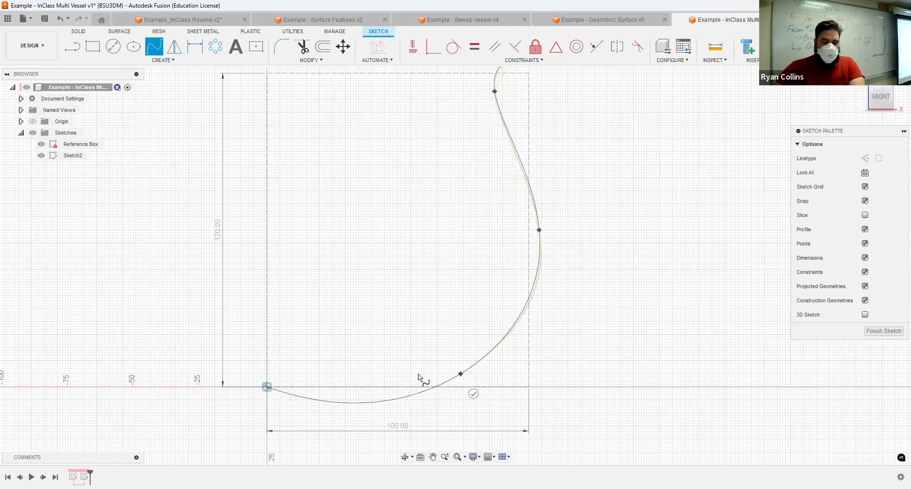
left_click(442, 390)
key("Return")
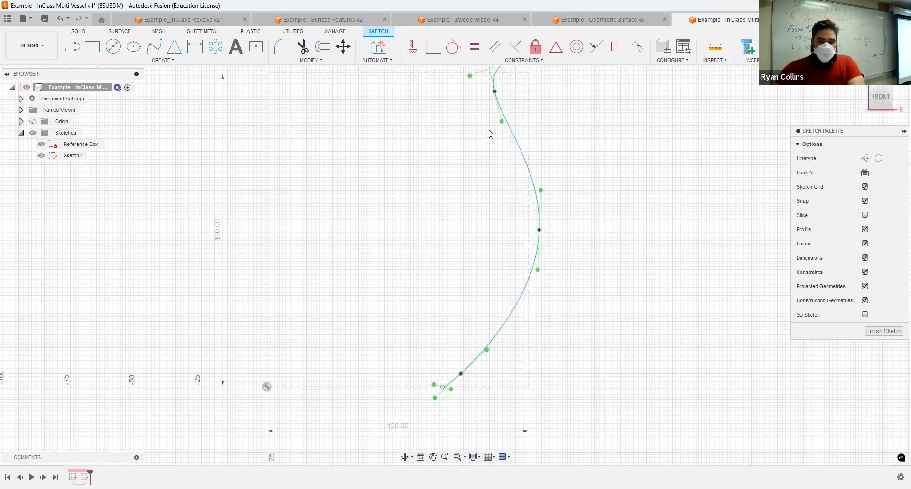
Step: Move the spline's upper neck fit point down and outward to about X 91 mm, Z 103 mm
scroll(460, 126, "down", 1)
mouse_move(451, 157)
middle_mouse_down()
mouse_move(431, 173)
mouse_move(426, 209)
middle_mouse_up()
left_click(467, 148)
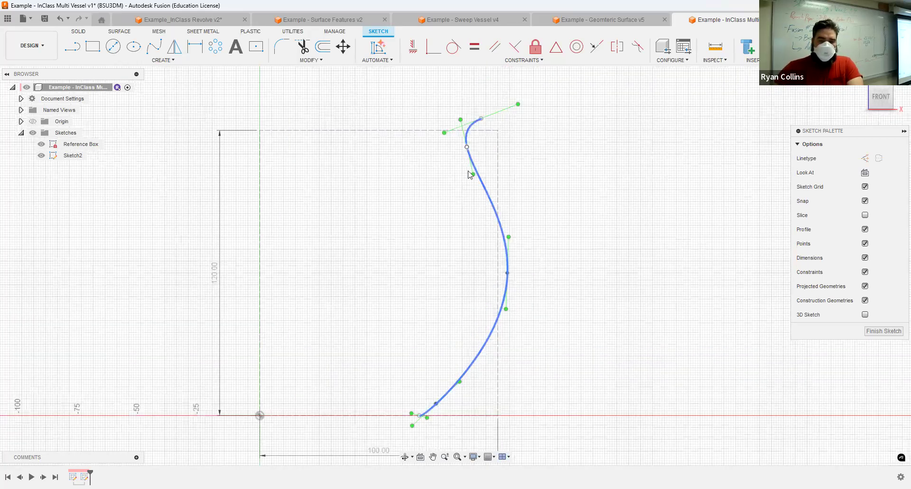
left_click_drag(466, 147, 475, 171)
Step: Try reshaping the spline with the neck fit point's tangent handle, and undo the handle change
left_click(476, 171)
left_click(471, 158)
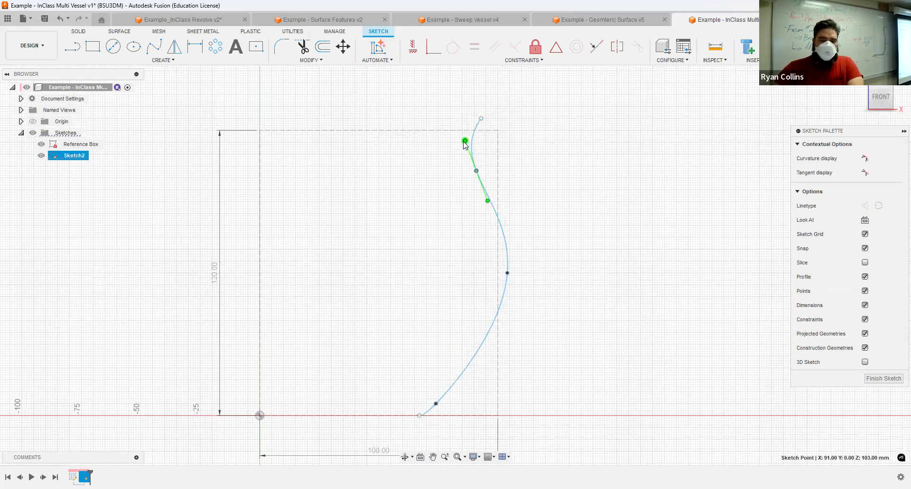
left_click_drag(470, 145, 424, 119)
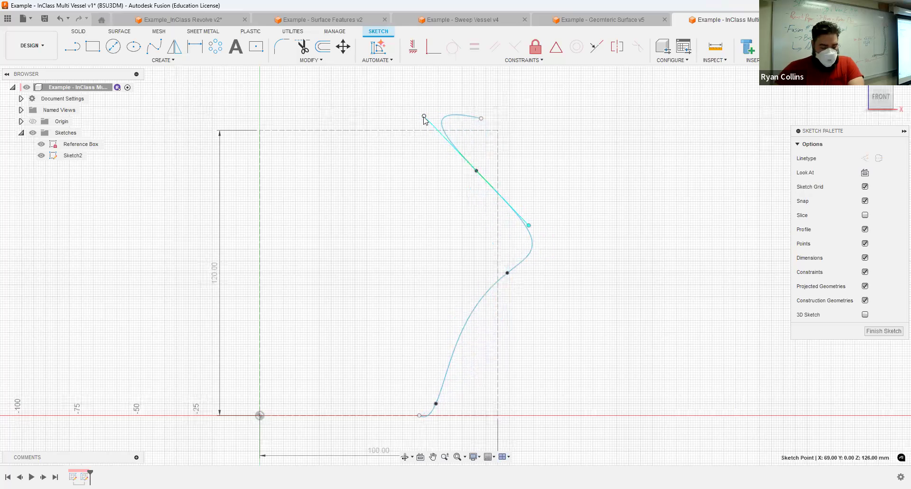
key("ctrl+z")
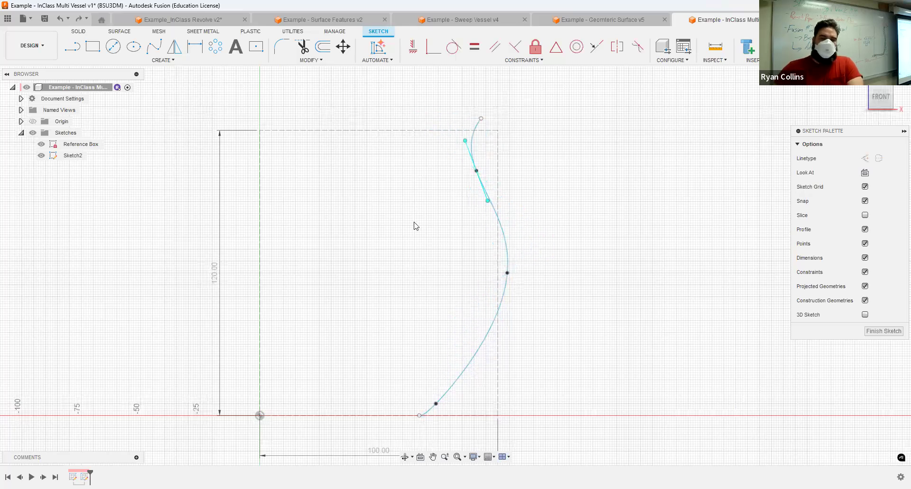
key("ctrl+z")
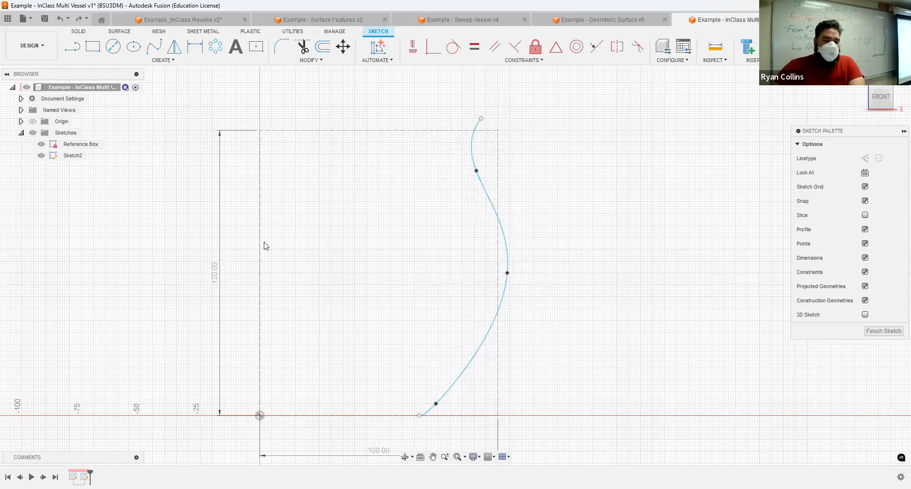
Step: Draw a horizontal base line from the spline's lower end to the origin
left_click(75, 53)
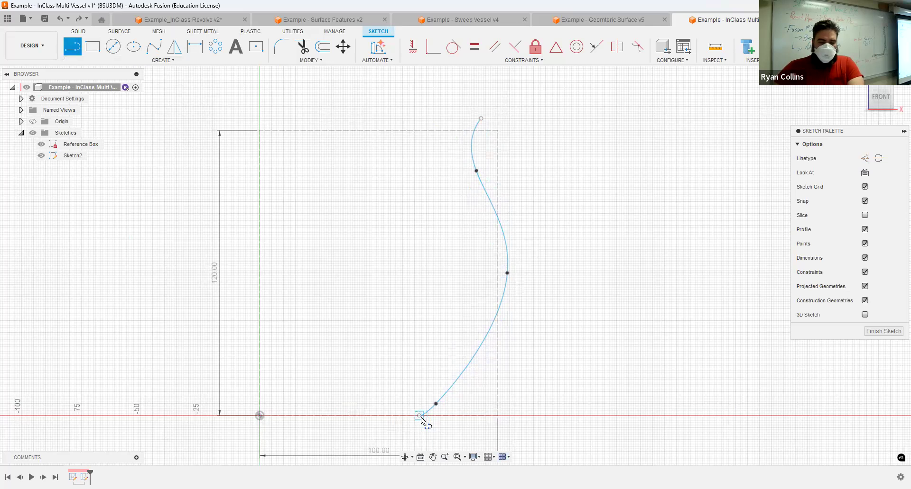
left_click(259, 416)
key("Escape")
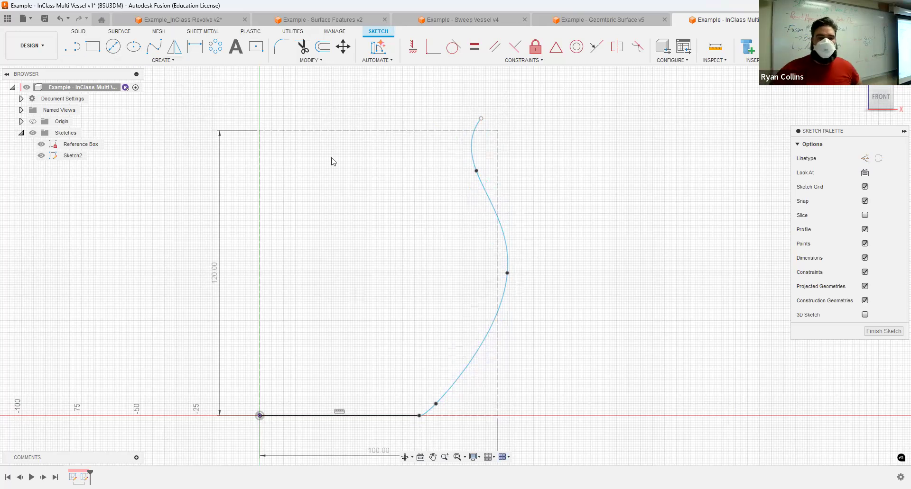
Step: Offset the chained spline and base line by -3 mm toward the inside to form the vessel wall
left_click(323, 48)
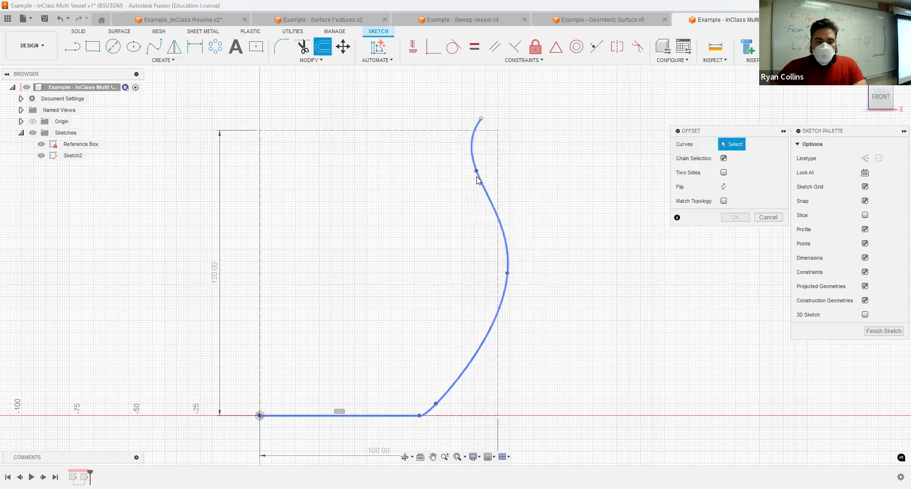
left_click(478, 177)
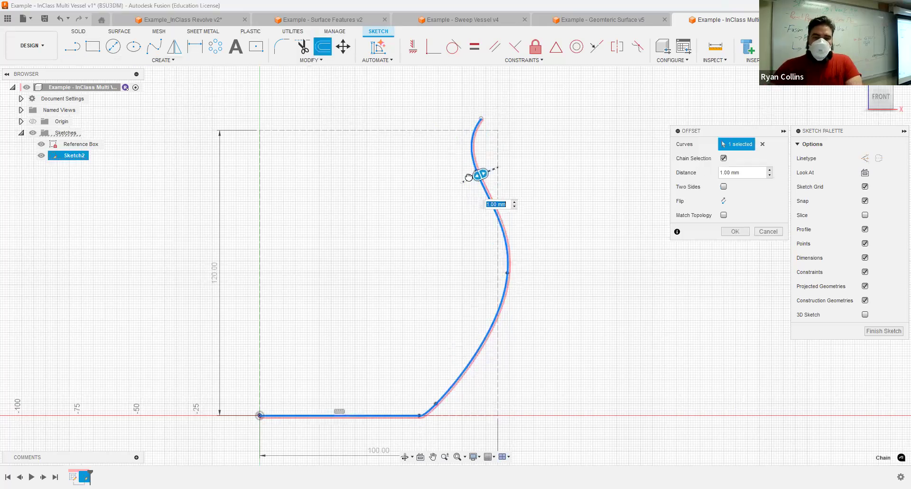
left_click_drag(463, 175, 464, 178)
type("-3")
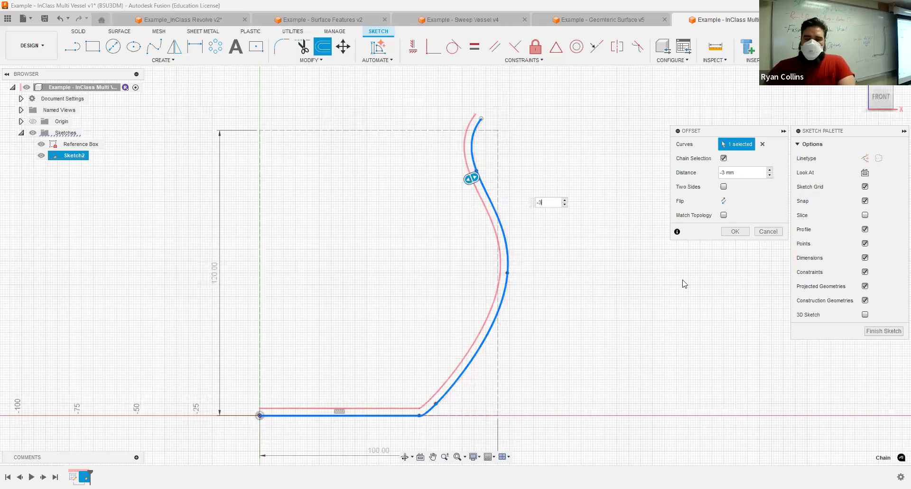
left_click(724, 230)
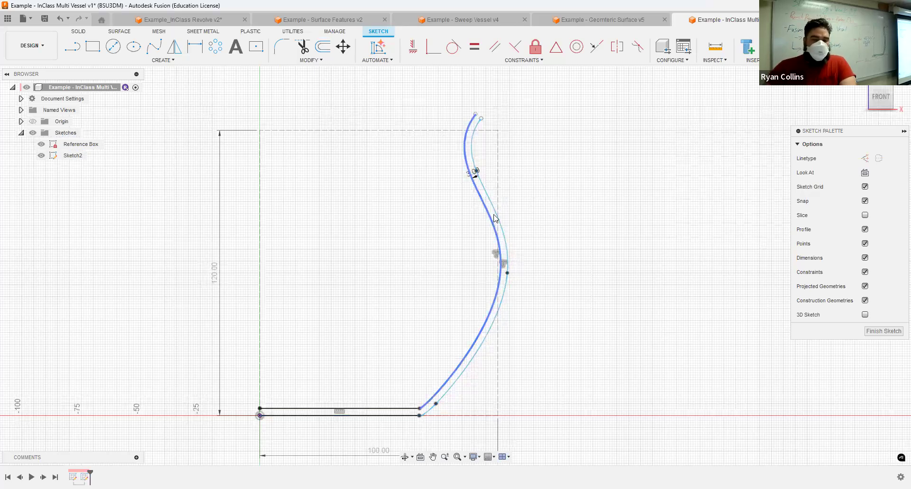
Step: Close the vessel's rim with a short line between the upper ends of the two wall curves
scroll(494, 230, "up", 3)
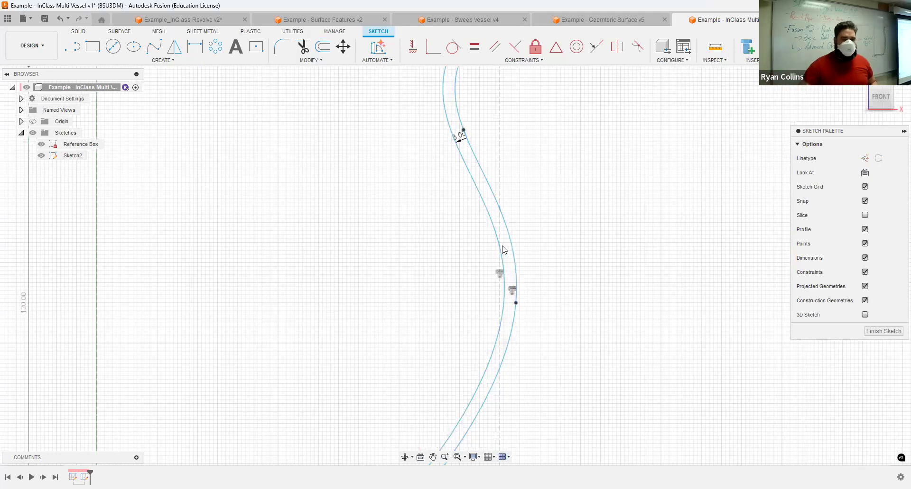
scroll(503, 124, "down", 4)
scroll(491, 120, "up", 3)
key("l")
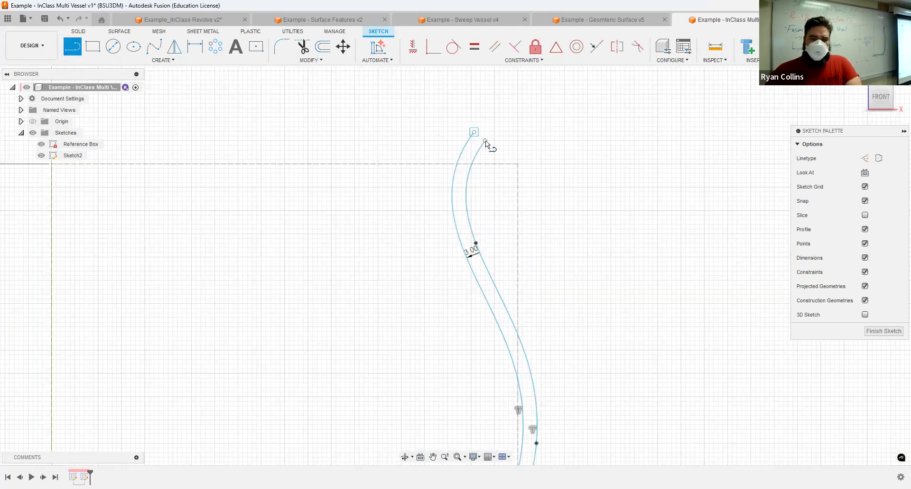
scroll(276, 331, "down", 3)
middle_click_drag(276, 331, 479, 81)
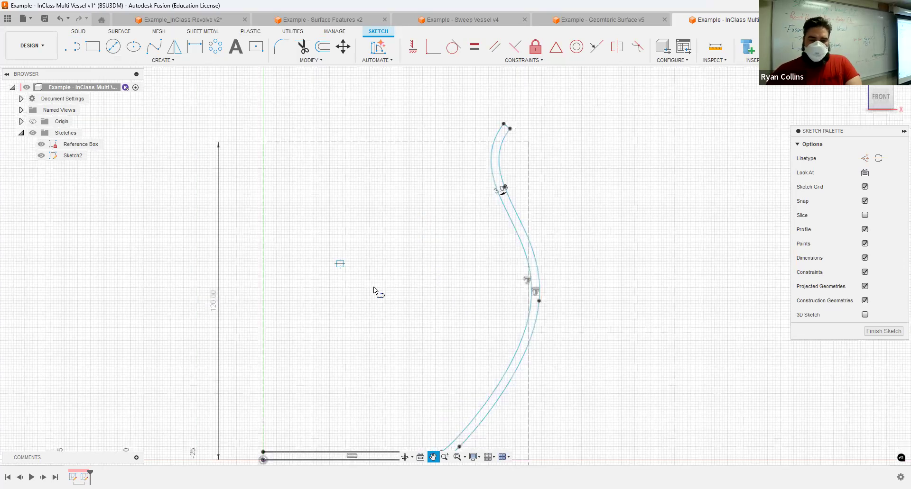
Step: Close the base of the wall profile with a short vertical line between the inner base line's end and the origin
scroll(375, 287, "up", 3)
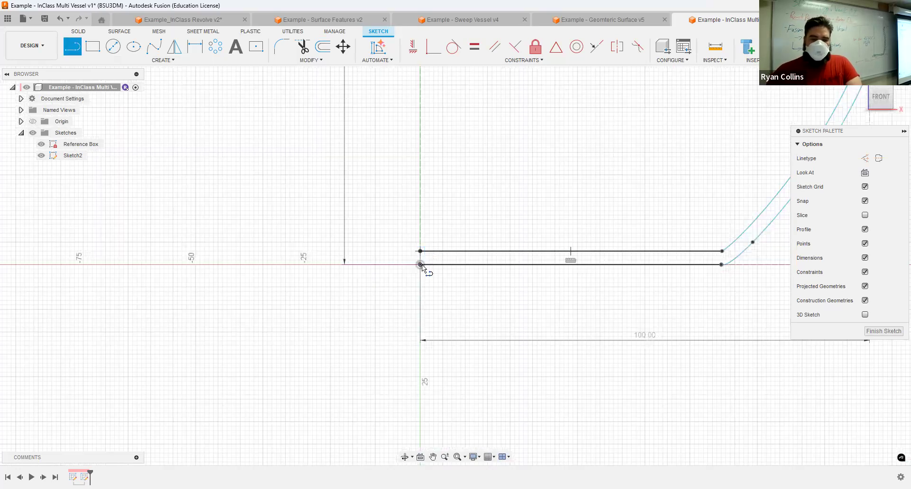
left_click(420, 264)
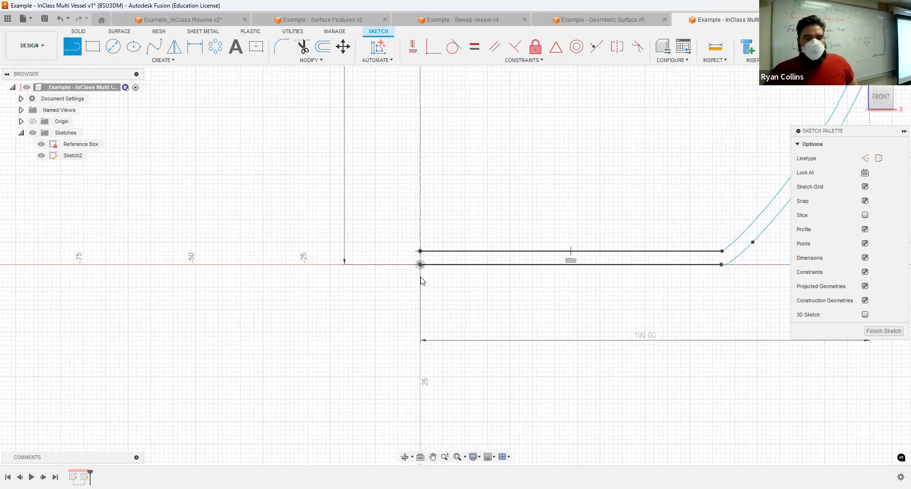
key("Escape")
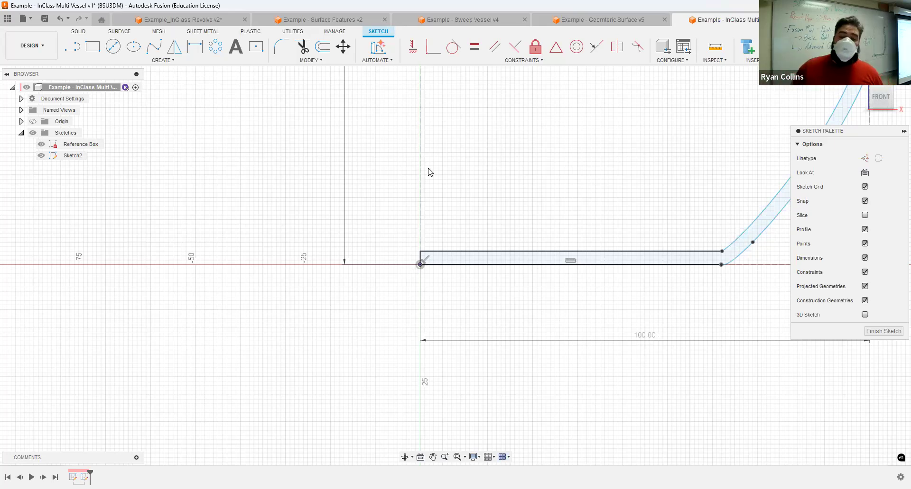
Step: Draw a horizontal line about 1.5 mm long outward from the spline's lower end, continuing the base line
scroll(689, 203, "up", 2)
scroll(647, 300, "up", 8)
scroll(648, 280, "up", 2)
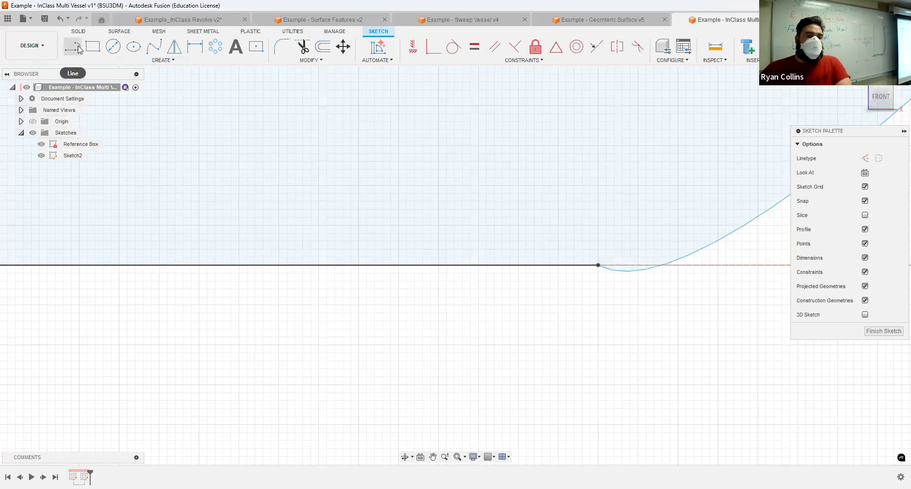
left_click(76, 47)
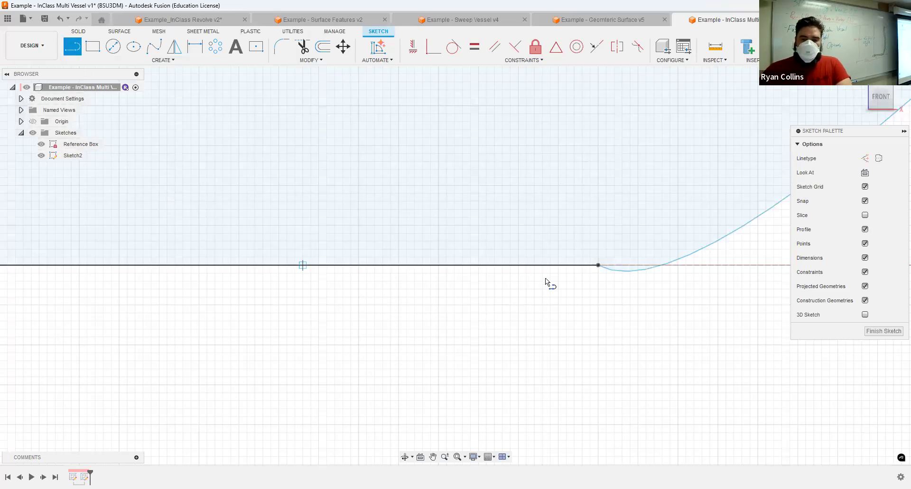
left_click(718, 266)
key("Escape")
left_click(304, 46)
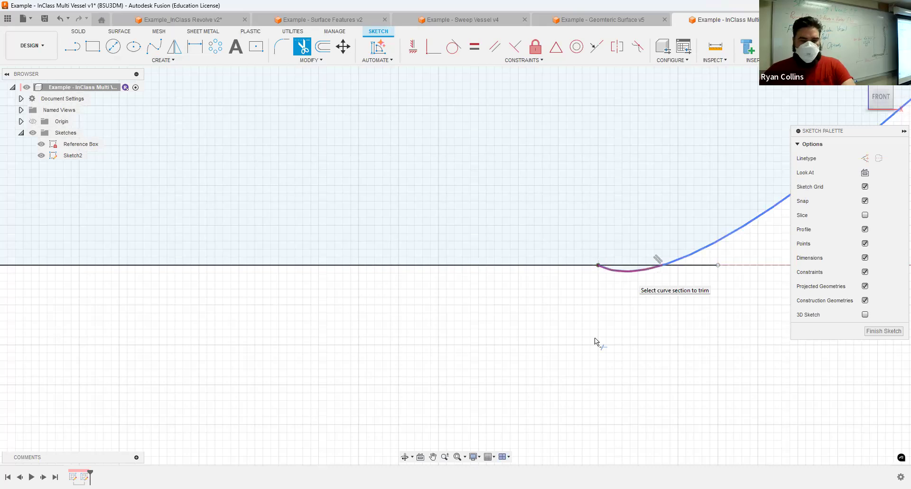
key("Escape")
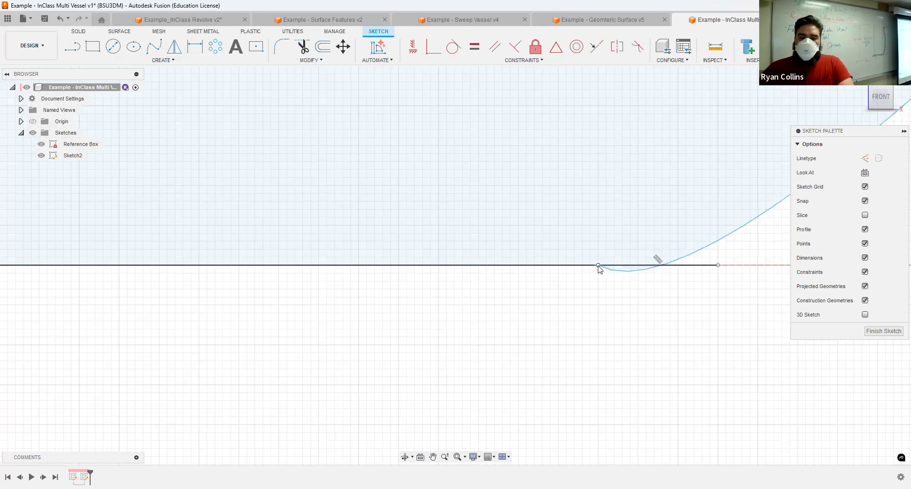
Step: Rotate the tangent handle at the spline's lower end to horizontal so the outer curve leaves the base line tangentially
left_click(599, 267)
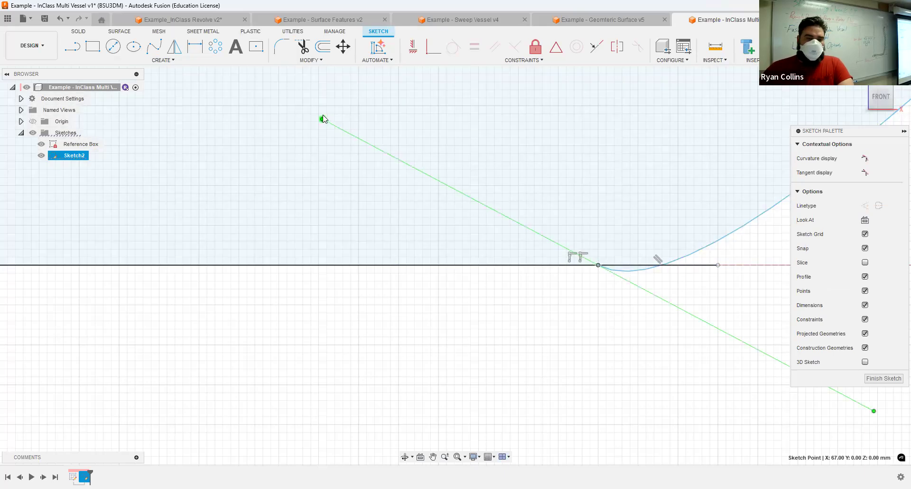
left_click(323, 119)
left_click_drag(333, 257, 333, 266)
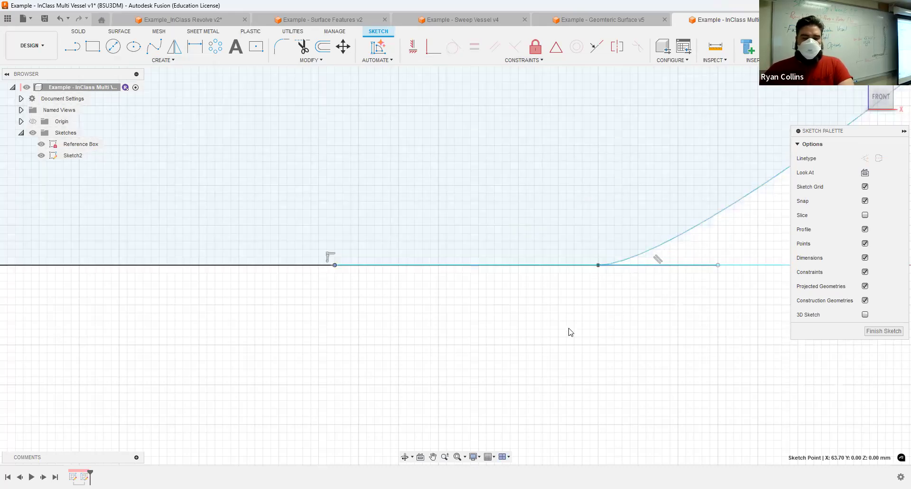
left_click(571, 333)
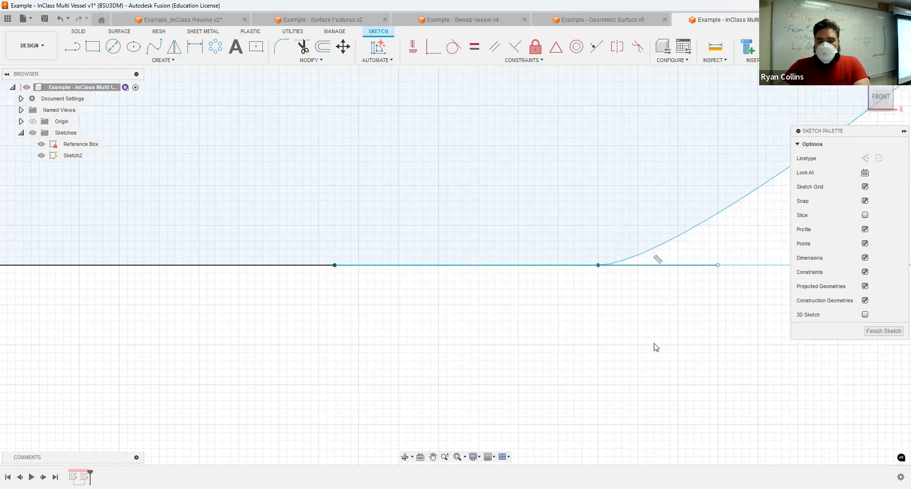
Step: Convert the short line extending past the spline's lower end to construction geometry
scroll(655, 348, "down", 3)
scroll(655, 348, "down", 6)
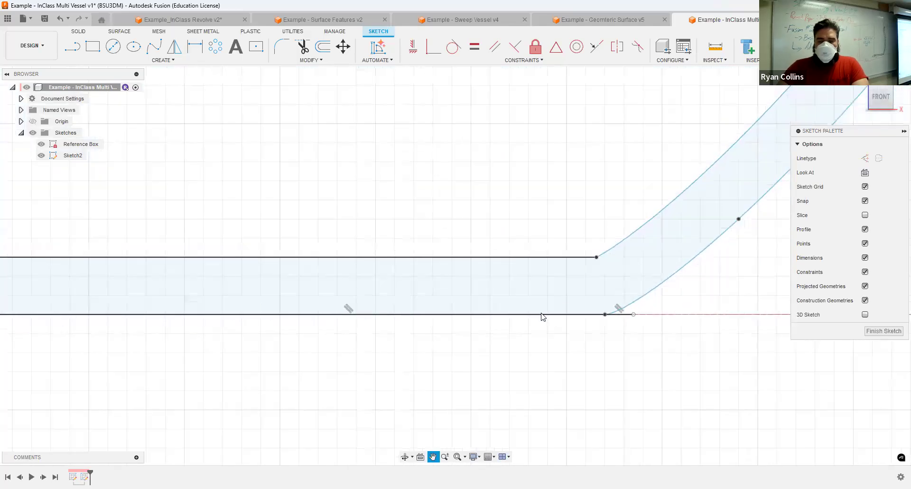
scroll(527, 292, "up", 5)
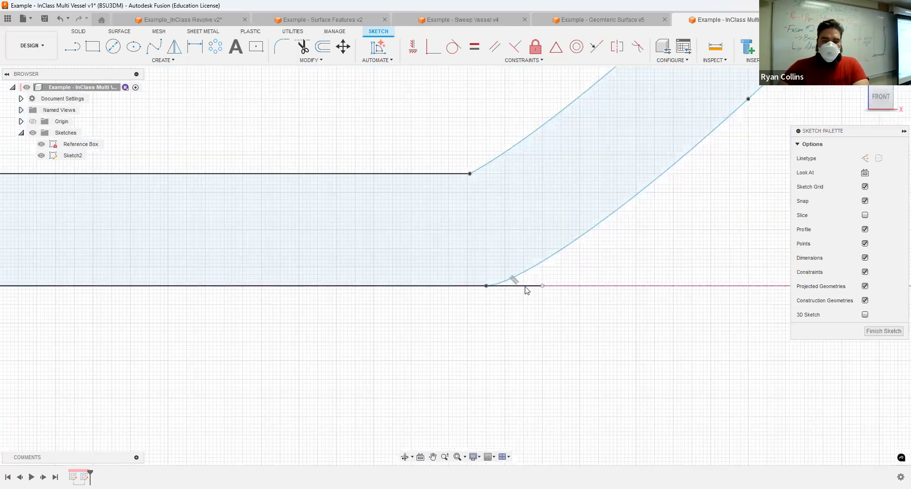
left_click(526, 285)
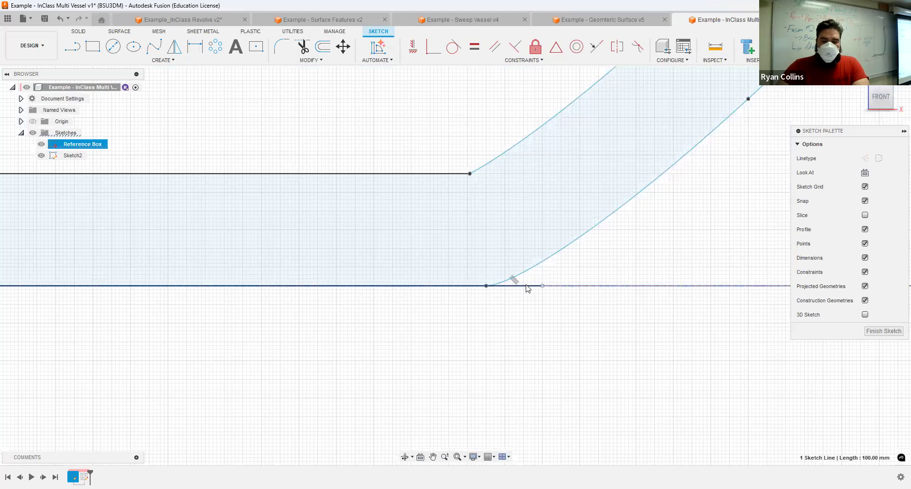
left_click(526, 287)
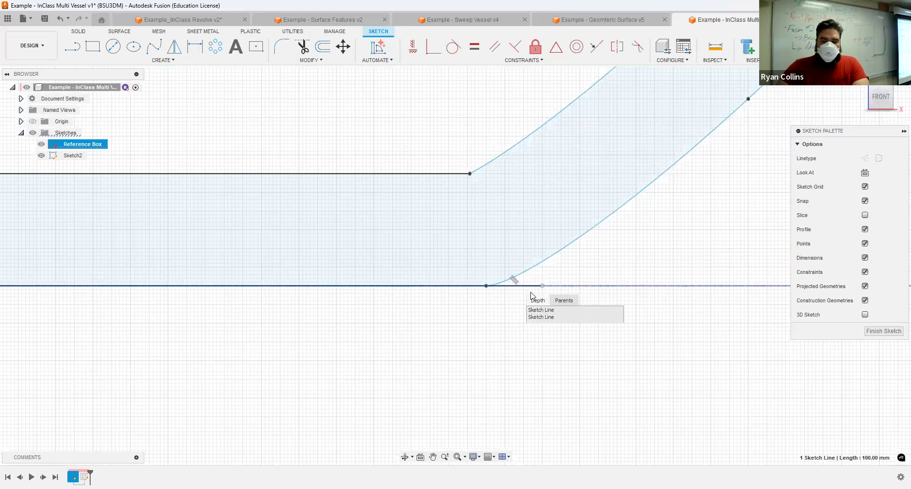
left_click(539, 318)
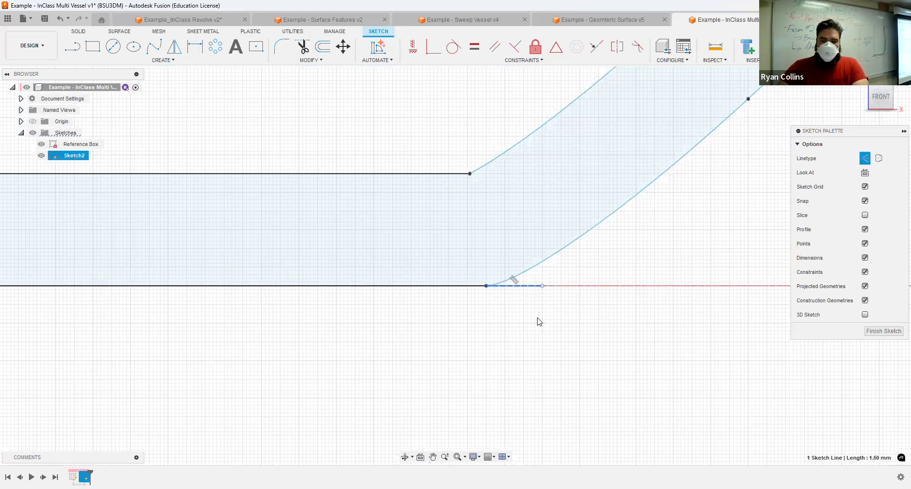
left_click(536, 348)
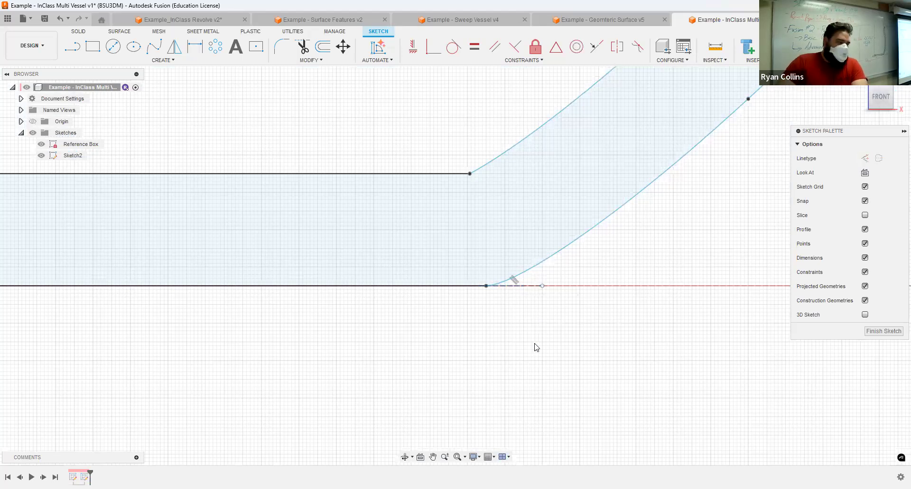
Step: Try rounding the two rim corners of the wall profile with fillets, using a 1 mm radius on the inner one, and undo the fillet
key("F6")
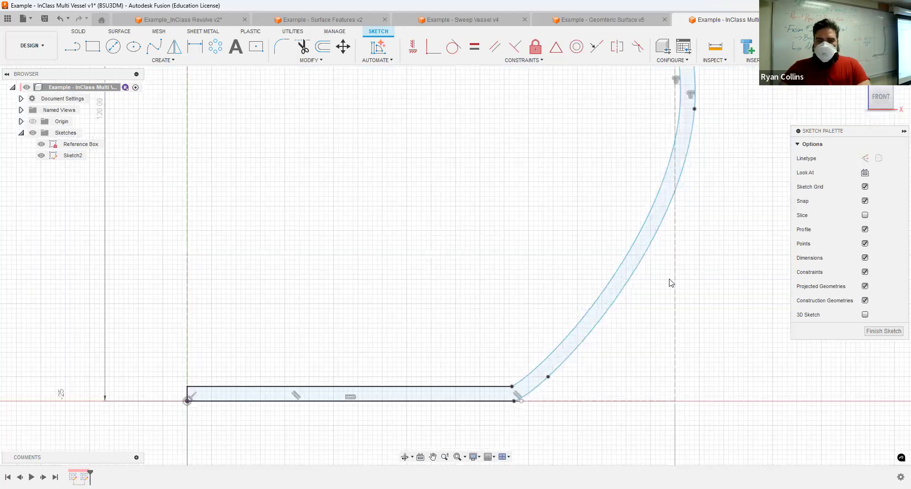
scroll(569, 130, "up", 5)
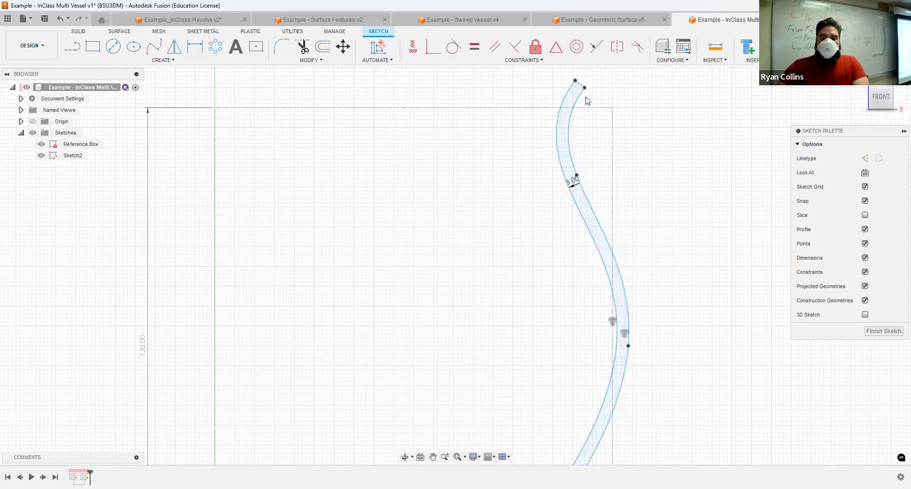
middle_click_drag(565, 130, 488, 186)
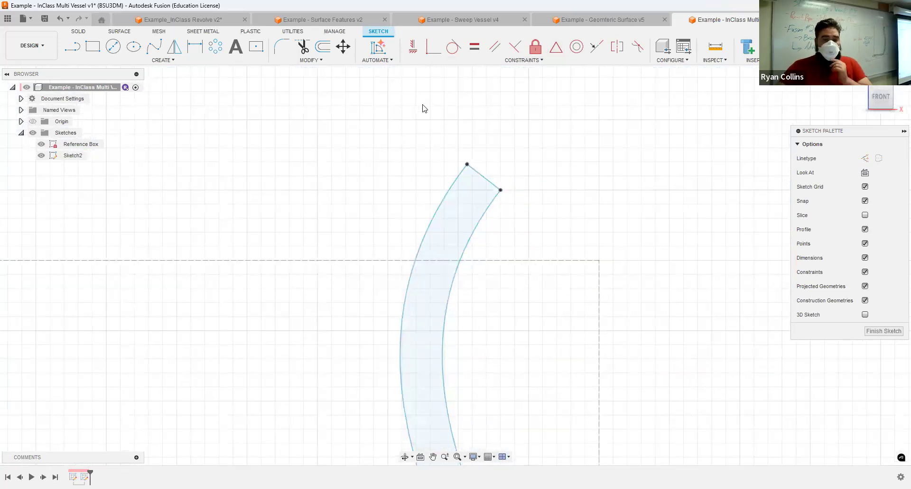
left_click(280, 50)
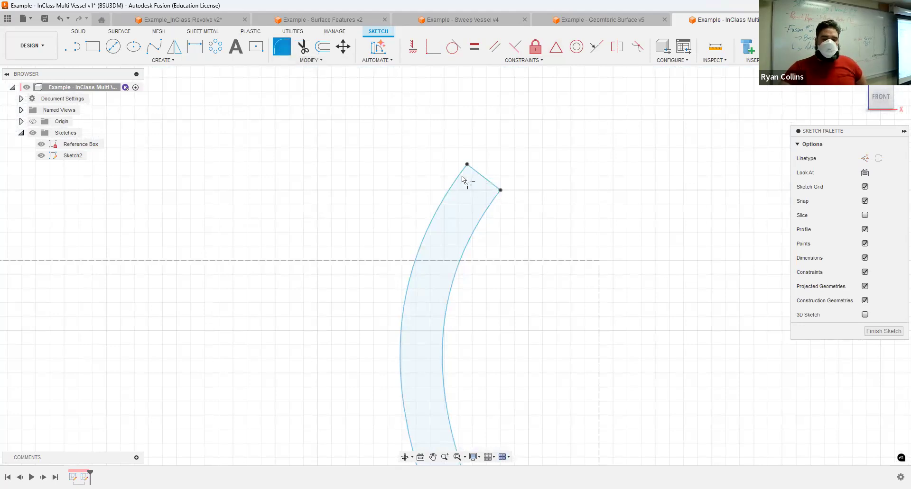
left_click(450, 190)
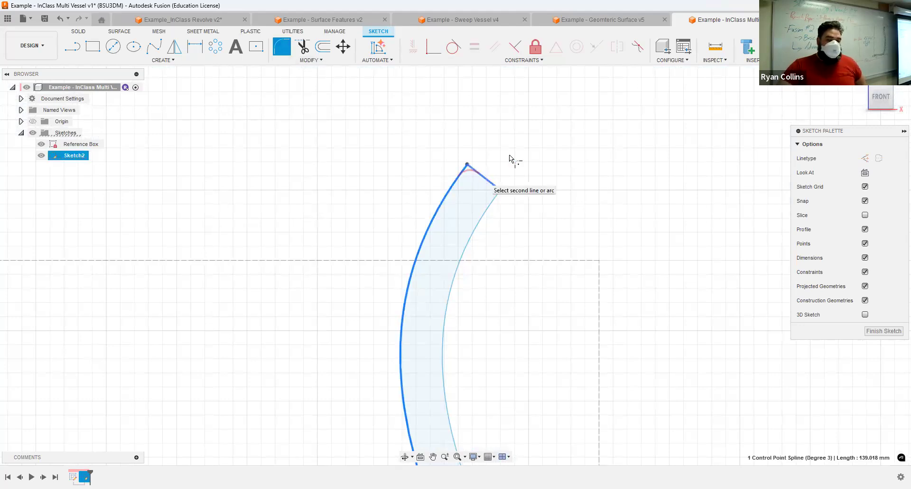
left_click(476, 176)
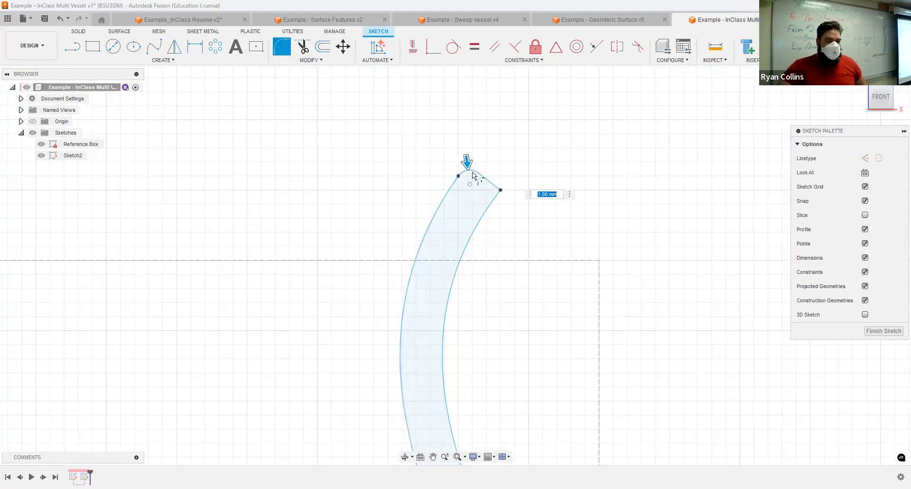
left_click(496, 190)
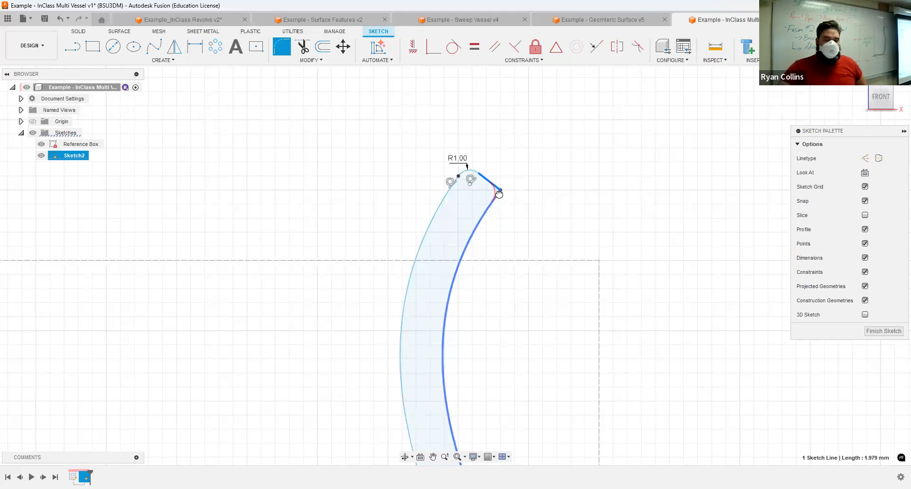
left_click(499, 193)
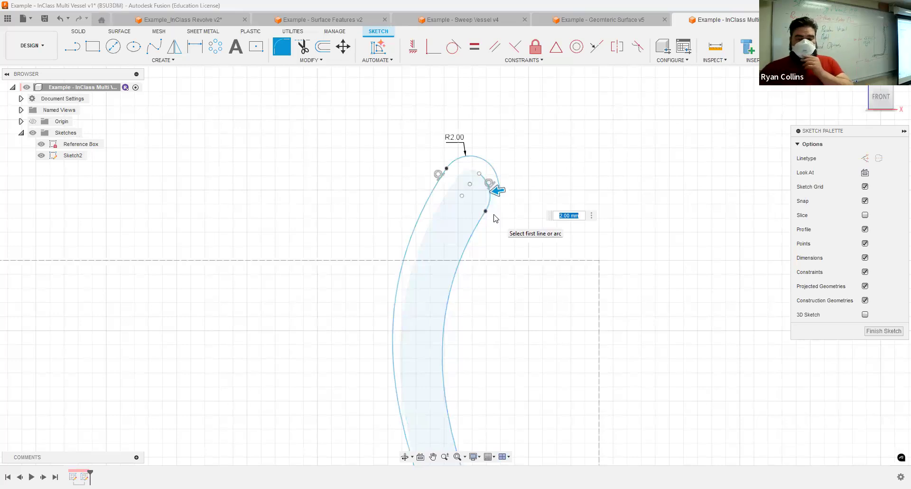
key("Escape")
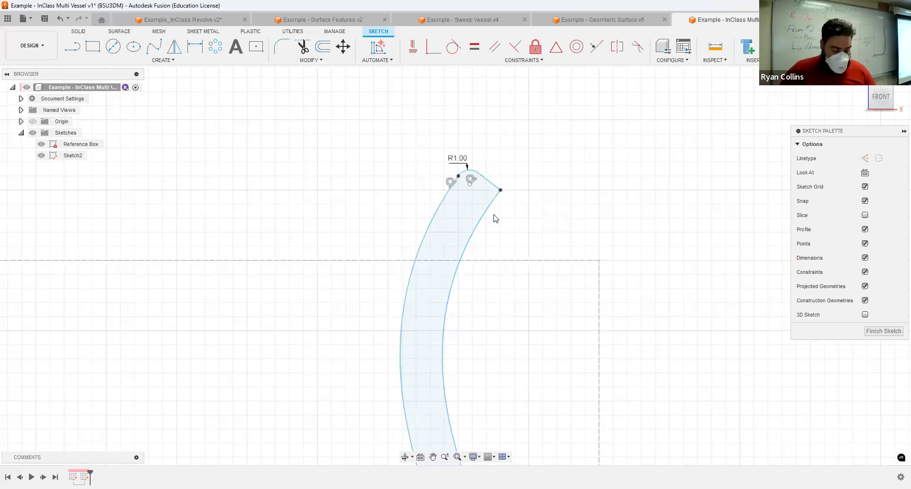
key("ctrl+z")
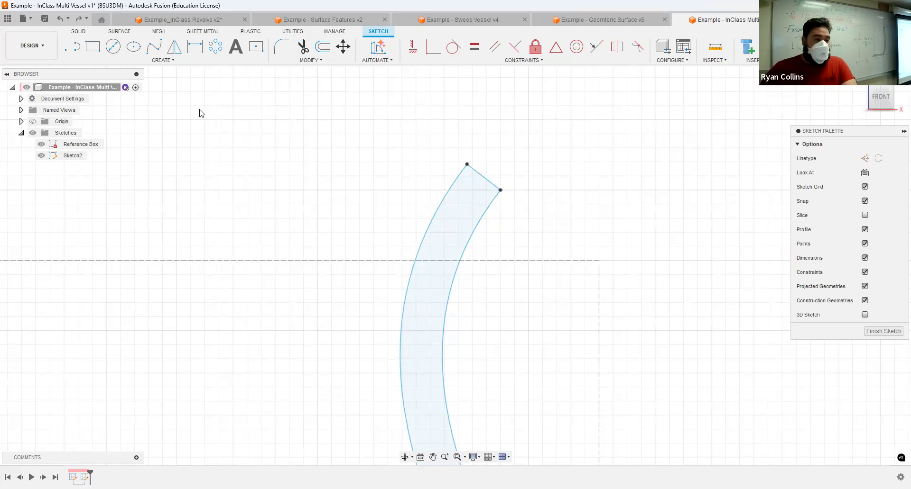
Step: Draw a 2-Point Circle across the rim, using the upper ends of the two wall curves as its diameter points
left_click(163, 61)
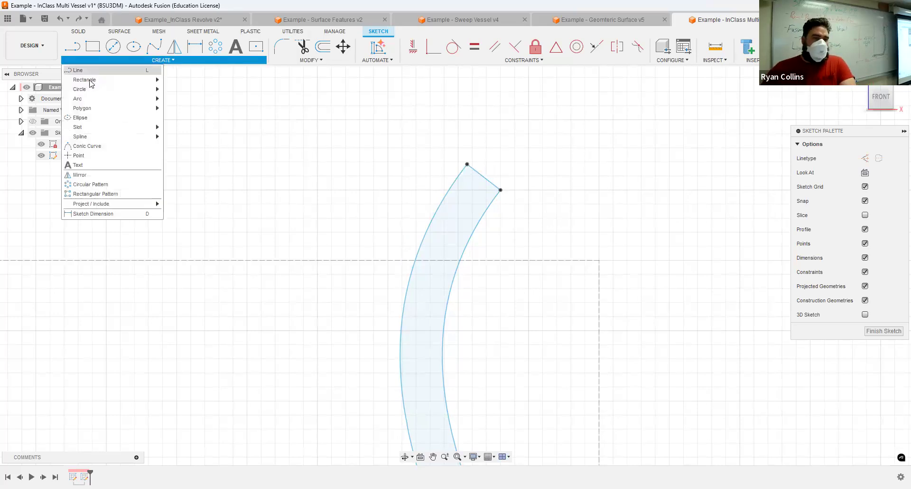
mouse_move(87, 94)
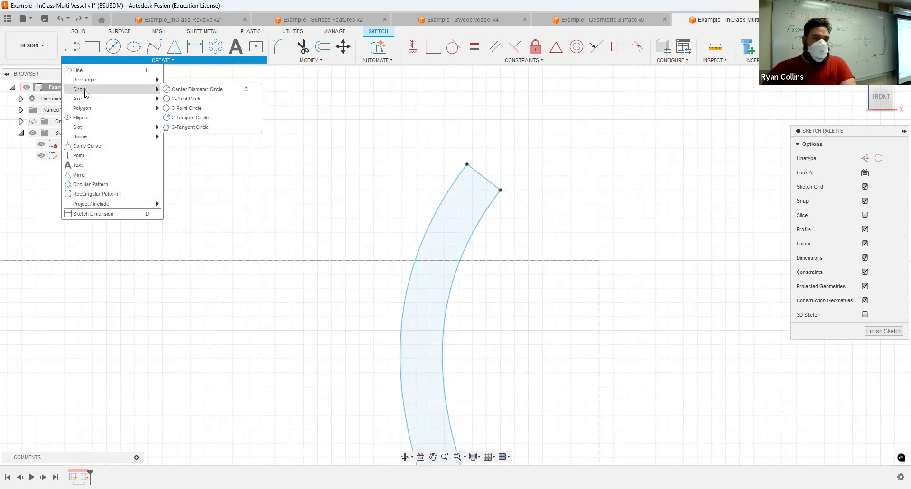
left_click(183, 98)
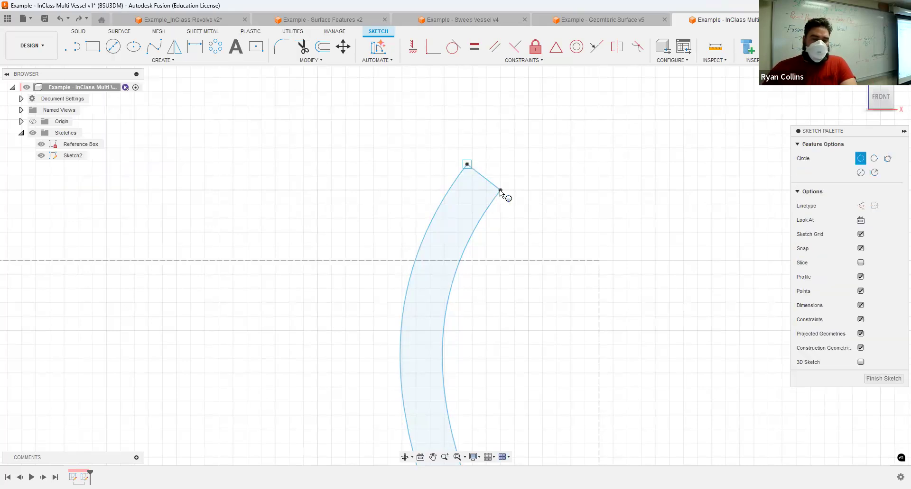
left_click(467, 164)
left_click(500, 190)
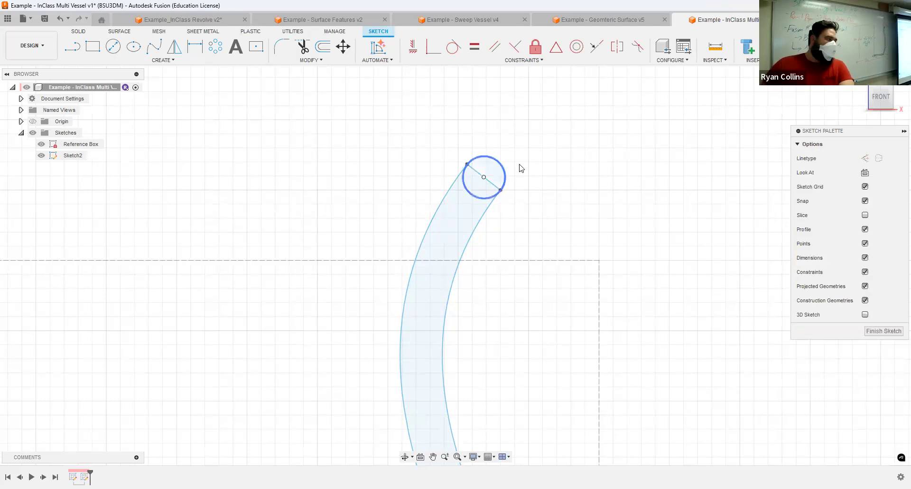
Step: Finish the sketch and rename it "Vessel Profile"
scroll(571, 217, "down", 4)
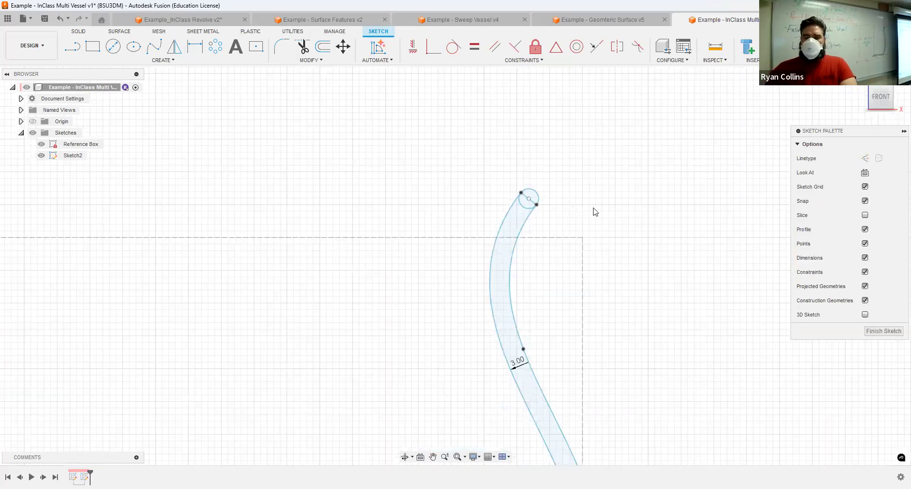
scroll(594, 211, "down", 8)
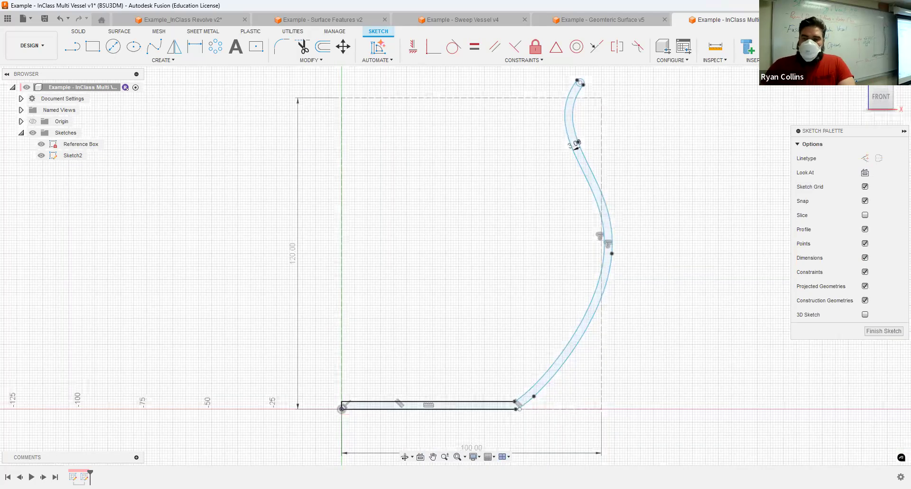
left_click(839, 47)
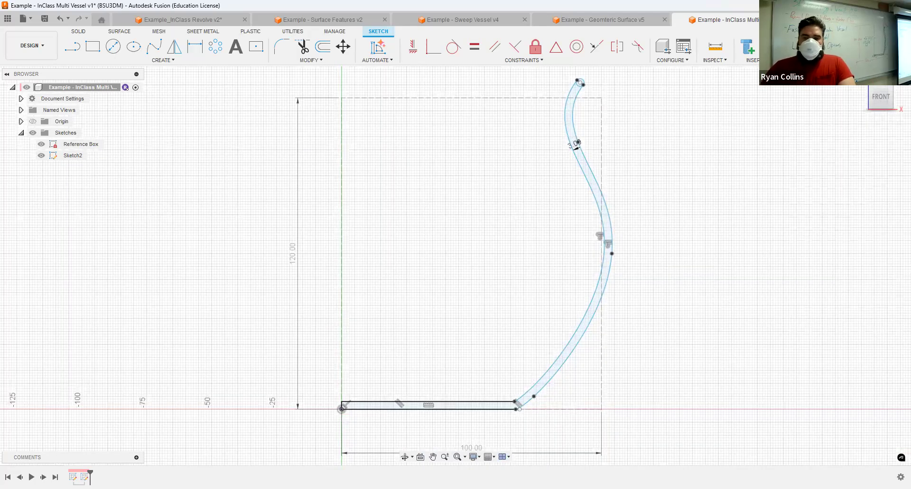
double_click(83, 156)
type("Vessel")
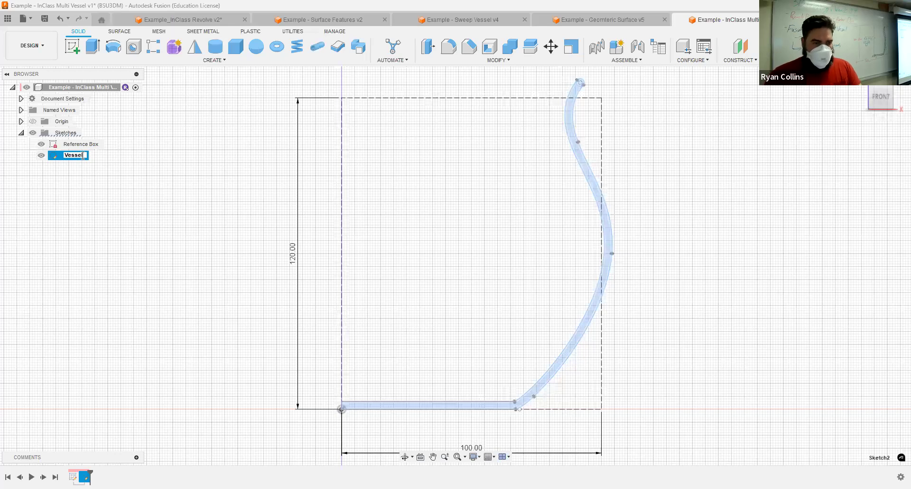
type(" Profile")
key("Return")
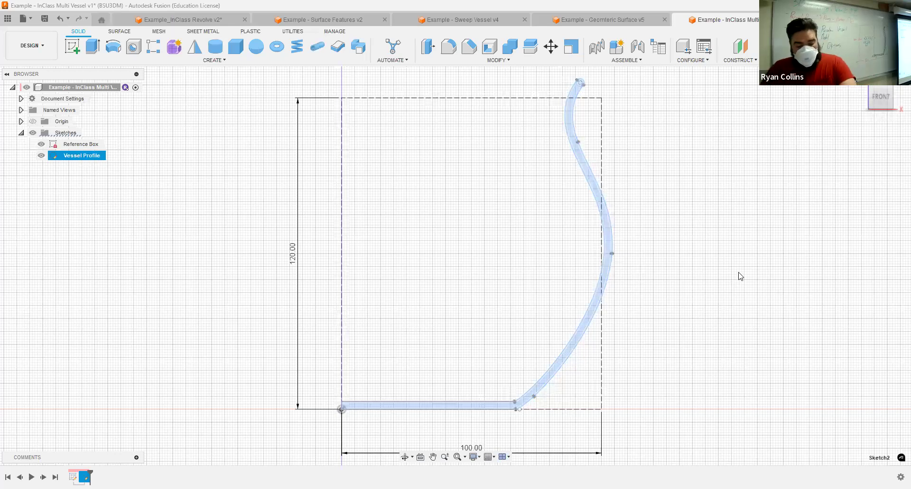
Step: Save the design with the version description "Vessel Prfile"
left_click(859, 77)
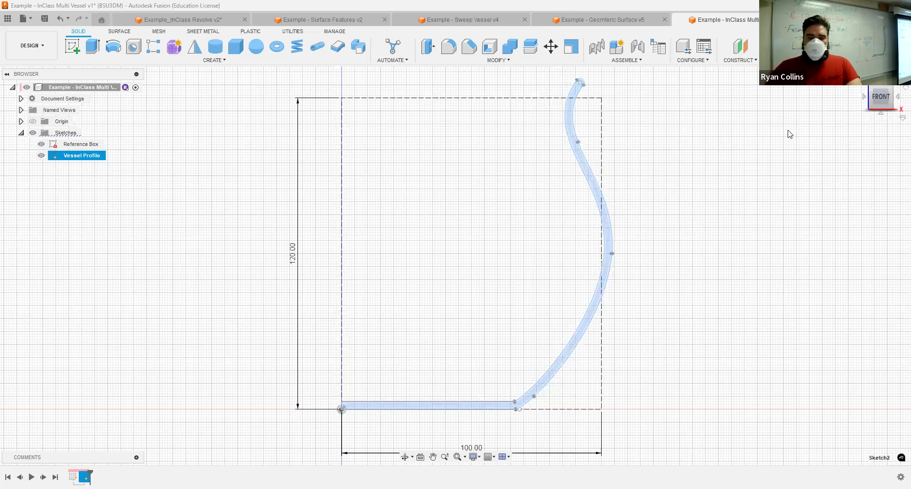
key("ctrl+s")
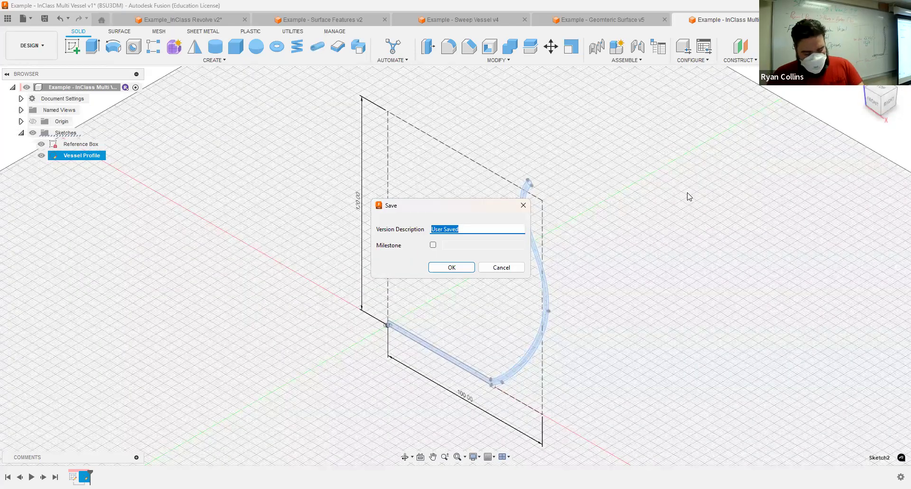
type("Vessel Prfile")
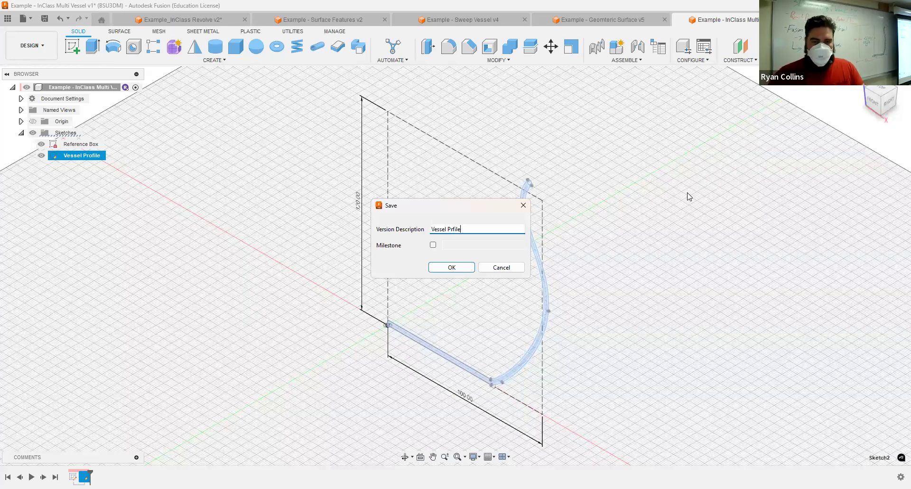
key("Return")
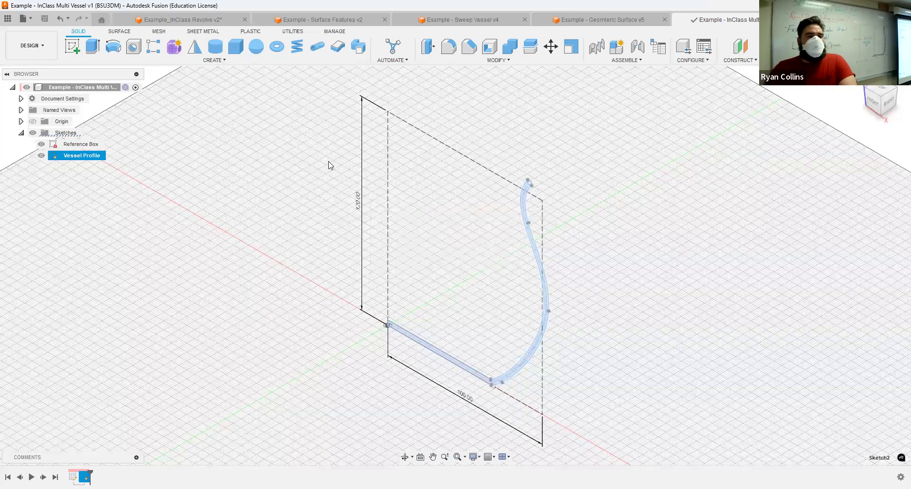
Step: Start a Revolve using the vessel wall region and both halves of the rim circle as profiles
left_click(114, 47)
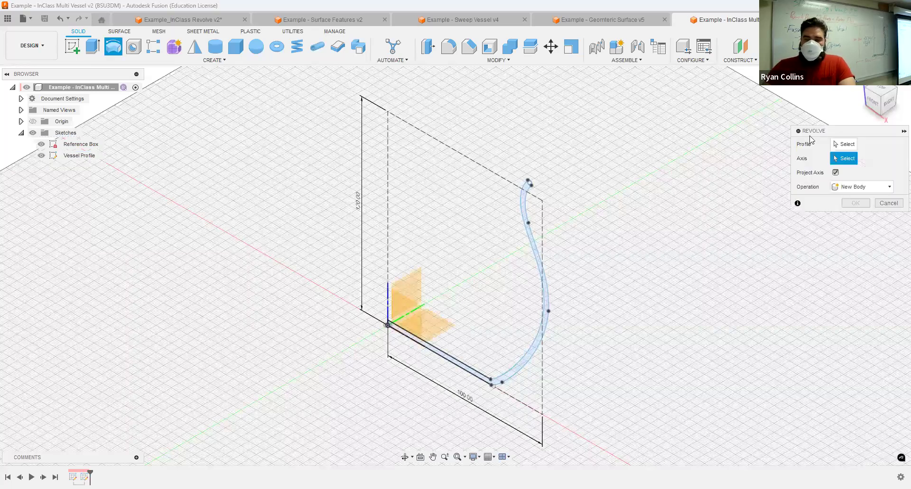
left_click(523, 211)
left_click(523, 212)
scroll(527, 210, "up", 3)
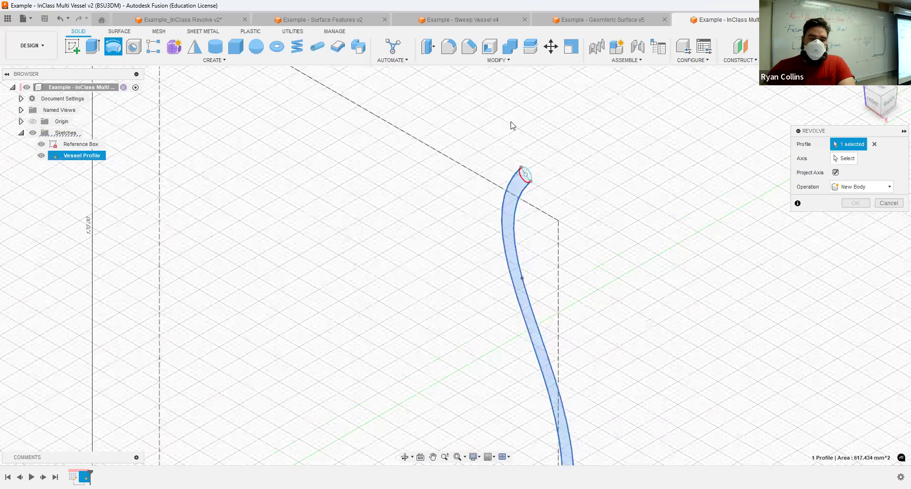
scroll(513, 126, "up", 4)
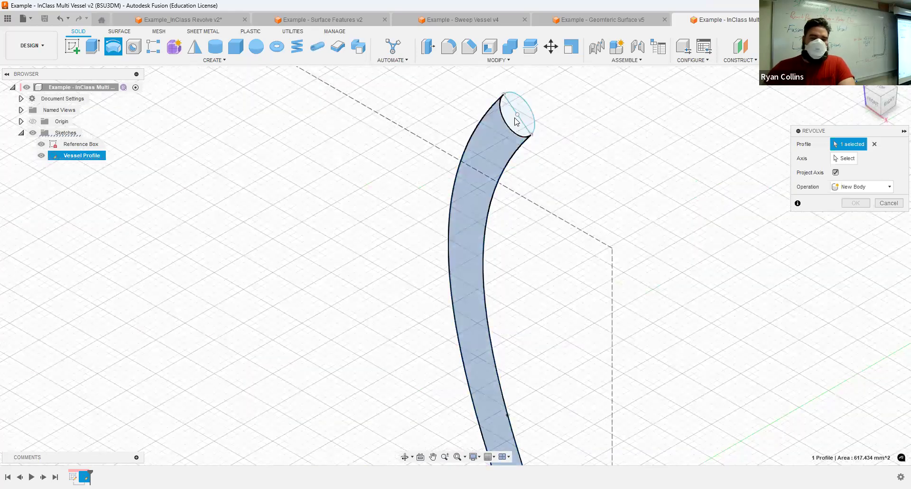
left_click(513, 122)
left_click(525, 116)
scroll(568, 264, "down", 5)
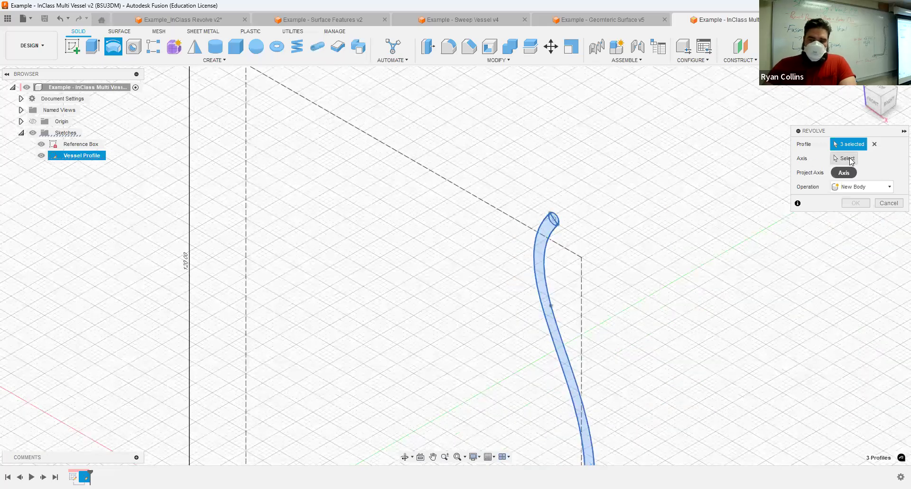
Step: Set the vertical Z axis at the origin as the axis of the revolve
left_click(847, 158)
scroll(317, 395, "down", 2)
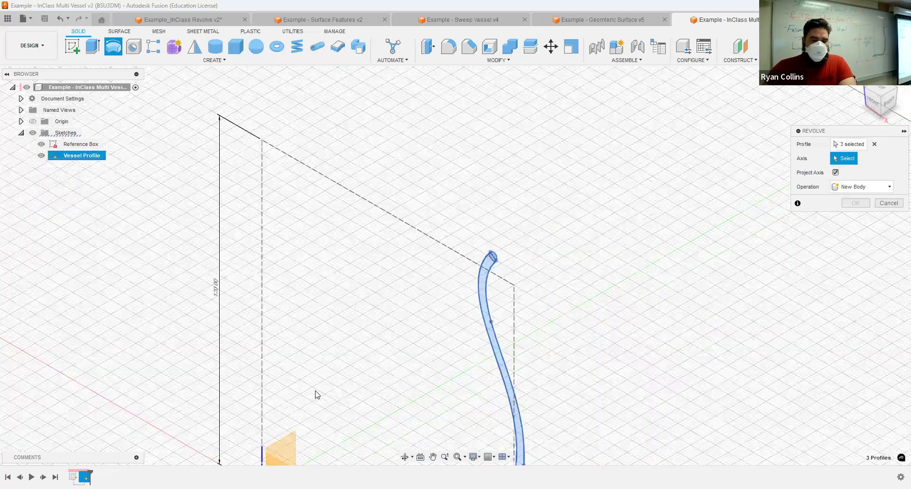
middle_click_drag(317, 395, 345, 214)
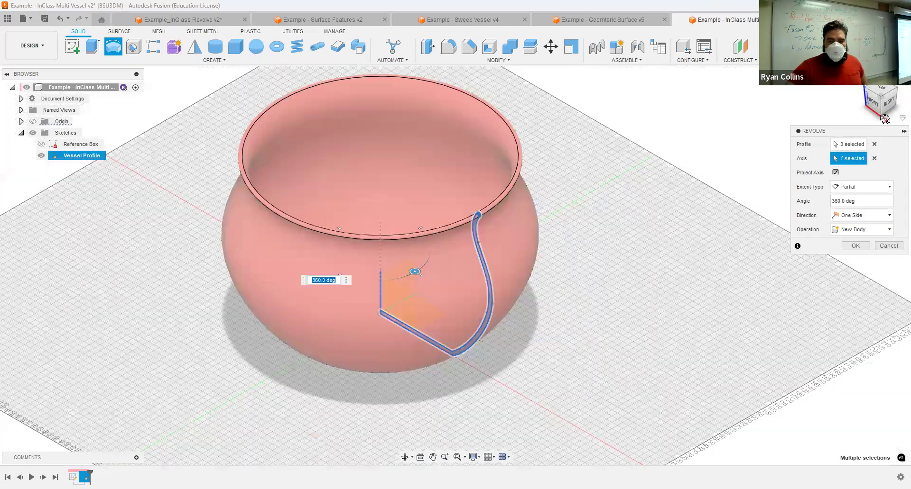
left_click(870, 100)
mouse_move(455, 266)
middle_mouse_down("shift")
mouse_move(453, 256)
mouse_move(422, 403)
mouse_move(434, 281)
middle_mouse_up("shift")
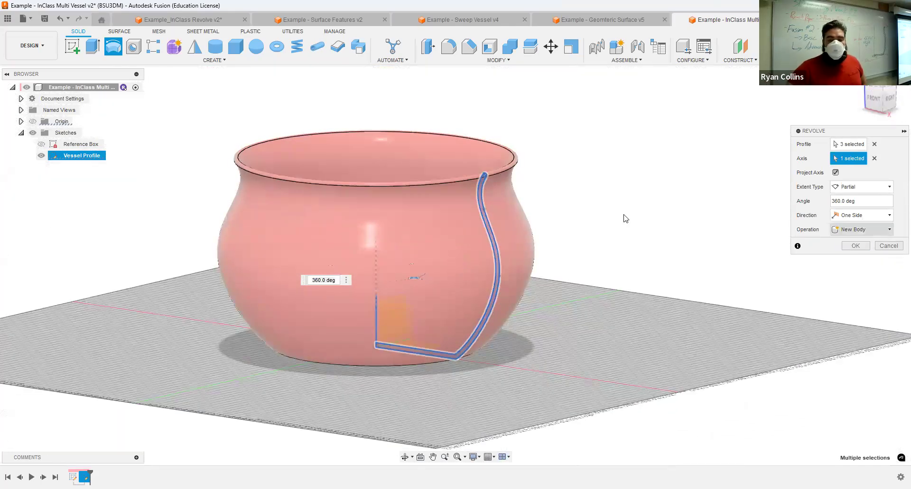
Step: Try a 180-degree partial sweep, set the revolve angle to 360 degrees instead, and create the vessel as a new body
left_click_drag(417, 279, 325, 265)
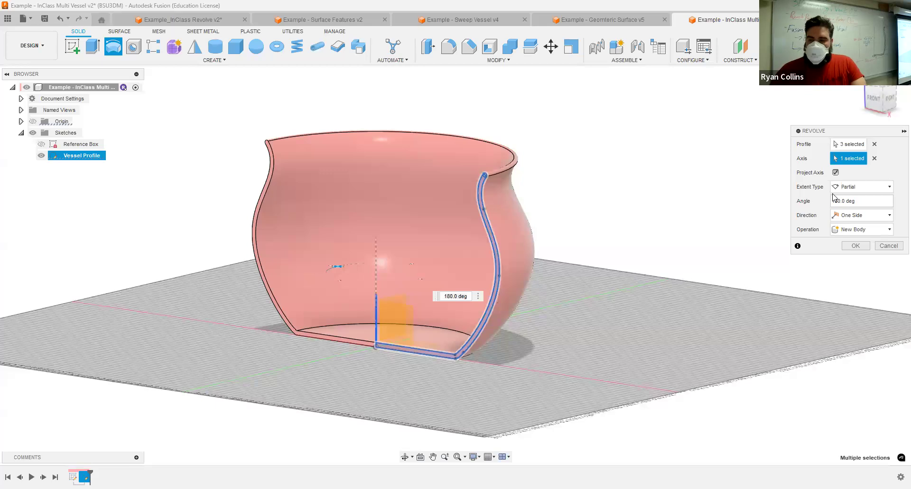
left_click_drag(854, 201, 817, 205)
type("360")
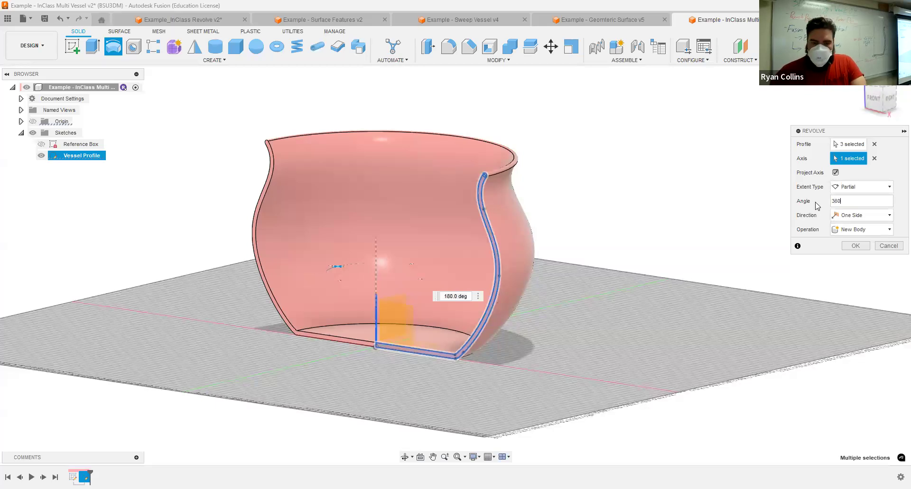
key("Return")
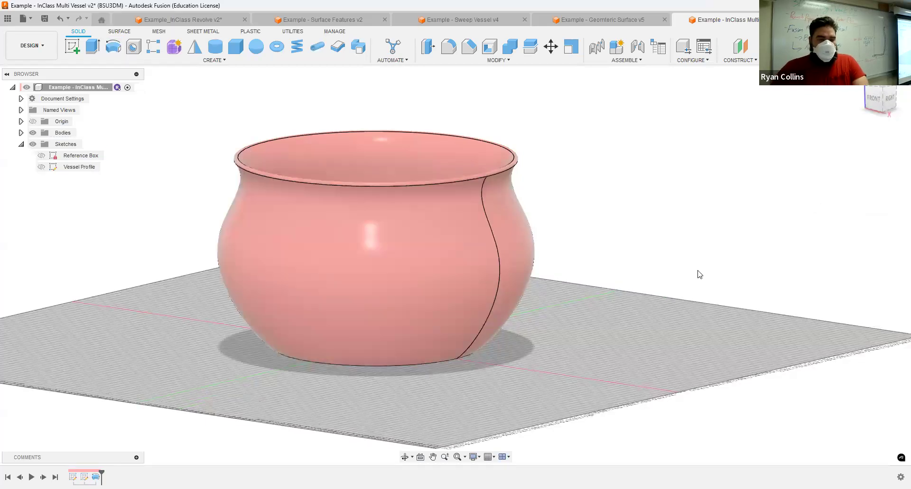
Step: Edit the Vessel Profile sketch to add a slanted foot outline of two parallel lines running from the lower outer wall to the baseline, closed by a horizontal line
middle_click_drag(425, 376, 791, 126, "shift")
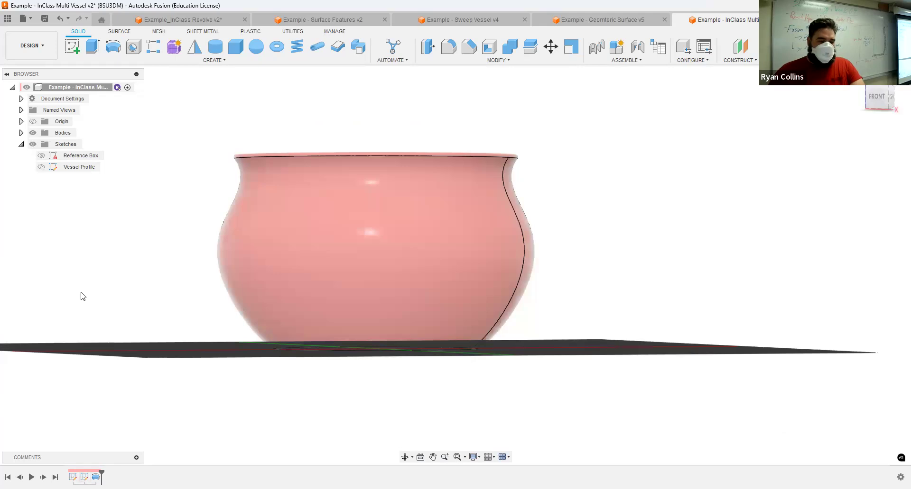
right_click(84, 477)
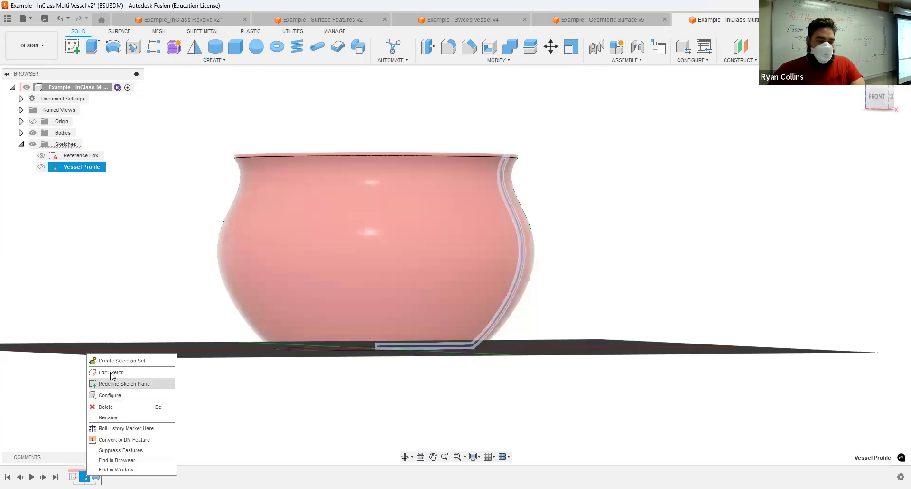
left_click(112, 376)
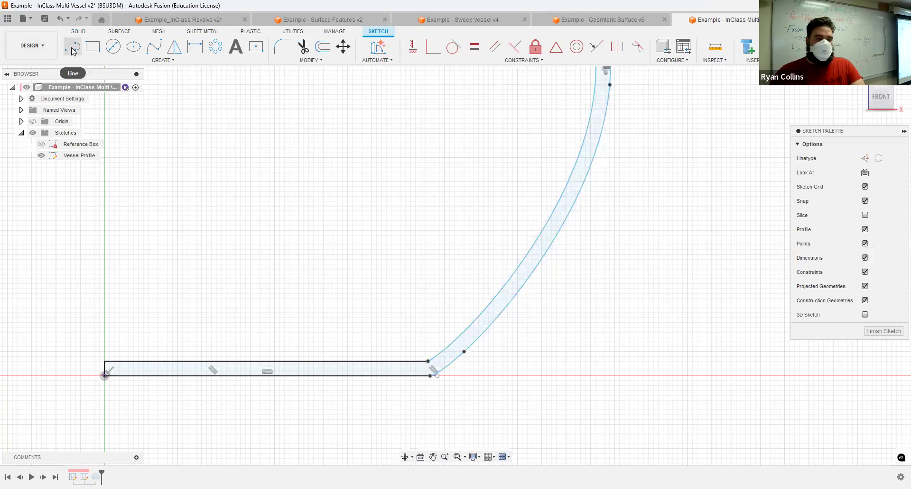
left_click(72, 48)
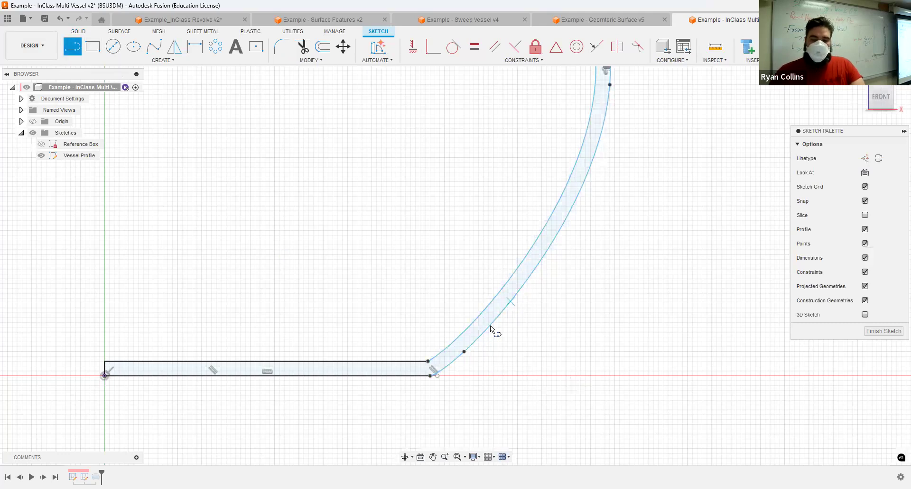
key("Escape")
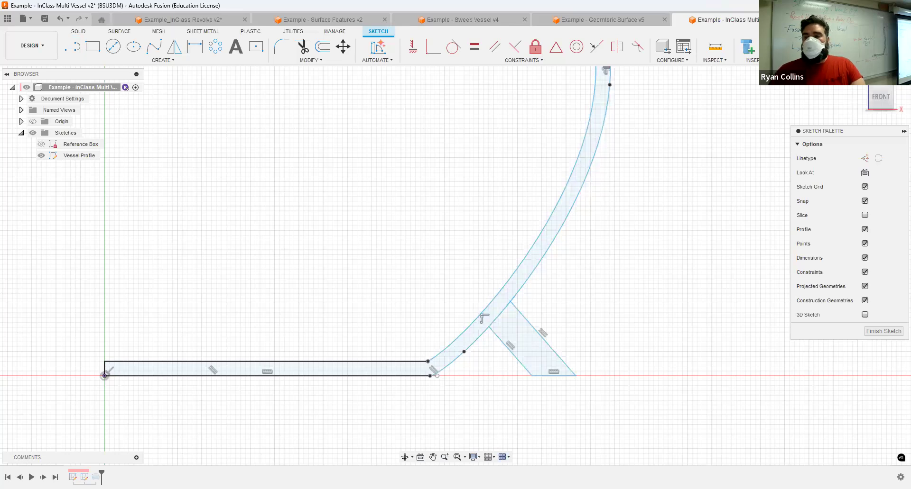
left_click(883, 331)
Step: Show the Vessel Profile sketch and start revolving the foot profile about the vertical Z axis with Symmetric direction
left_click(42, 167)
middle_click_drag(668, 312, 650, 333, "shift")
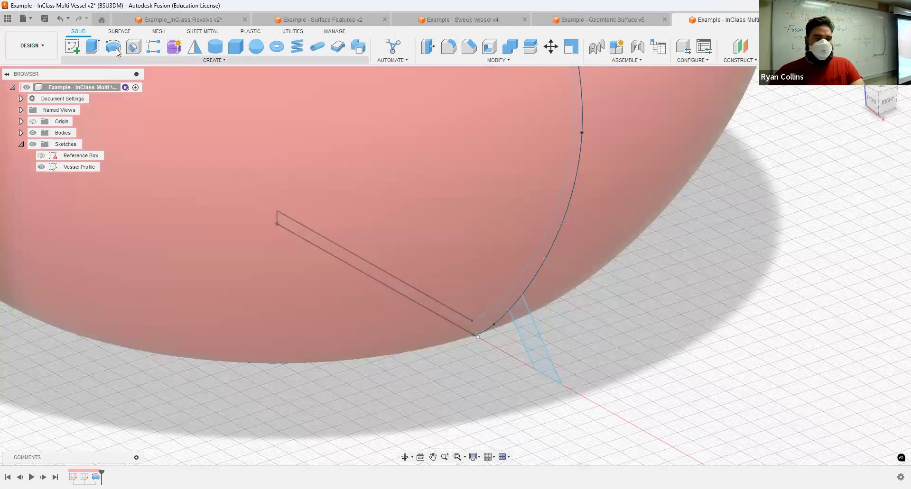
left_click(116, 50)
left_click(532, 341)
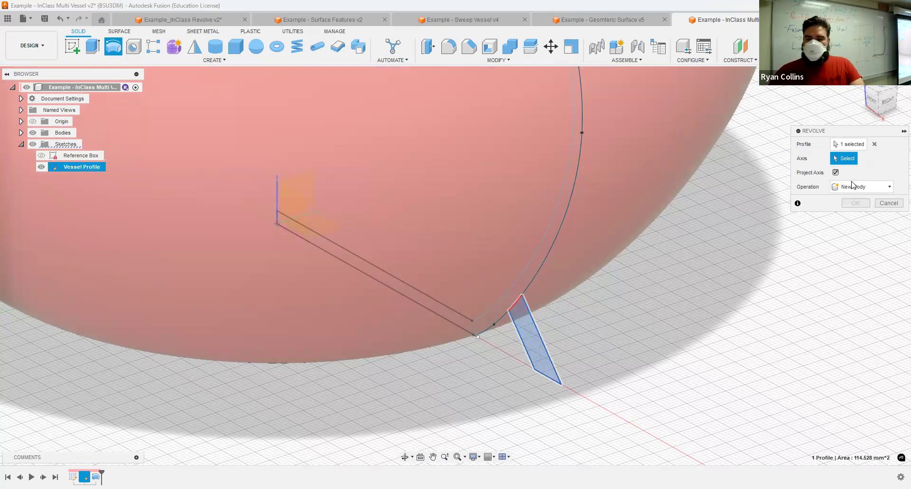
left_click(853, 213)
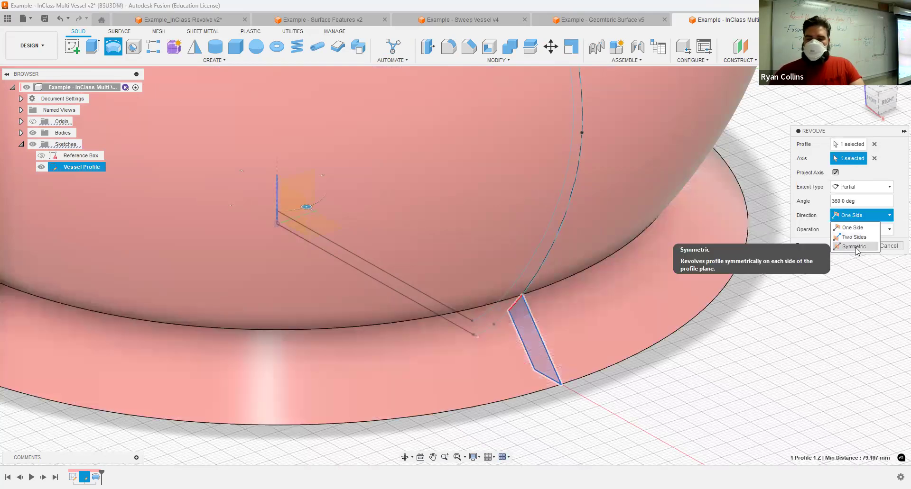
left_click(855, 247)
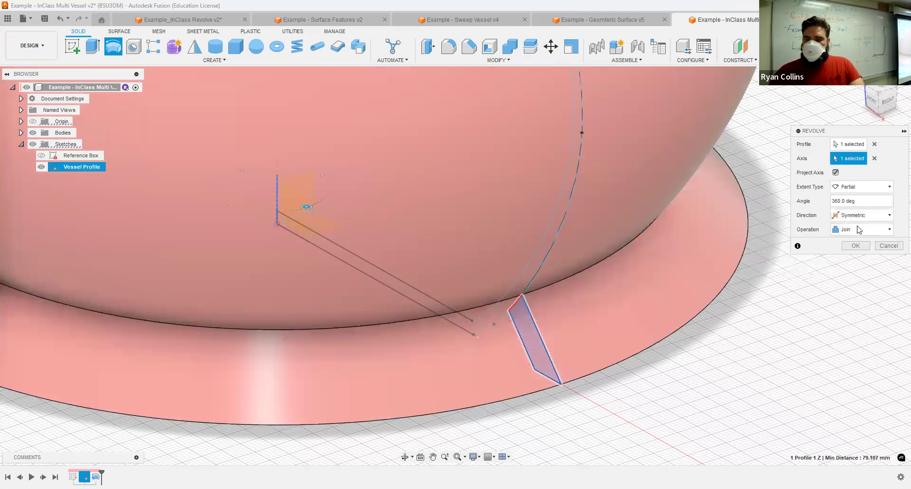
Step: Set the foot's revolve angle to 20 degrees and create it as a new body
left_click_drag(863, 202, 814, 205)
type("20")
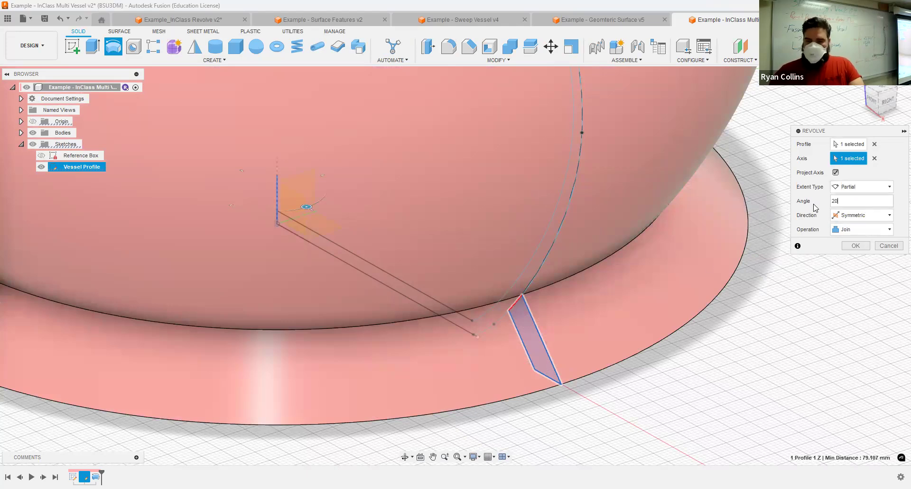
key("Return")
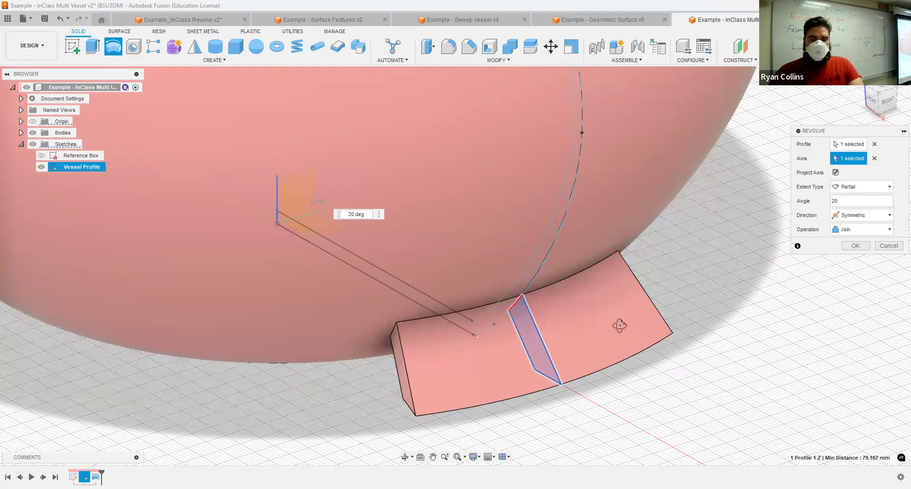
middle_click_drag(677, 314, 685, 323, "shift")
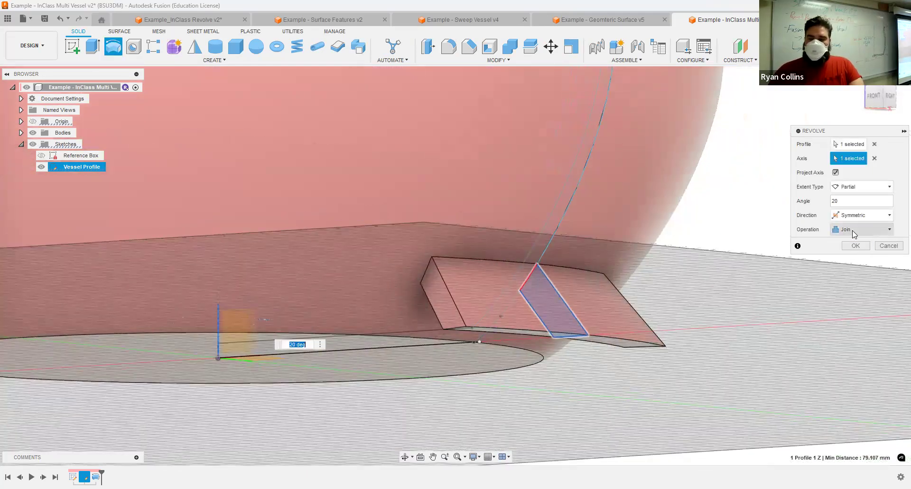
left_click(853, 232)
left_click(854, 270)
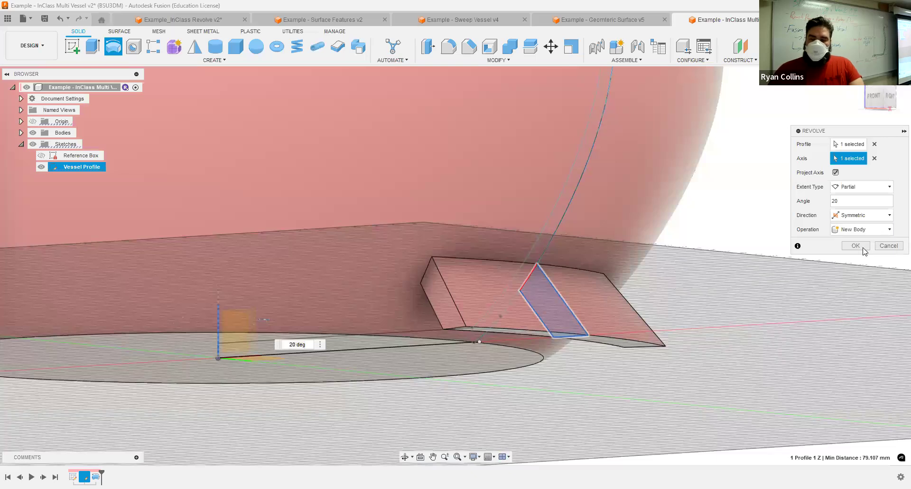
left_click(863, 248)
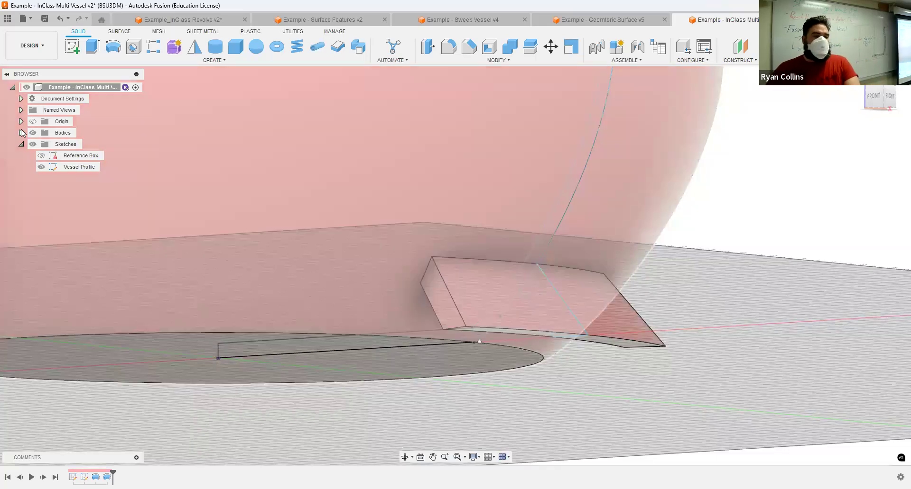
Step: Hide the foot body and rename the vessel body "Vessel"
left_click(22, 133)
left_click(66, 144)
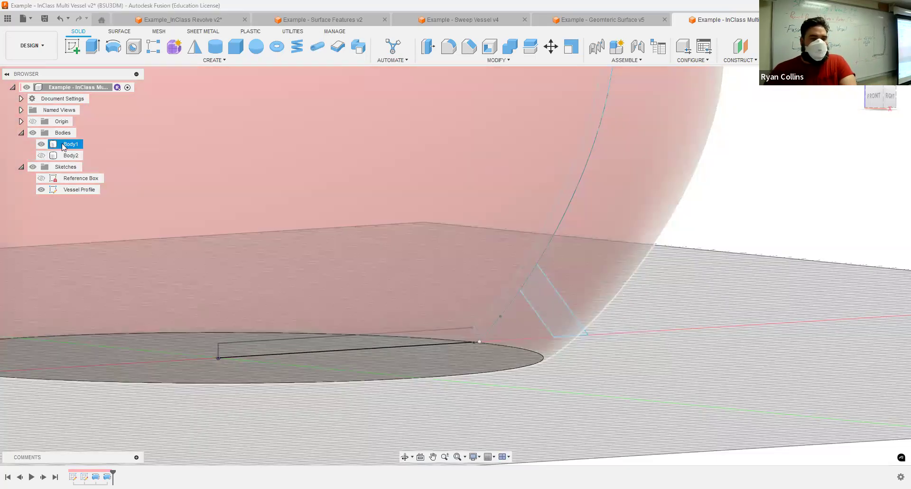
double_click(66, 144)
type("Vessel")
key("Return")
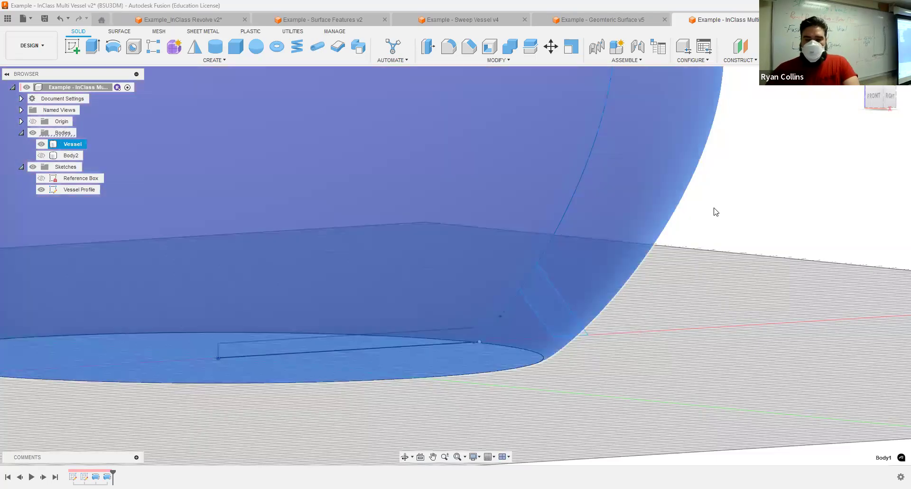
Step: Create a new sketch on the front vertical plane through the vessel's centre
scroll(753, 317, "down", 10)
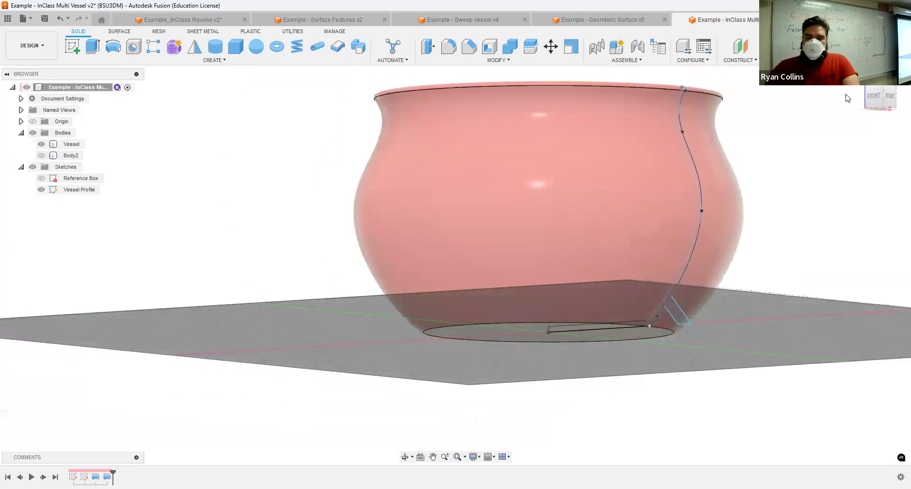
left_click(209, 140)
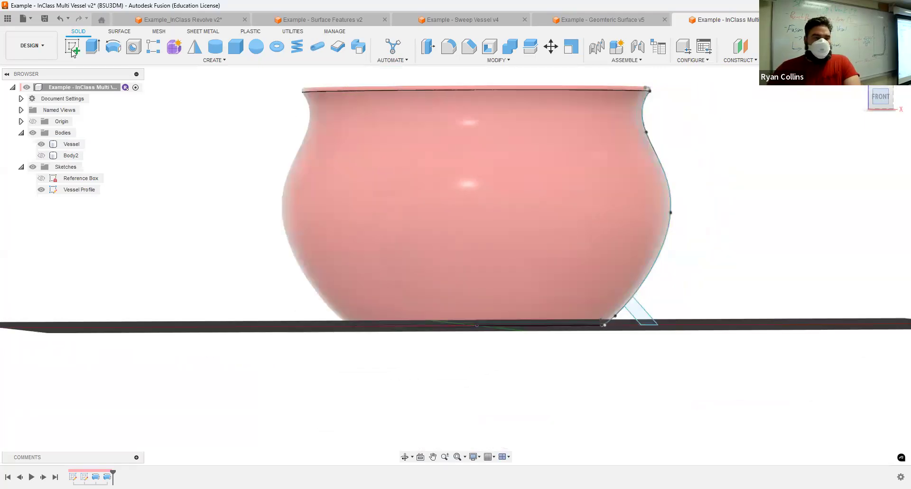
left_click(72, 46)
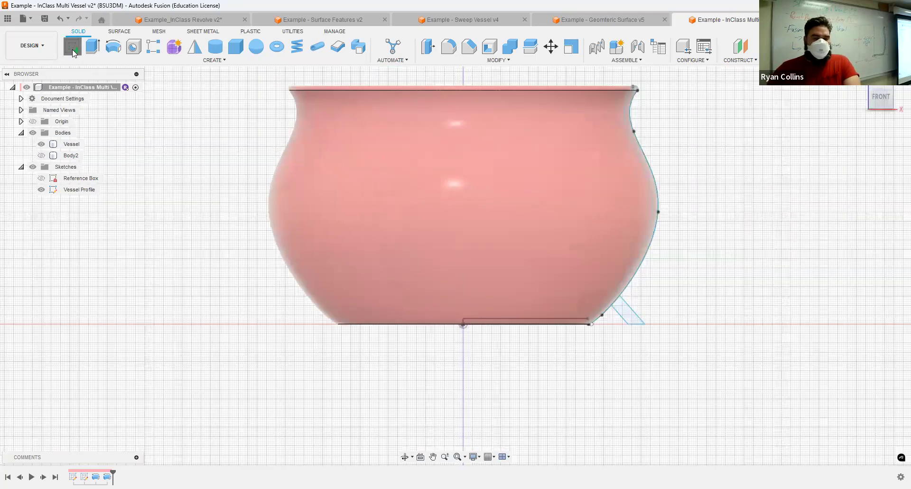
left_click(501, 210)
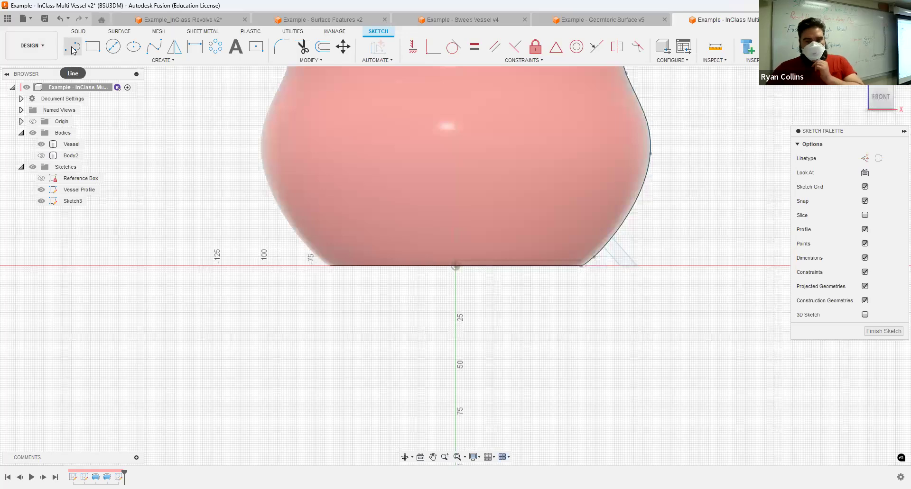
key("Escape")
left_click(446, 215)
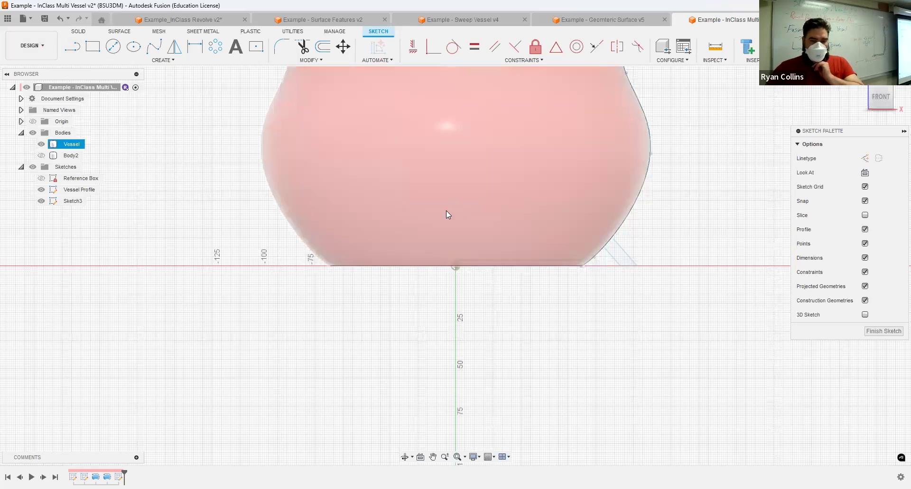
Step: Sketch a horizontal line from the vertical axis just below the vessel's base, continued by a spline curving up outside the vessel wall
key("Escape")
left_click(72, 46)
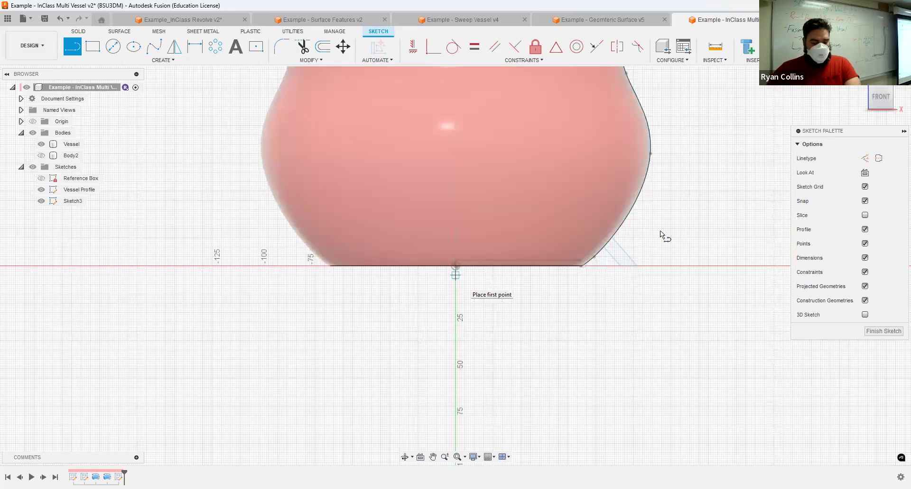
key("Escape")
left_click(154, 48)
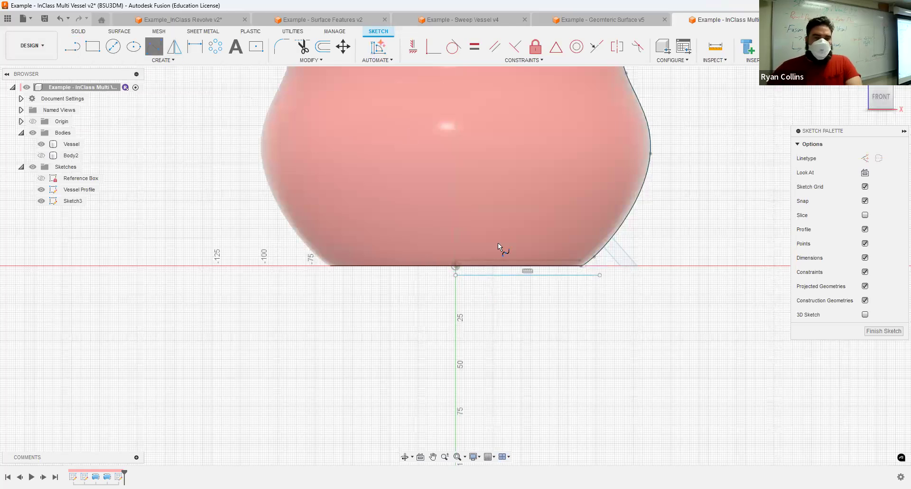
double_click(663, 221)
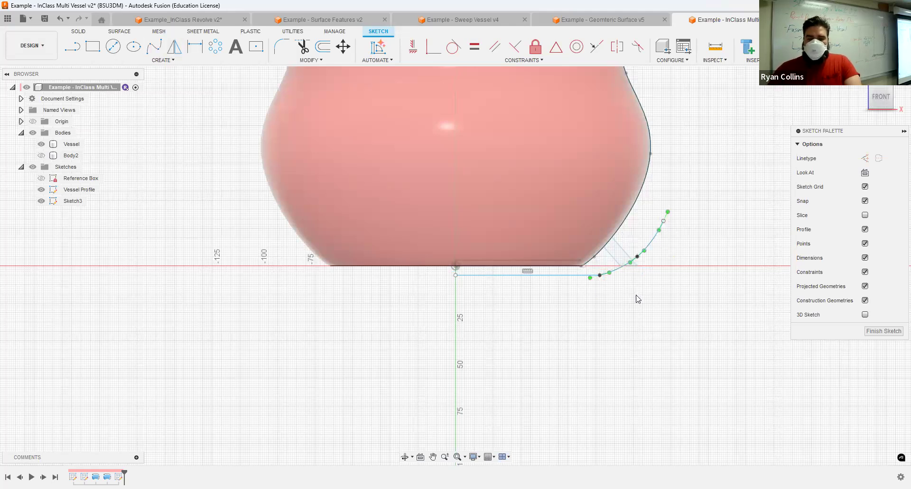
Step: Adjust the spline's tangent handle at its junction with the horizontal line so the curve leaves the line more smoothly
scroll(636, 299, "up", 5)
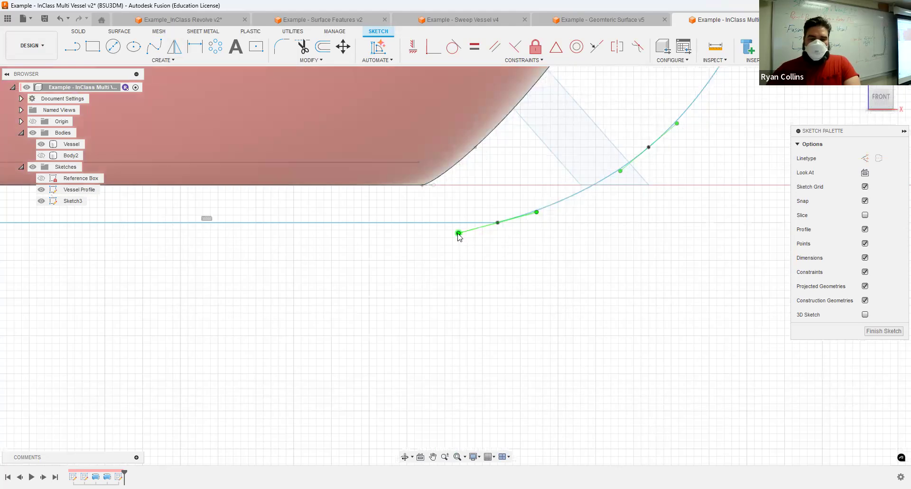
left_click_drag(458, 233, 452, 229)
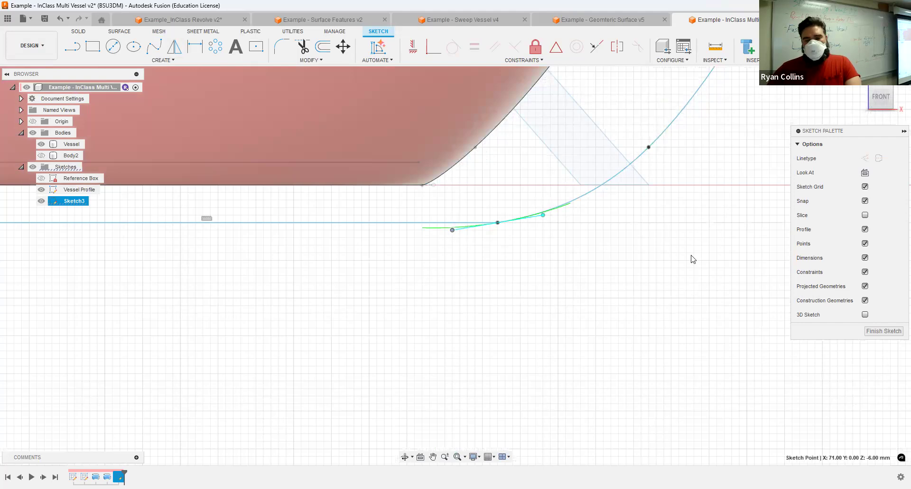
scroll(693, 265, "down", 5)
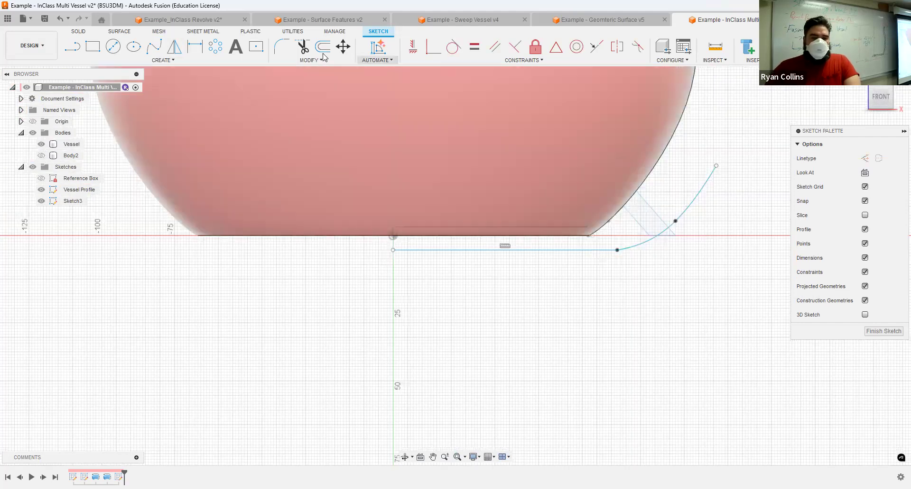
Step: Offset the chained line and spline by -3 mm to give the tray profile its wall thickness
left_click(323, 46)
left_click(596, 250)
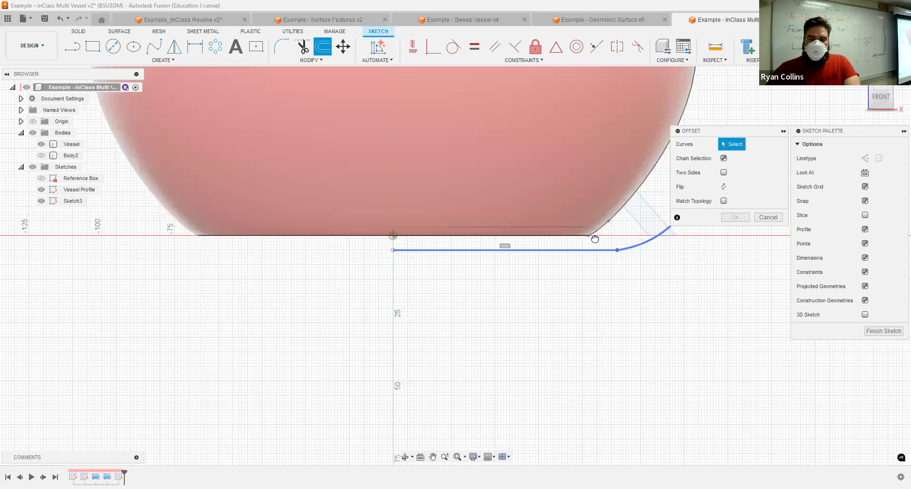
left_click(593, 266)
type("-3")
key("Return")
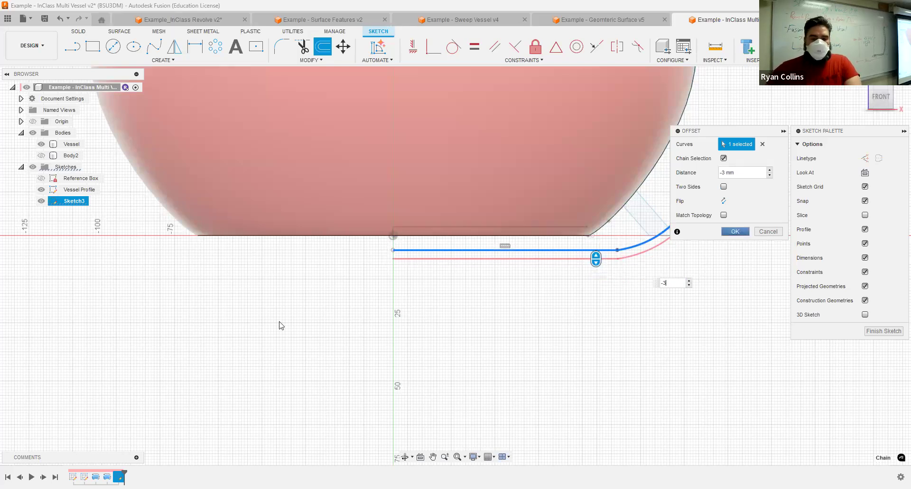
key("Return")
Step: Close the tray profile with short lines at the central axis and at the upper rim, and finish the sketch
key("l")
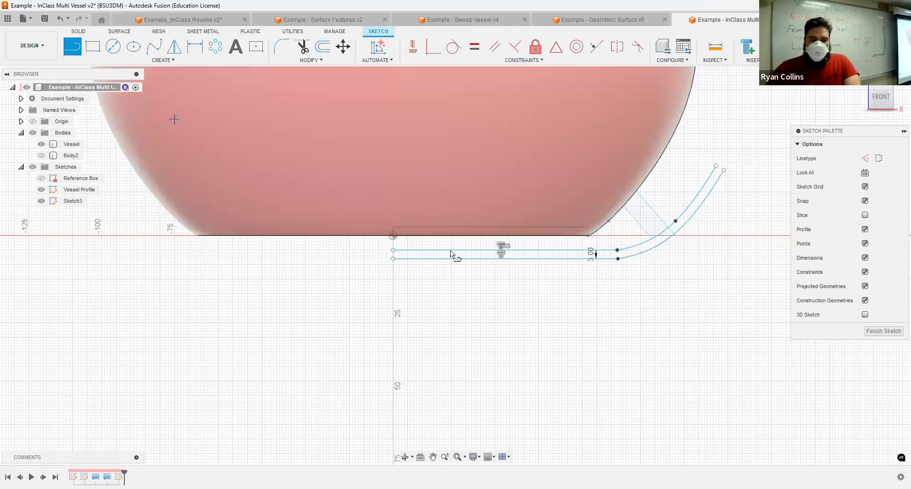
scroll(451, 254, "up", 3)
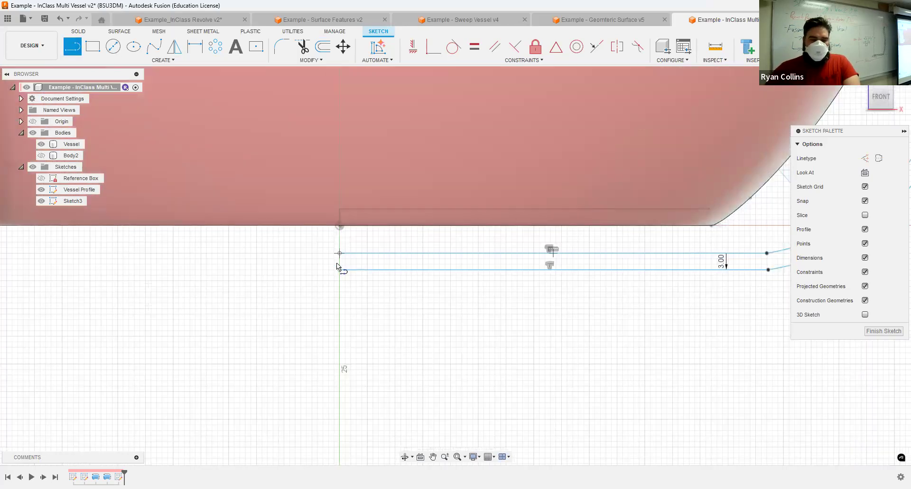
left_click(337, 272)
middle_click_drag(691, 262, 230, 339)
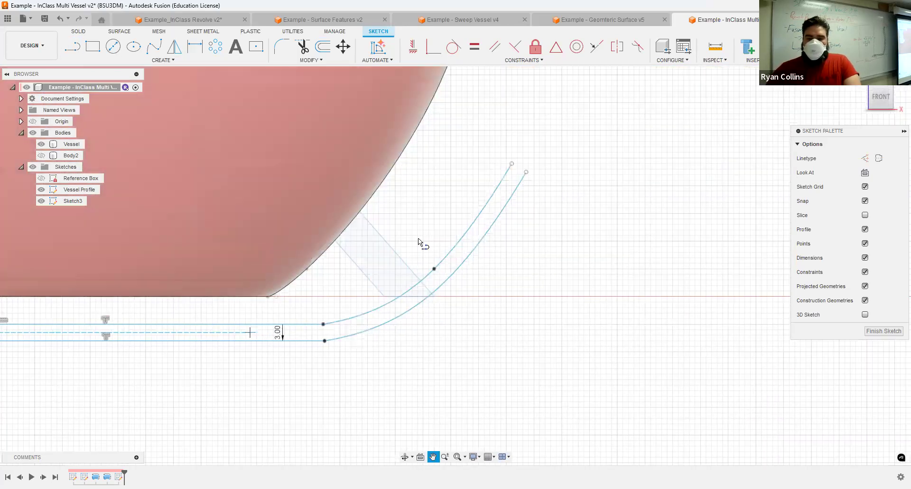
scroll(486, 185, "up", 3)
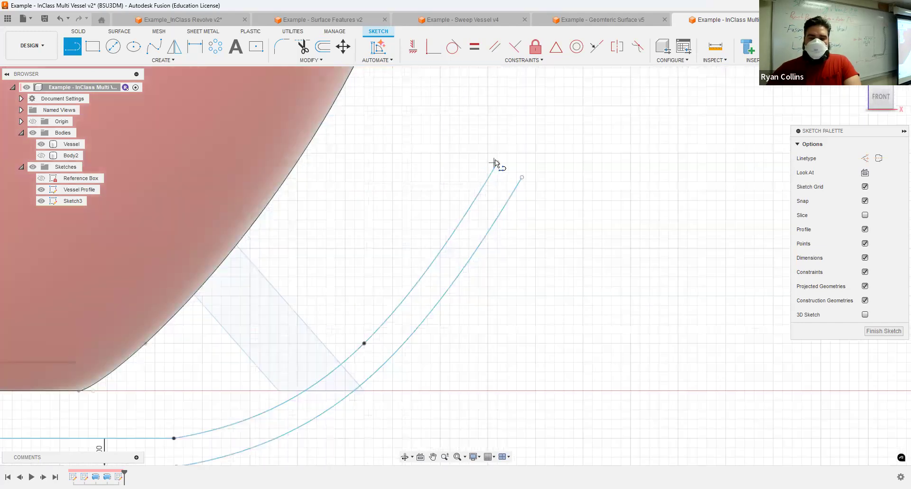
left_click(522, 178)
key("Escape")
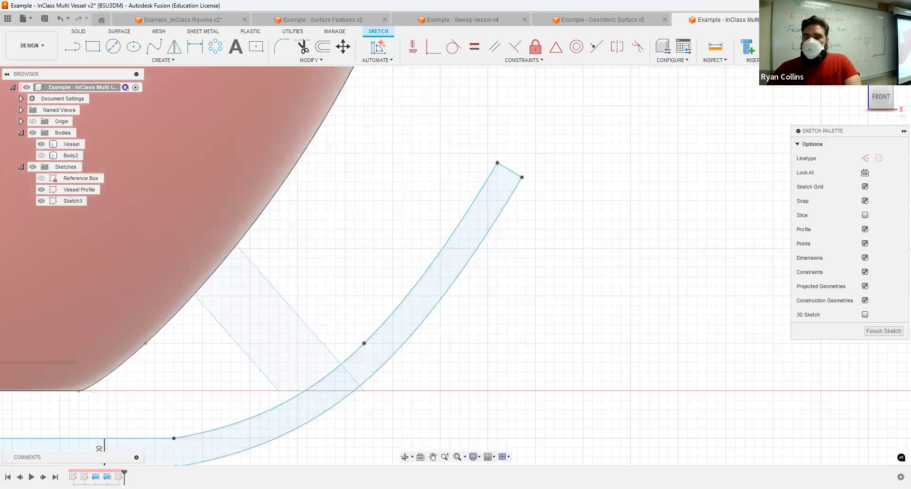
left_click(830, 46)
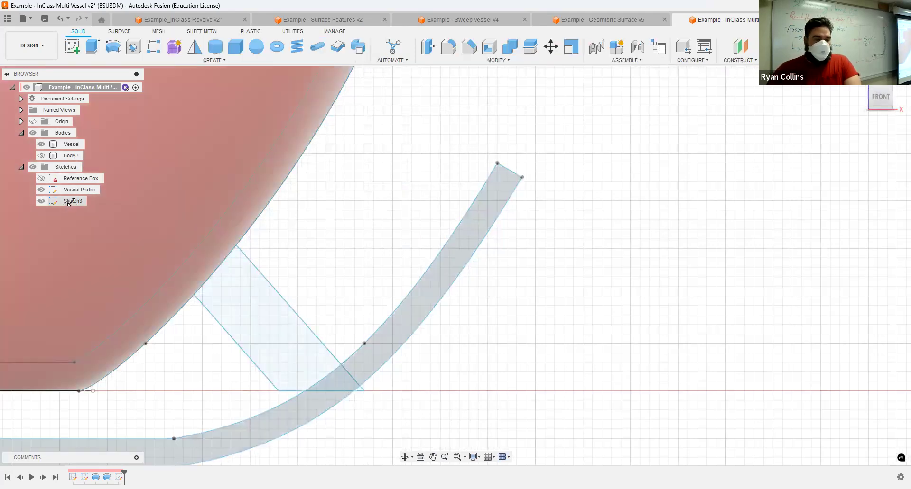
Step: Rename the new sketch "Tray Profile"
double_click(72, 201)
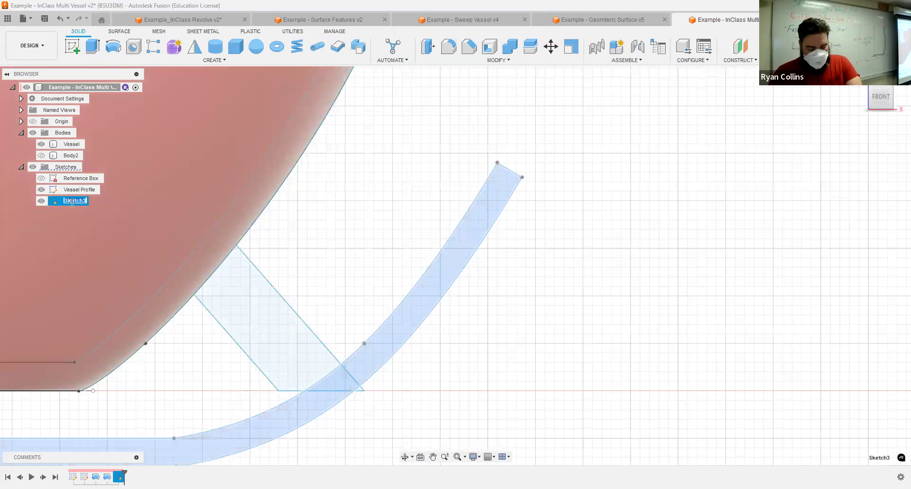
type("Tri")
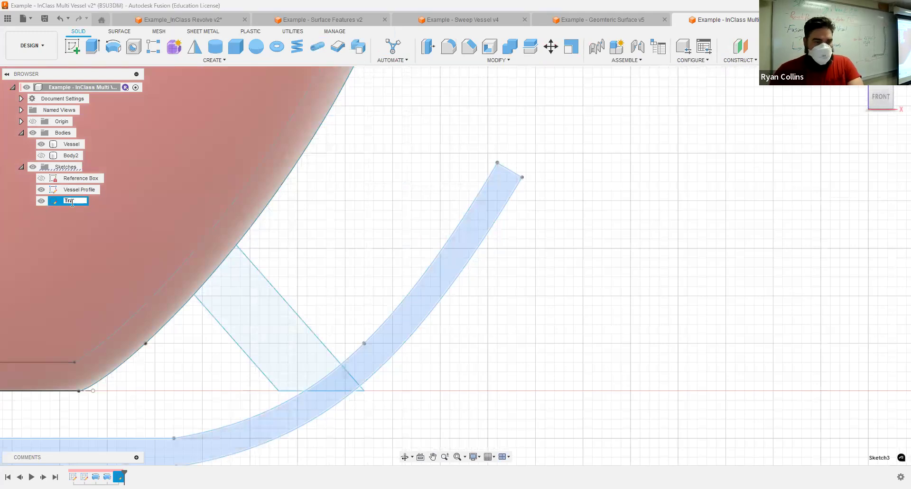
type("y Prfile")
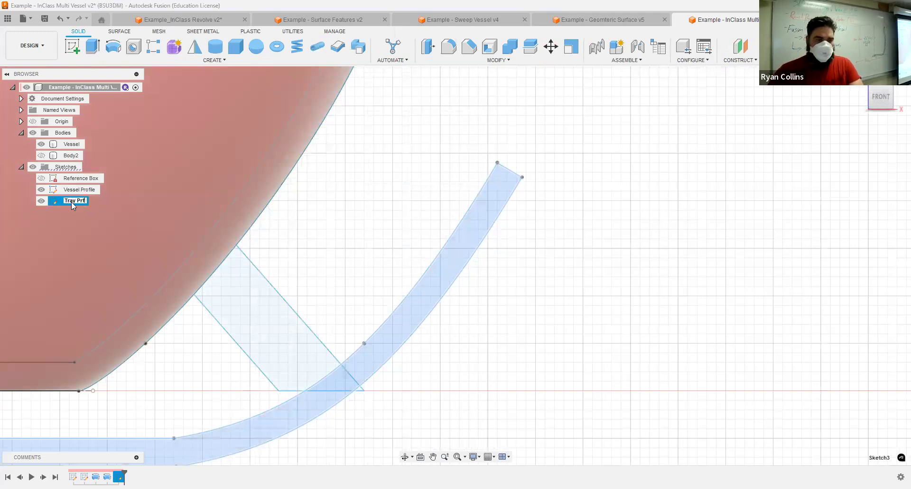
key("Return")
double_click(81, 202)
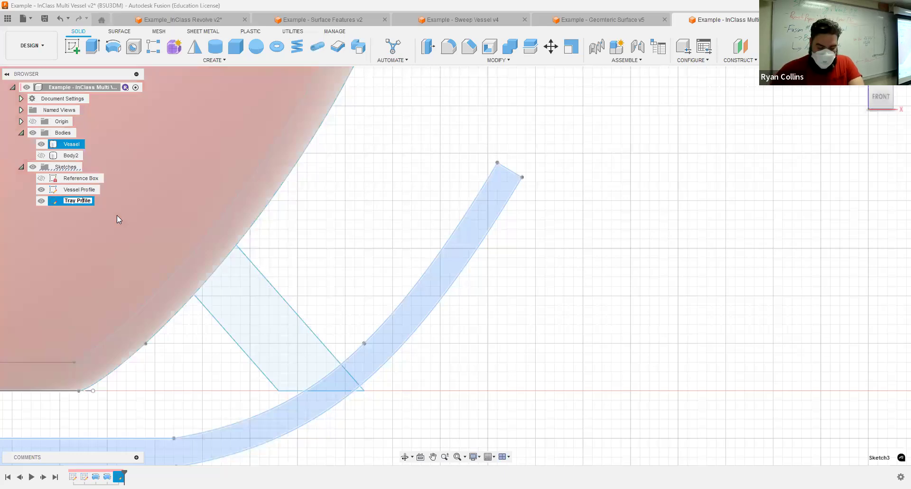
type("o")
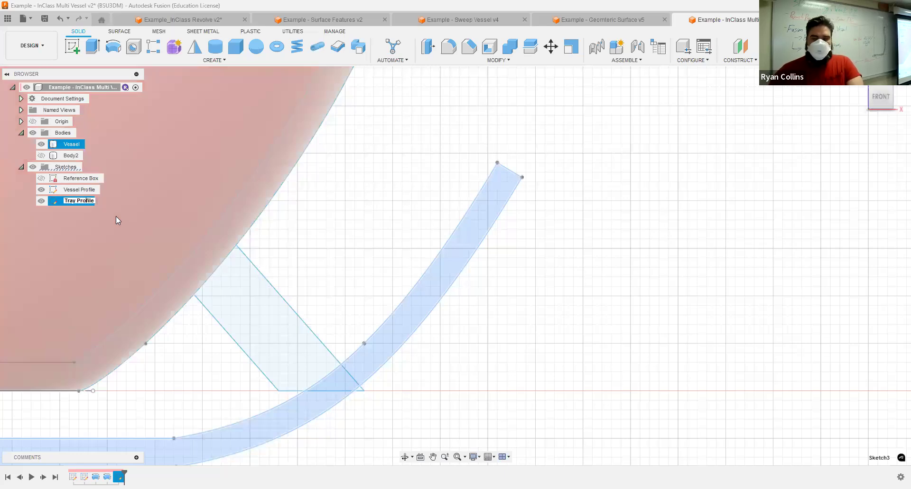
key("Return")
Step: Revolve the tray profile about the vertical Z axis with Full extent as a new body
left_click(689, 221)
middle_click(689, 221)
middle_click(689, 221)
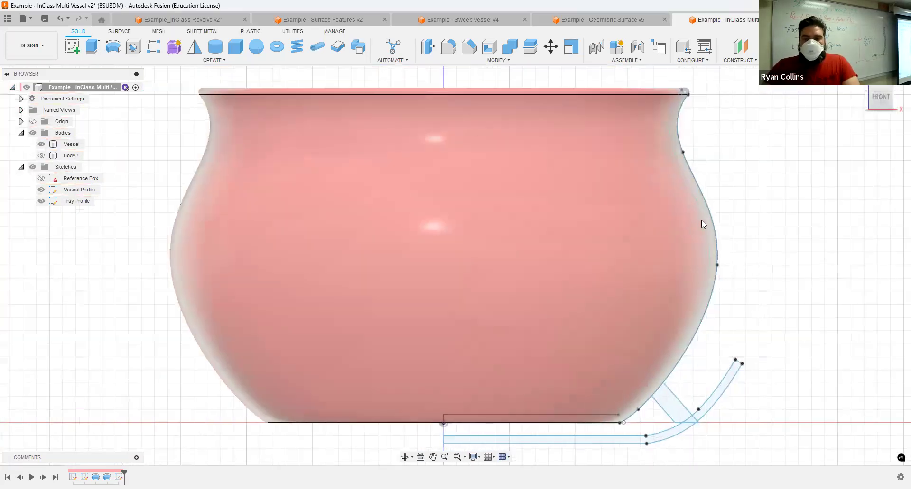
left_click(113, 46)
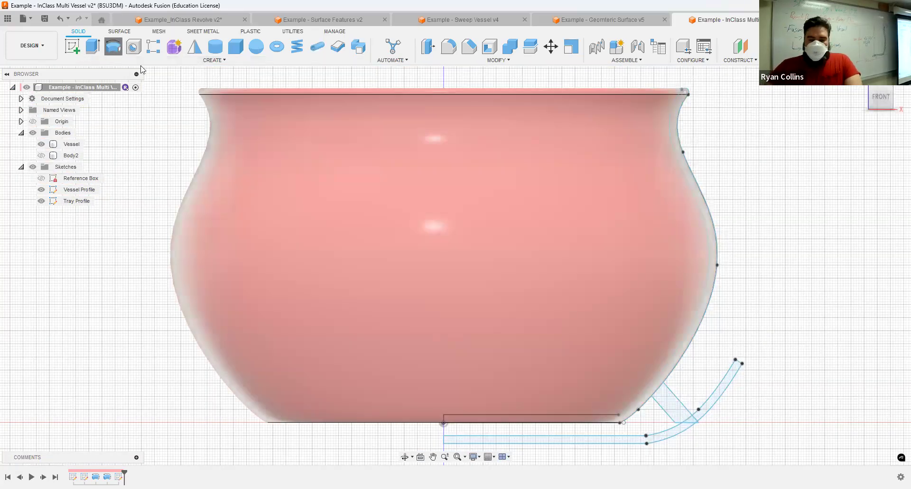
left_click(726, 383)
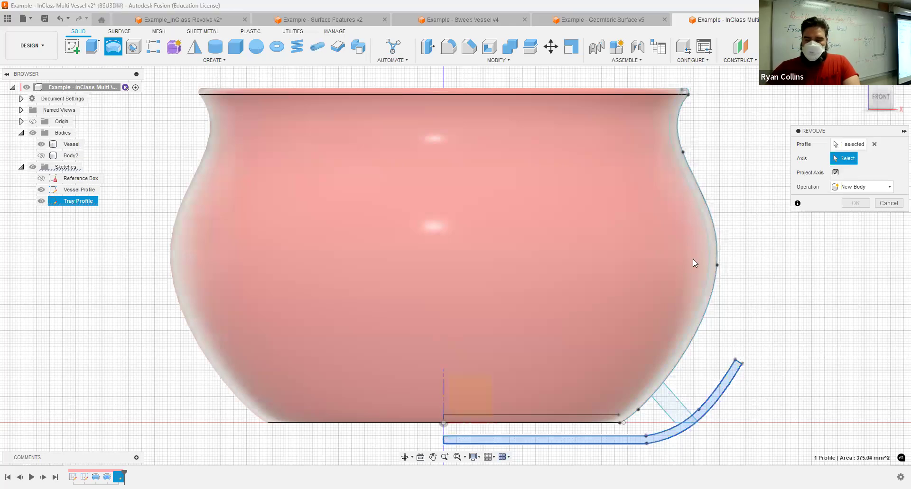
left_click(674, 273)
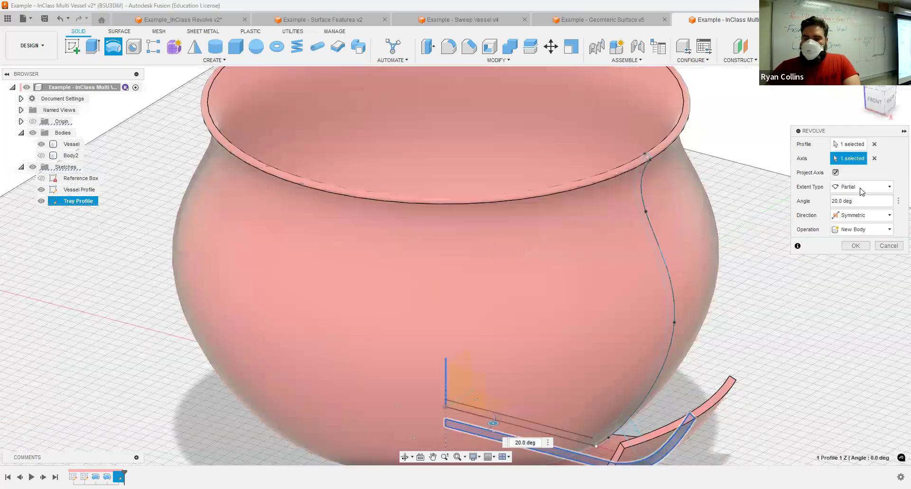
left_click(859, 187)
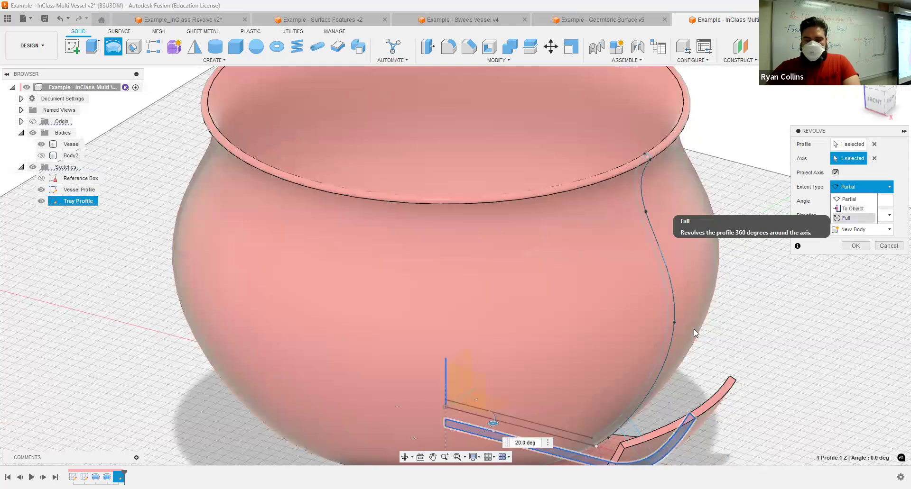
left_click(861, 219)
left_click(862, 217)
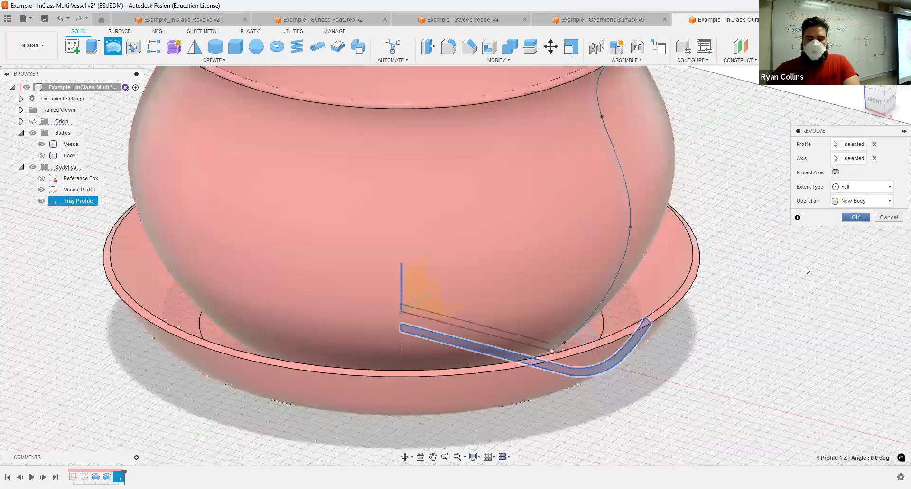
Step: Hide all sketches and view the vessel sitting in its tray from above
left_click(33, 178)
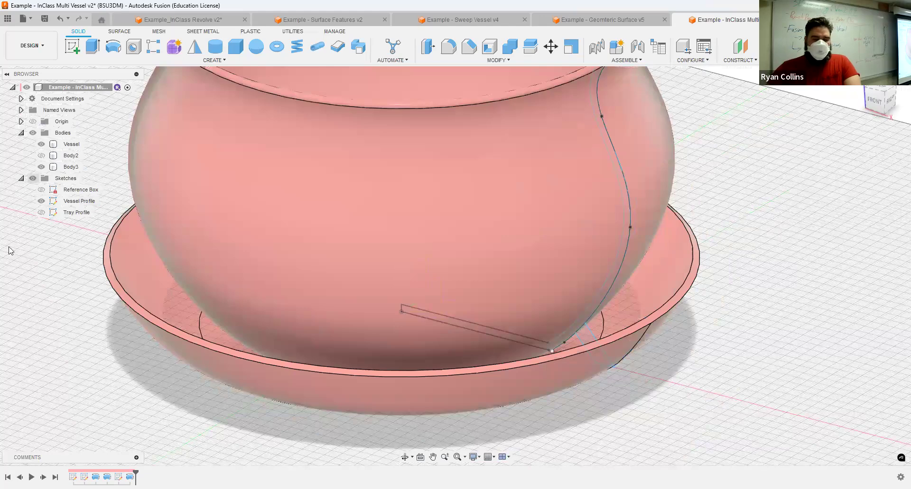
scroll(660, 303, "down", 3)
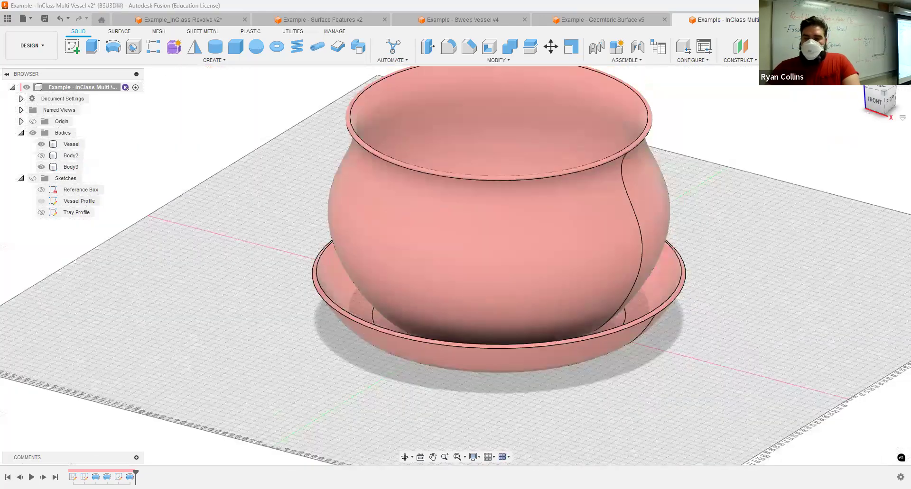
scroll(624, 244, "down", 3)
mouse_move(636, 248)
middle_mouse_down("shift")
mouse_move(636, 266)
mouse_move(636, 185)
mouse_move(634, 216)
mouse_move(648, 236)
middle_mouse_up("shift")
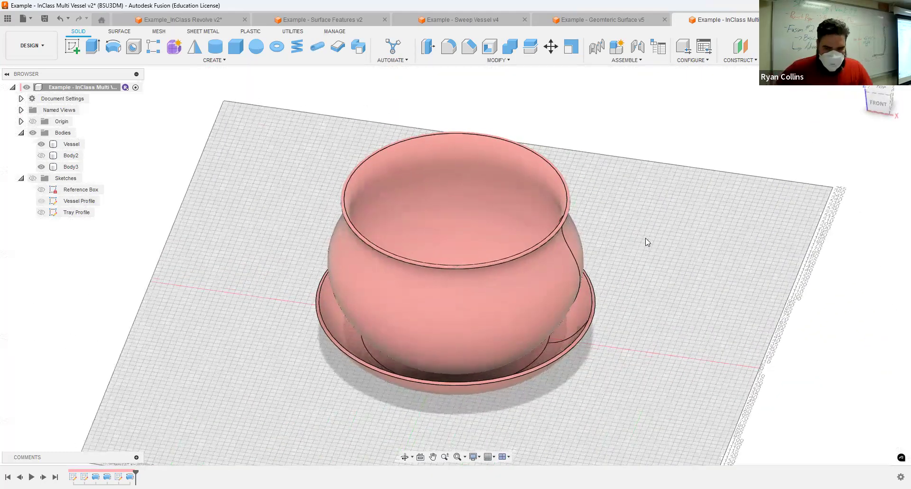
Step: Save the design with the version description "Vessel and Tray"
key("ctrl+s")
type("Vessel and Trayt")
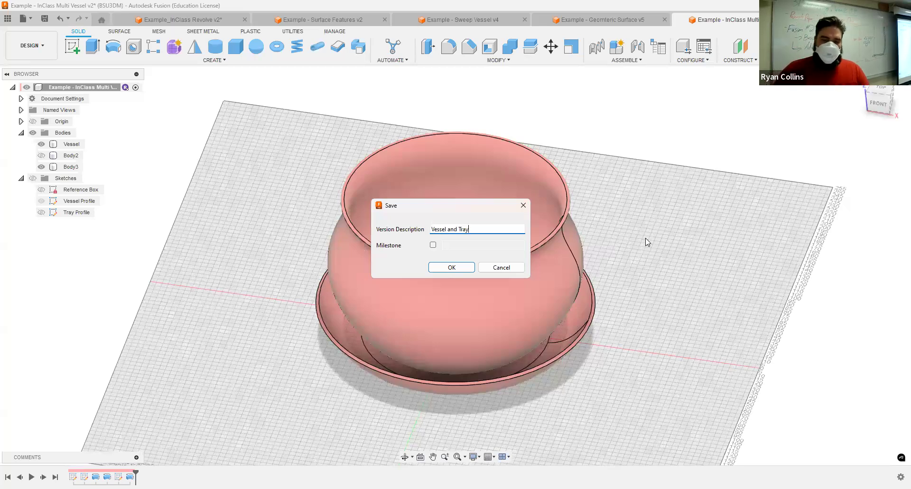
left_click(470, 268)
left_click(542, 256)
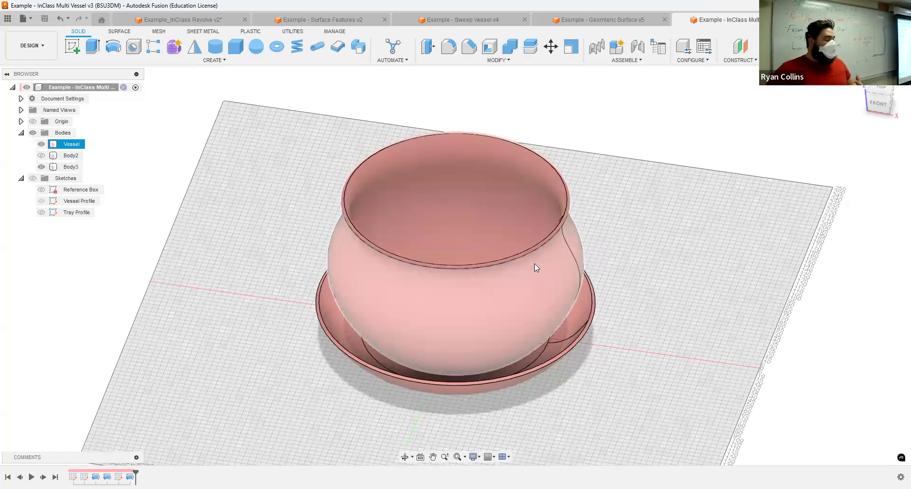
left_click(581, 229)
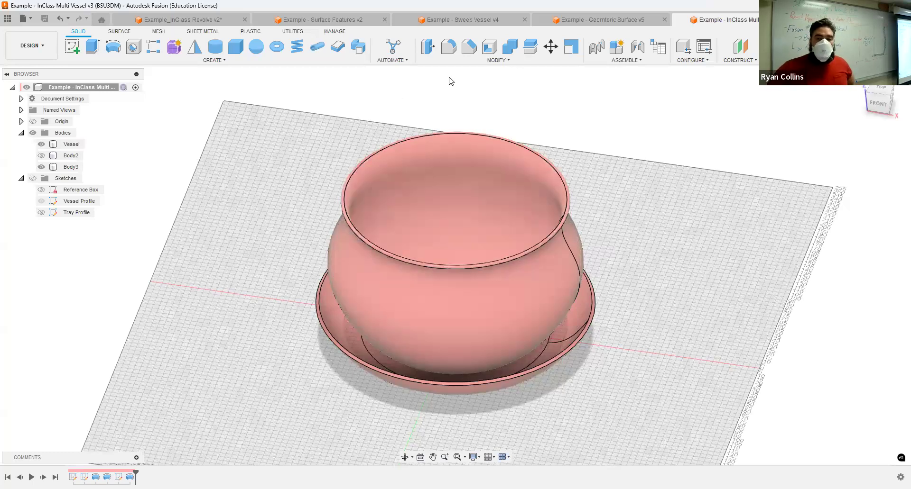
Step: Create and activate a new internal component named "Vessel" under the top-level design
left_click(613, 61)
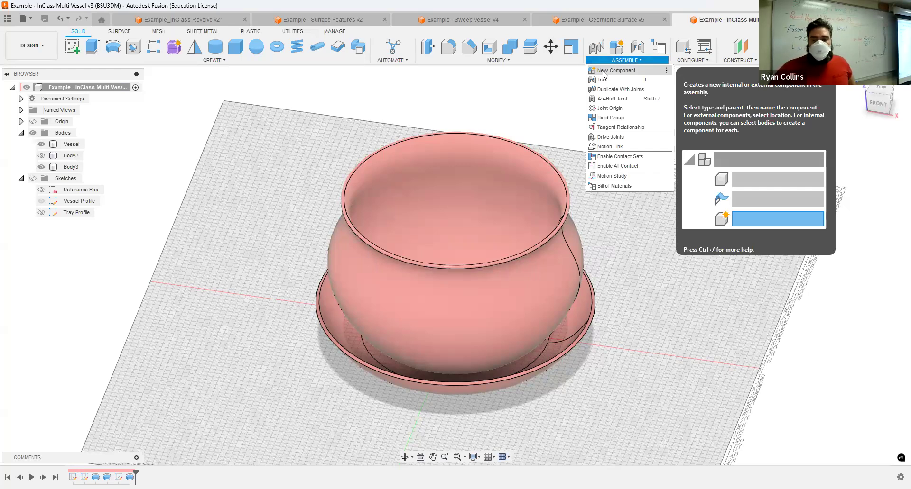
left_click(603, 74)
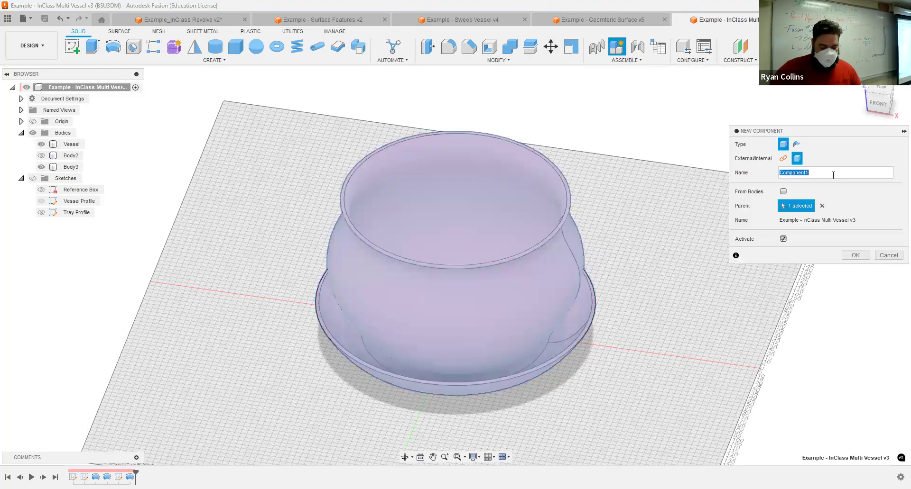
type("Vessel")
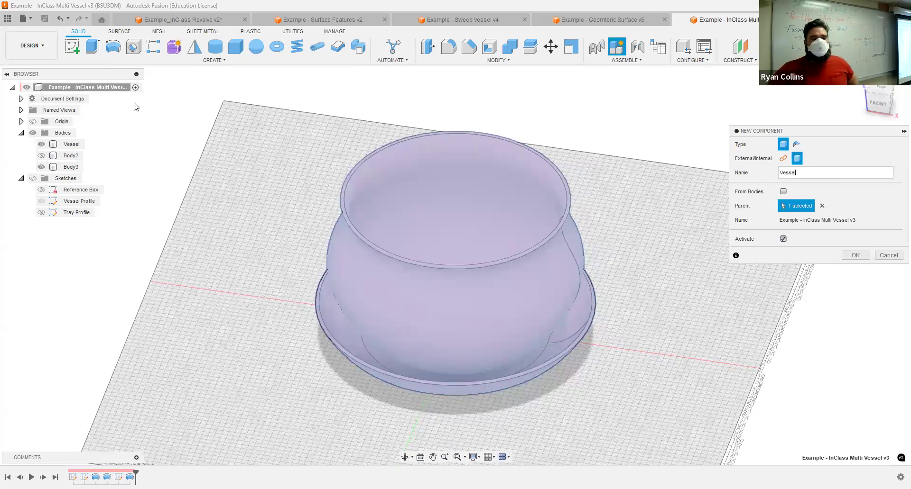
left_click(855, 256)
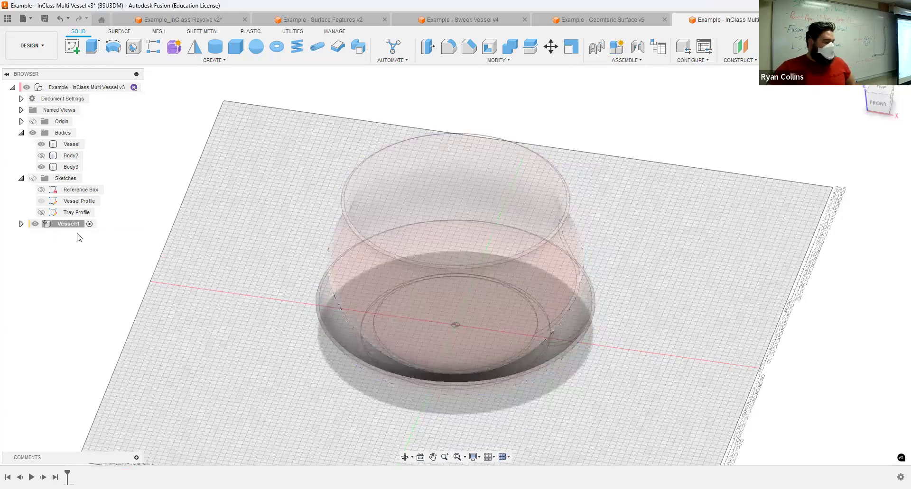
Step: Move the Vessel body into the Vessel component and reactivate the top-level design
left_click(420, 175)
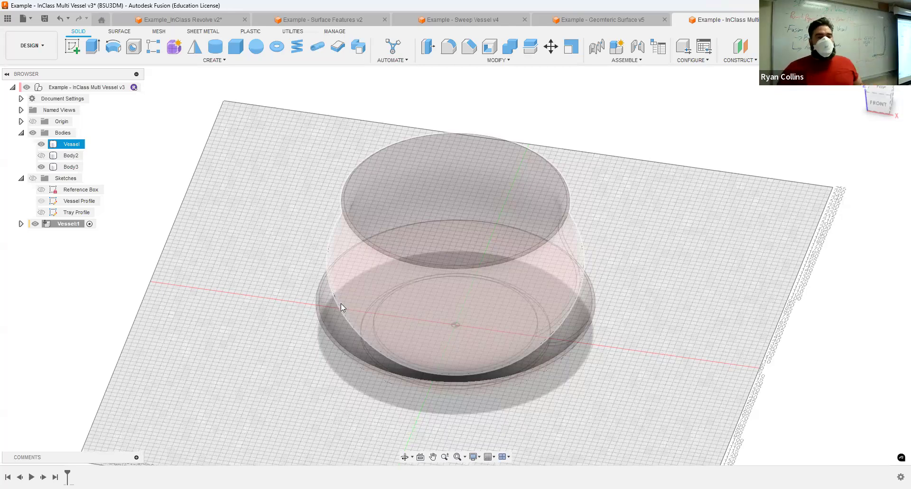
left_click(163, 191)
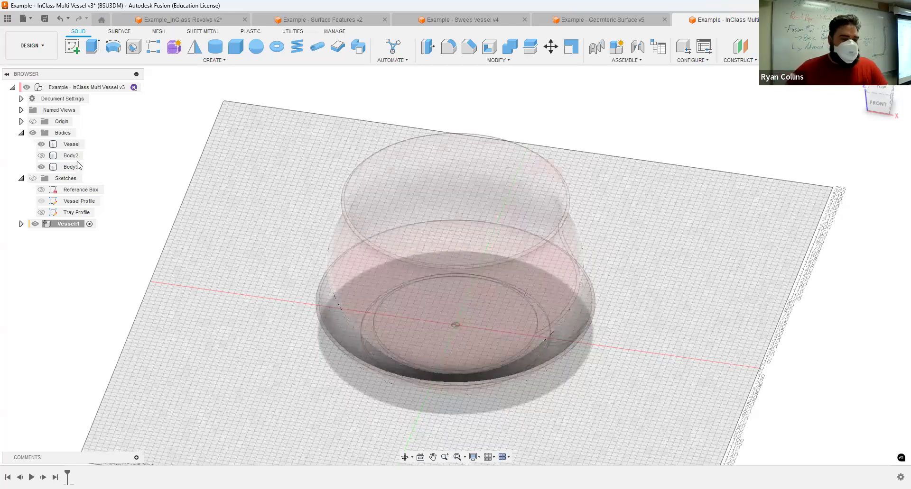
left_click(55, 147)
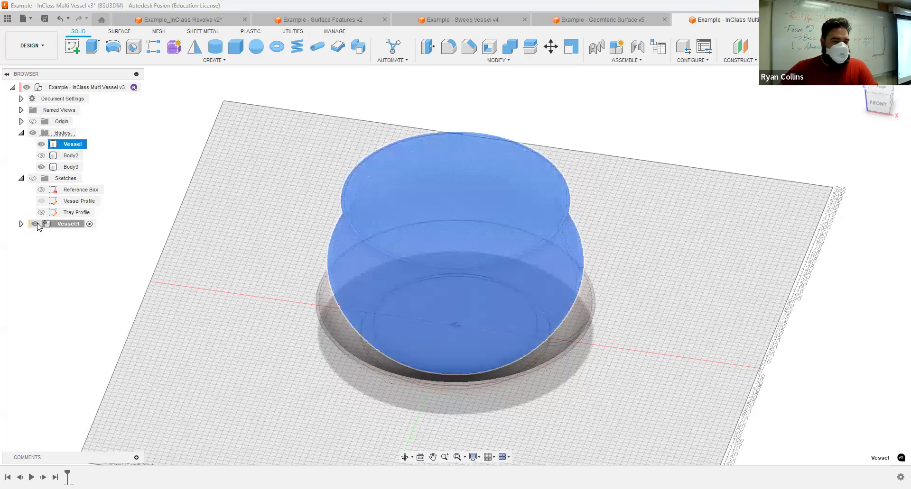
left_click(21, 224)
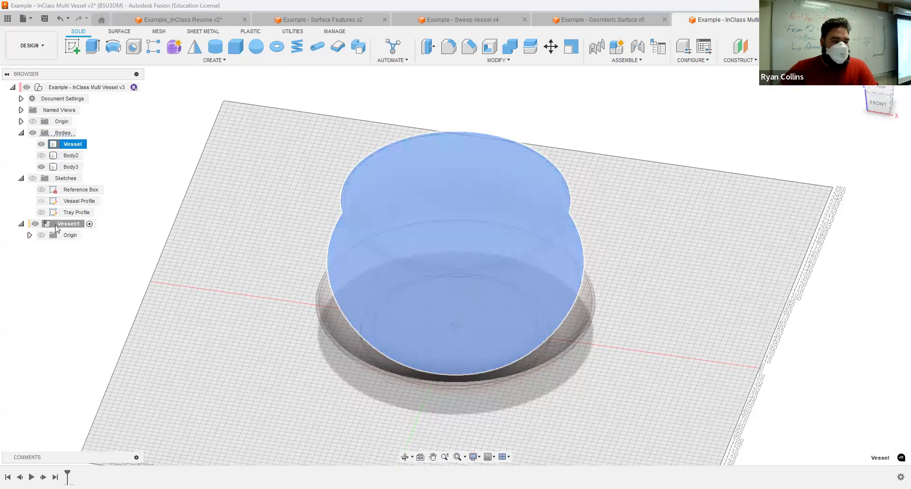
left_click_drag(55, 229, 56, 227)
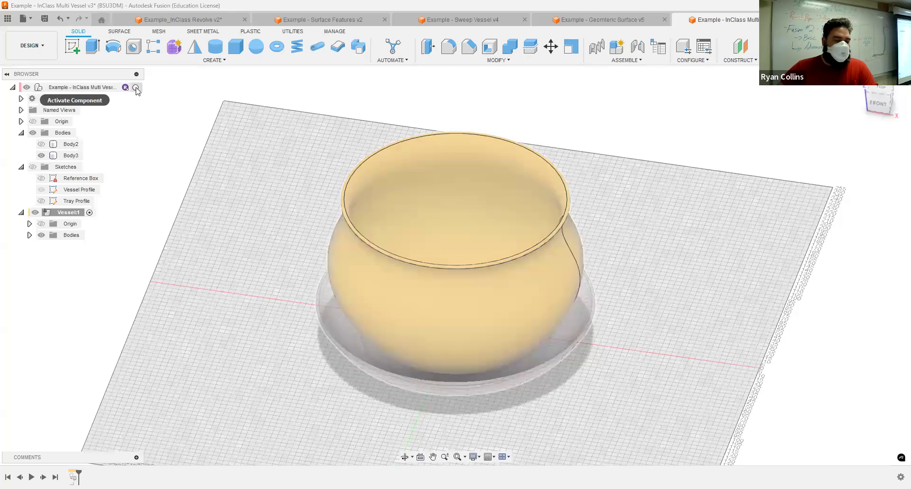
left_click(136, 88)
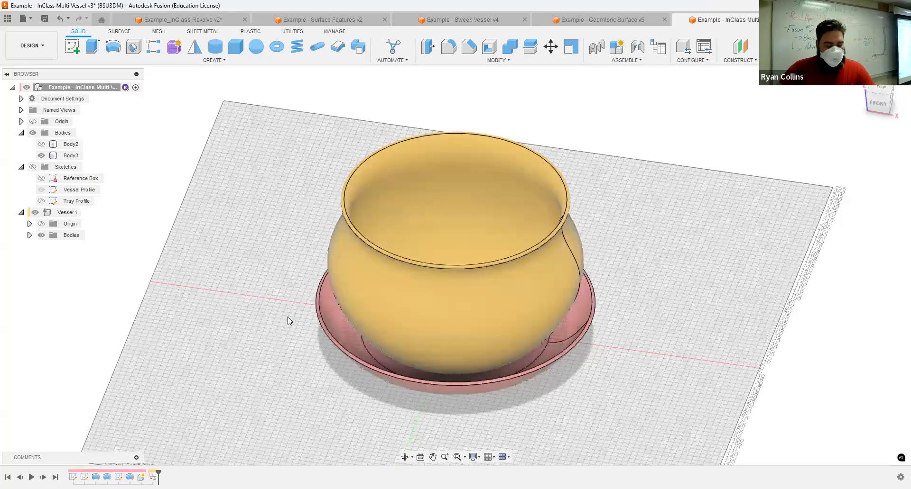
Step: Rename the tray body Body3 as "Tray"
middle_click_drag(284, 299, 279, 315, "shift")
mouse_move(314, 372)
middle_mouse_down("shift")
mouse_move(311, 335)
mouse_move(317, 379)
middle_mouse_up("shift")
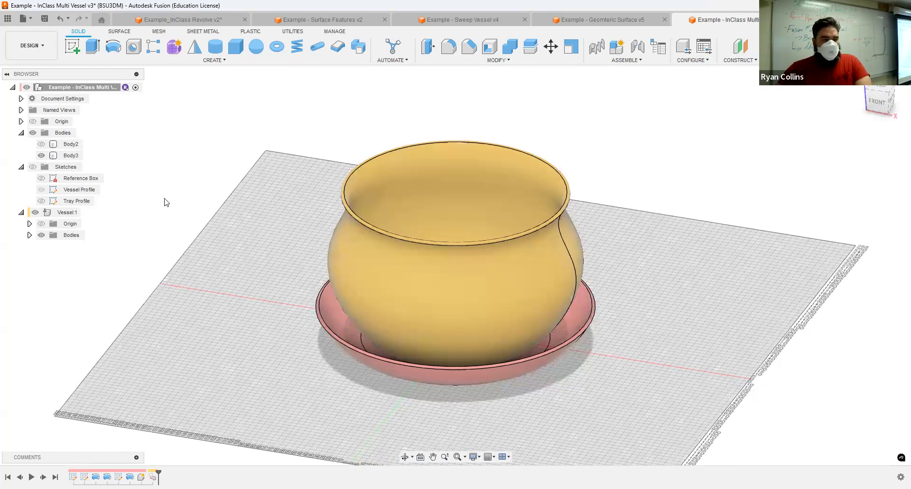
double_click(69, 155)
type("Tray")
key("Return")
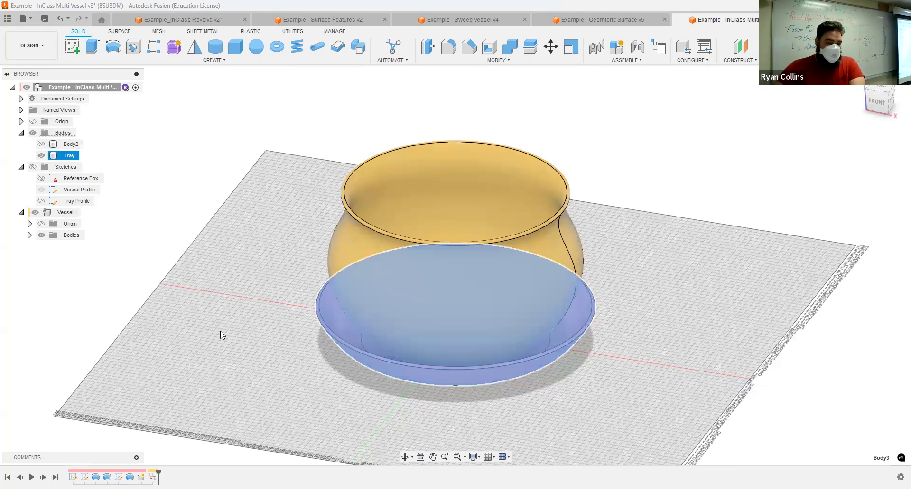
Step: Create an internal component from the Tray body and make the top-level design active again
left_click(618, 55)
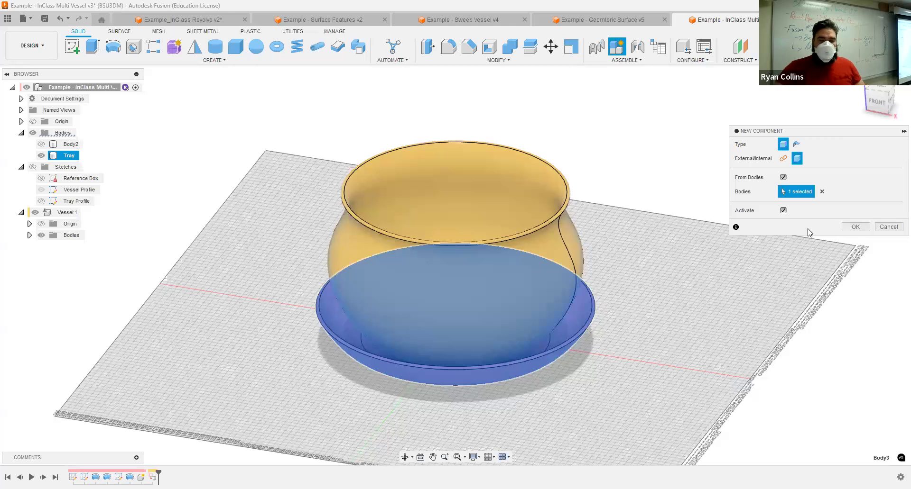
left_click(848, 229)
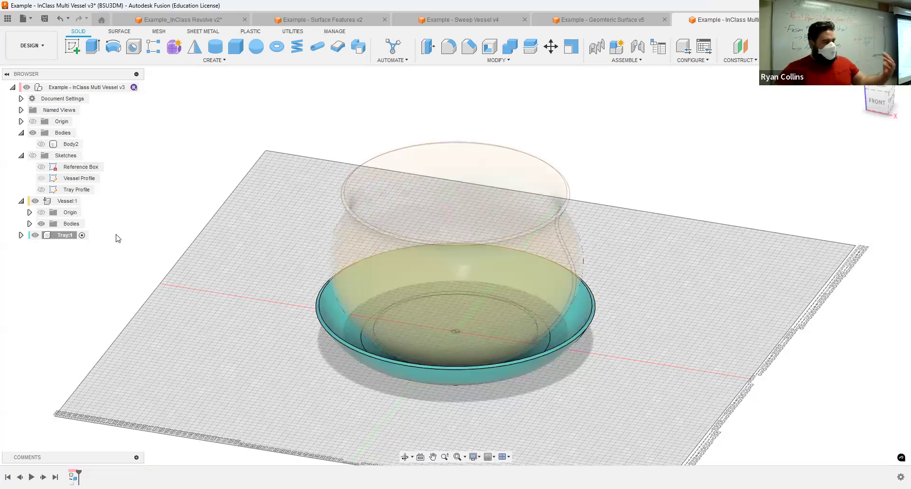
left_click(66, 236)
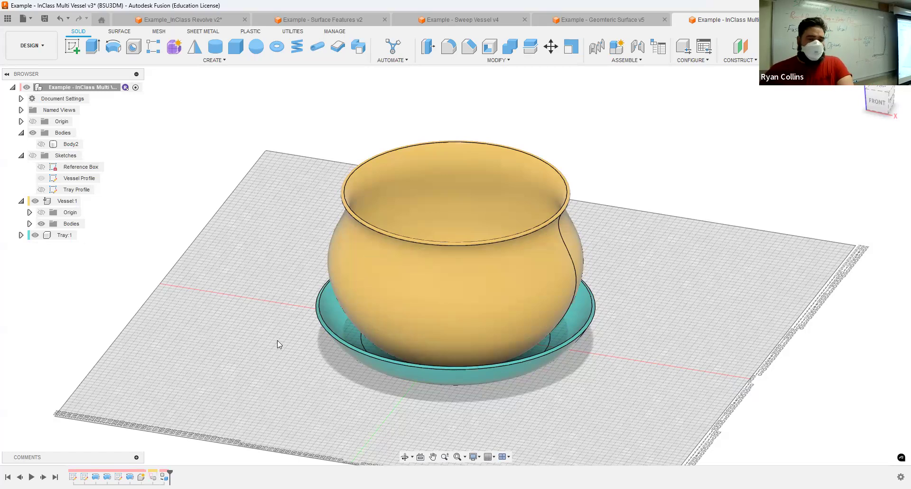
Step: Toggle the component color display off and back on, and inspect the vessel and tray from above
key("shift+n")
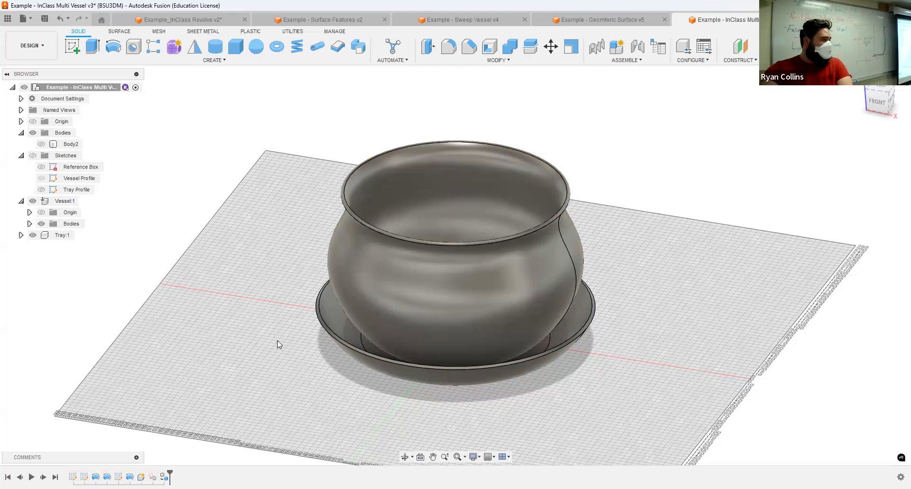
key("shift+n")
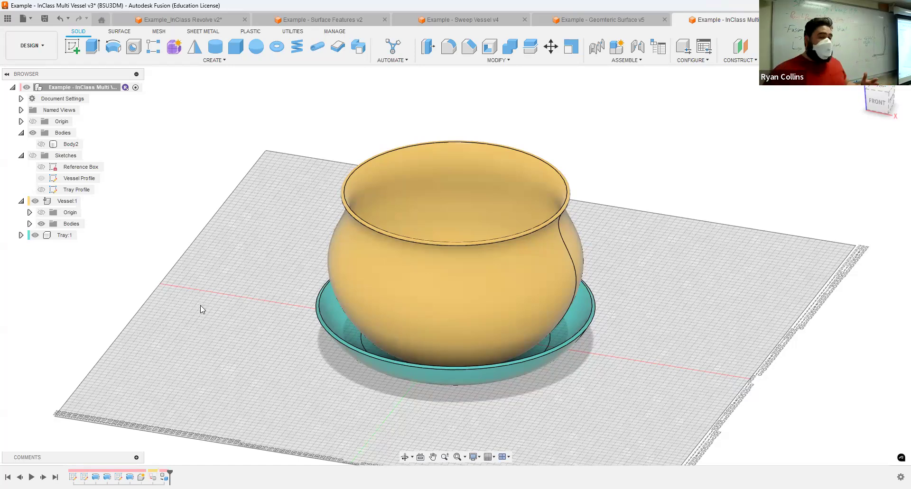
left_click_drag(881, 113, 877, 126)
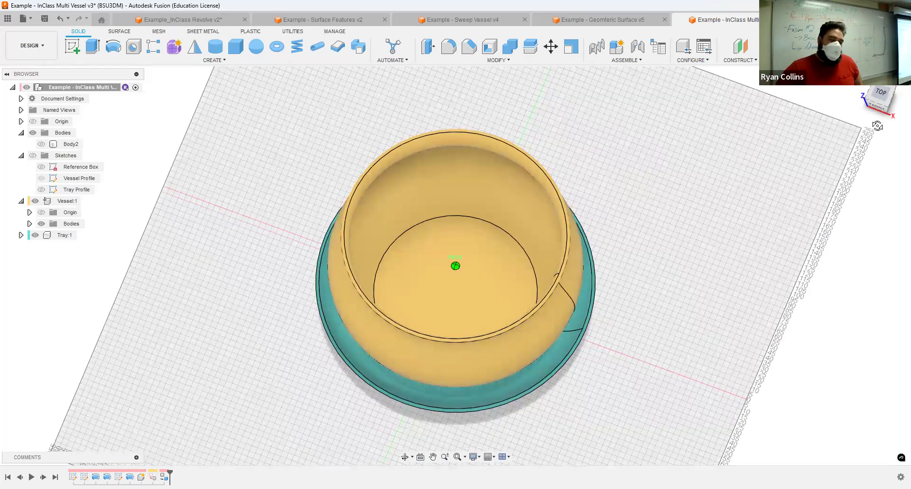
left_click_drag(877, 125, 878, 104)
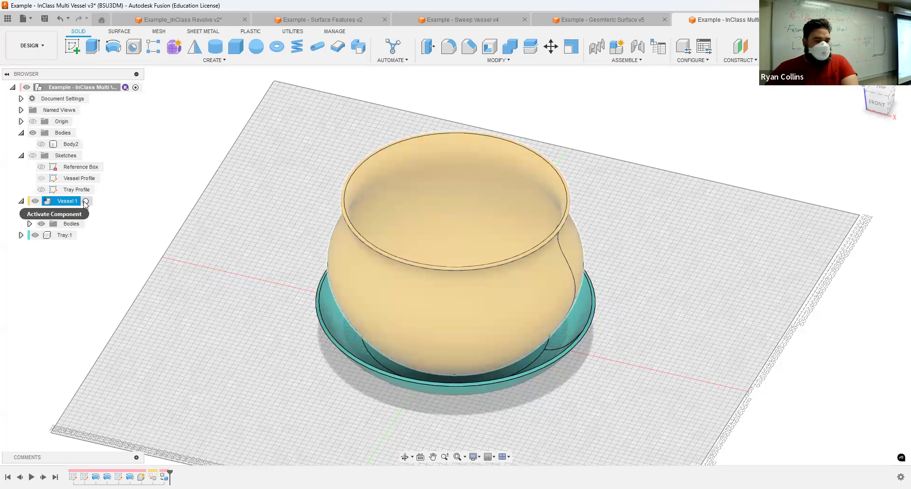
Step: Activate the Vessel component and hide the Tray component to expose the vessel's underside
left_click(86, 202)
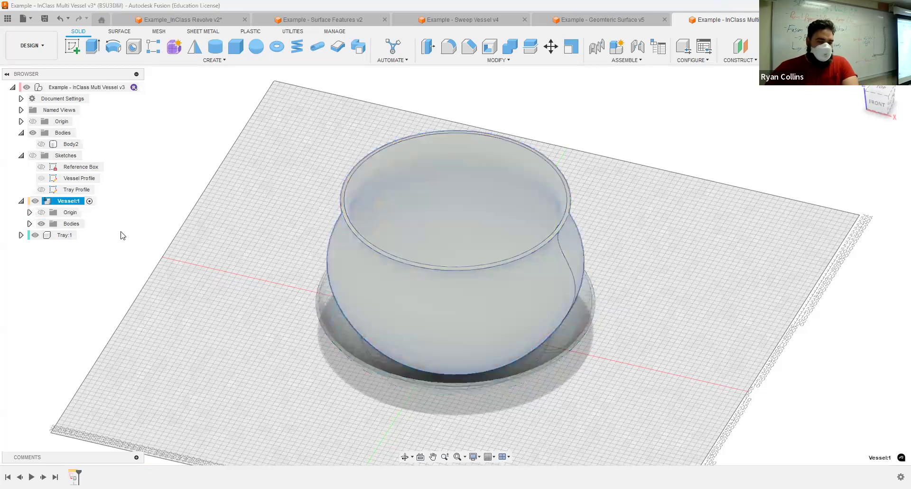
left_click(343, 360)
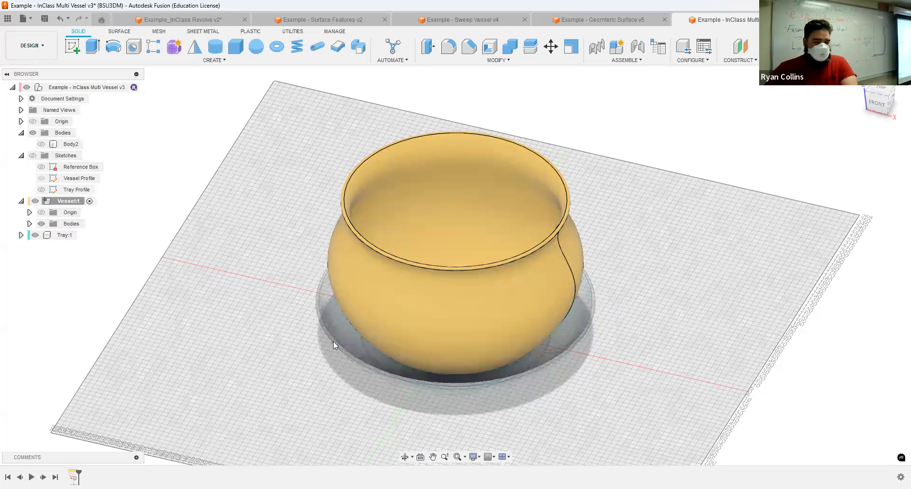
left_click(34, 236)
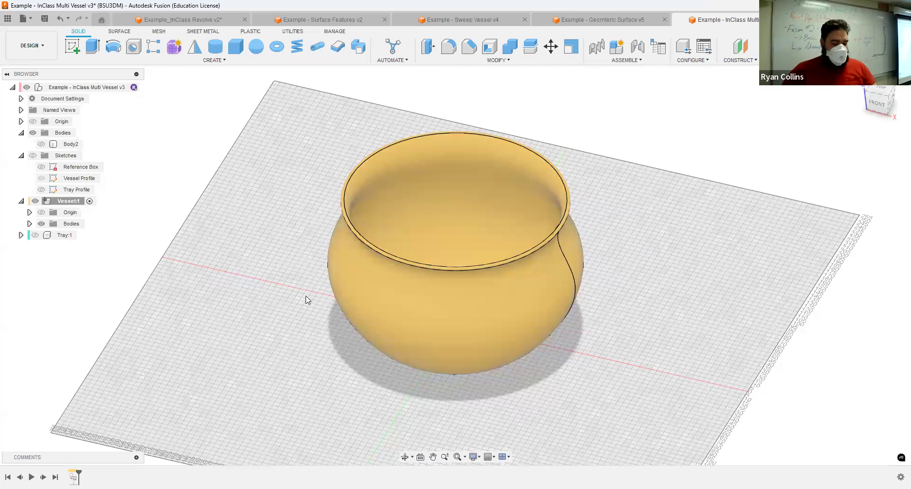
mouse_move(319, 338)
middle_mouse_down("shift")
mouse_move(329, 305)
mouse_move(343, 302)
mouse_move(317, 302)
middle_mouse_up("shift")
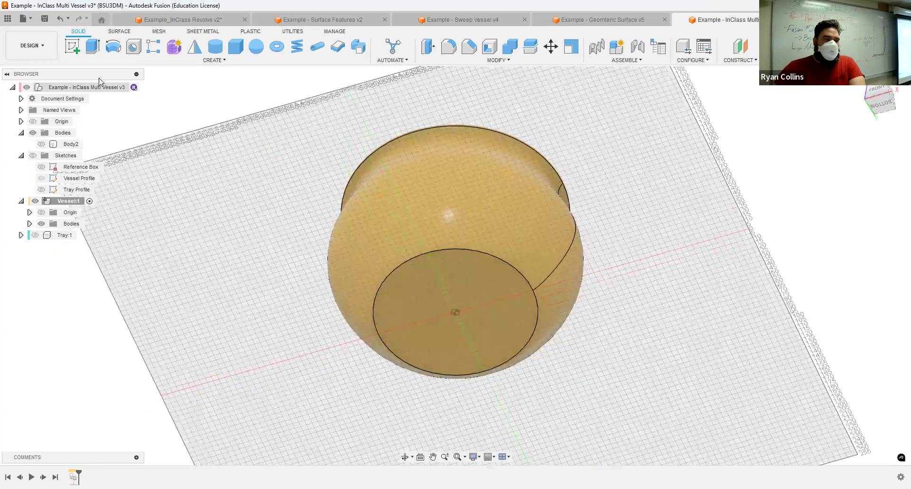
Step: Start a sketch on the vessel's flat bottom face and draw a 10 mm diameter circle on the horizontal axis, about 35 mm from the origin
left_click(71, 47)
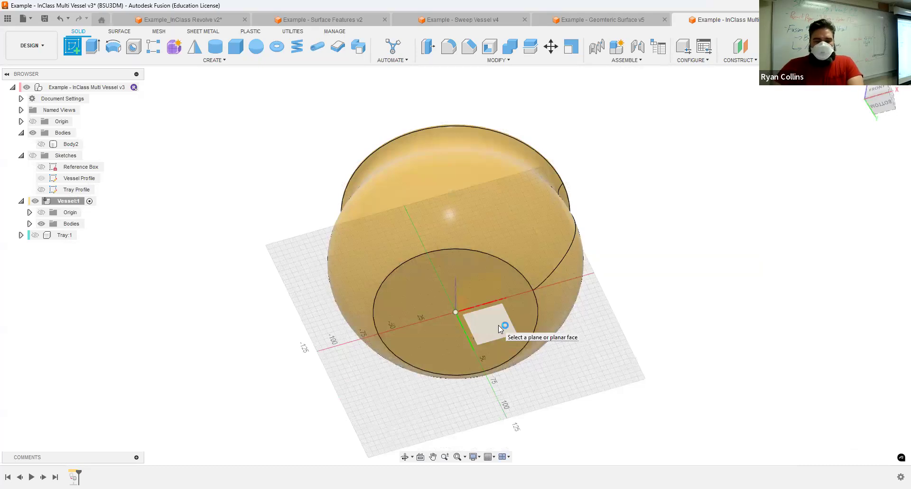
left_click(417, 313)
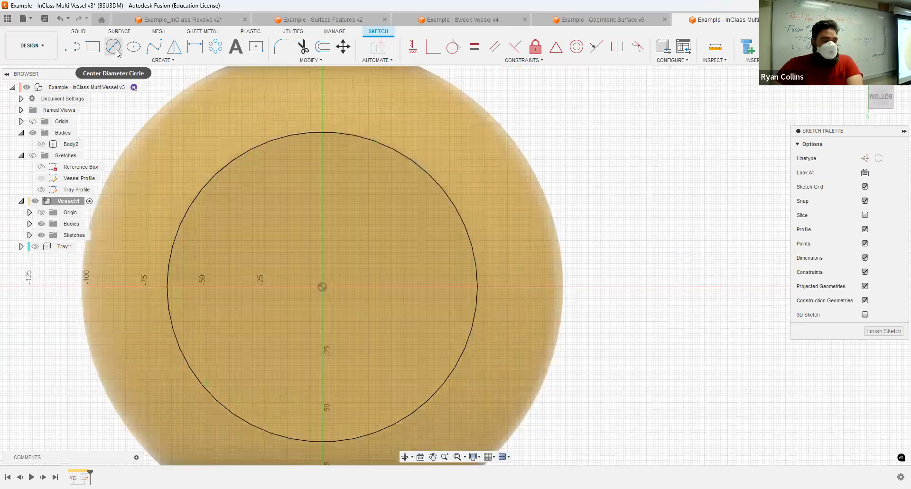
left_click(116, 51)
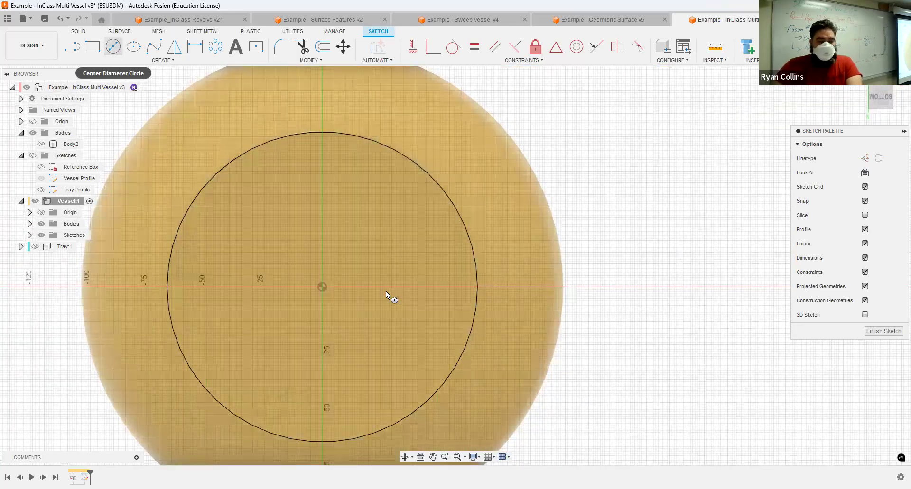
left_click(323, 288)
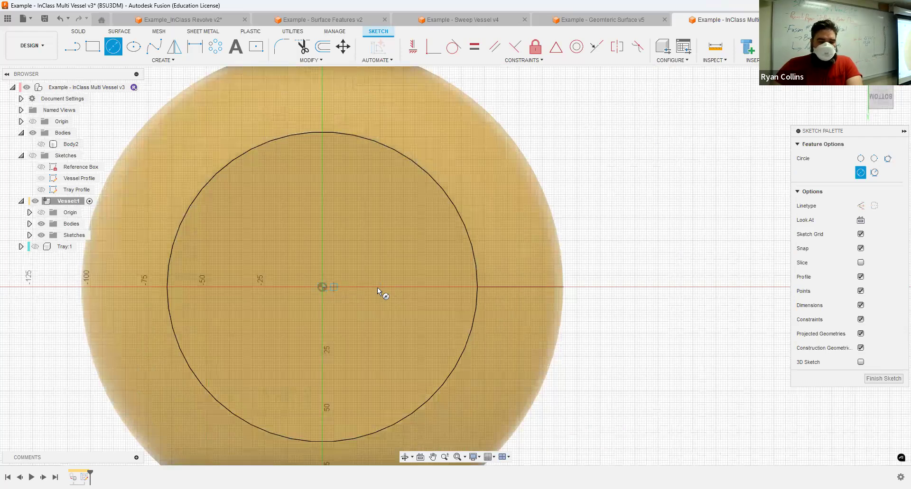
left_click(404, 290)
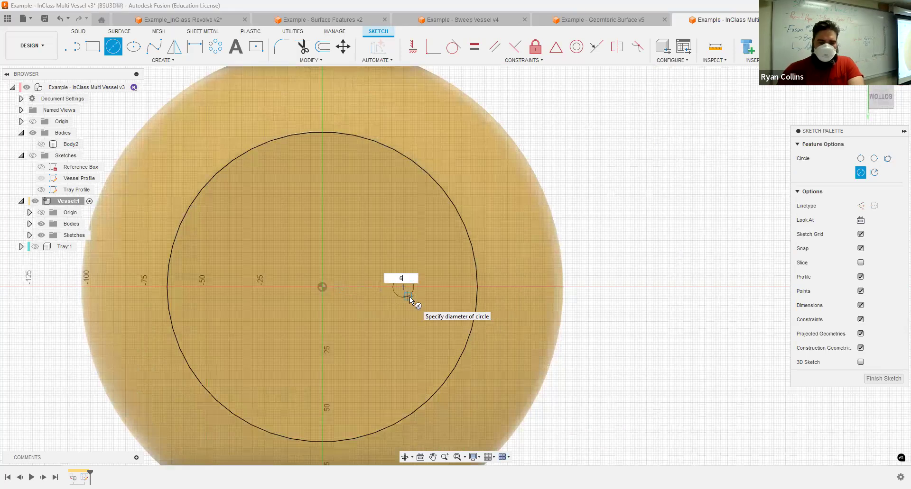
key("BackSpace")
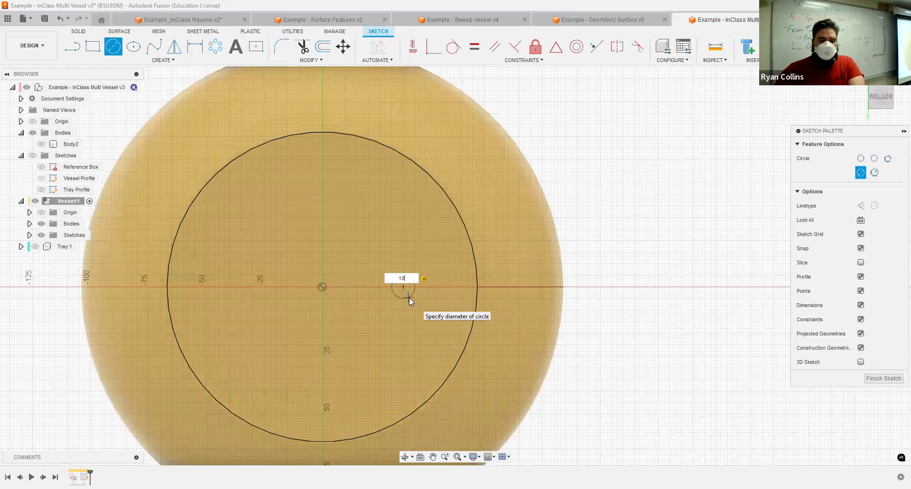
key("Return")
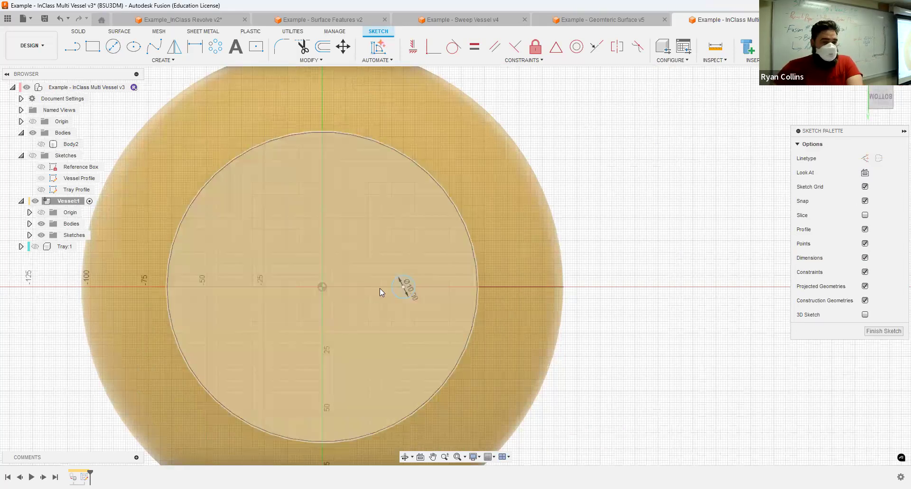
Step: Draw a horizontal line about 35 mm long from the origin to the circle's center
key("l")
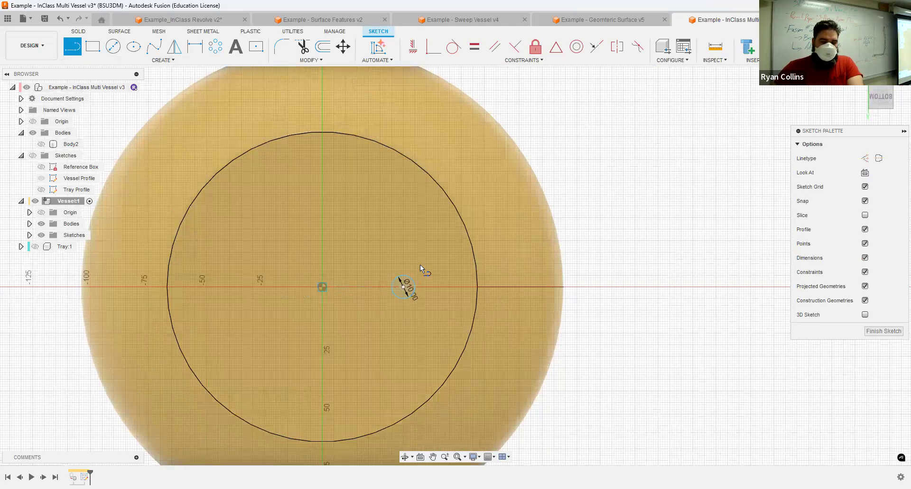
scroll(420, 268, "up", 4)
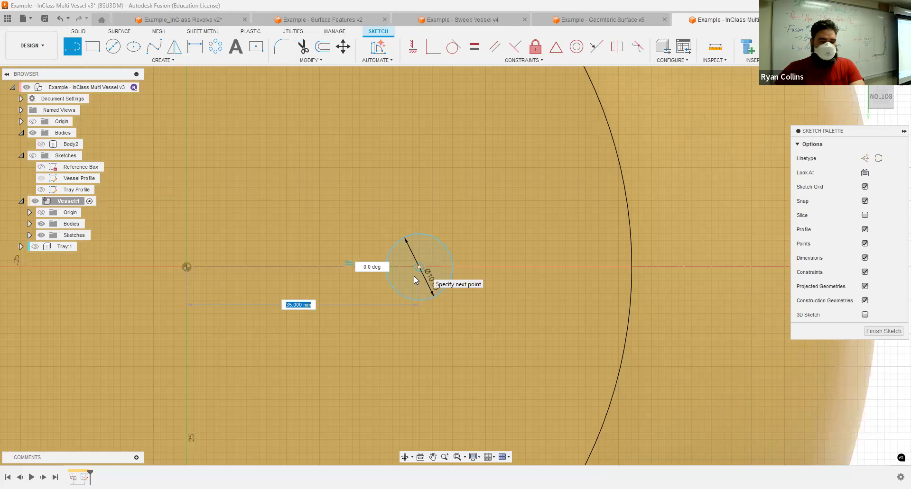
left_click(420, 268)
key("Escape")
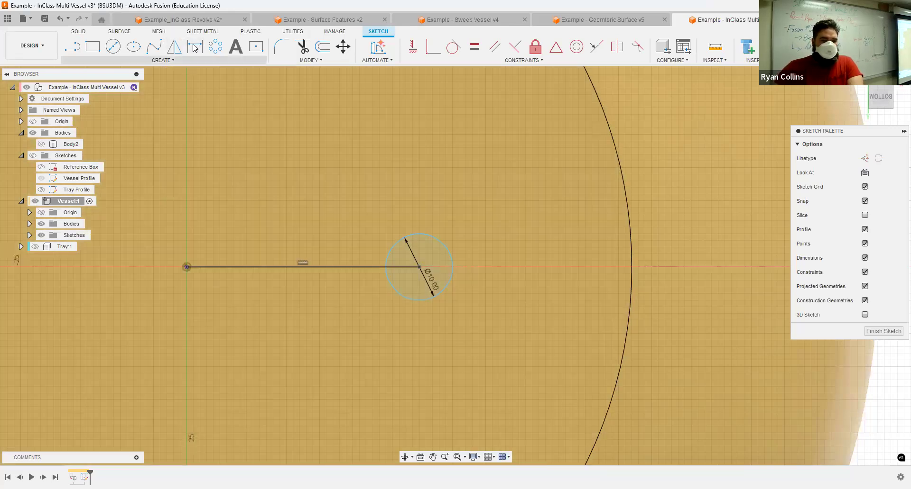
Step: Dimension the length of the horizontal line from the origin to the circle's center, accepting the drawn 35 mm
left_click(194, 47)
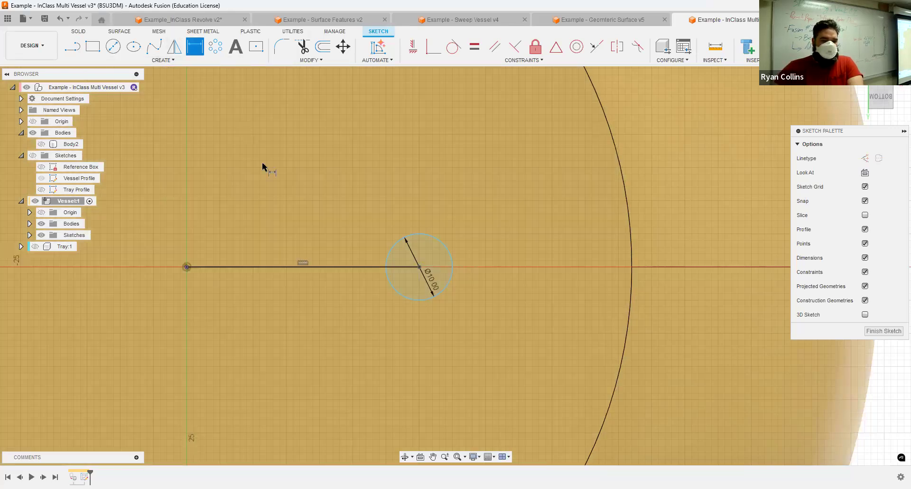
left_click(304, 195)
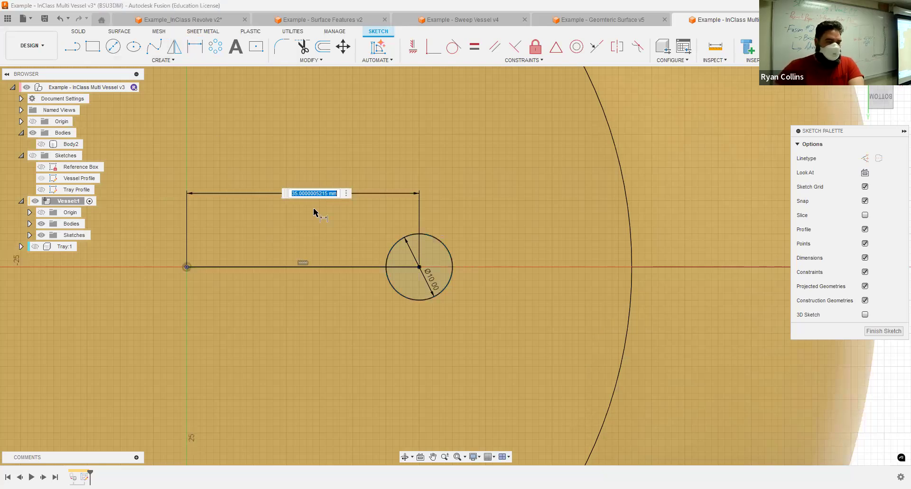
key("Return")
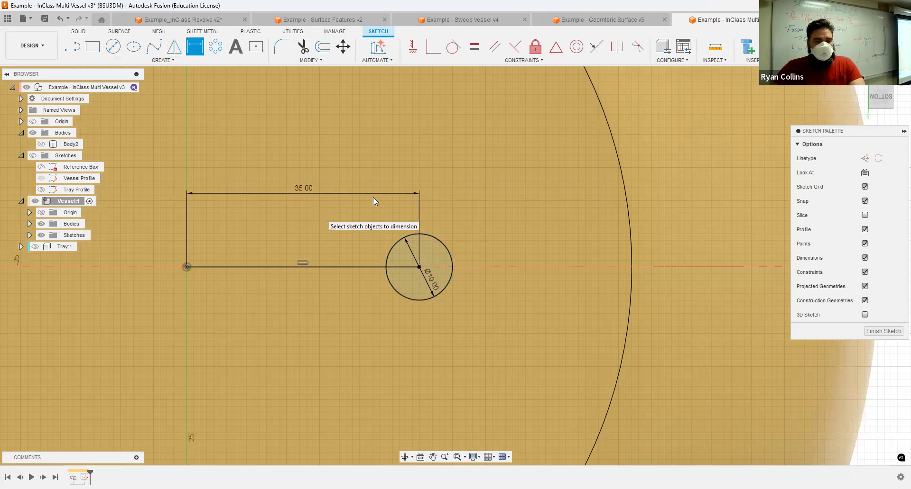
key("Escape")
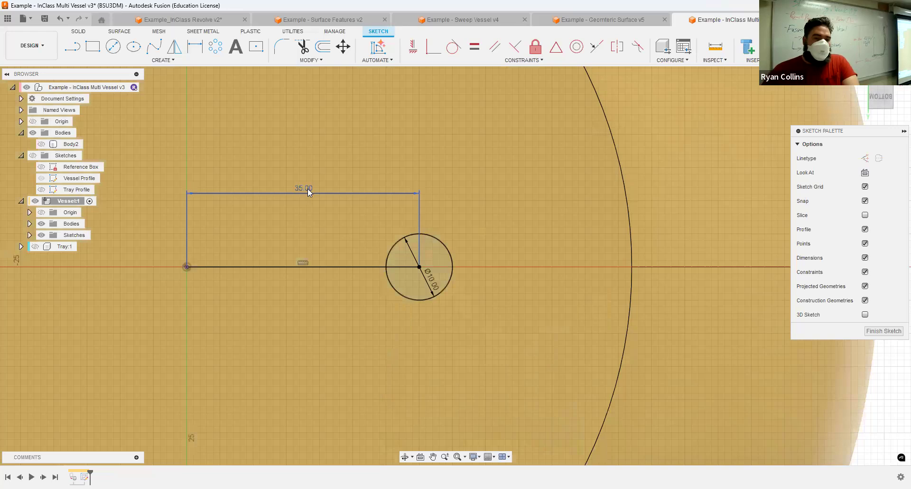
Step: Set the line's length dimension to 30 mm to reposition the circle
mouse_move(307, 189)
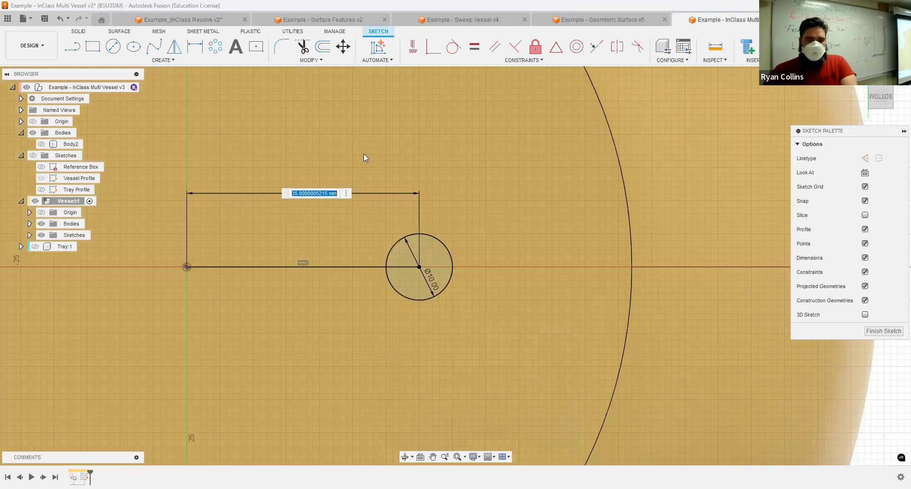
type("30")
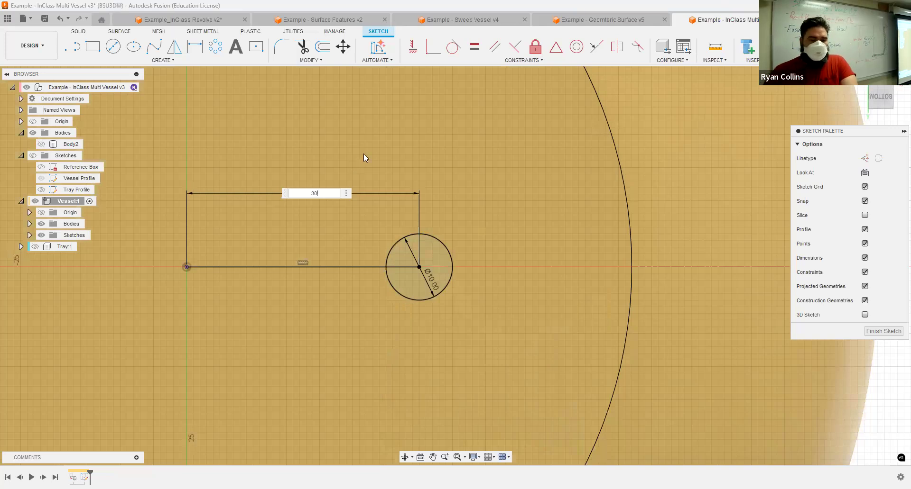
key("Return")
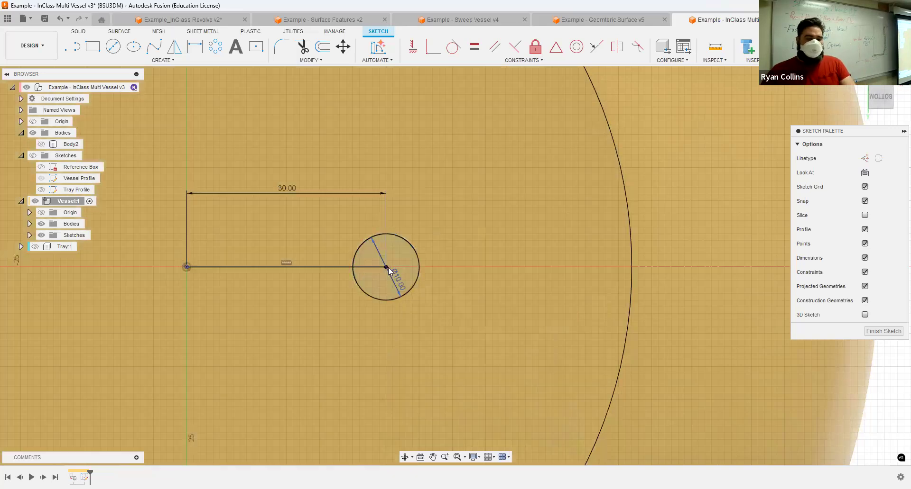
Step: Try to move the circle's center point 4 mm along X with Move/Copy
left_click(385, 269)
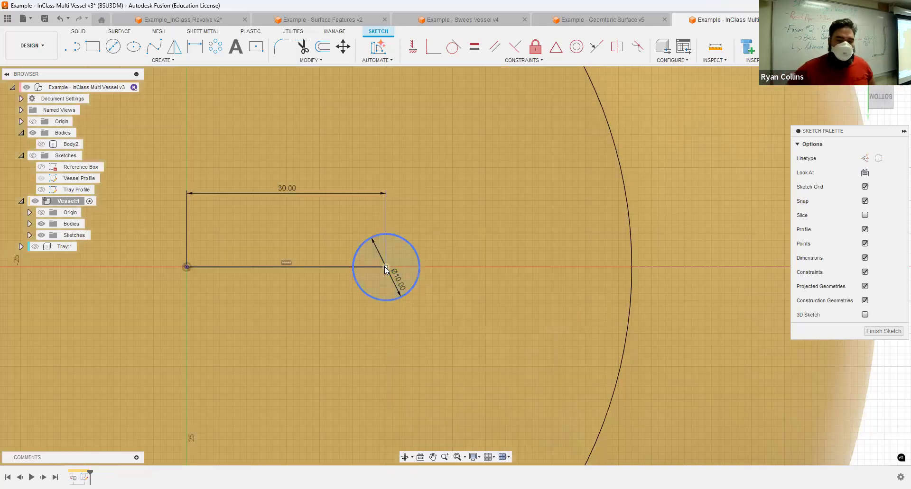
left_click(390, 268)
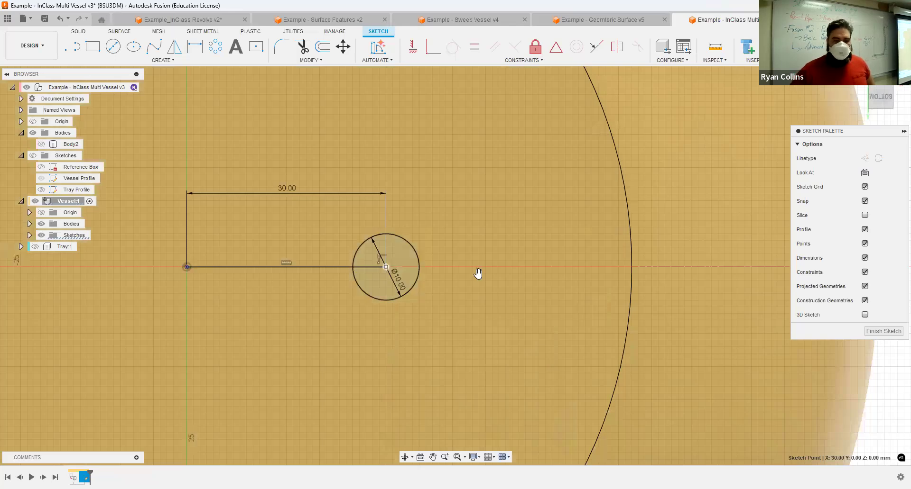
key("m")
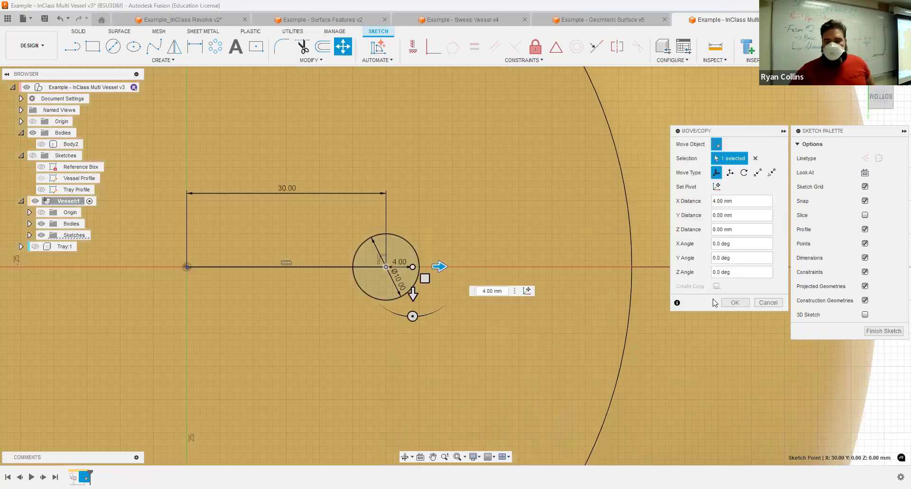
left_click(775, 306)
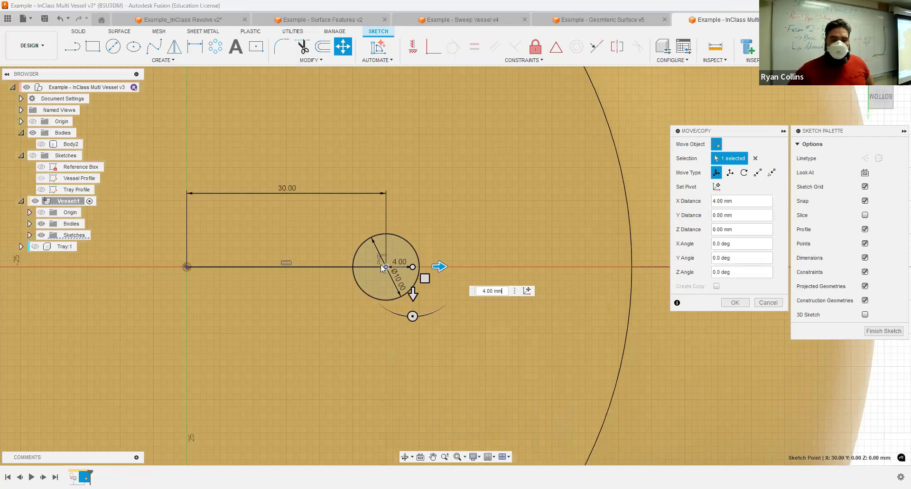
left_click(386, 267)
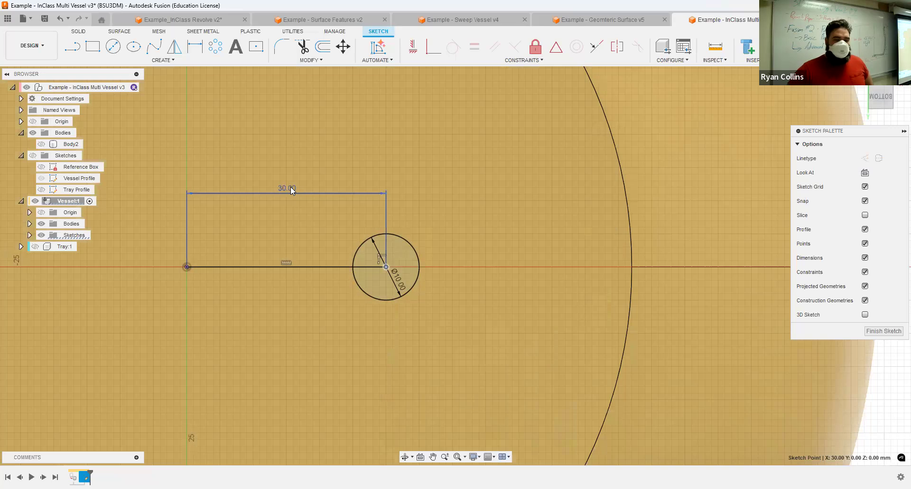
Step: Set the distance between the origin and the circle's center to 40 mm
double_click(305, 195)
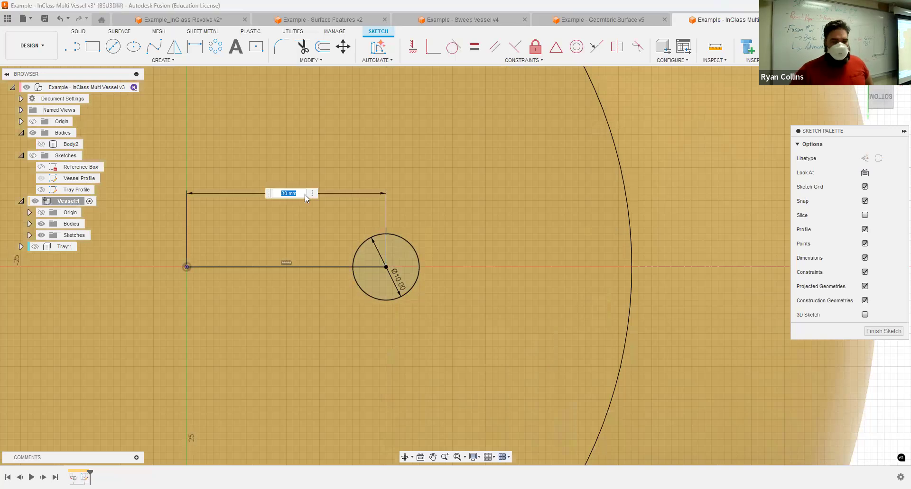
type("40")
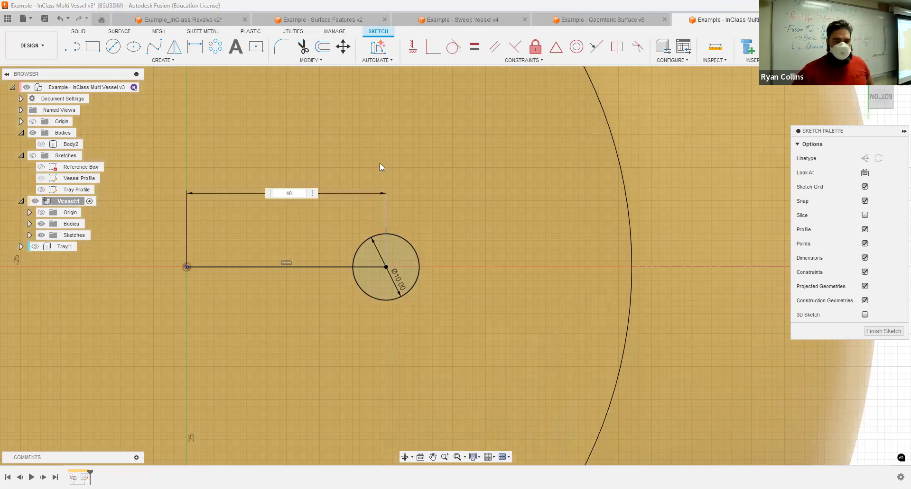
key("Return")
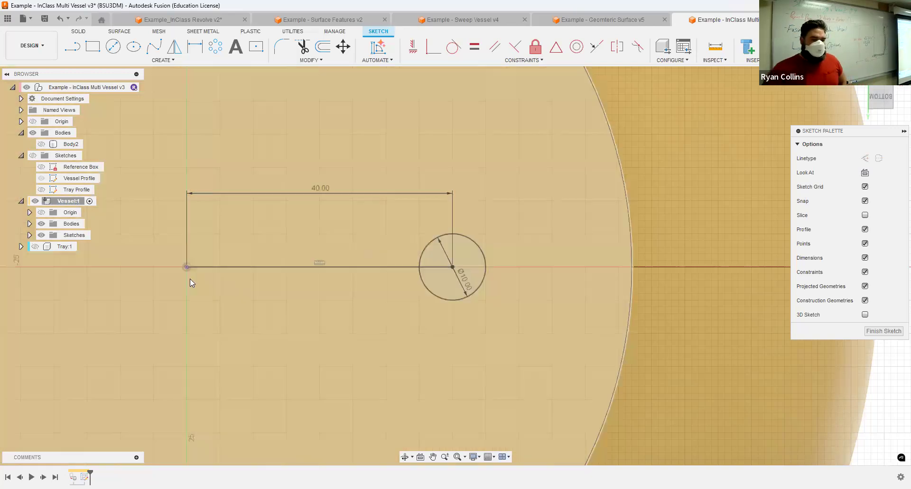
Step: Convert the line between the origin and the circle's center to a construction line and finish the sketch
scroll(316, 297, "down", 10)
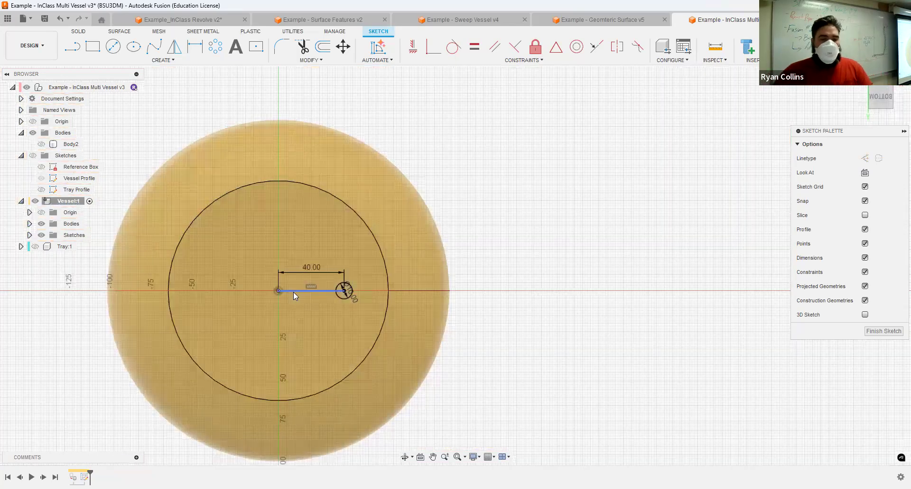
scroll(301, 291, "up", 5)
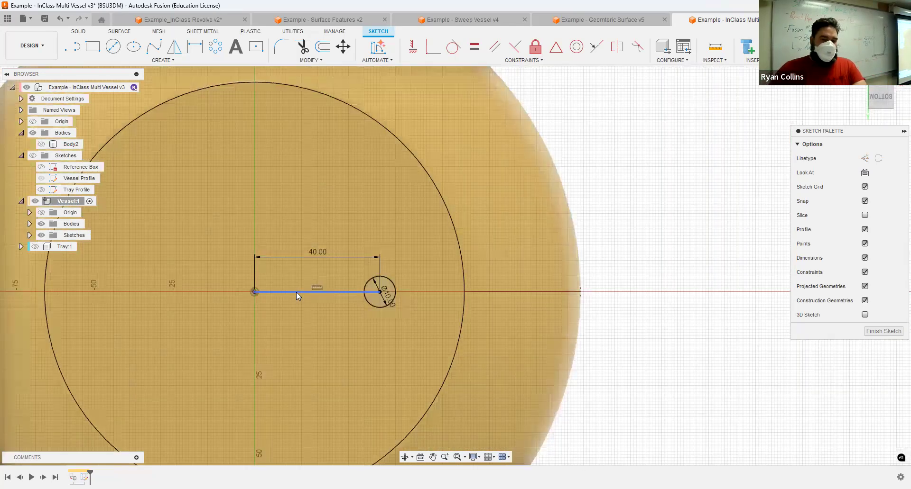
left_click(296, 293)
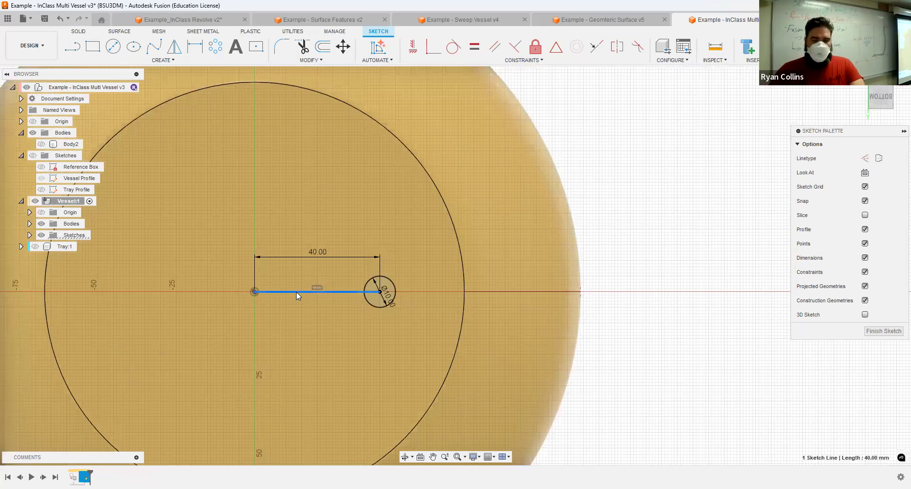
left_click(865, 158)
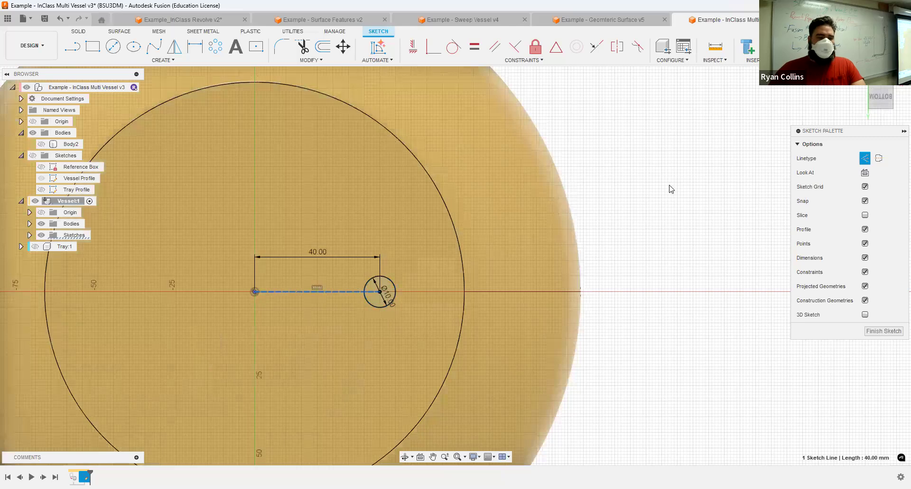
left_click(671, 189)
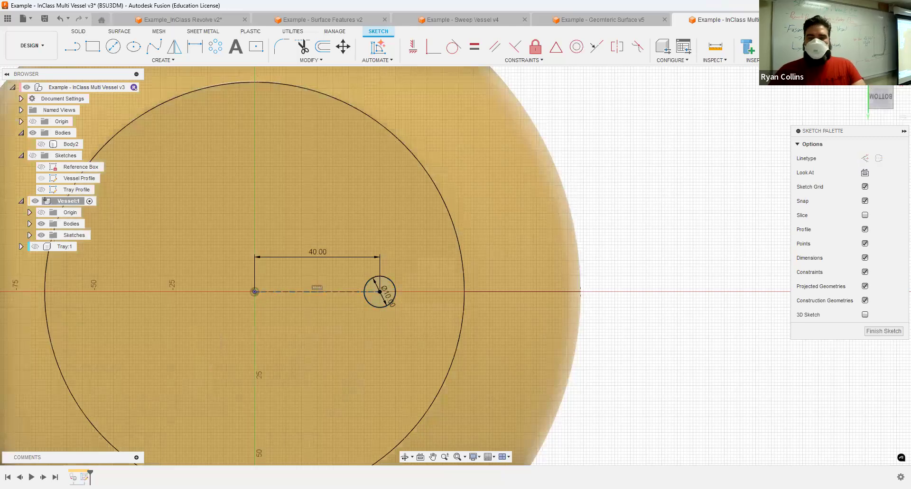
left_click(832, 47)
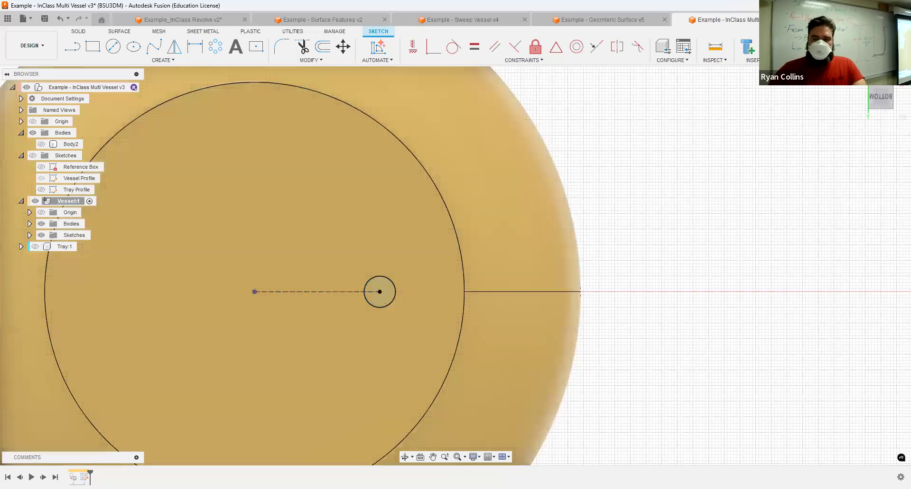
Step: Extrude the 10 mm circle as a cut, with extent To Object, up to the vessel's inner floor face
mouse_move(663, 184)
middle_mouse_down("shift")
mouse_move(640, 237)
mouse_move(632, 161)
middle_mouse_up("shift")
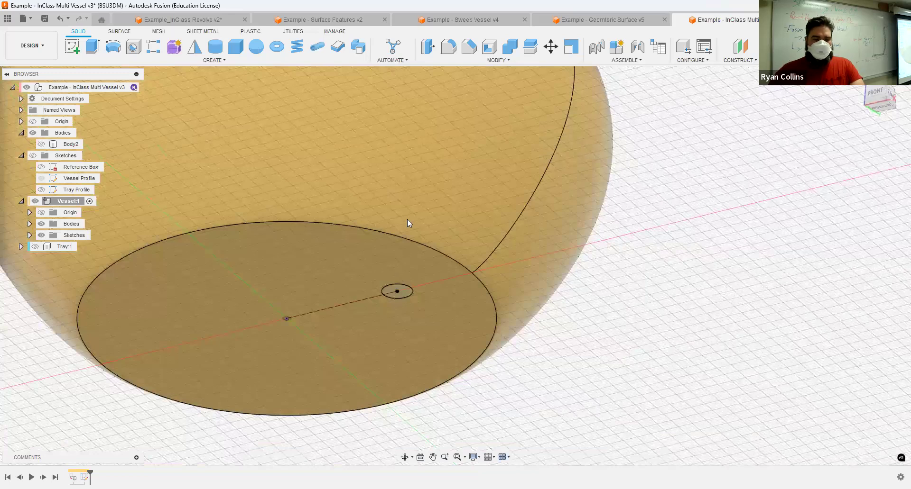
key("e")
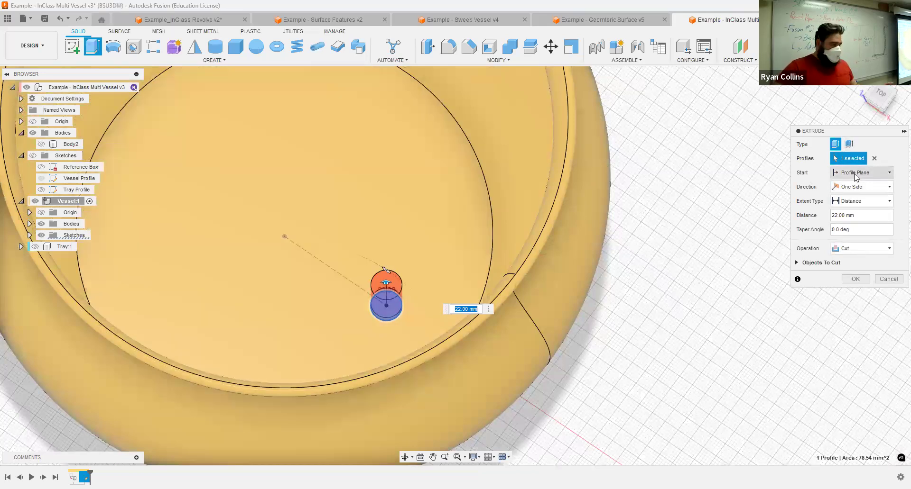
left_click(844, 203)
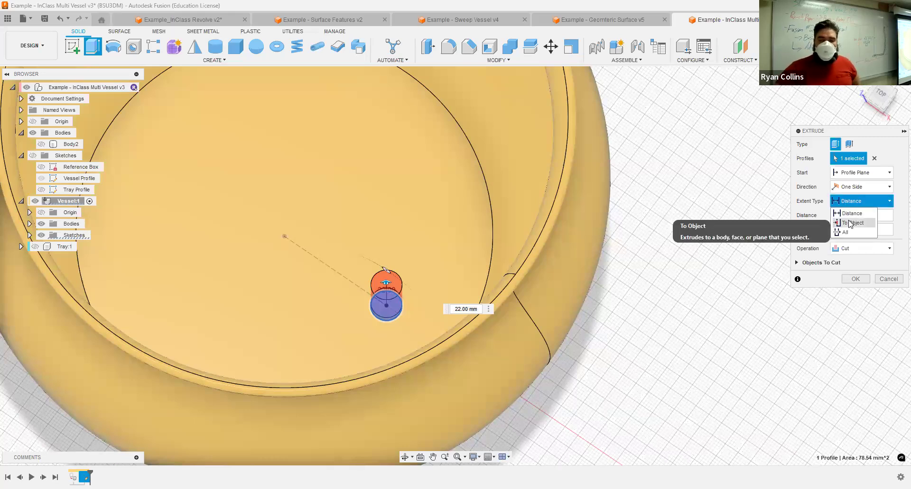
left_click(853, 223)
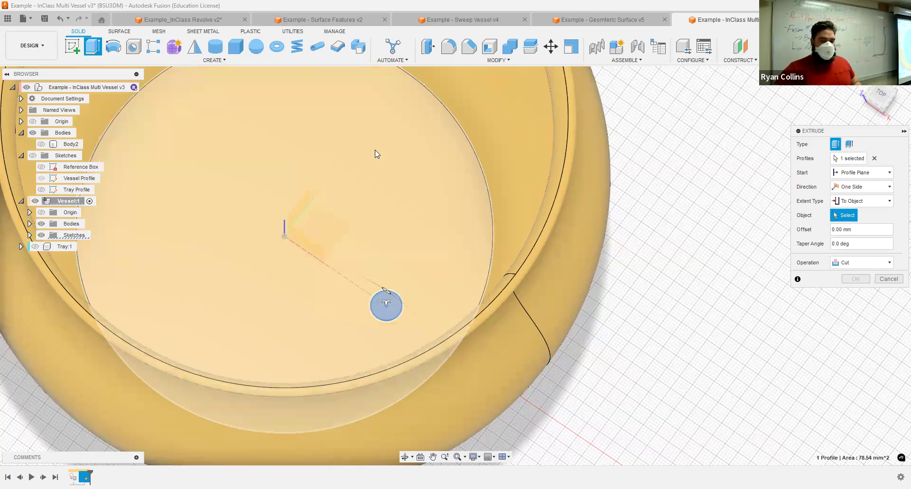
left_click(390, 289)
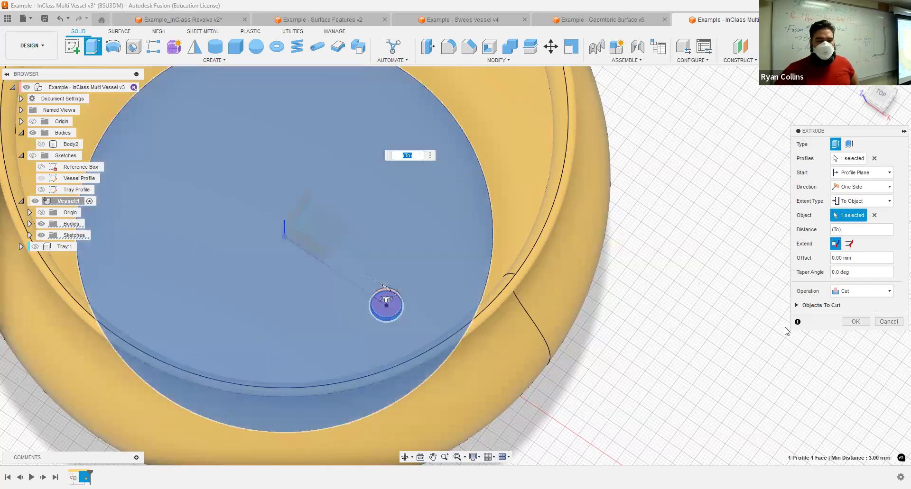
key("Return")
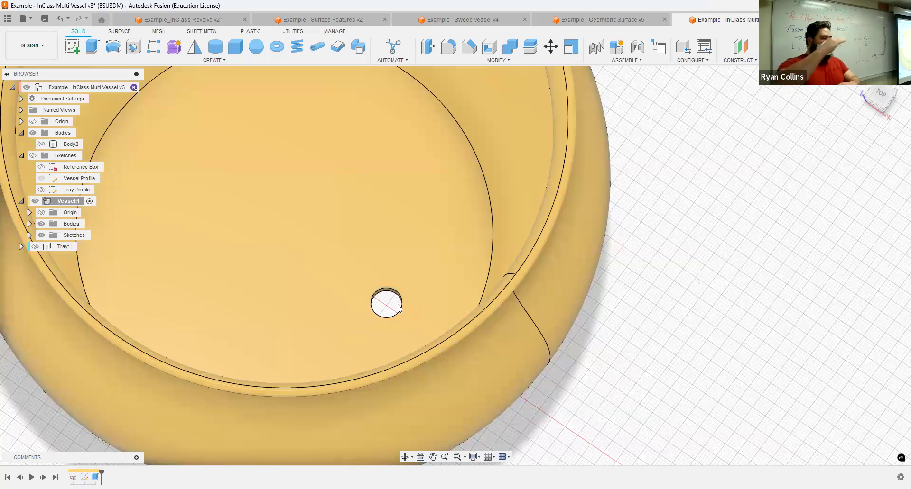
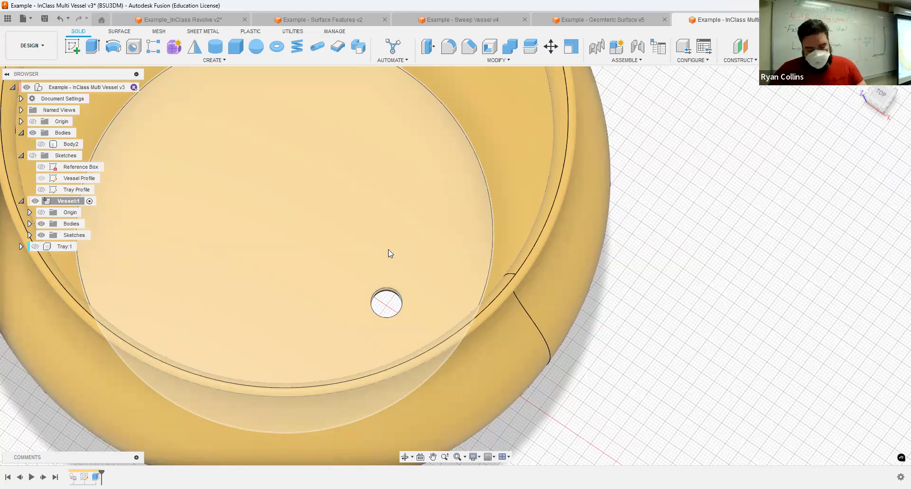
Step: Start a fillet on the drain hole's cylindrical face from the underside and try the Full Round Fillet type
middle_click(388, 249)
middle_click(388, 250)
scroll(454, 279, "up", 6)
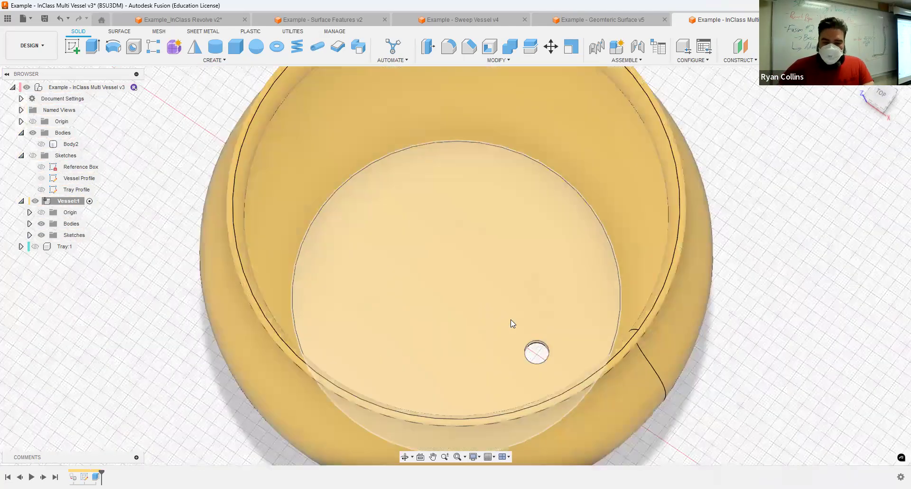
middle_click_drag(510, 320, 524, 210)
scroll(524, 211, "up", 5)
middle_click_drag(524, 256, 534, 193, "shift")
middle_click_drag(546, 352, 520, 238)
key("f")
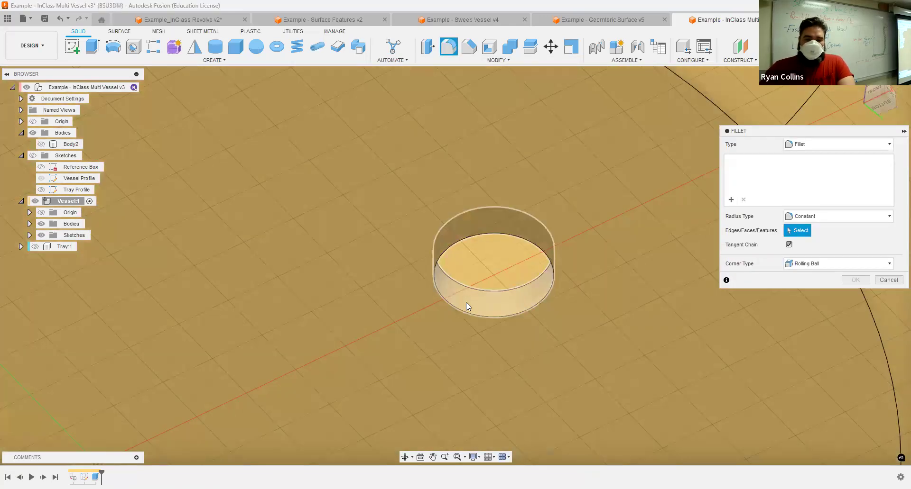
left_click(459, 300)
left_click(825, 144)
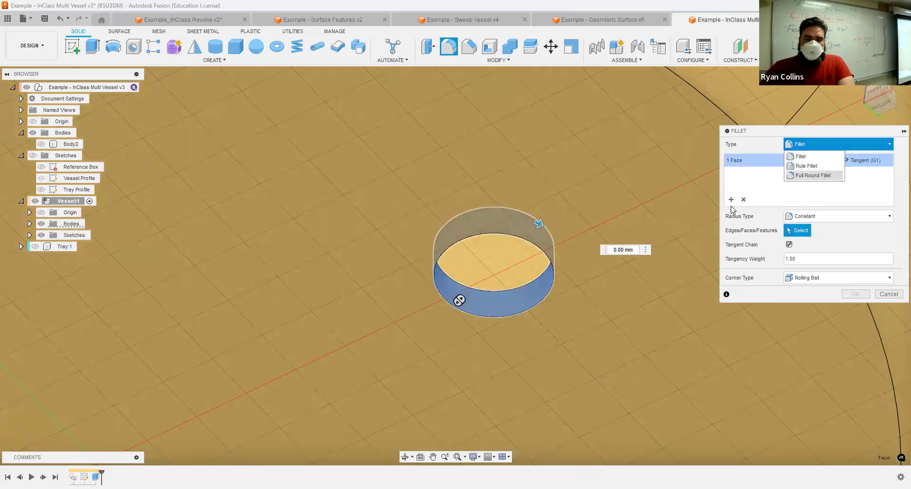
middle_click_drag(503, 309, 489, 323, "shift")
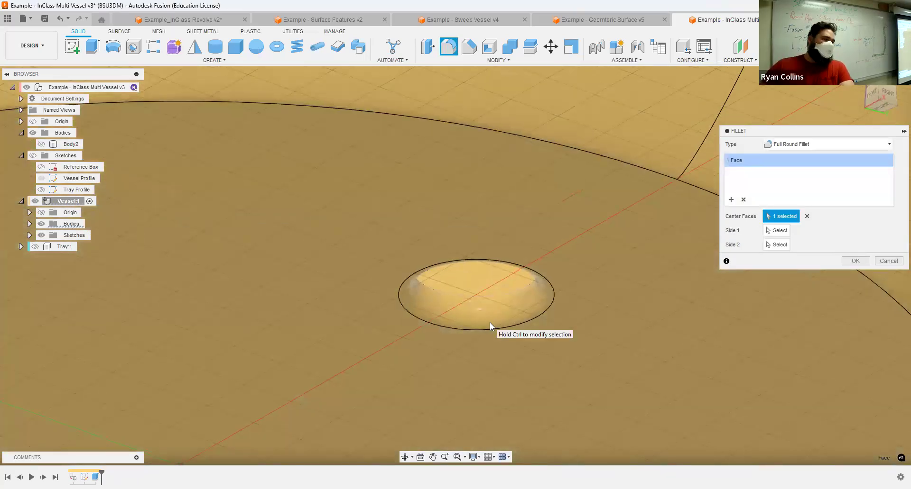
left_click(803, 144)
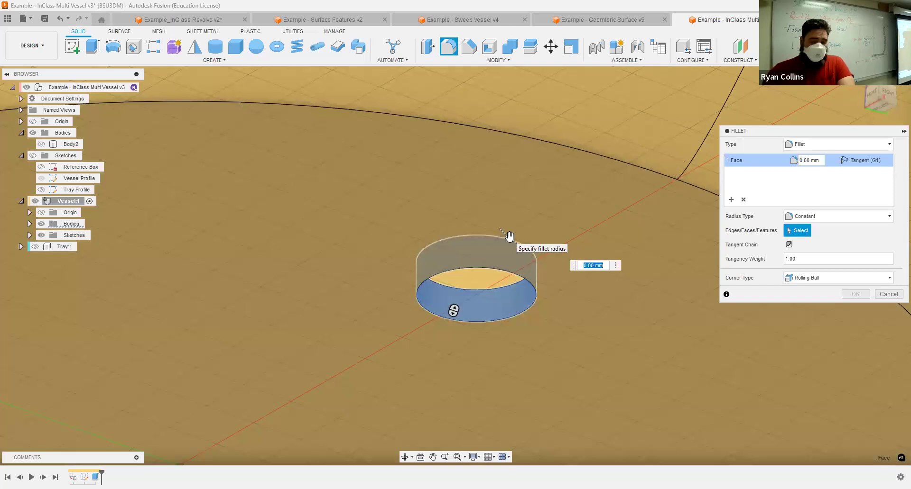
type(".5")
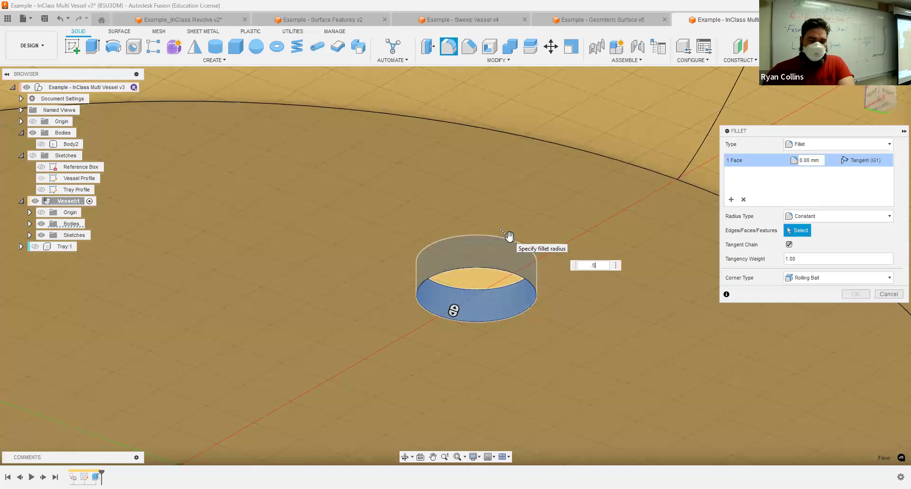
key("Return")
type("1")
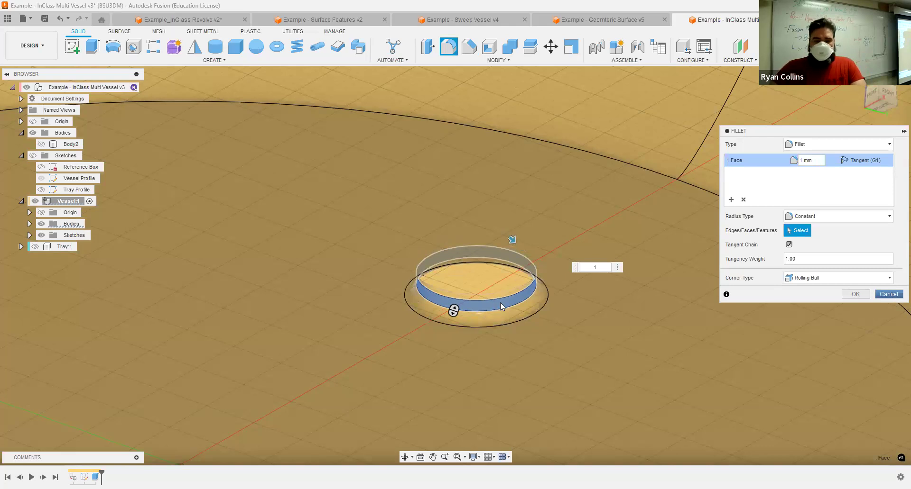
left_click(888, 295)
Step: Apply a Full Round Fillet to the drain hole's cylindrical face
left_click(447, 47)
left_click(836, 143)
left_click(812, 176)
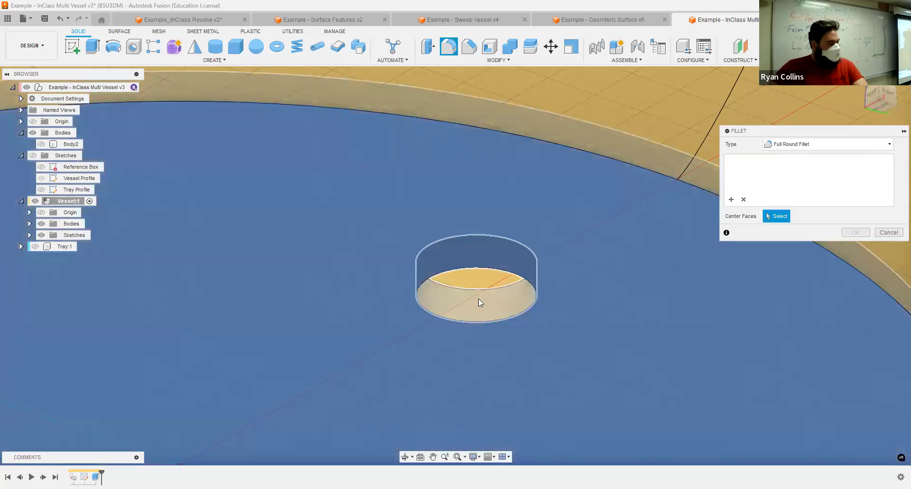
left_click(712, 286)
key("Return")
Step: Try a circular pattern of the drain hole's fillet feature around the vessel's central axis with a quantity of 7, and inspect the error details
scroll(576, 356, "down", 6)
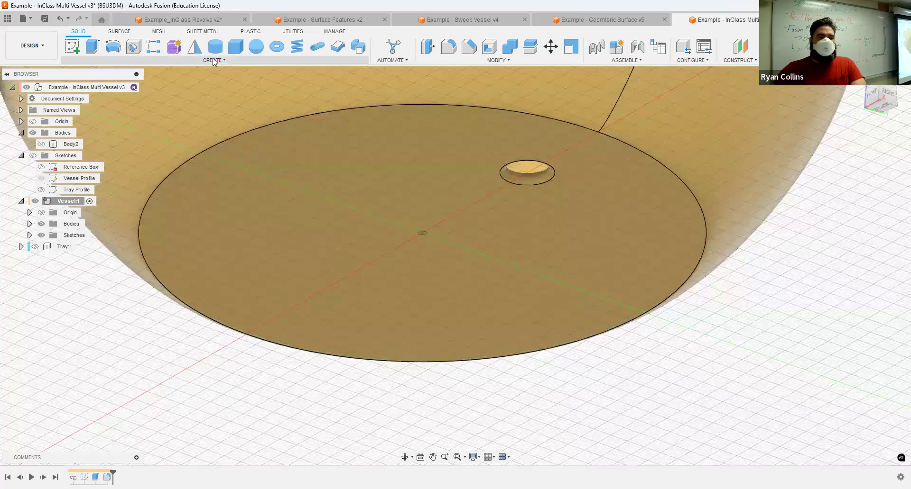
left_click(214, 61)
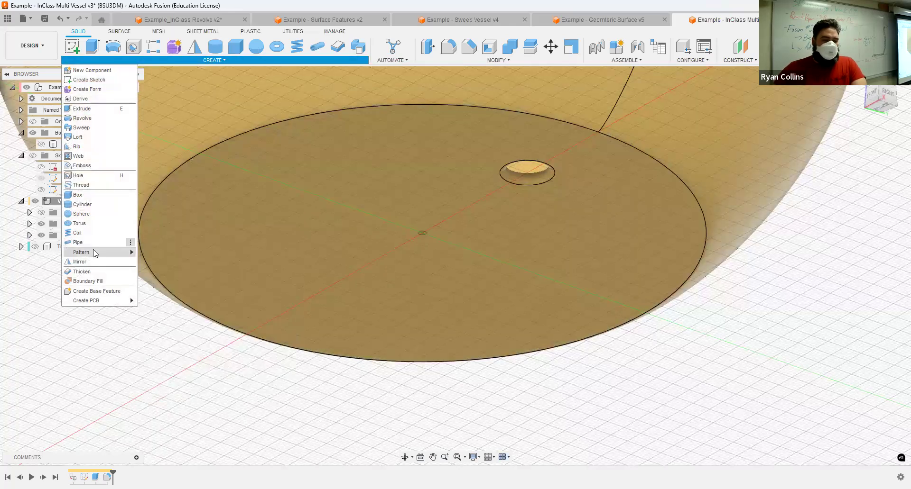
mouse_move(125, 255)
left_click(160, 264)
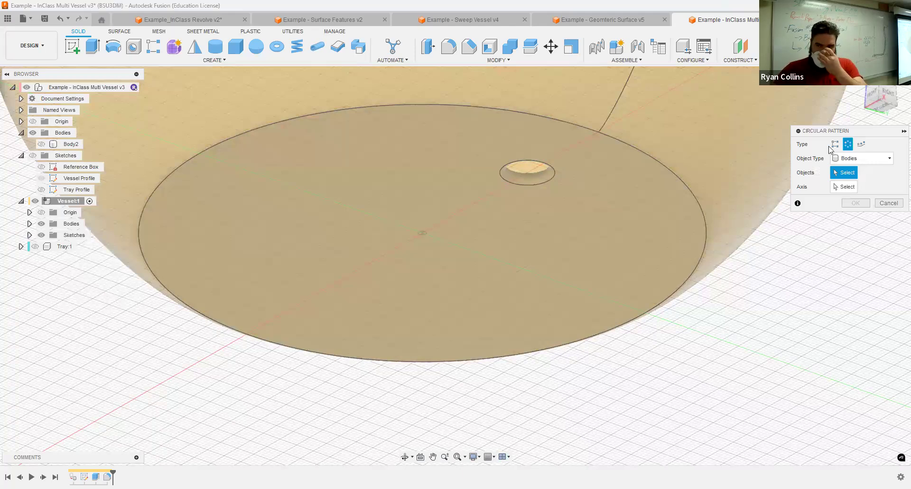
left_click(849, 159)
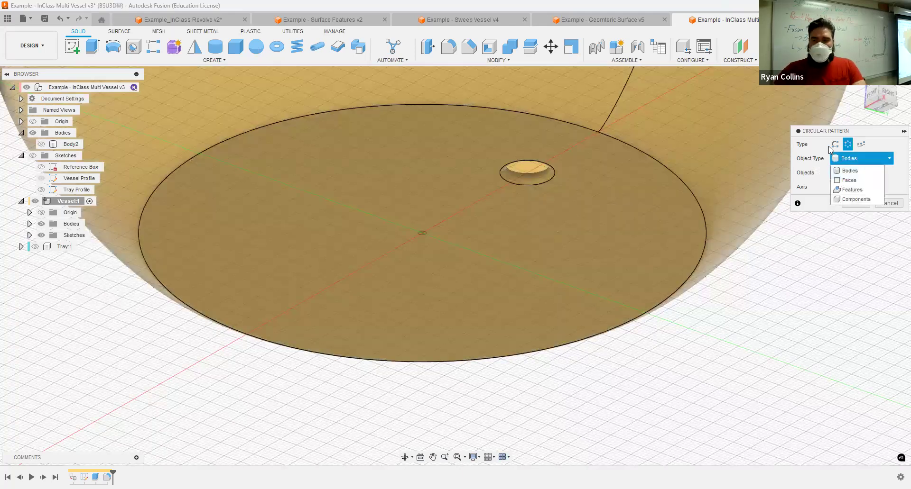
left_click(848, 191)
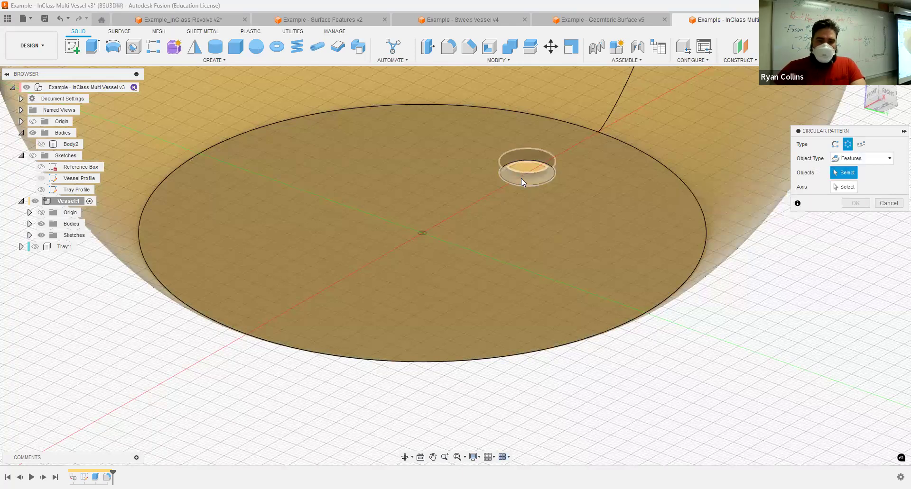
left_click(520, 179)
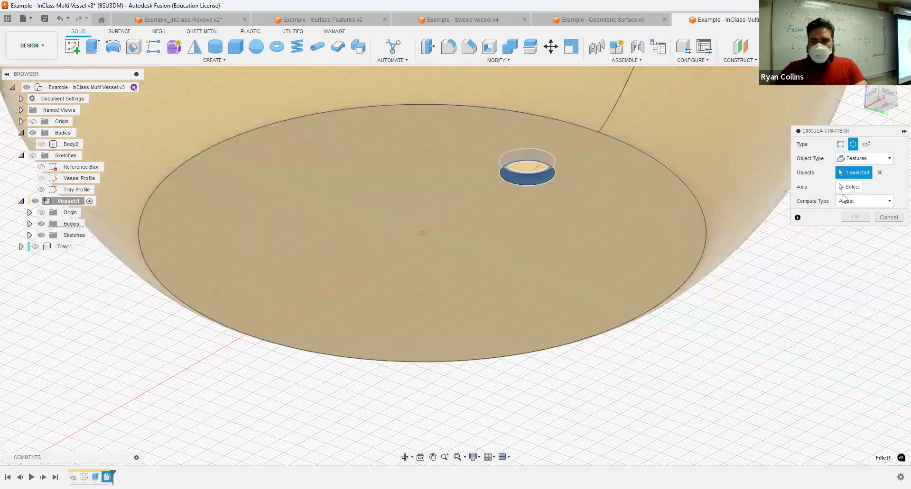
left_click(849, 187)
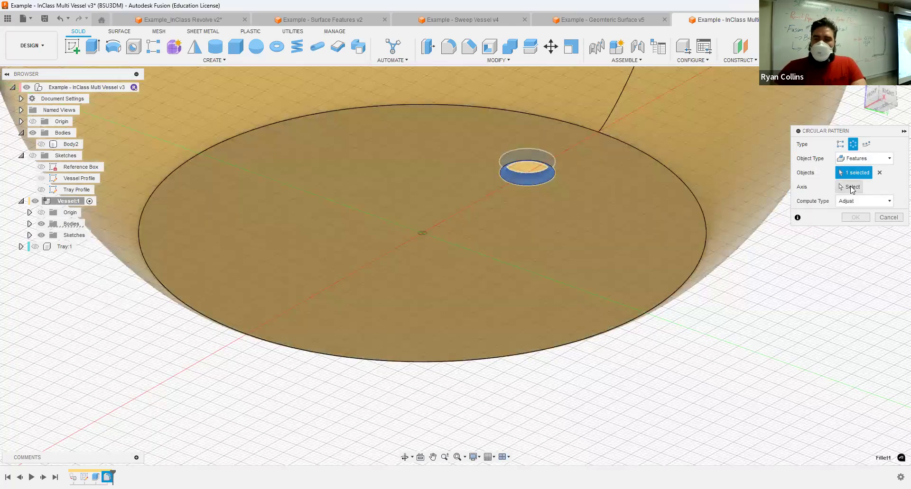
left_click(428, 213)
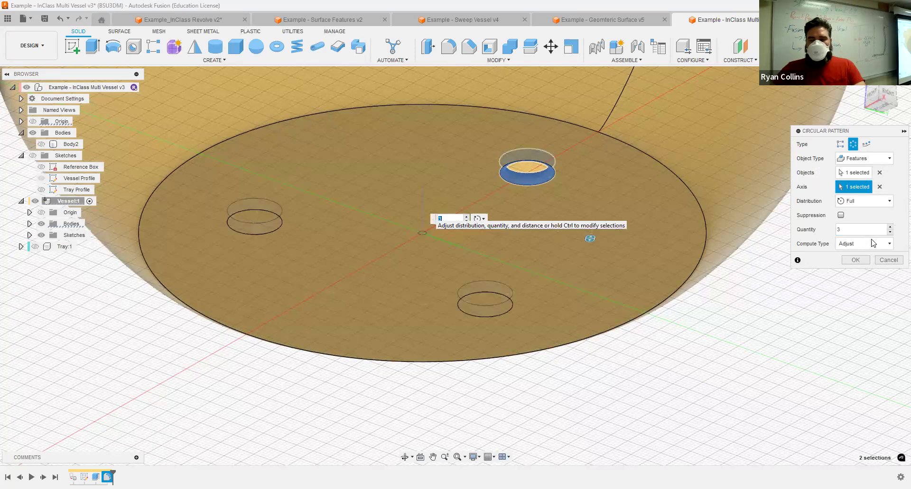
left_click(837, 230)
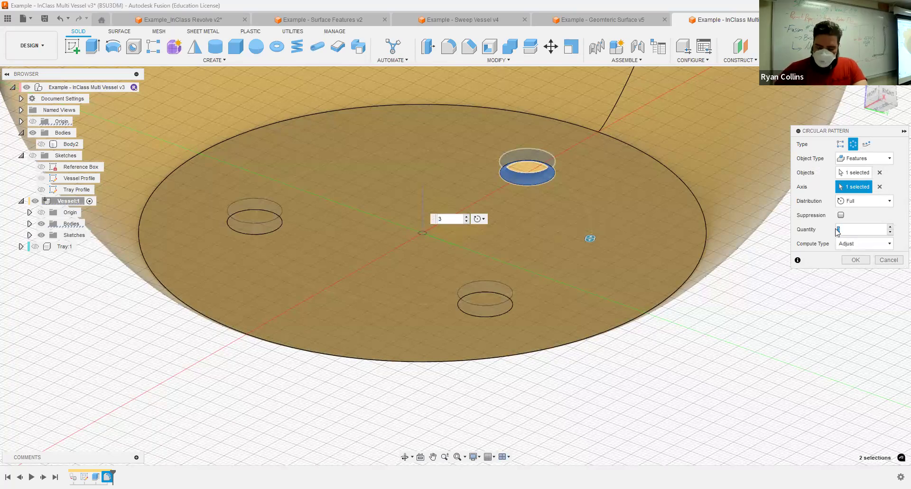
type("7")
left_click(855, 259)
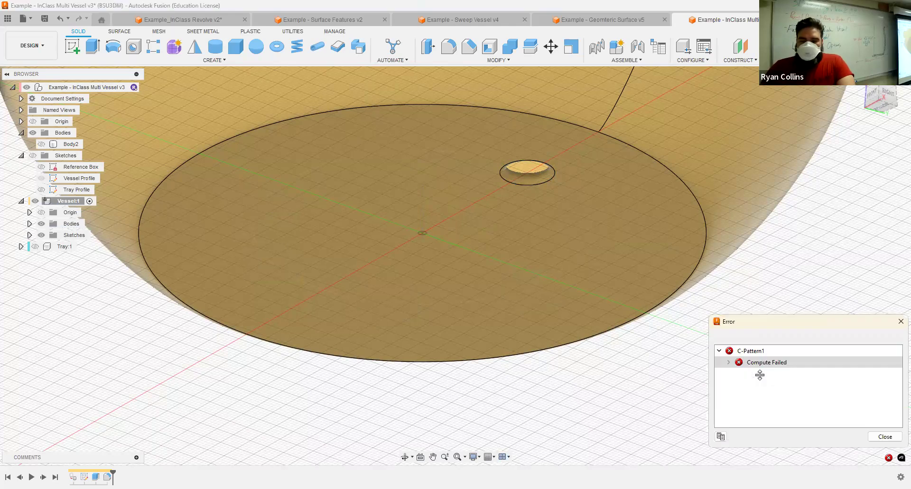
left_click(728, 363)
scroll(789, 395, "down", 1)
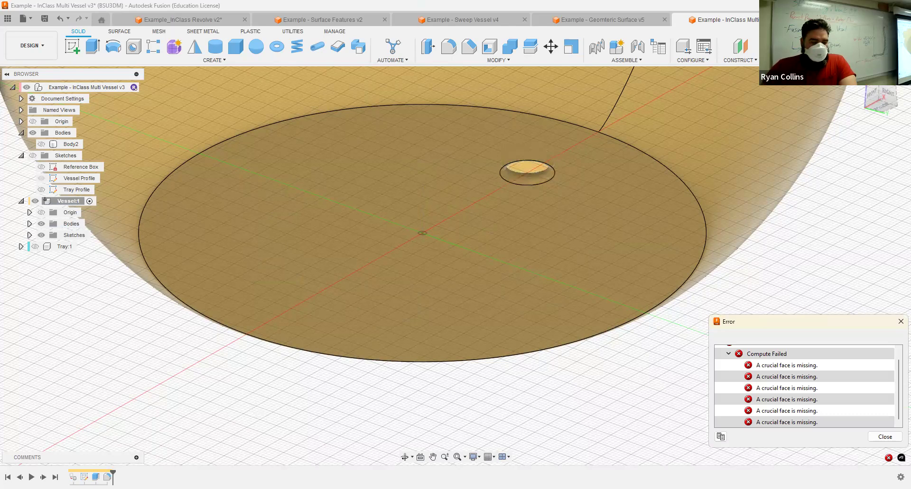
Step: Try a circular pattern of the drain hole's face around the Z axis, with object type Faces and full distribution
right_click(329, 435)
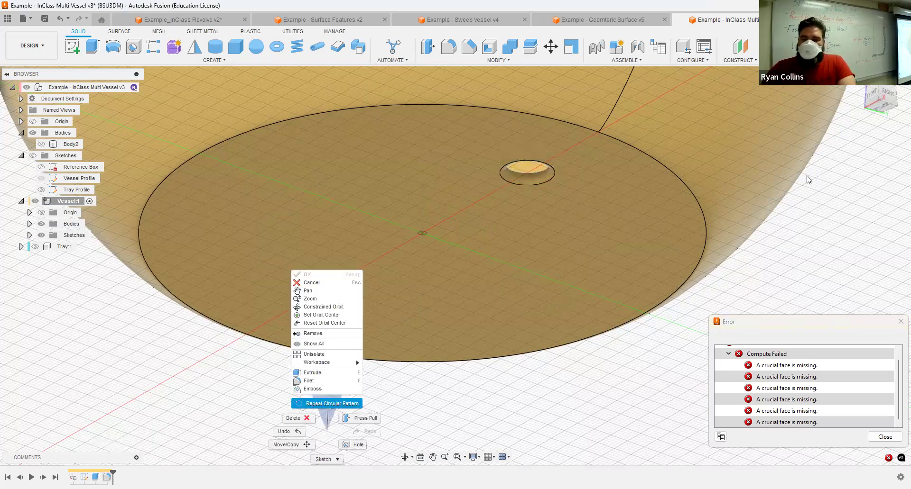
left_click(329, 404)
left_click(853, 158)
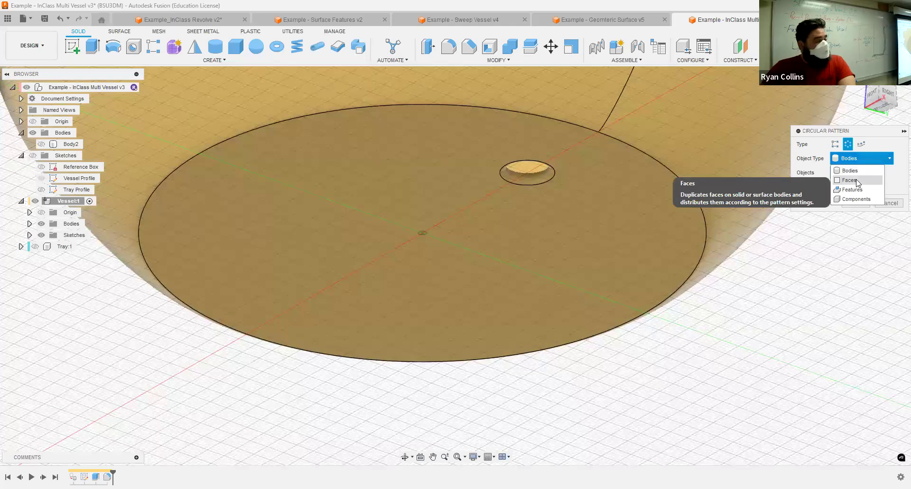
left_click(849, 180)
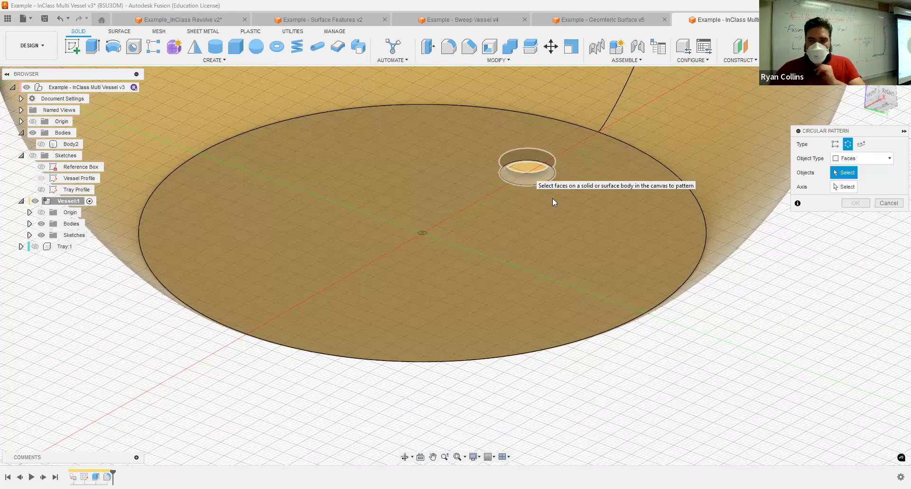
left_click(520, 183)
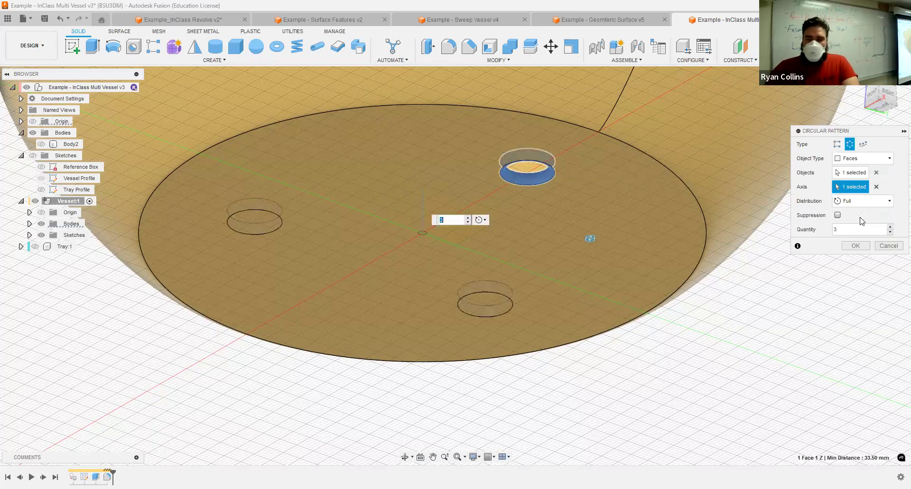
left_click(855, 246)
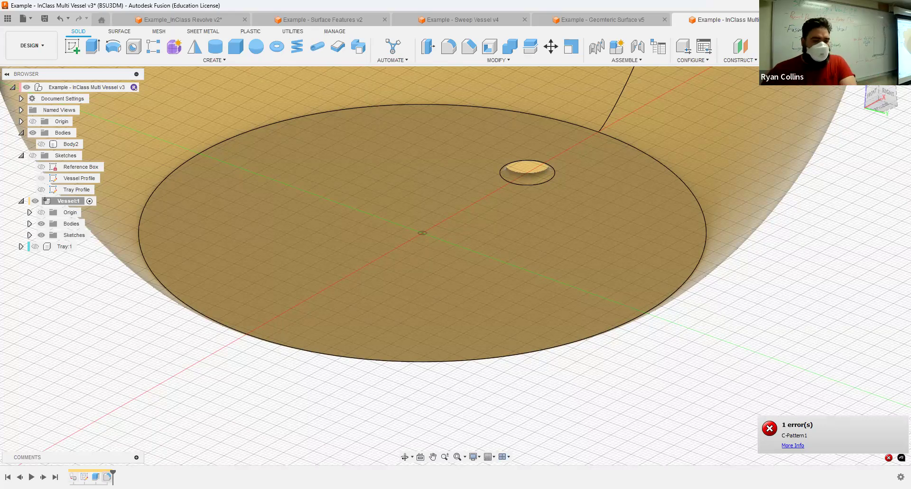
Step: Edit the hole sketch to circular-pattern the 10 mm circle around the origin with a quantity of 5, and finish the sketch
right_click(84, 477)
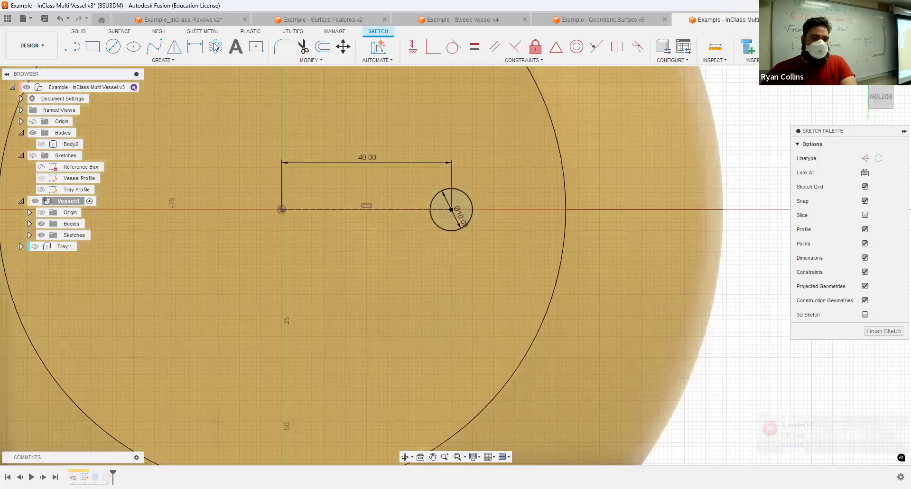
left_click(216, 46)
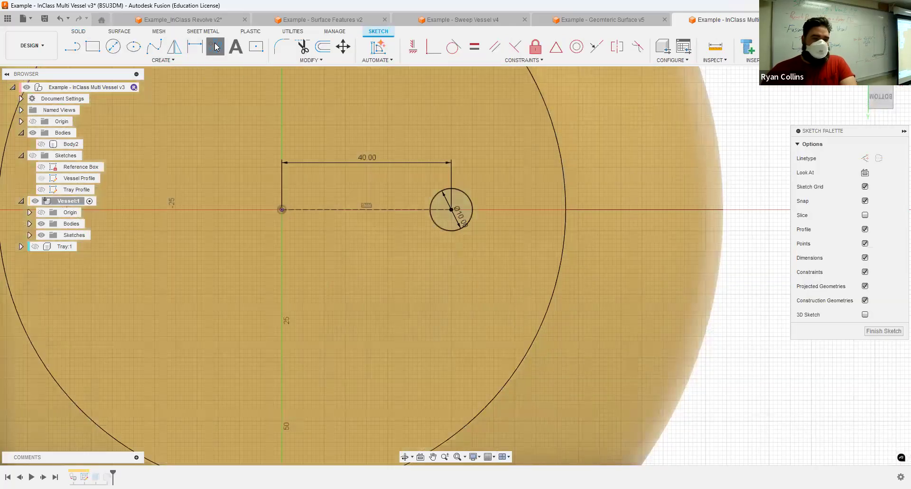
left_click(471, 210)
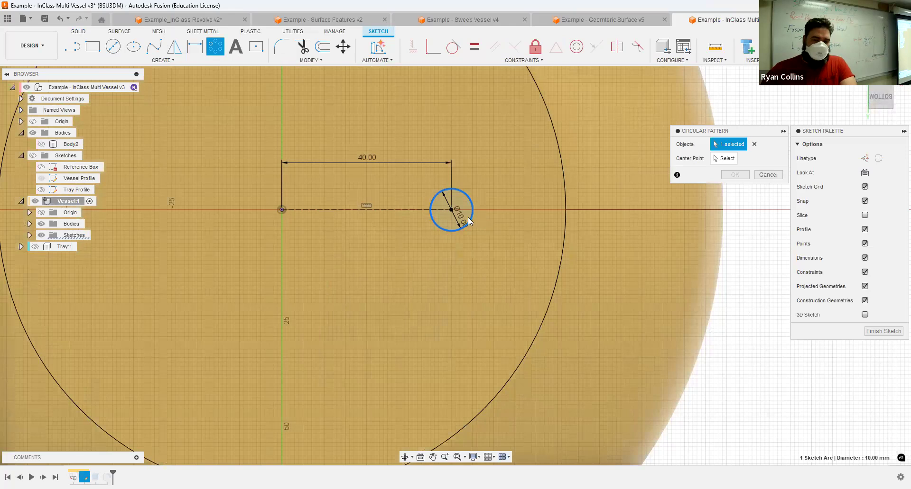
left_click(723, 159)
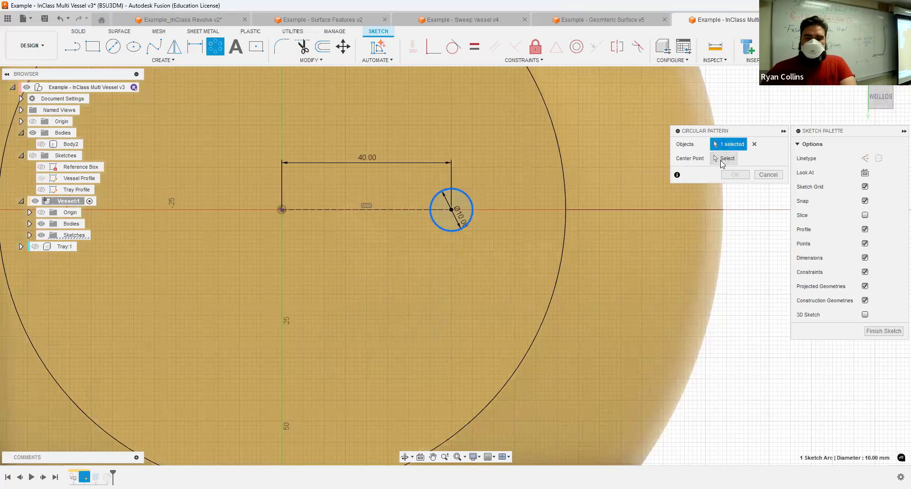
left_click(282, 209)
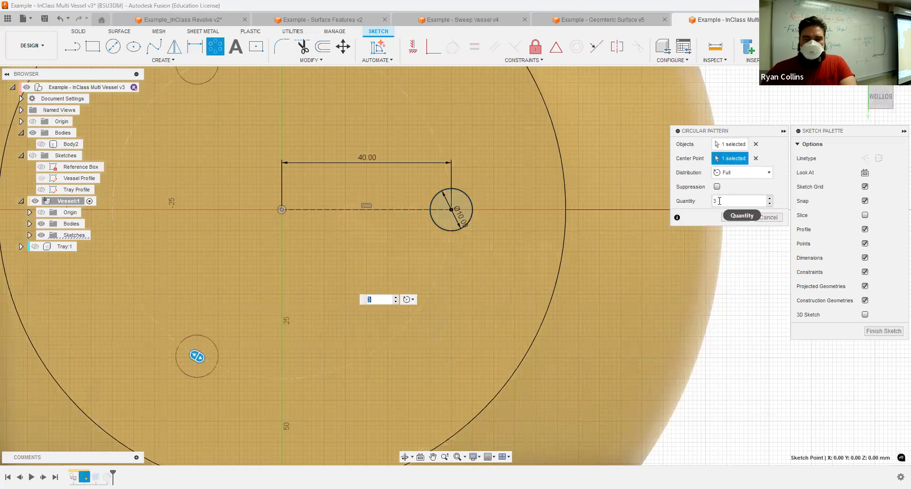
type("5")
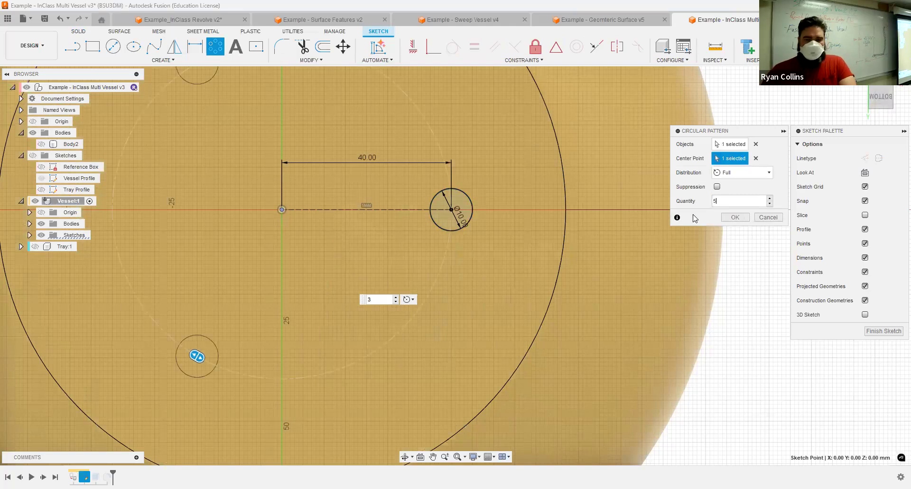
left_click(733, 217)
scroll(232, 380, "down", 4)
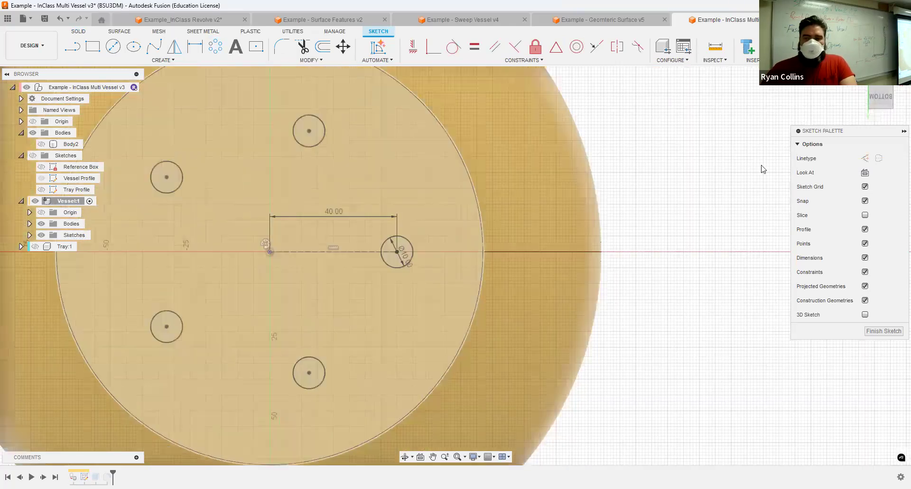
left_click(828, 48)
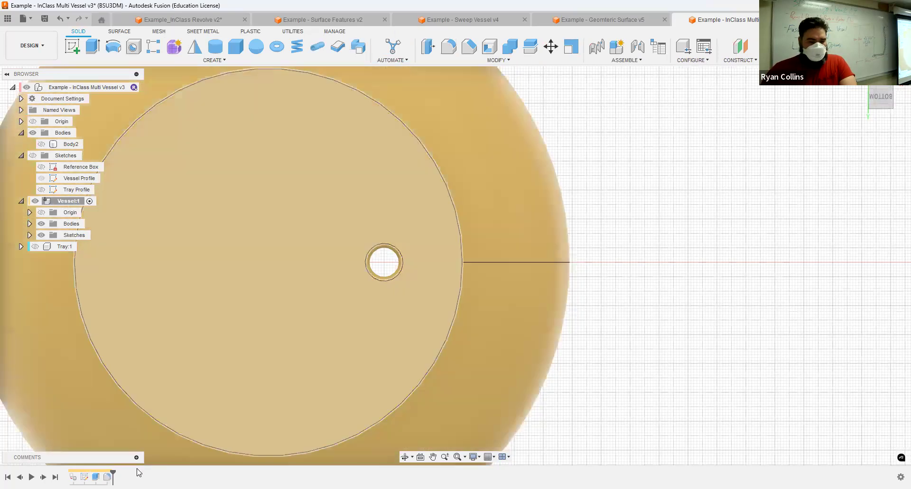
Step: Edit the drain hole's extrude cut to include the four other patterned circles as profiles
right_click(95, 477)
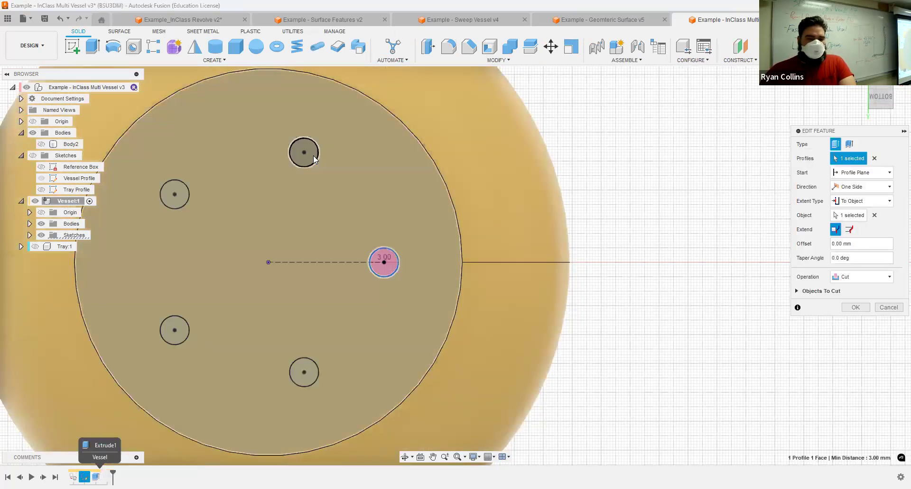
left_click(313, 156)
left_click(176, 194)
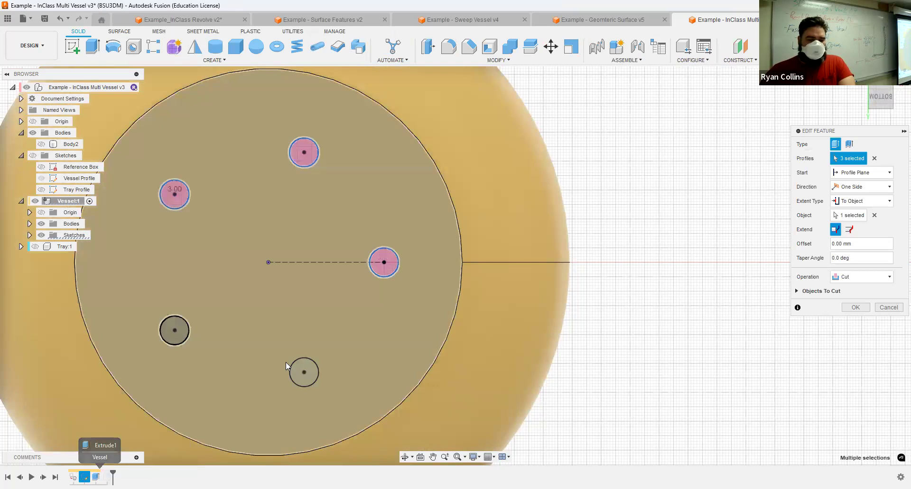
left_click(303, 363)
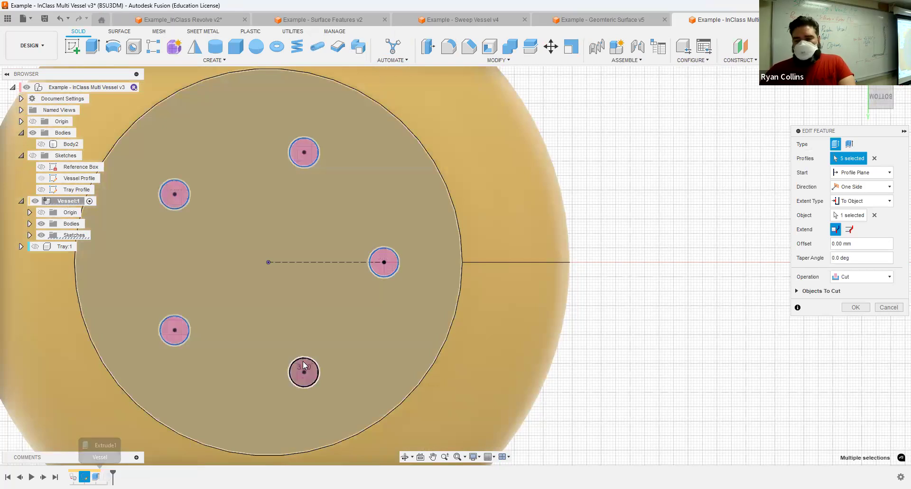
key("Return")
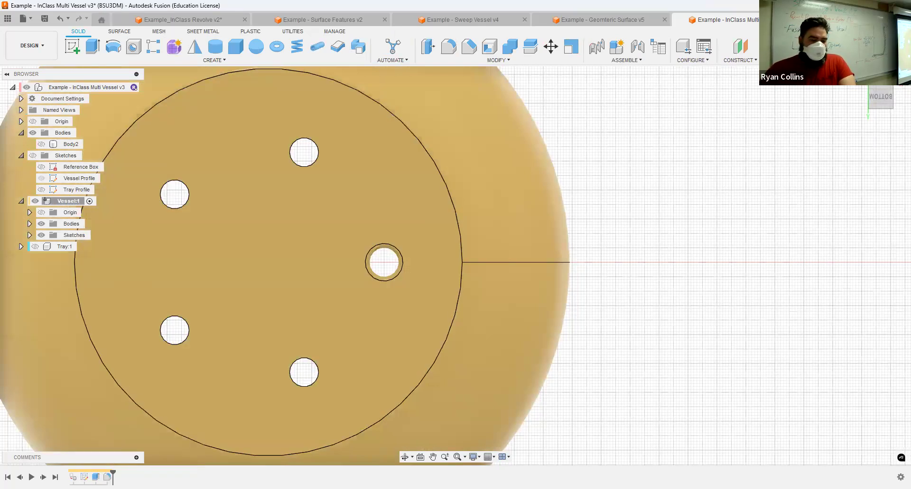
Step: Try to extend the drain hole's full round fillet to a second hole's face through an additional selection set
right_click(108, 477)
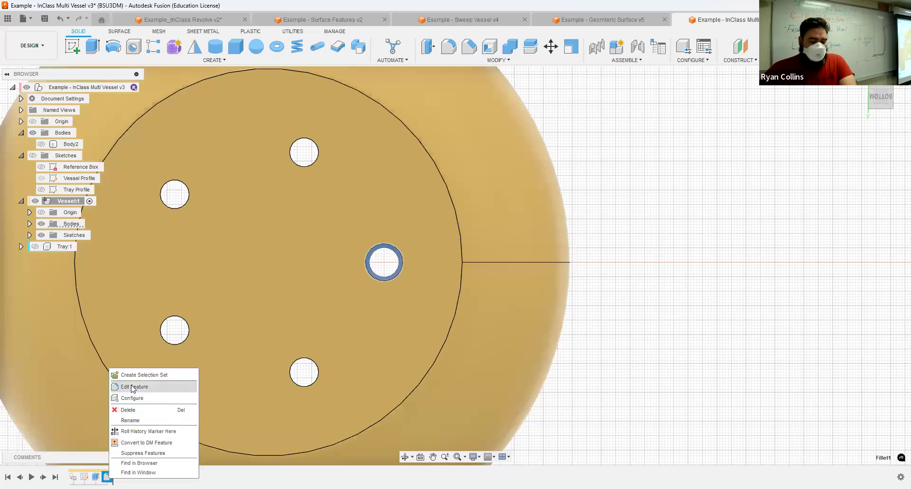
left_click(133, 390)
middle_click_drag(587, 256, 376, 227, "shift")
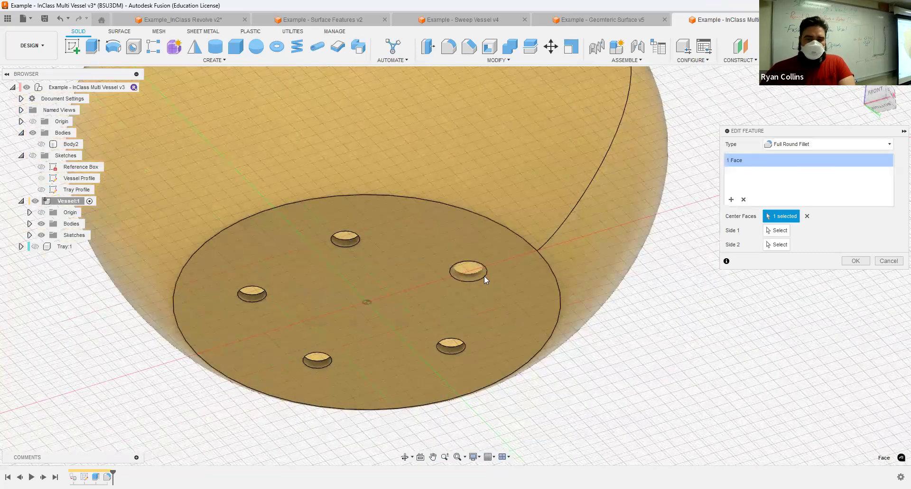
left_click(732, 199)
left_click(266, 280)
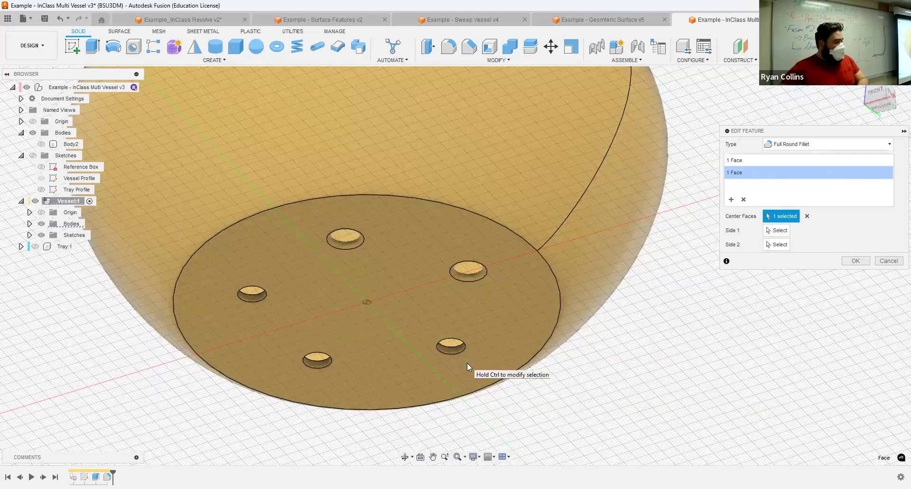
left_click(888, 261)
Step: Delete the full round fillet feature from the drain hole
right_click(107, 477)
left_click(171, 422)
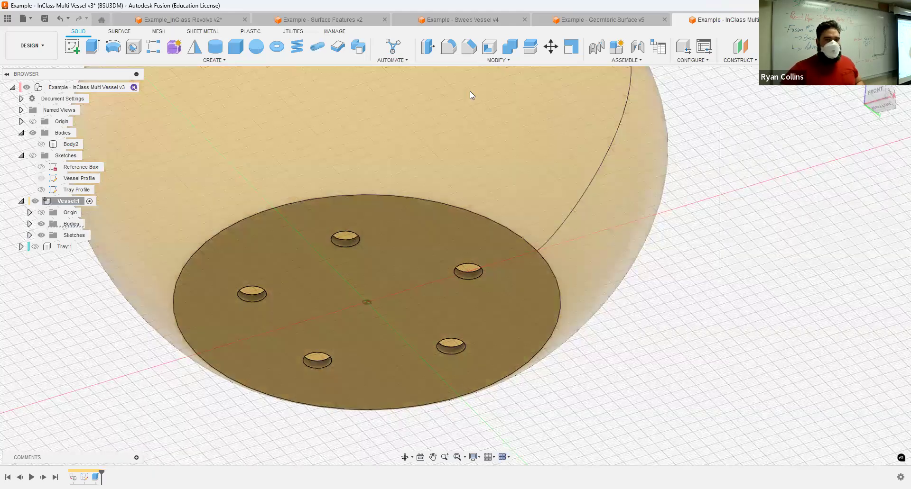
Step: Try a new full round fillet with the five drain hole faces as separate center-face selection sets, and inspect the error details
left_click(449, 47)
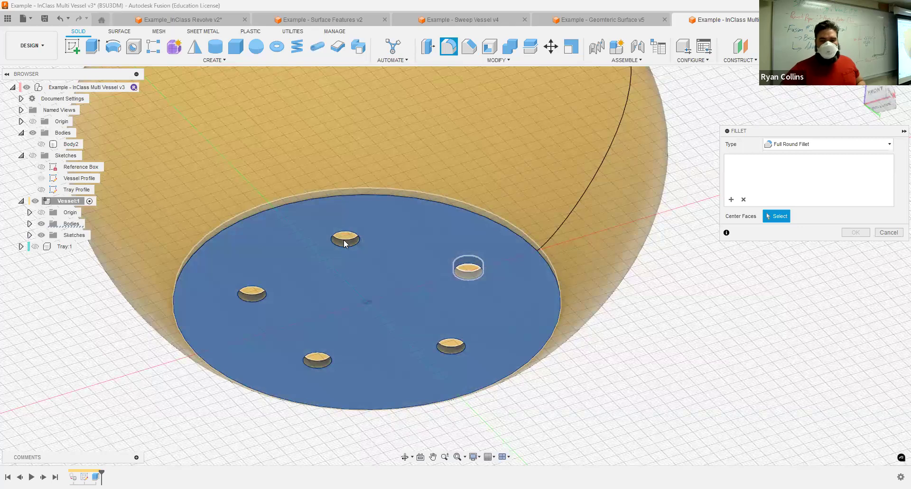
left_click(532, 300)
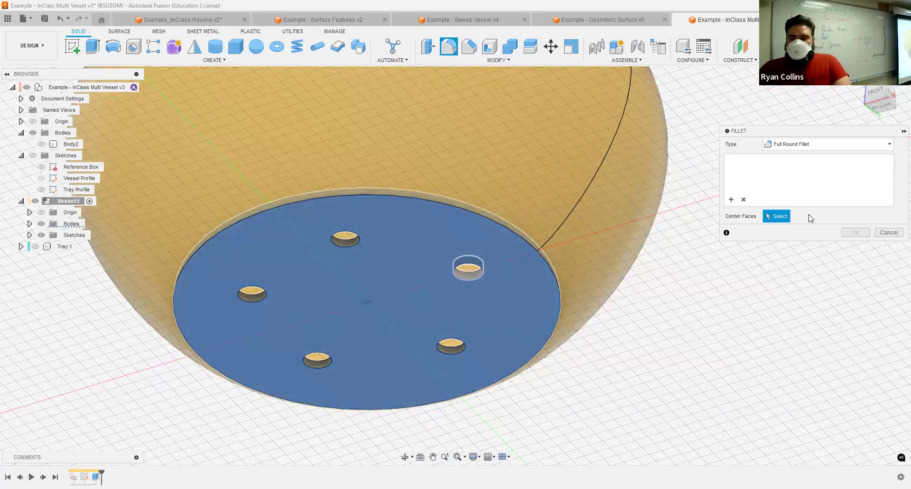
left_click(474, 275)
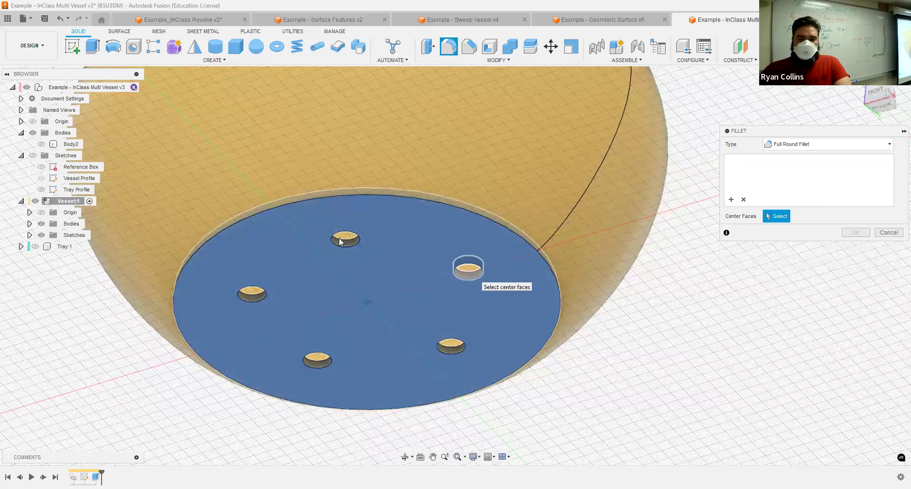
left_click(730, 199)
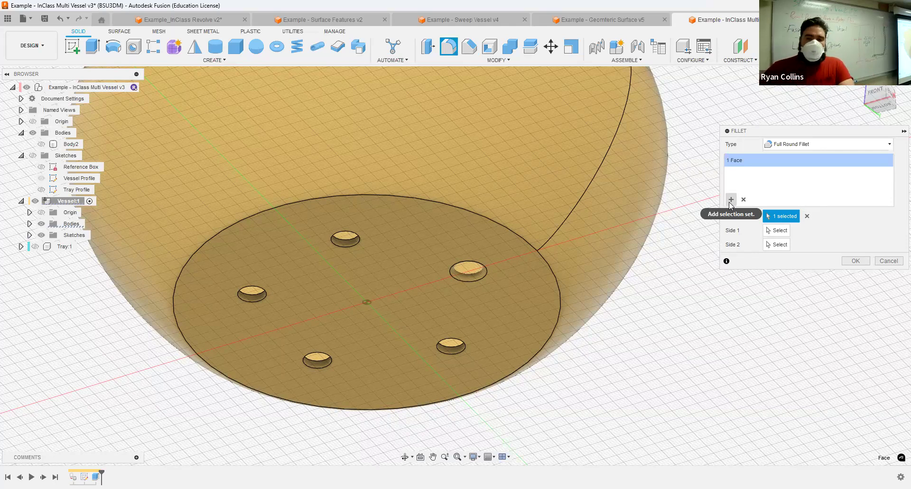
left_click(730, 200)
left_click(476, 278)
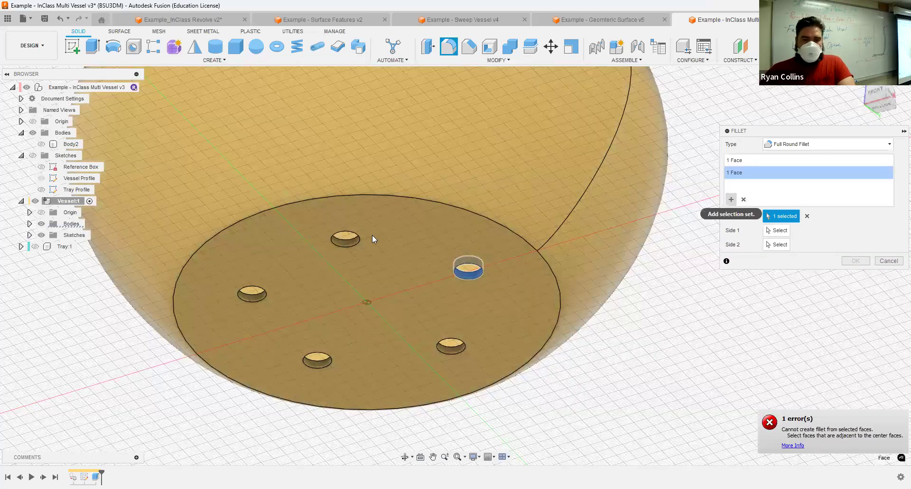
left_click(346, 239)
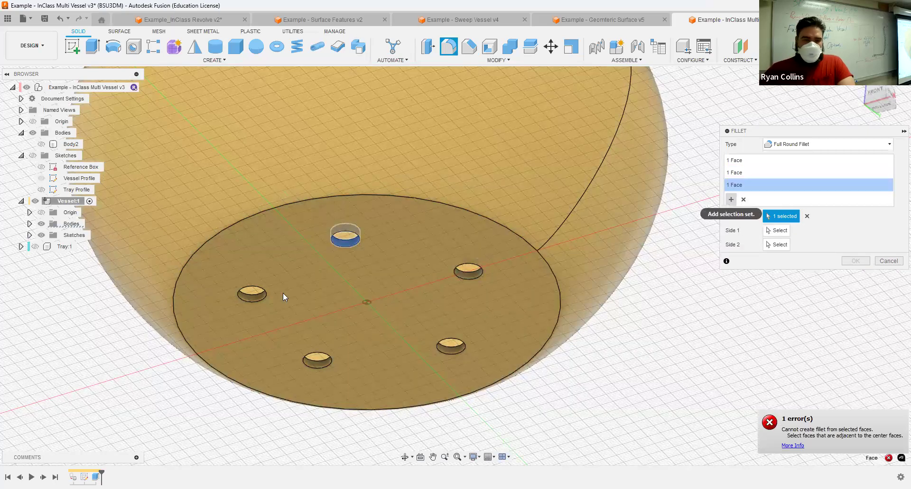
left_click(255, 295)
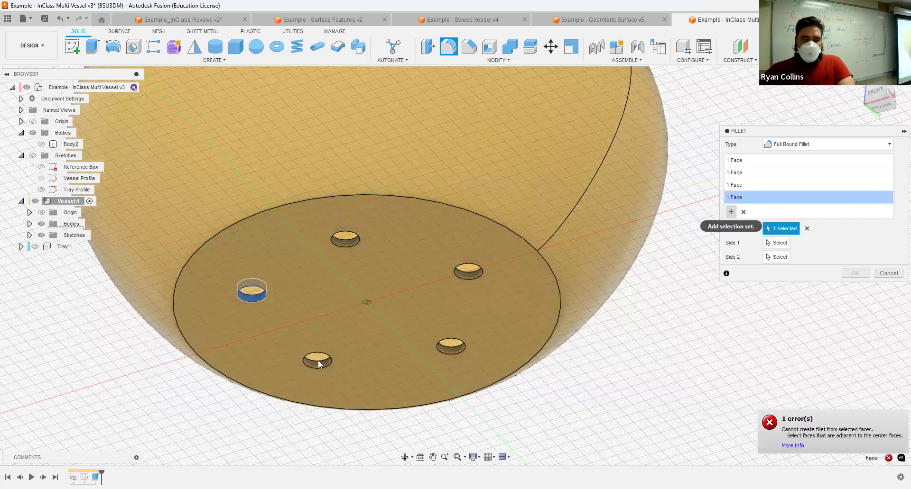
left_click(324, 364)
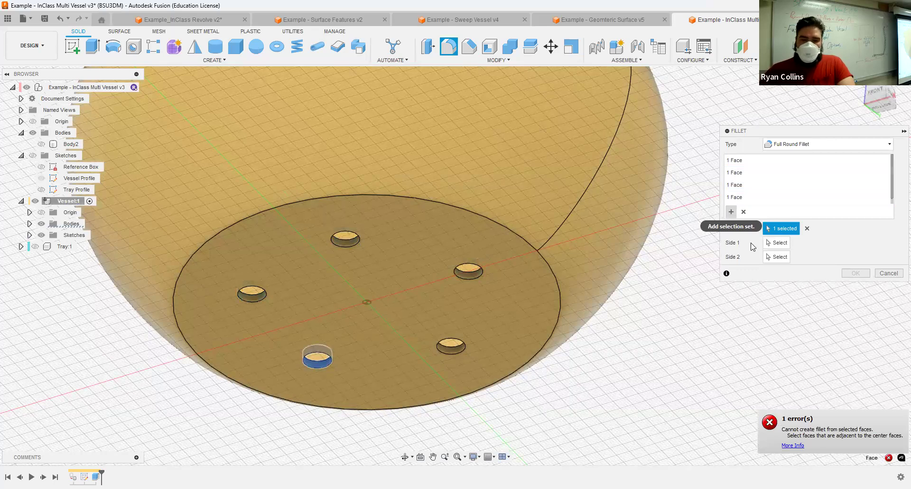
left_click(445, 350)
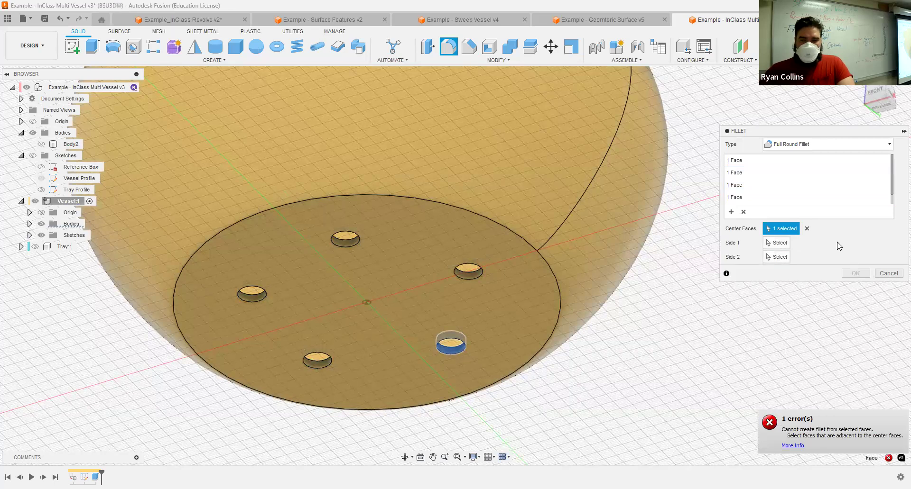
left_click(767, 436)
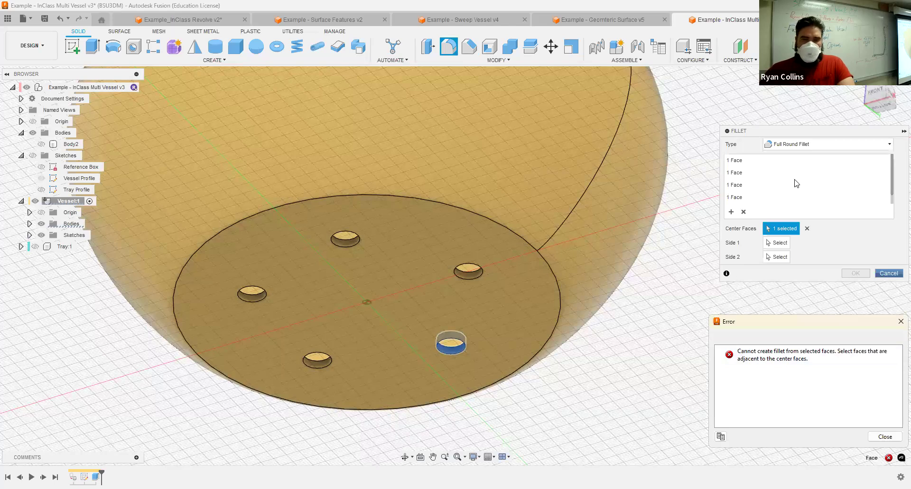
key("Escape")
Step: Fillet the faces of all five drain holes with a standard constant-radius fillet of 1.5 mm
left_click(454, 53)
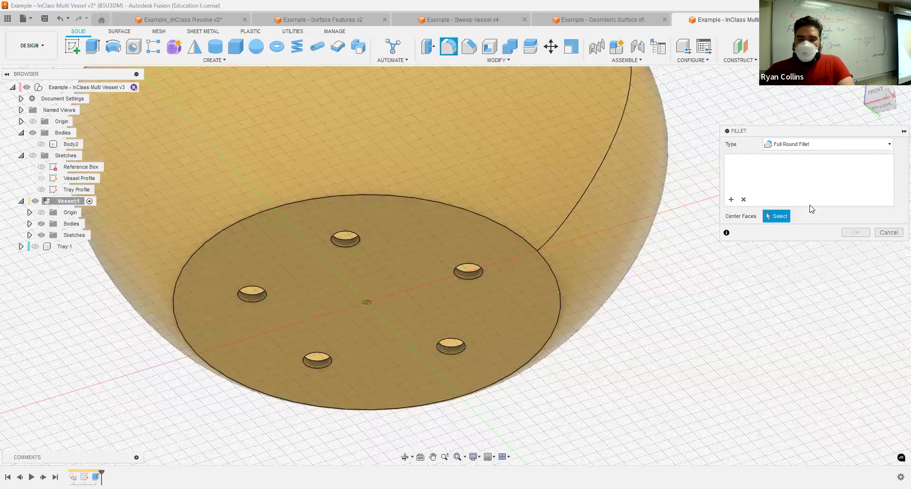
left_click(842, 150)
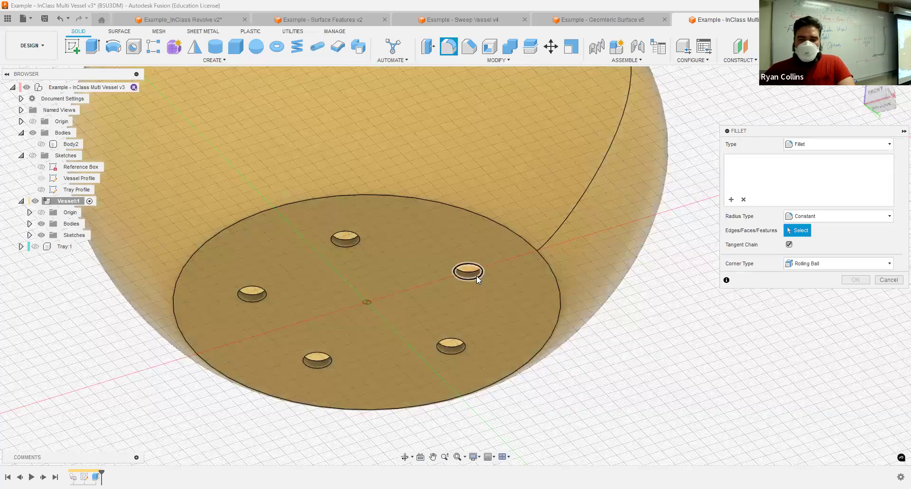
scroll(475, 277, "up", 4)
left_click(441, 278)
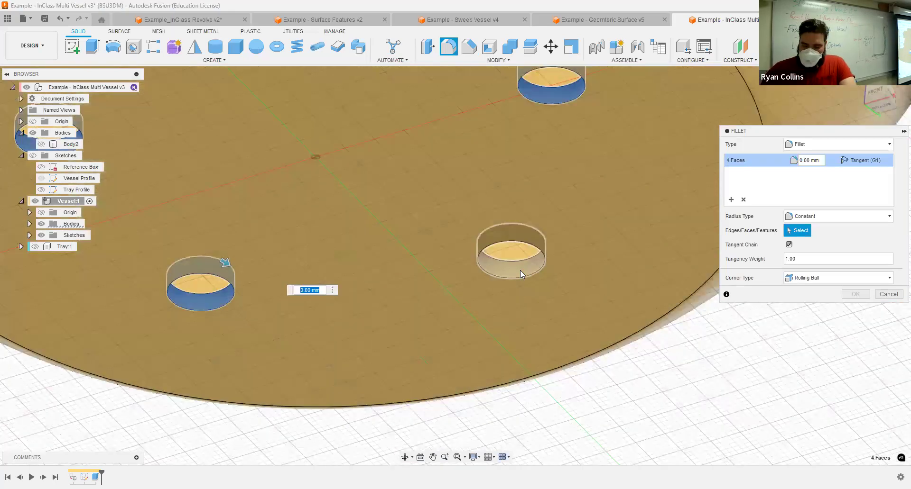
left_click(520, 270)
type("1.5")
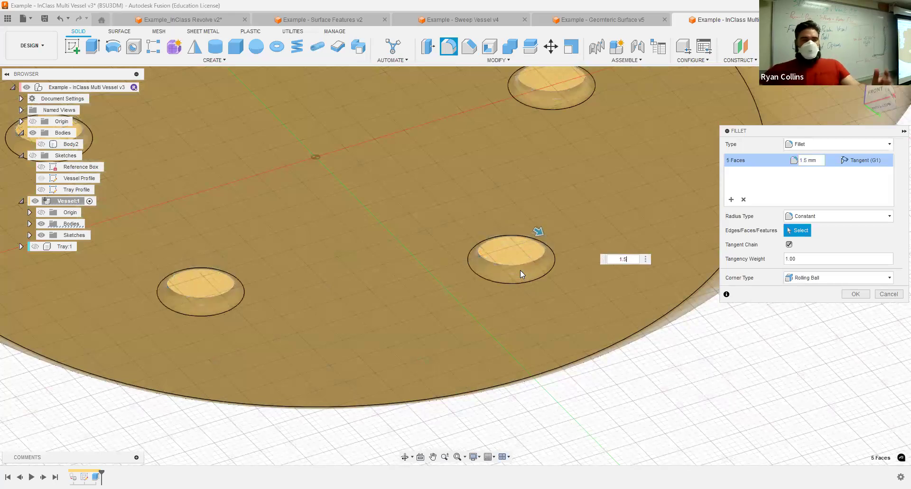
scroll(520, 271, "down", 3)
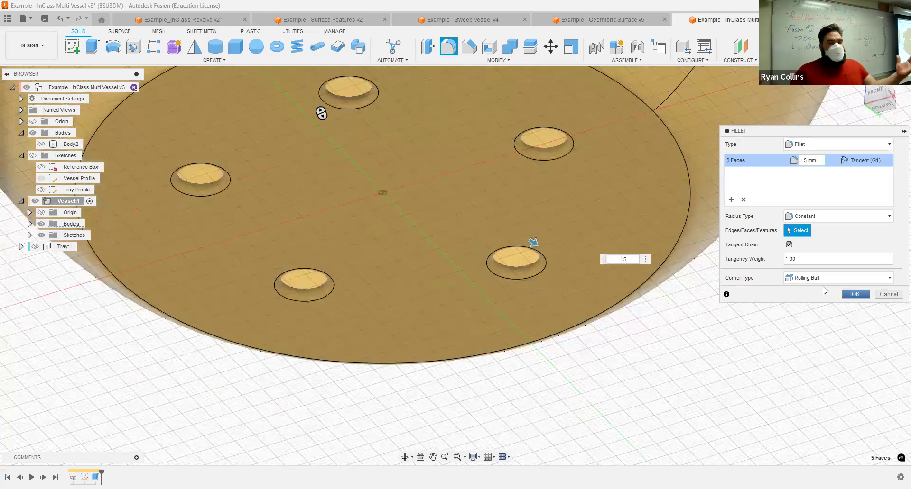
key("Return")
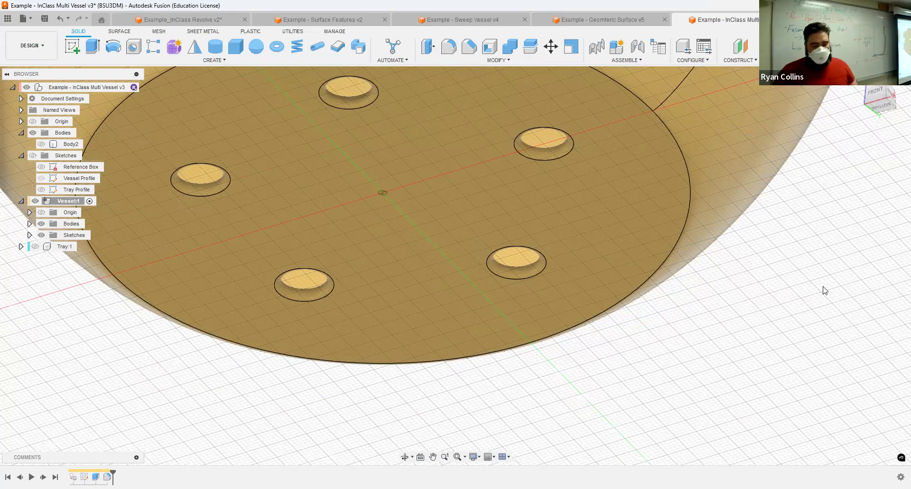
Step: Show the Tray component and activate the top-level assembly
middle_click(823, 287)
middle_click(823, 287)
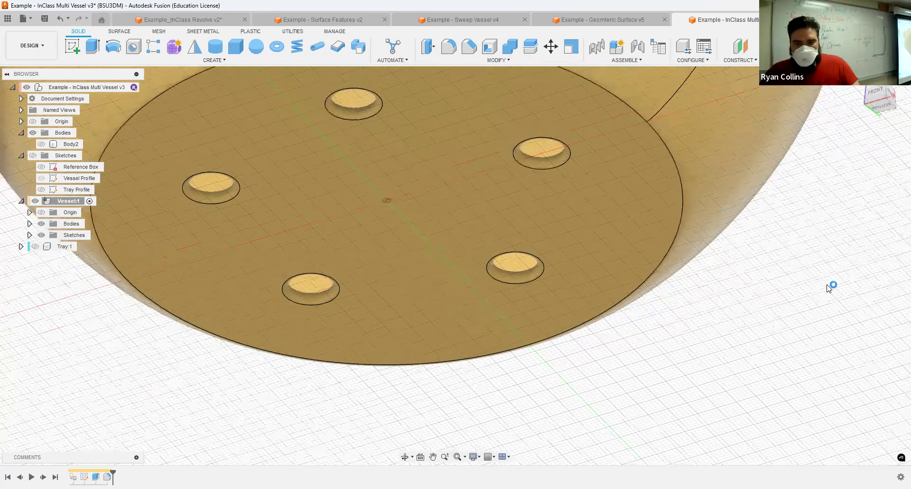
middle_click_drag(703, 196, 691, 252, "shift")
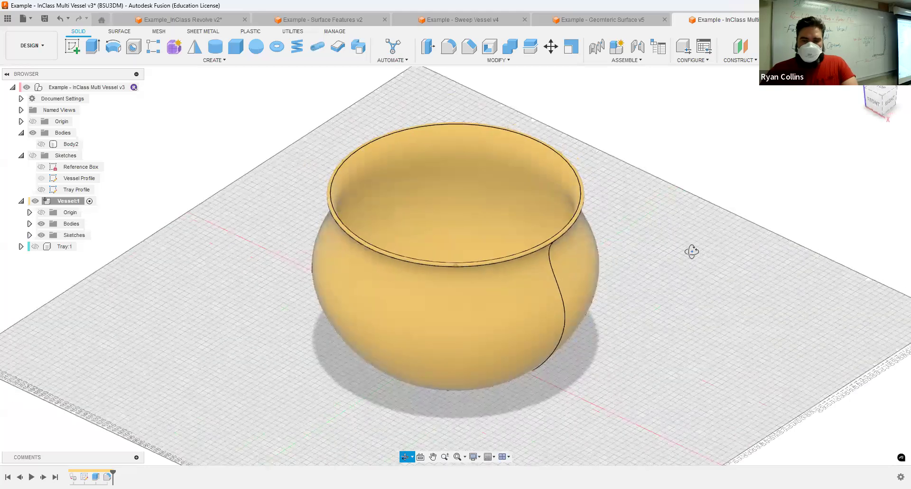
left_click(33, 247)
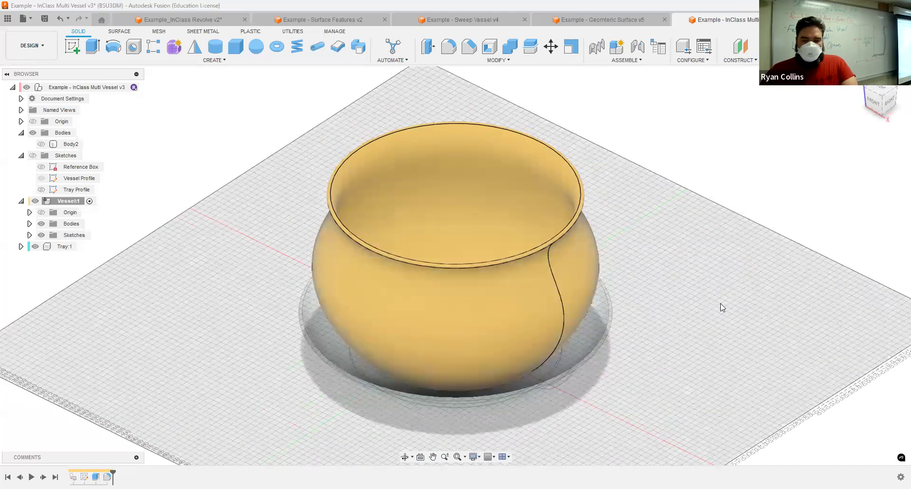
left_click(135, 87)
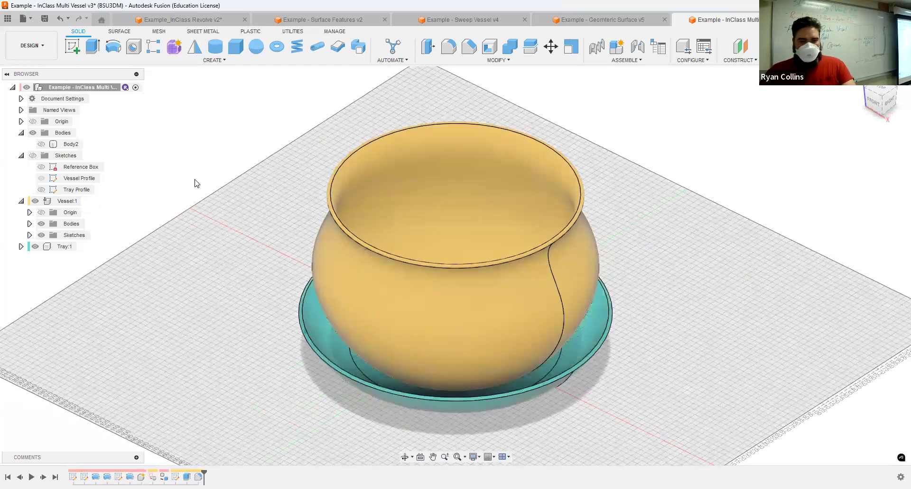
Step: Save the design with the version description "Draginage holes"
key("ctrl+s")
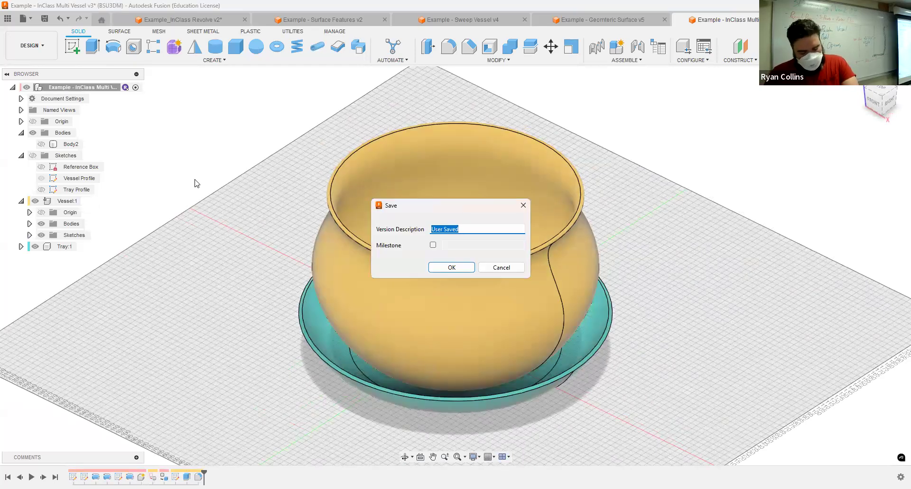
type("Draginage holes")
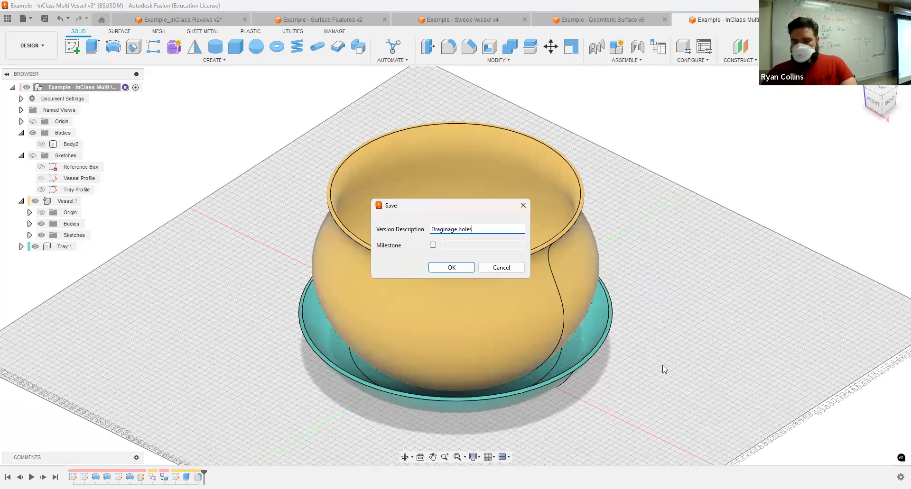
key("Return")
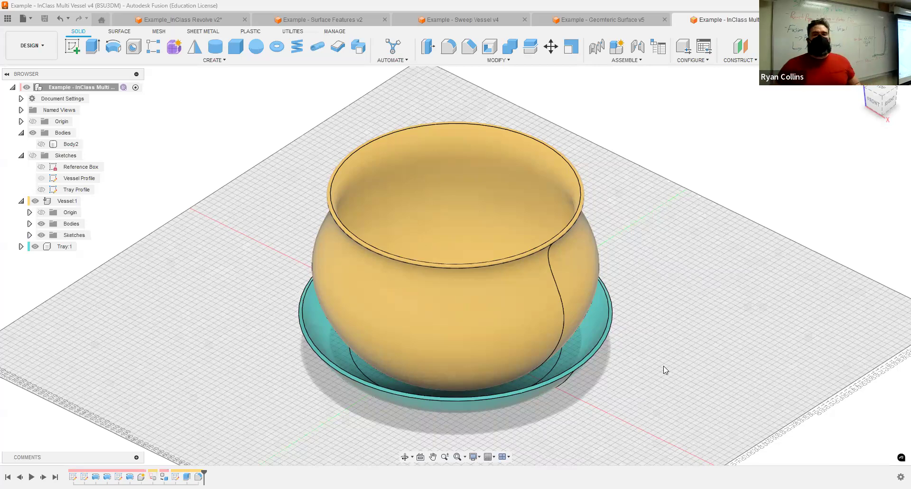
Step: Examine the Surface Features, InClass Revolve and Geomteric Surface example designs, and return to the InClass Multi Vessel design to view the tray's underside
left_click(324, 22)
middle_click_drag(619, 281, 571, 290, "shift")
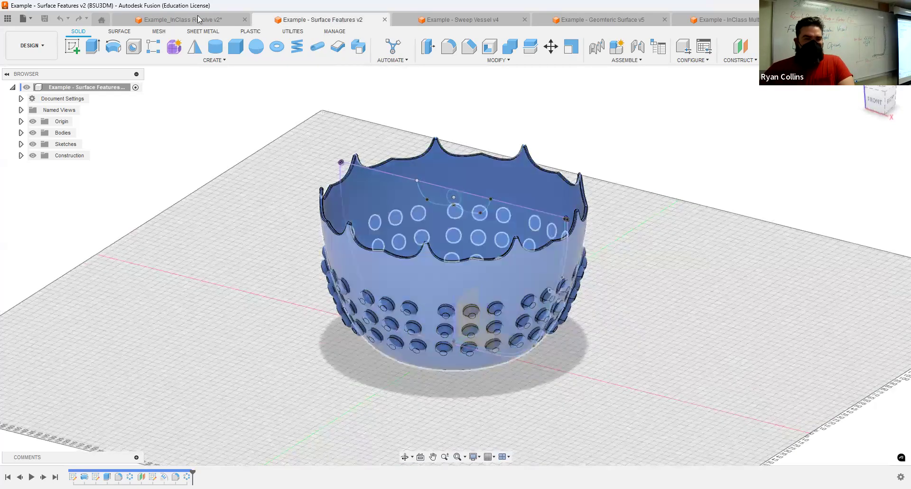
left_click(166, 21)
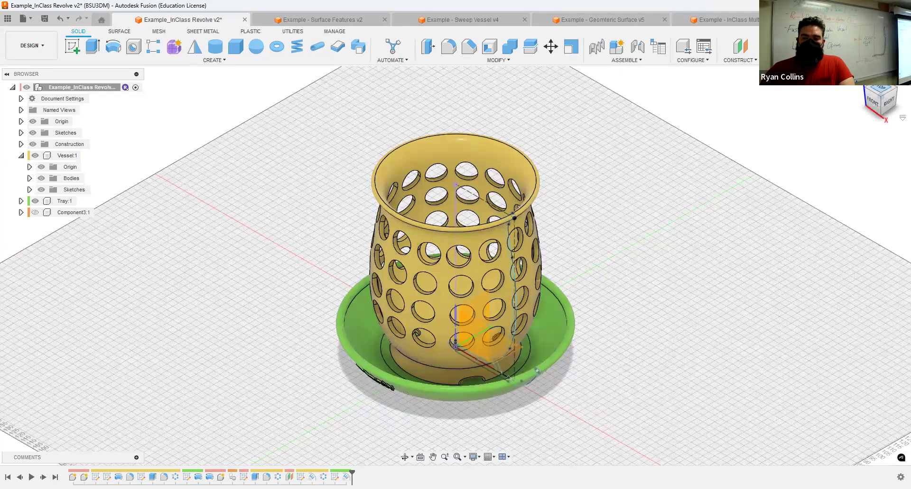
left_click(882, 93)
left_click(882, 91)
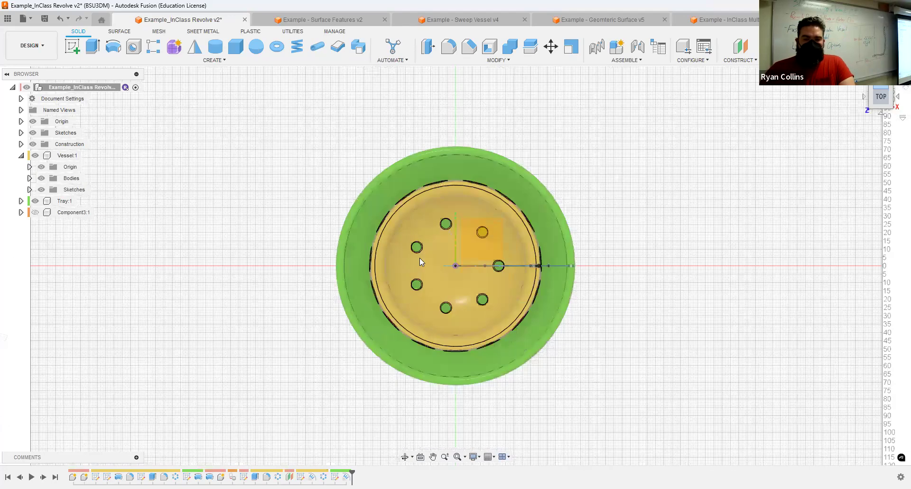
scroll(470, 165, "up", 3)
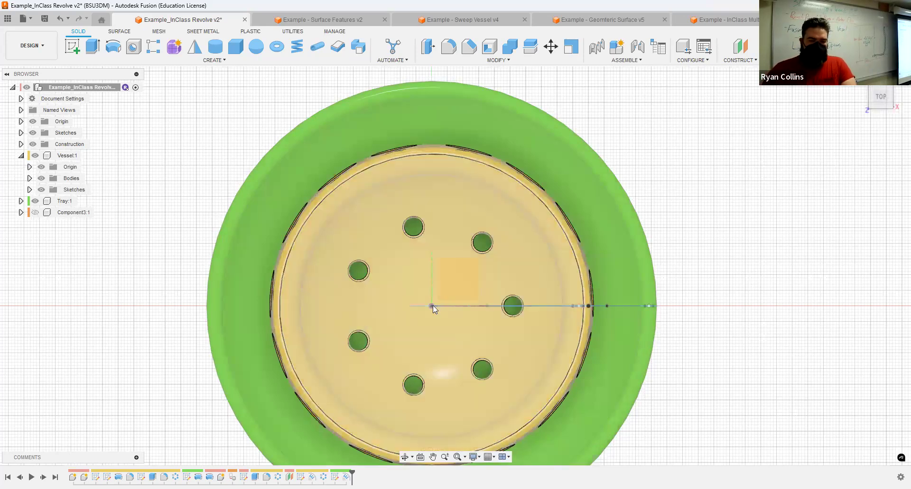
middle_click_drag(510, 229, 600, 77, "shift")
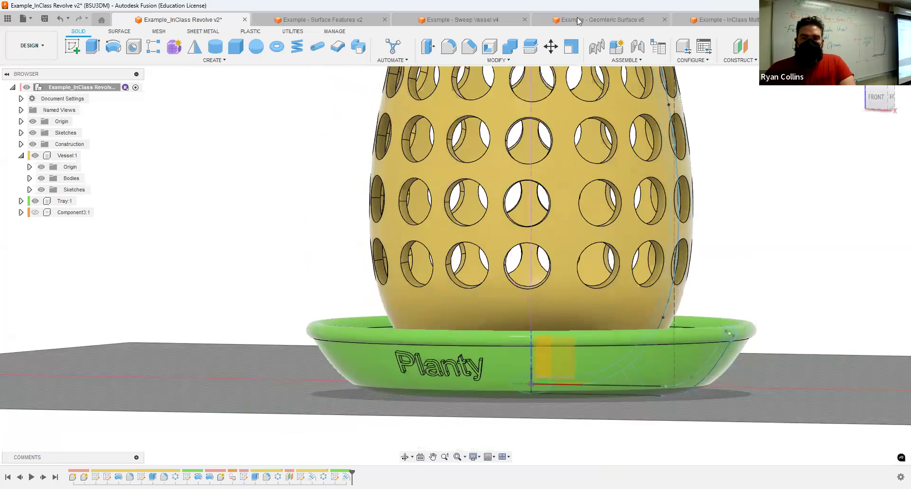
left_click(606, 20)
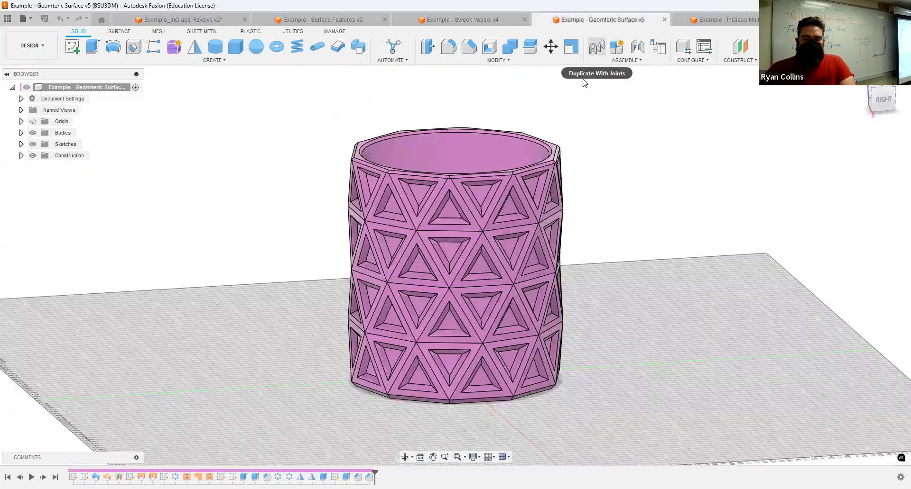
left_click(734, 20)
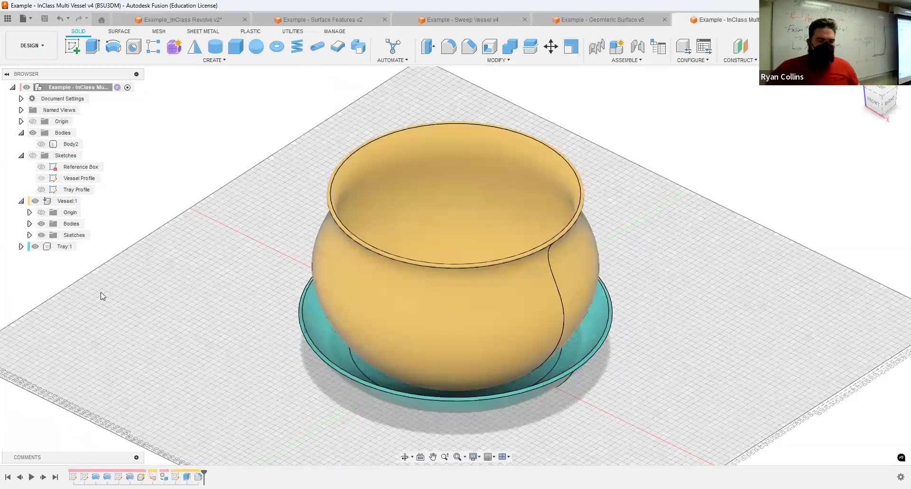
middle_click_drag(214, 360, 214, 339, "shift")
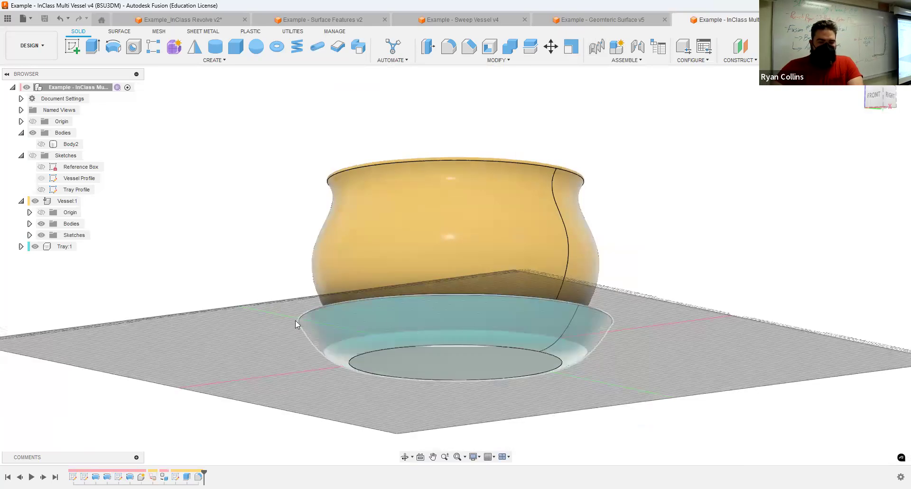
Step: Activate the Tray component for editing
left_click(76, 246)
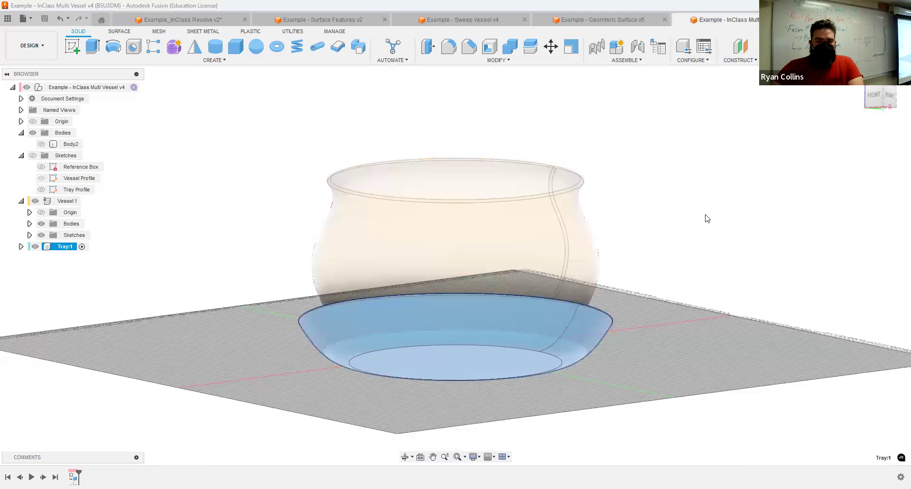
left_click(671, 207)
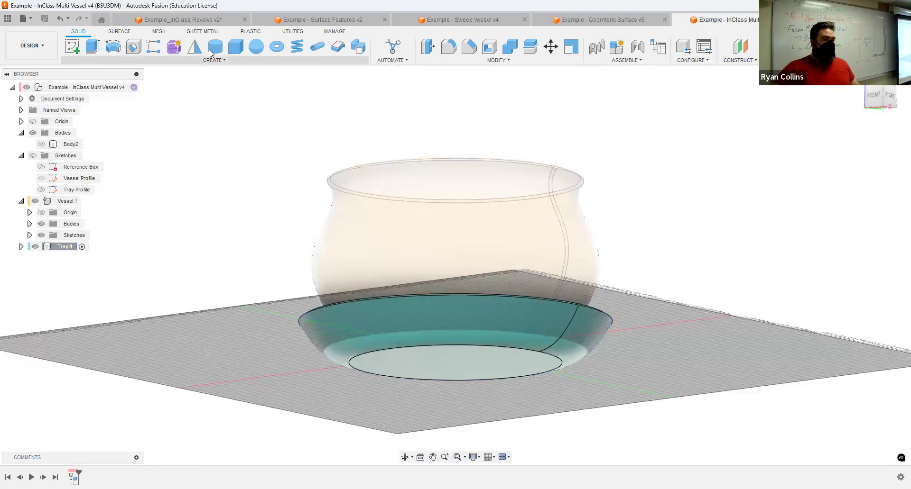
left_click(209, 62)
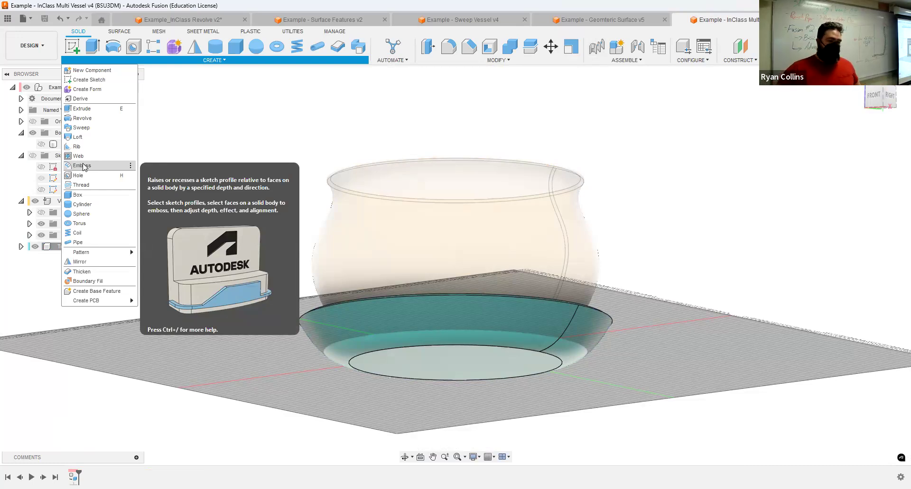
left_click(574, 107)
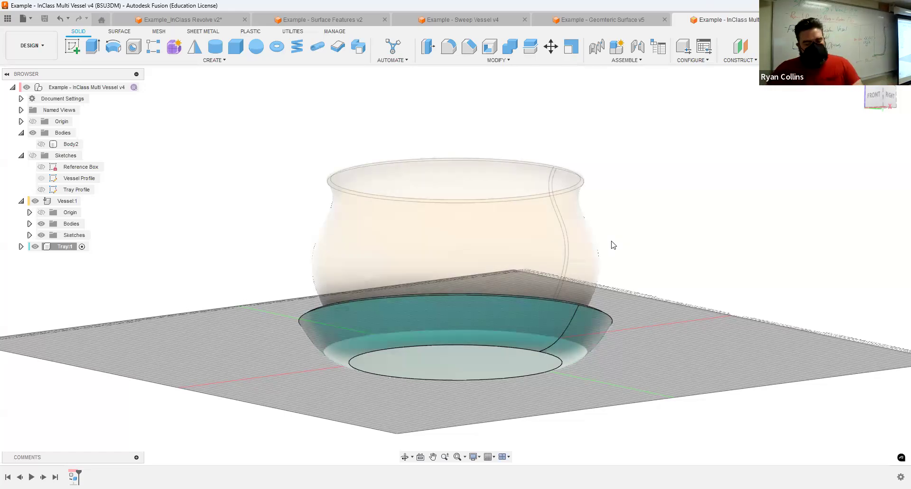
Step: Create a construction plane offset -200 mm from the vertical front origin plane
left_click(745, 47)
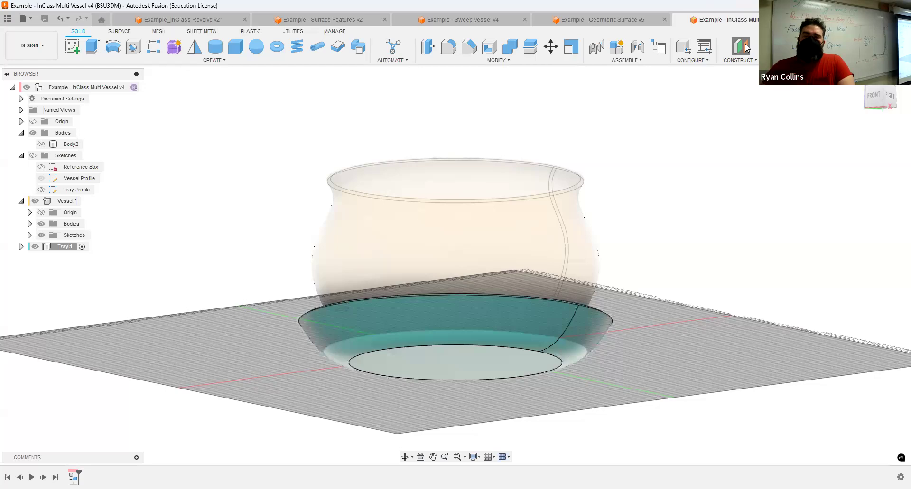
middle_click_drag(664, 206, 677, 206, "shift")
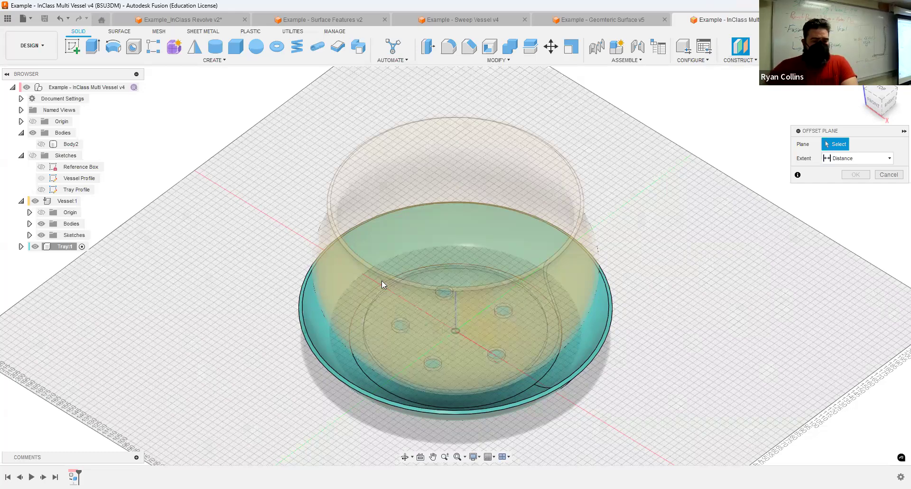
middle_click_drag(472, 320, 478, 304, "shift")
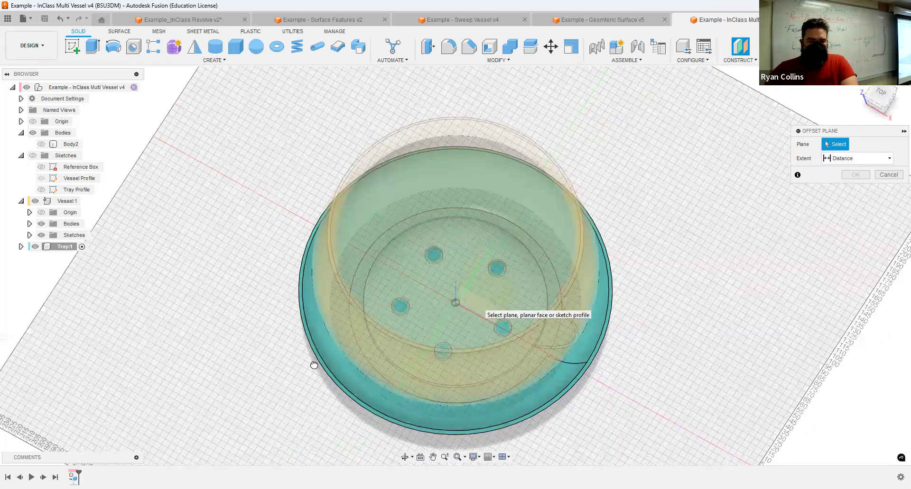
middle_click_drag(643, 325, 608, 332, "shift")
type("-200")
key("Return")
Step: Start a sketch on the offset plane and hide the Vessel component
middle_click_drag(485, 319, 465, 368, "shift")
left_click(72, 46)
left_click(485, 379)
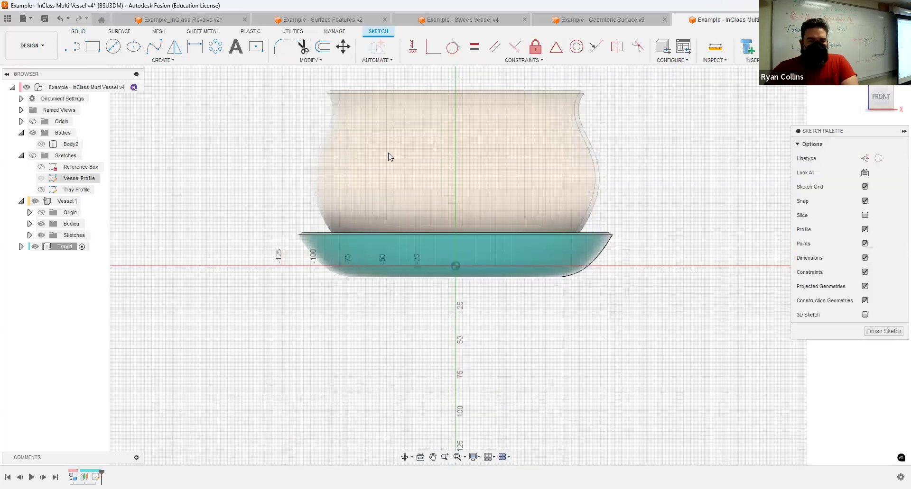
left_click(35, 201)
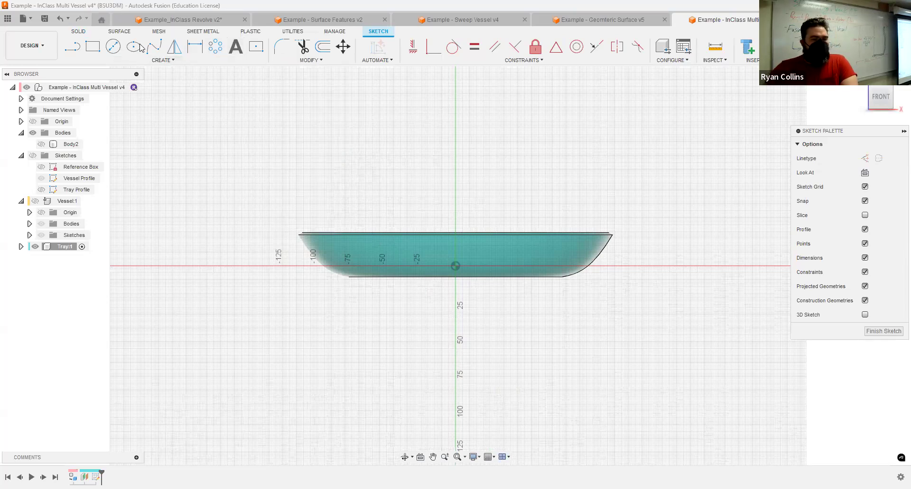
Step: Sketch a wavy four-point fit point spline about 135 mm long across the tray's front, as construction geometry
left_click(157, 49)
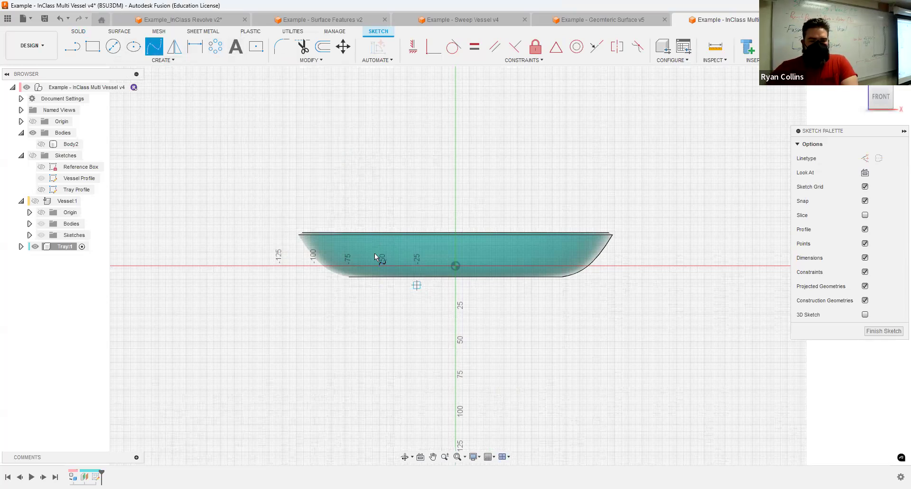
left_click(397, 243)
left_click(446, 263)
left_click(526, 247)
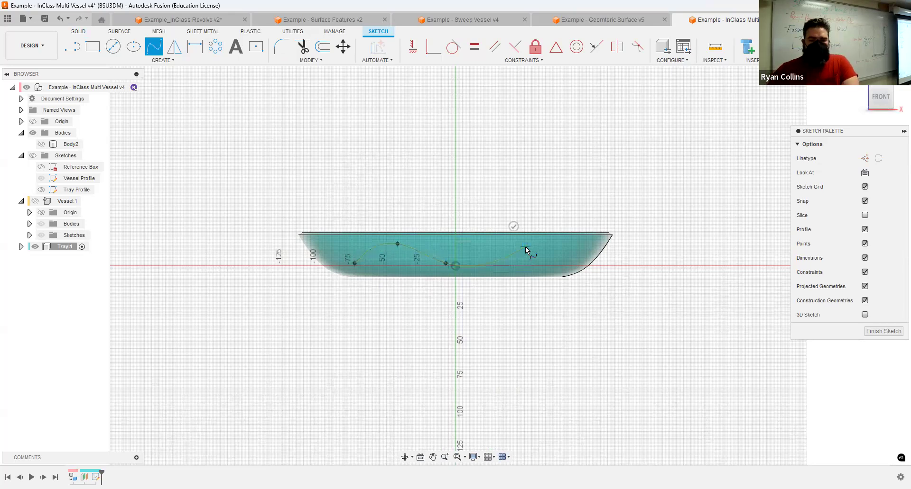
key("Escape")
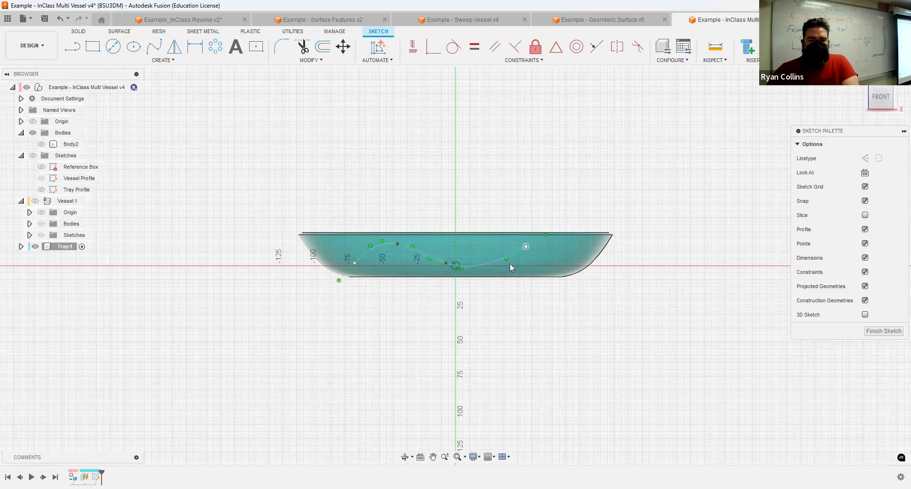
left_click(418, 255)
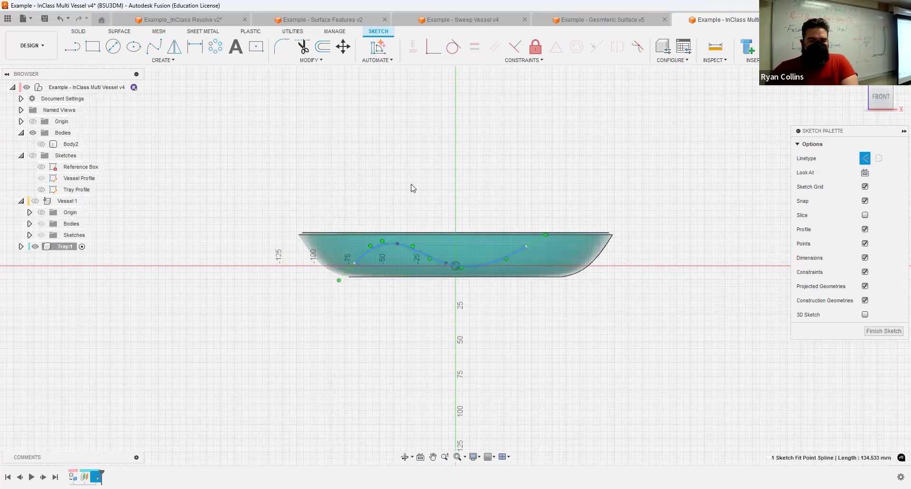
key("Escape")
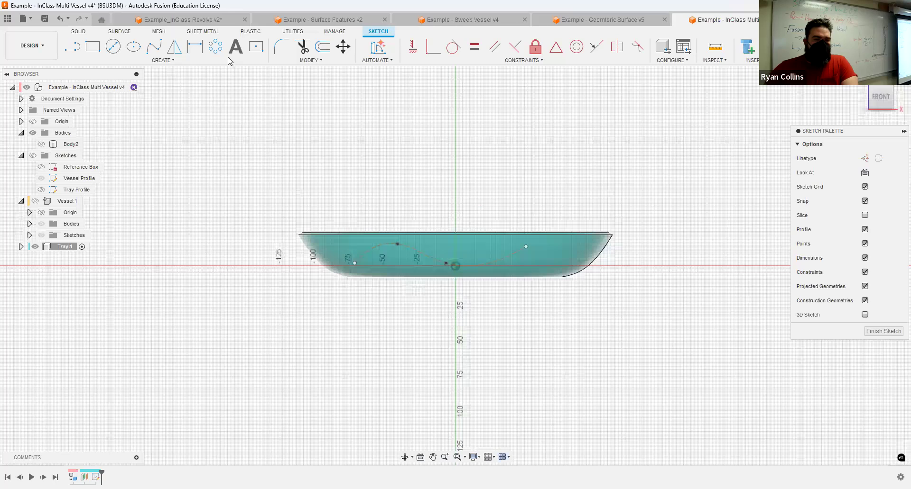
Step: Start text on a path along the wavy spline and flip it to read correctly from the front
left_click(236, 47)
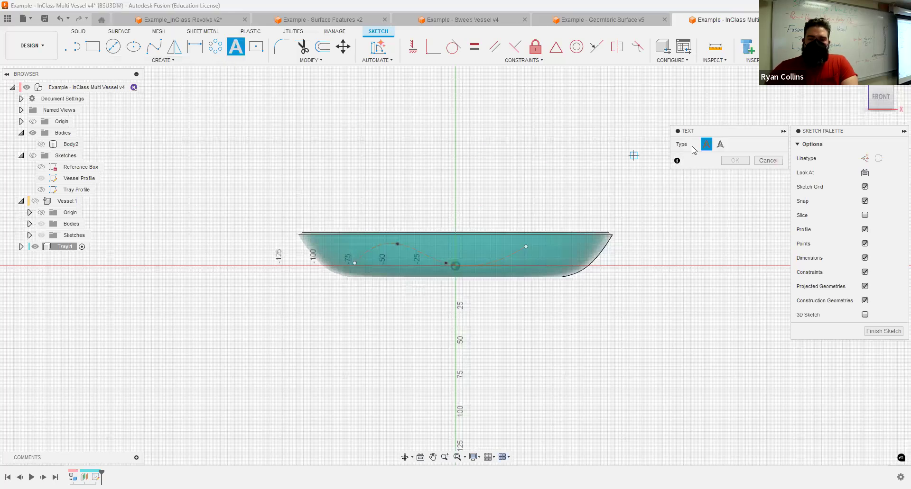
left_click(723, 145)
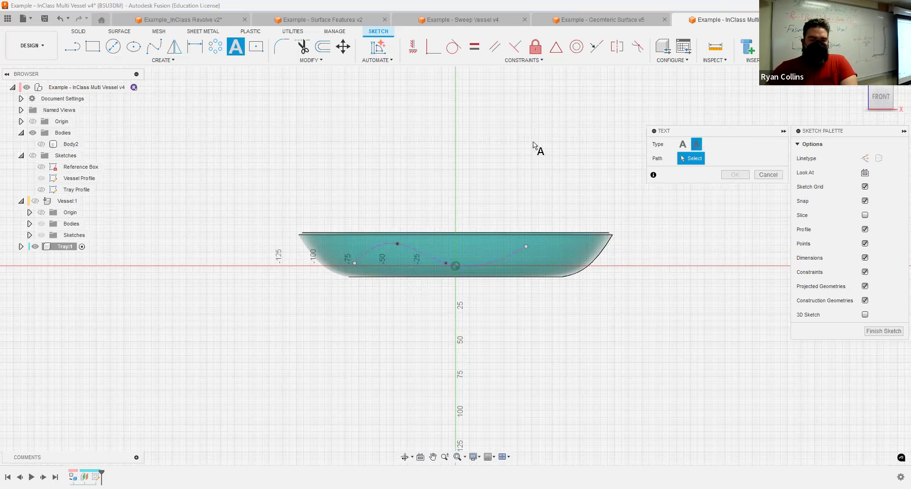
left_click(467, 262)
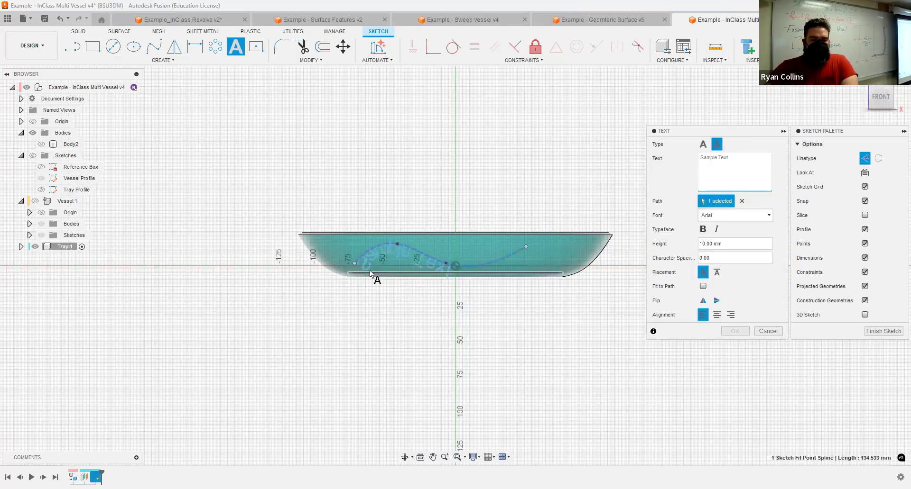
mouse_move(526, 260)
middle_mouse_down("shift")
mouse_move(445, 285)
mouse_move(492, 269)
middle_mouse_up("shift")
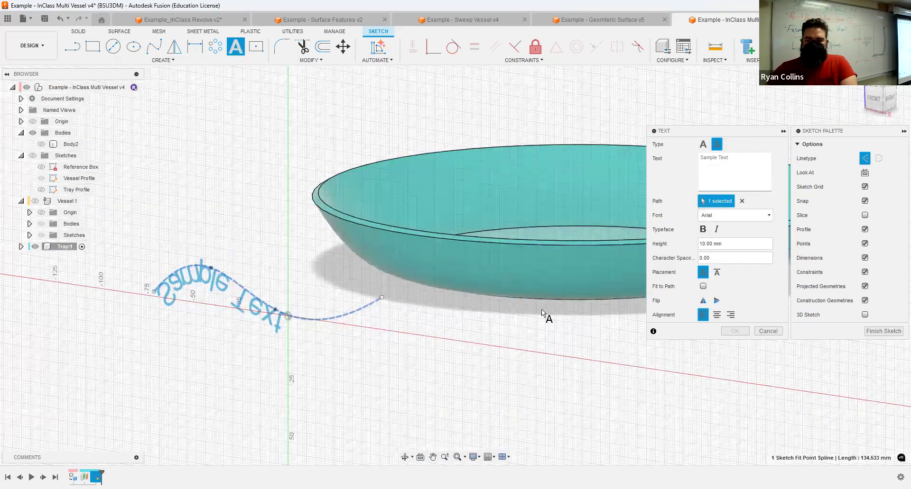
left_click(703, 301)
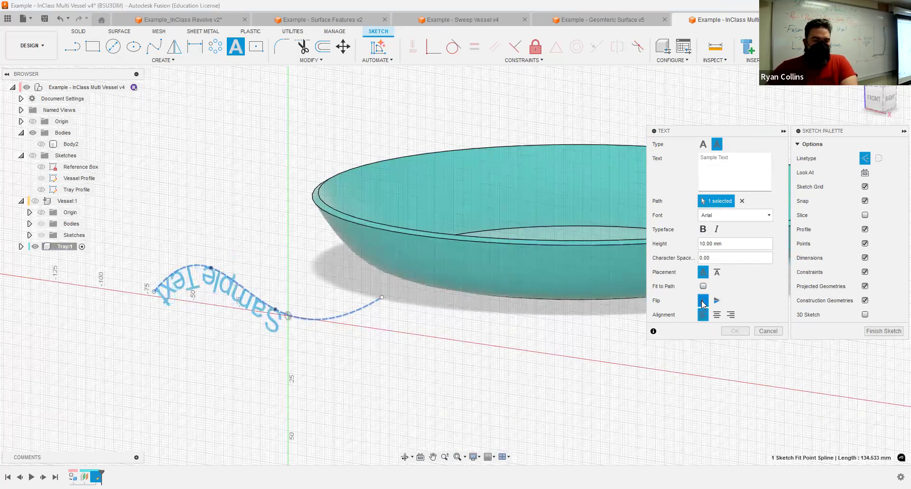
left_click(717, 302)
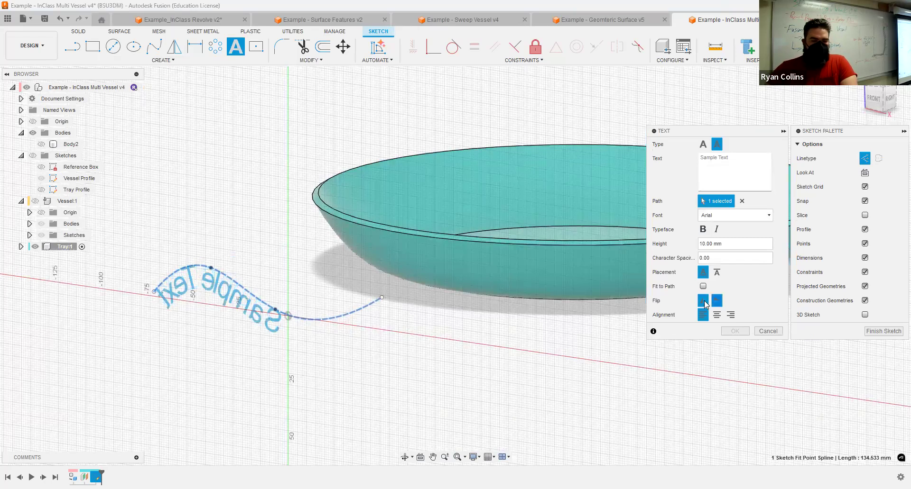
left_click(704, 300)
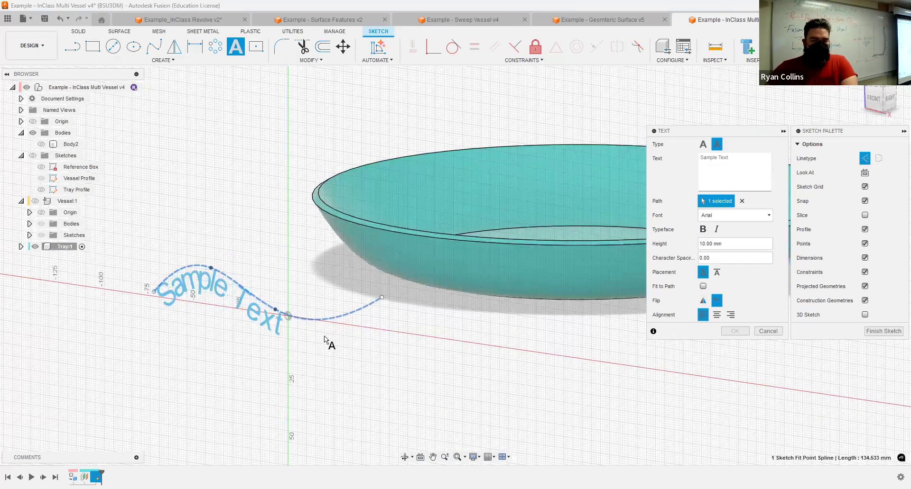
middle_click_drag(420, 314, 400, 311, "shift")
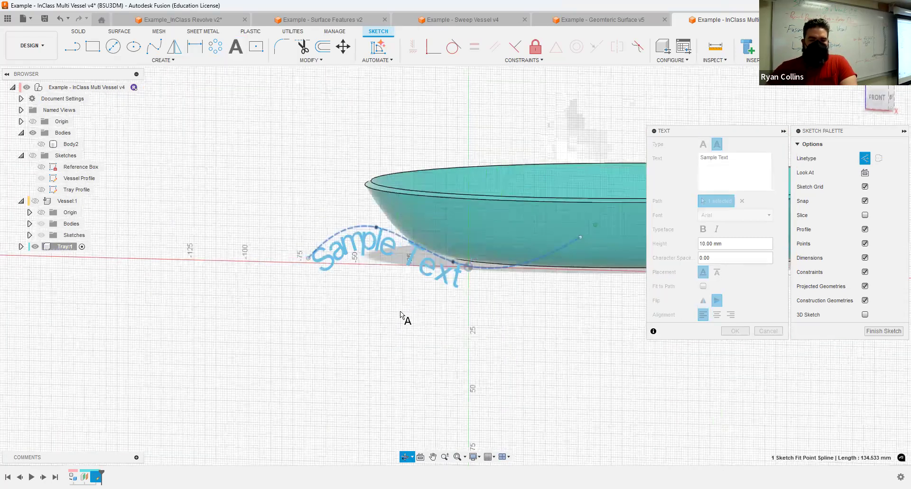
Step: Fit the text to the whole path and set its wording to "Ol' Drippy"
left_click(703, 286)
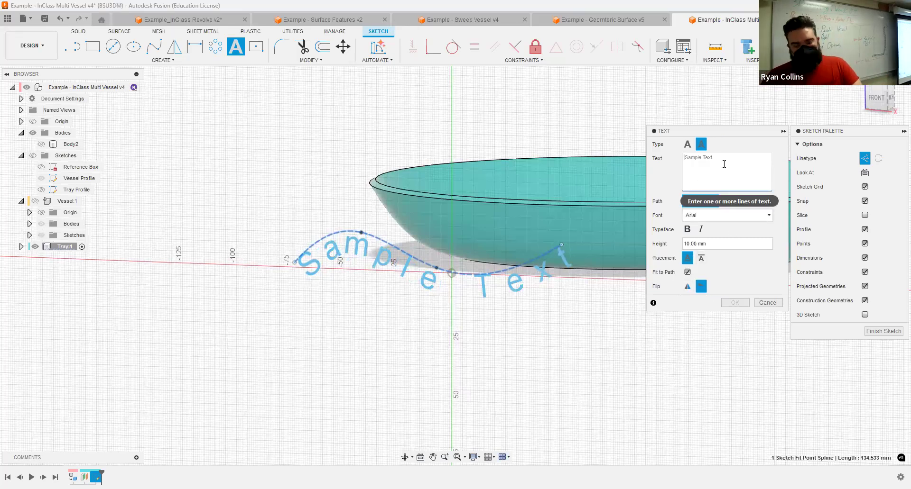
type("Oli Drippin")
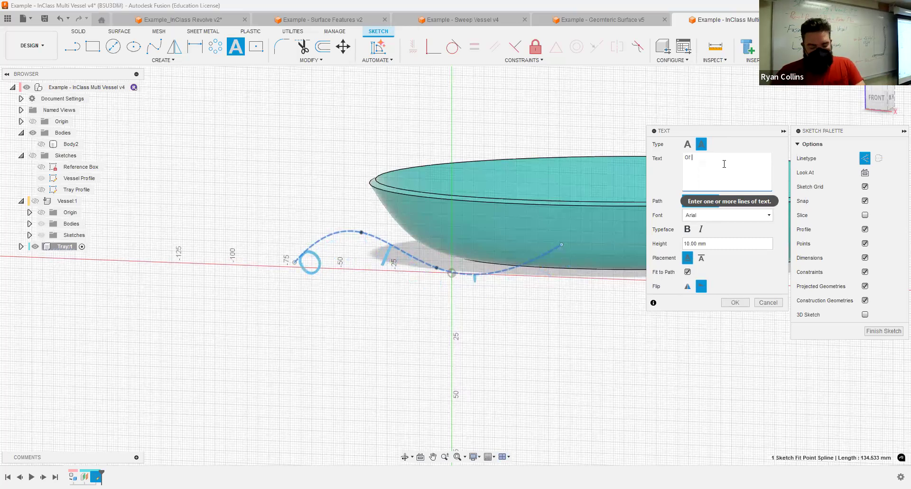
key("BackSpace")
key("BackSpace")
type("y")
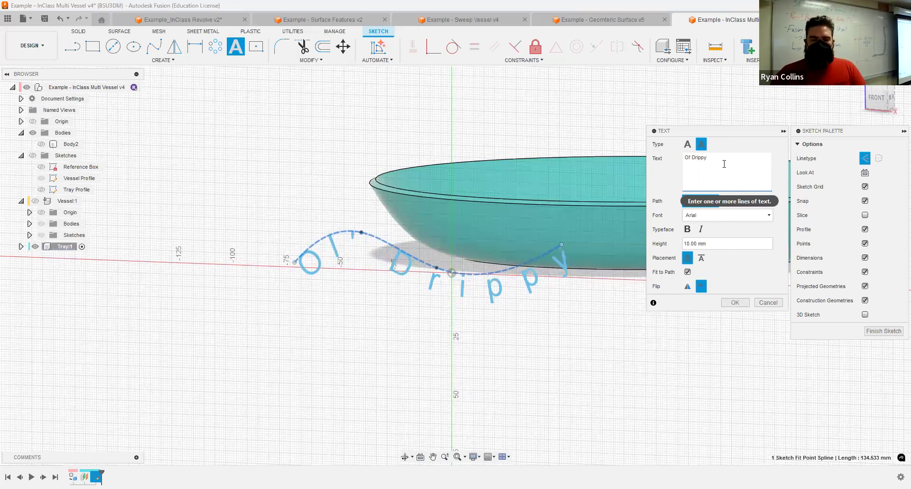
Step: Format the path text in bold Broadway and accept it, facing the sketch from the front
left_click(687, 229)
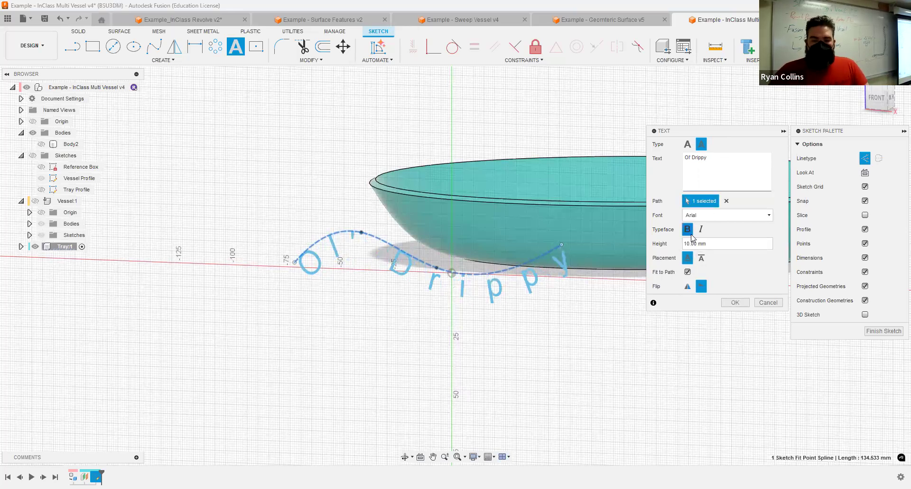
left_click(716, 214)
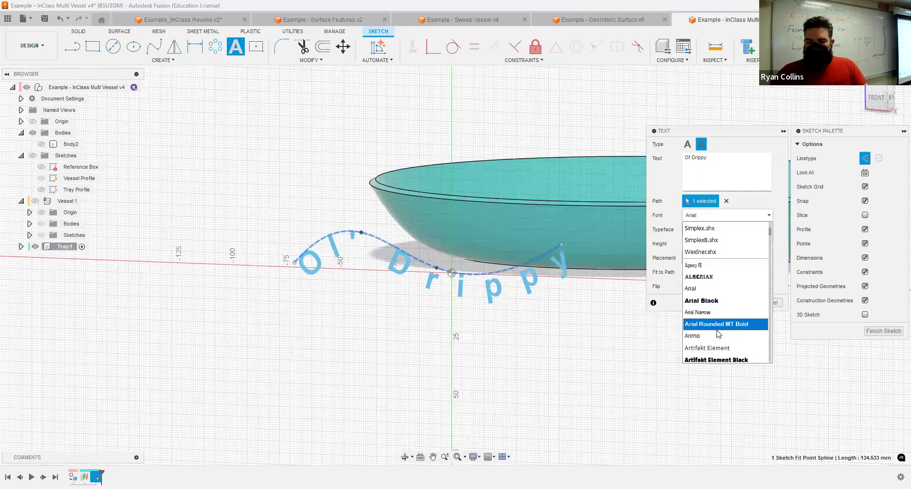
scroll(728, 308, "down", 10)
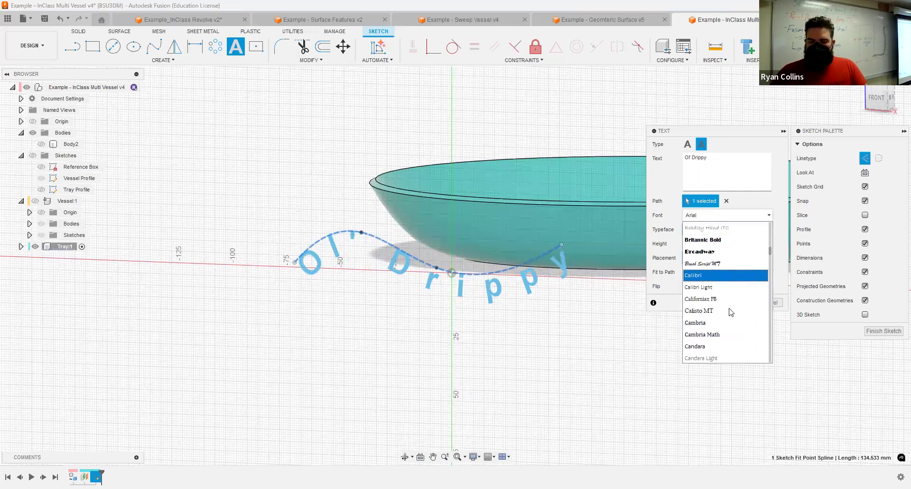
left_click(721, 254)
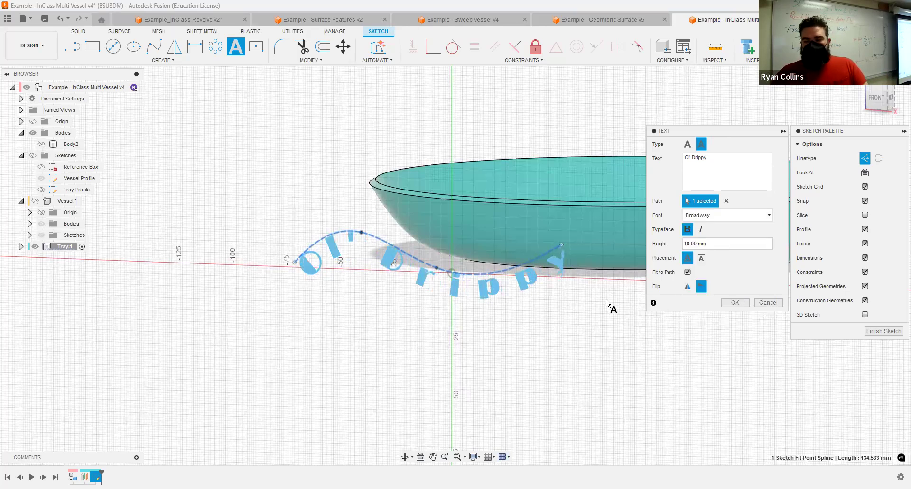
left_click(877, 98)
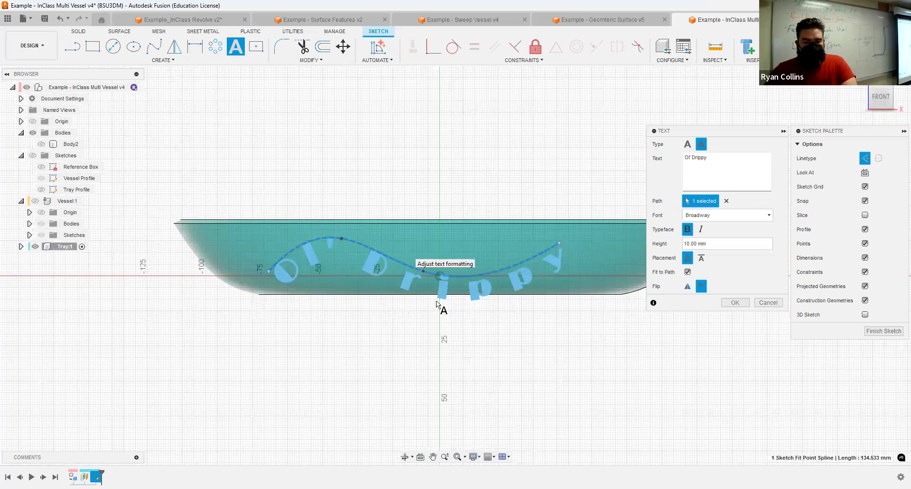
left_click(745, 302)
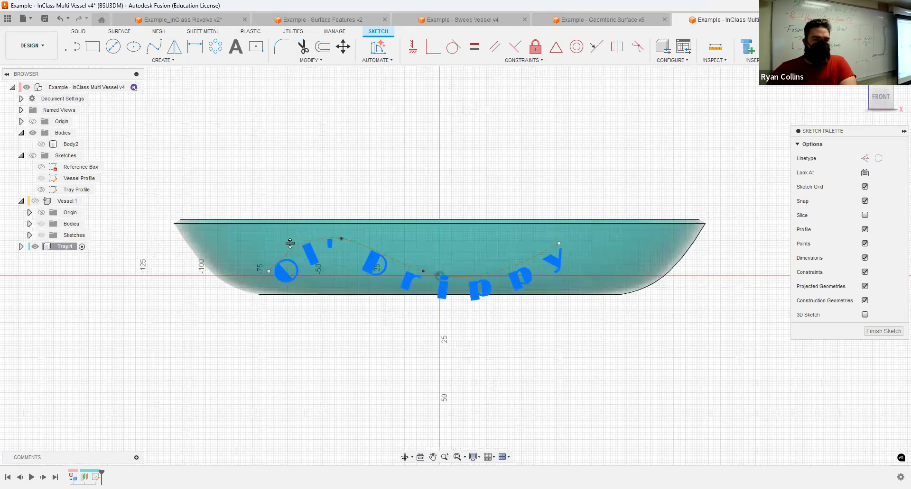
Step: Project the whole tray body's outline into the text sketch, using the body selection filter with the projection link kept on
left_click(164, 61)
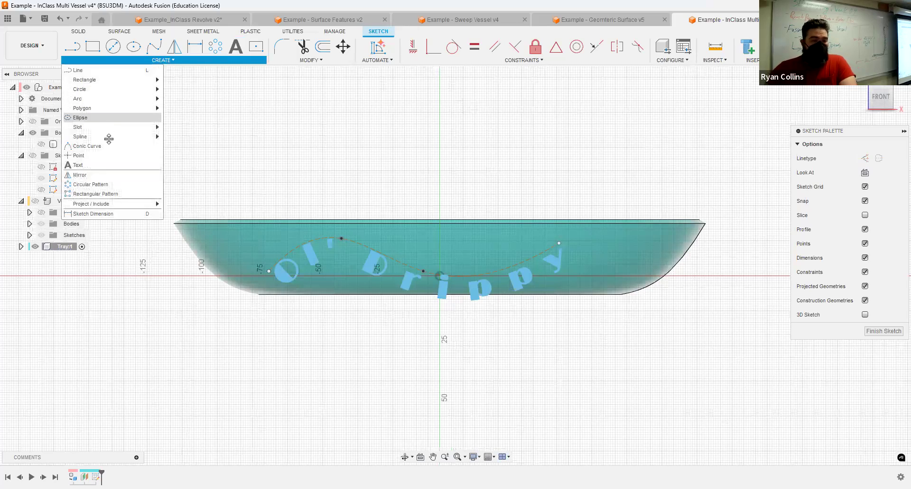
mouse_move(104, 205)
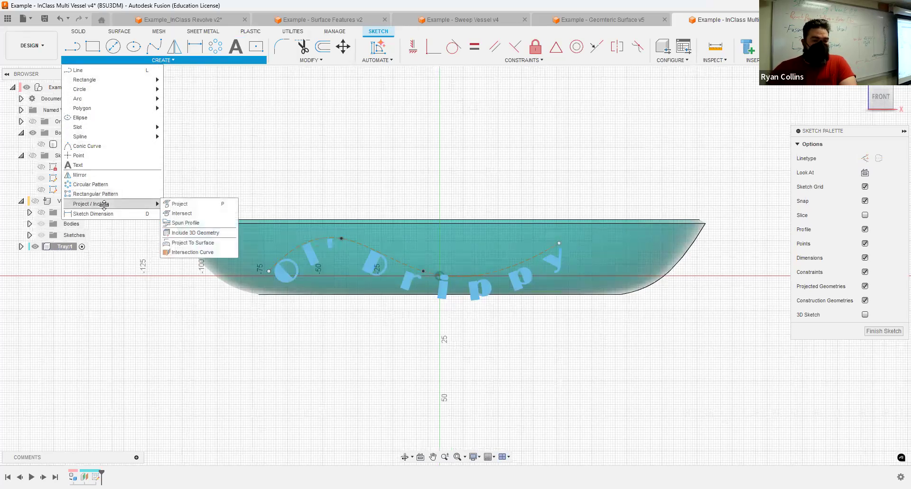
left_click(186, 203)
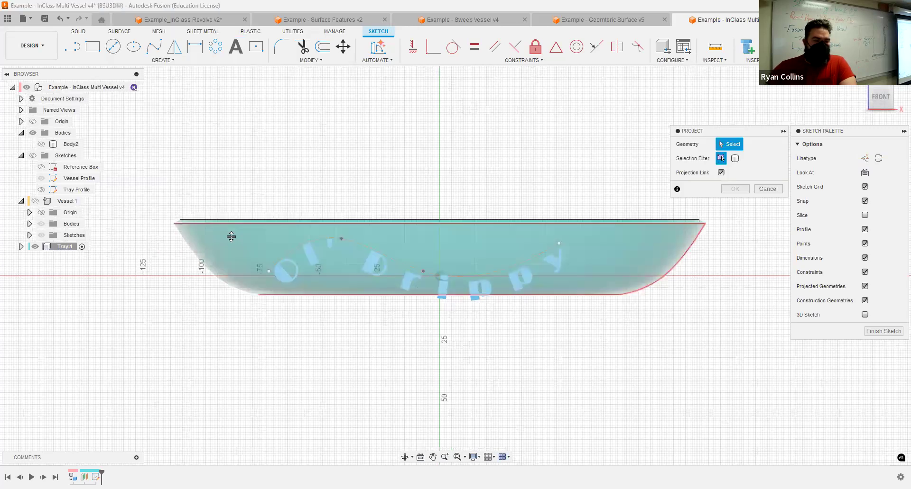
left_click(735, 158)
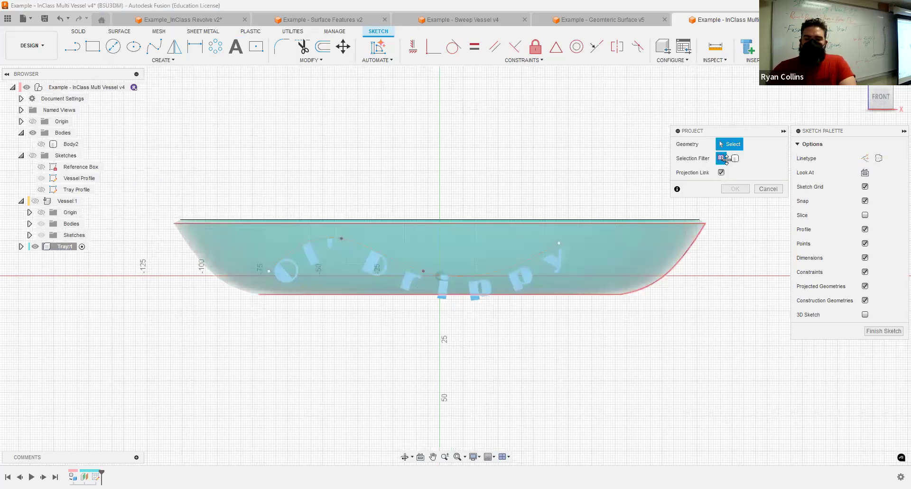
left_click(646, 222)
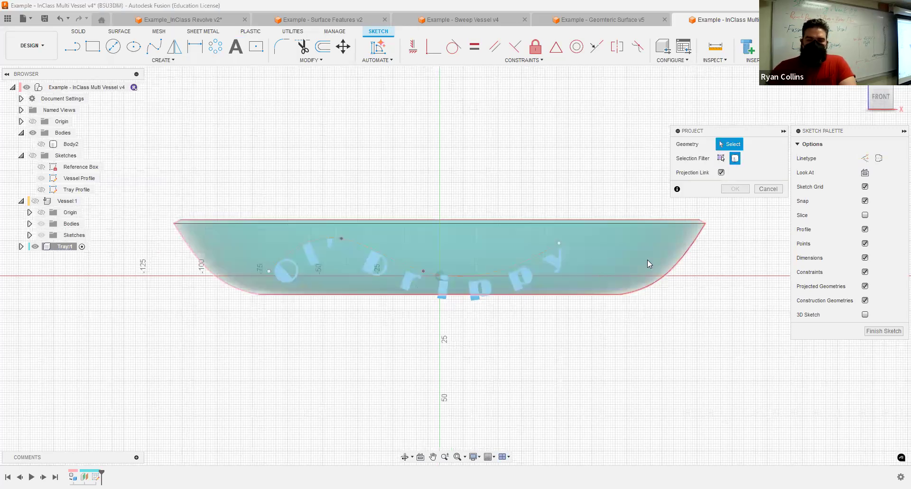
left_click(647, 261)
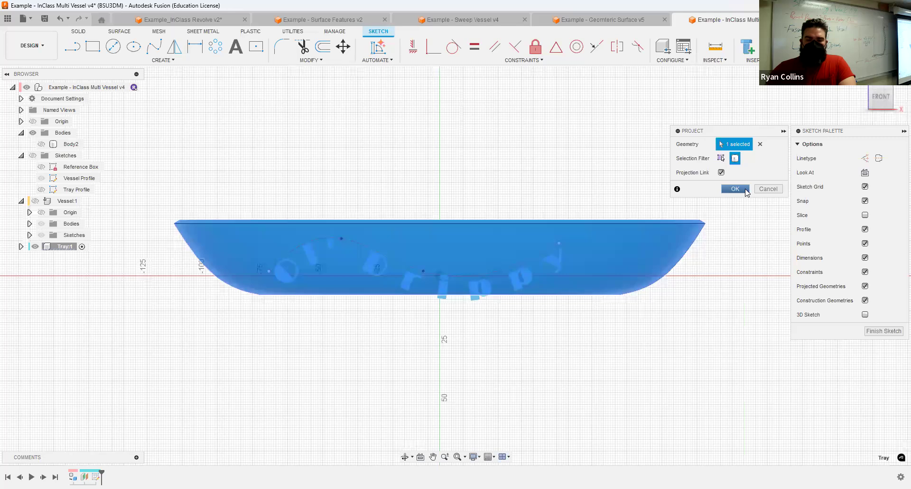
Step: Hide the tray's bodies to inspect the projected outline with the lettering, and face the sketch from the front
left_click(21, 247)
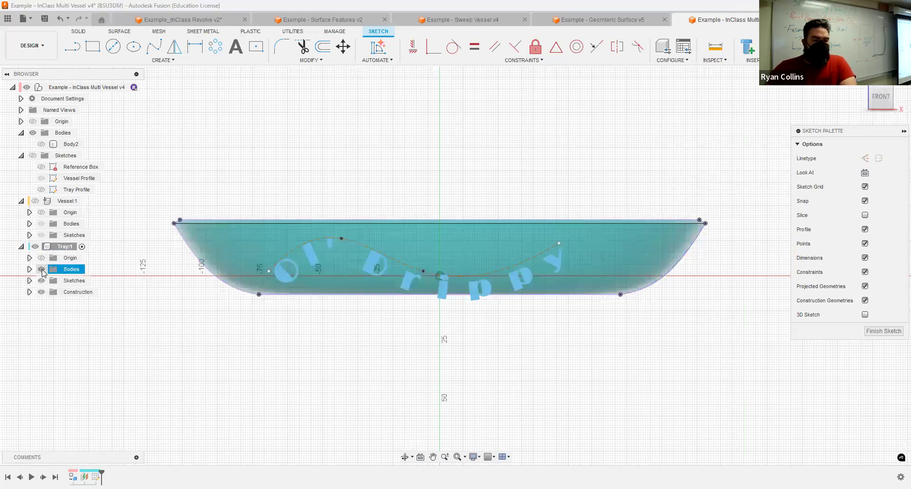
left_click(41, 269)
mouse_move(453, 389)
middle_mouse_down("shift")
mouse_move(512, 389)
mouse_move(484, 392)
middle_mouse_up("shift")
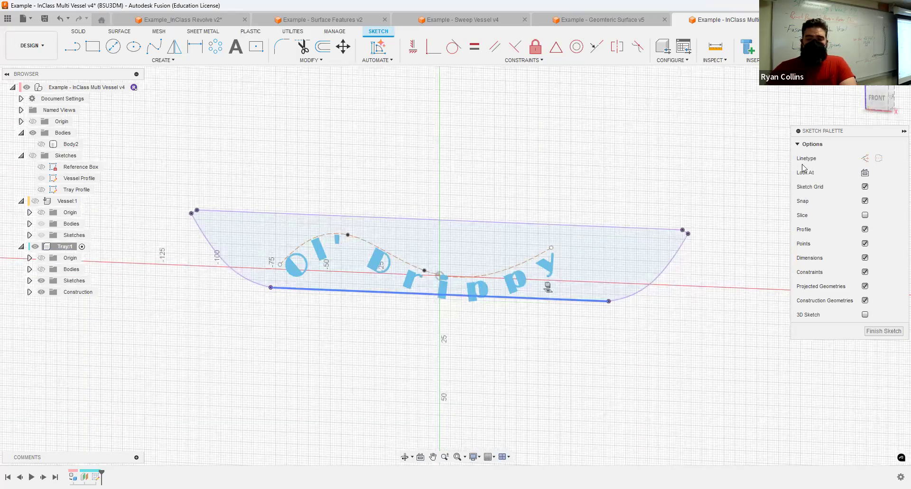
left_click(875, 100)
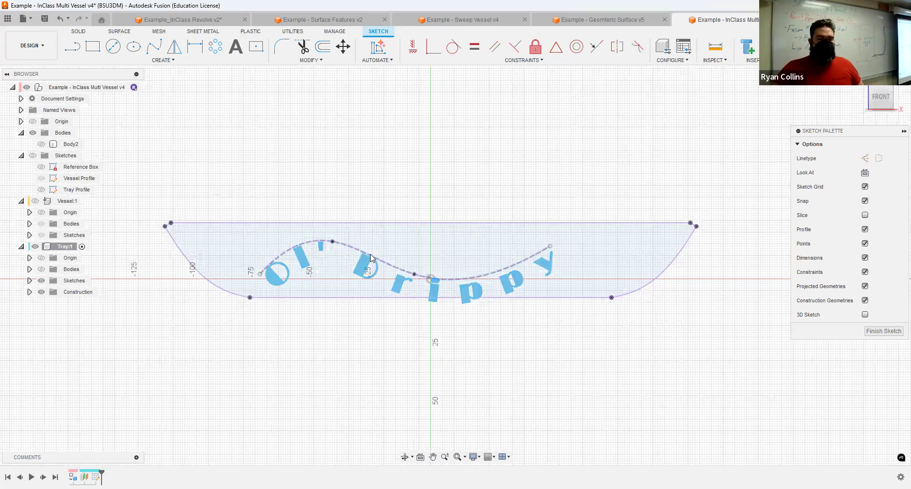
Step: Move the text's wavy spline 5 mm up and 7 mm to the right within the projected outline
left_click(370, 258)
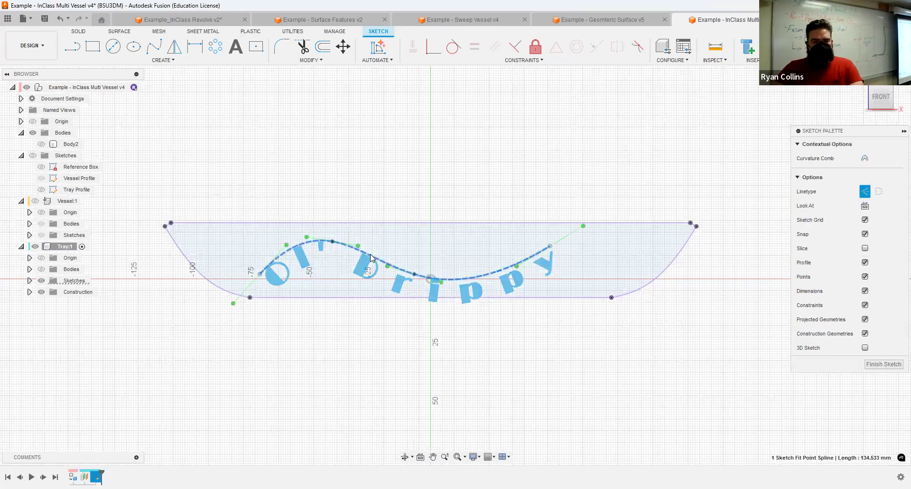
key("m")
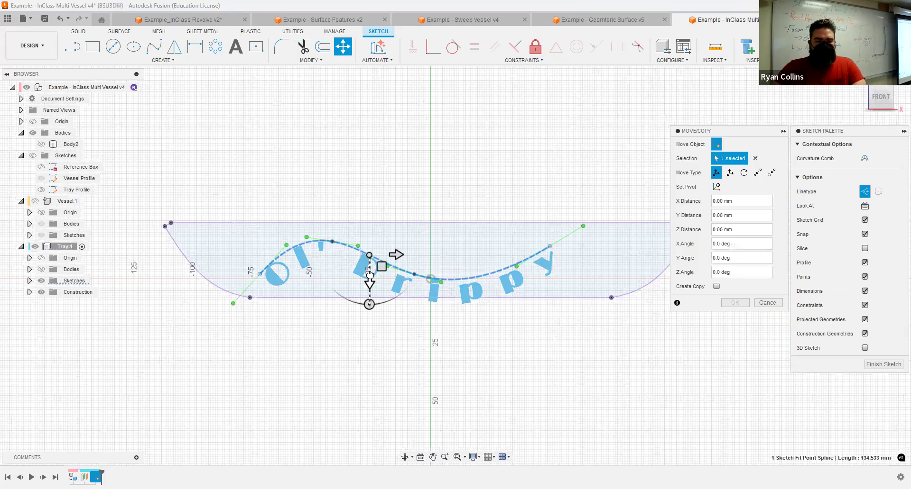
left_click_drag(370, 273, 370, 262)
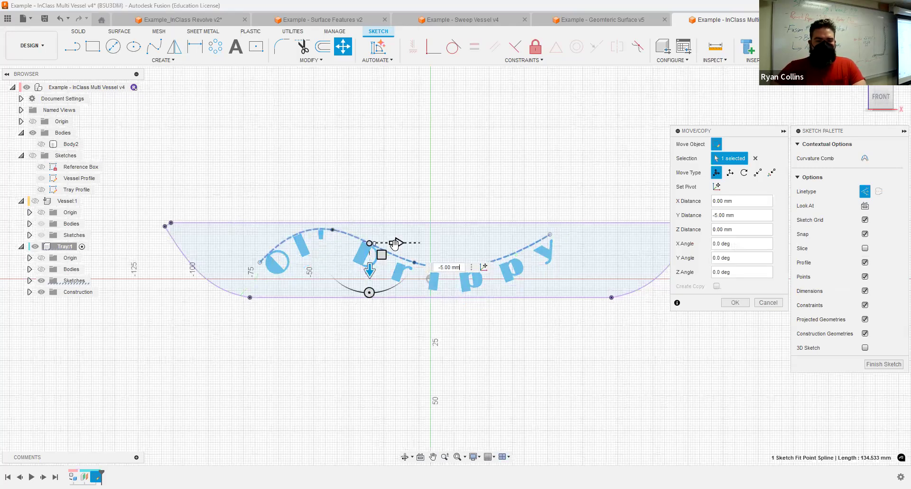
left_click_drag(397, 242, 411, 244)
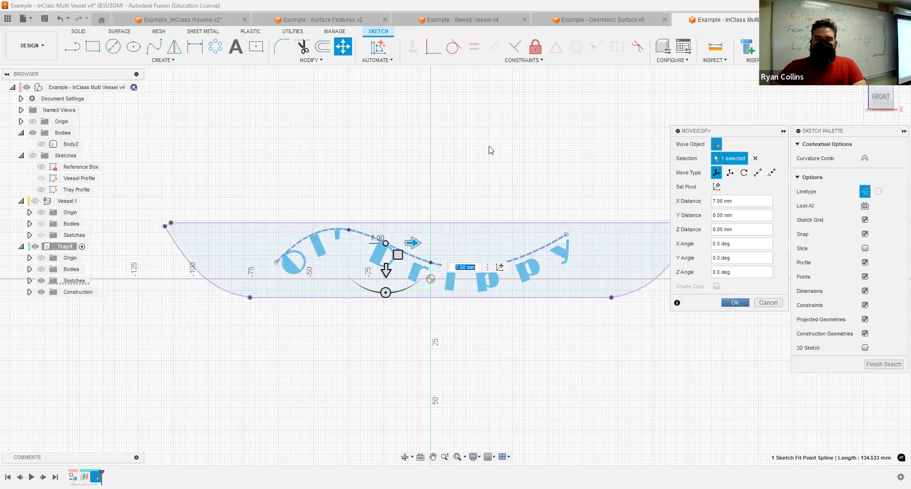
key("Return")
Step: Finish the text sketch and show the tray's bodies again
left_click(883, 331)
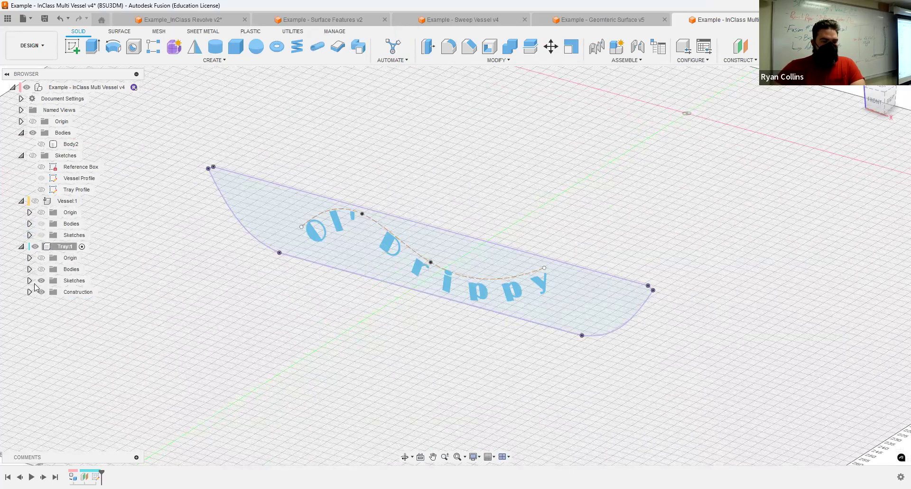
left_click(41, 269)
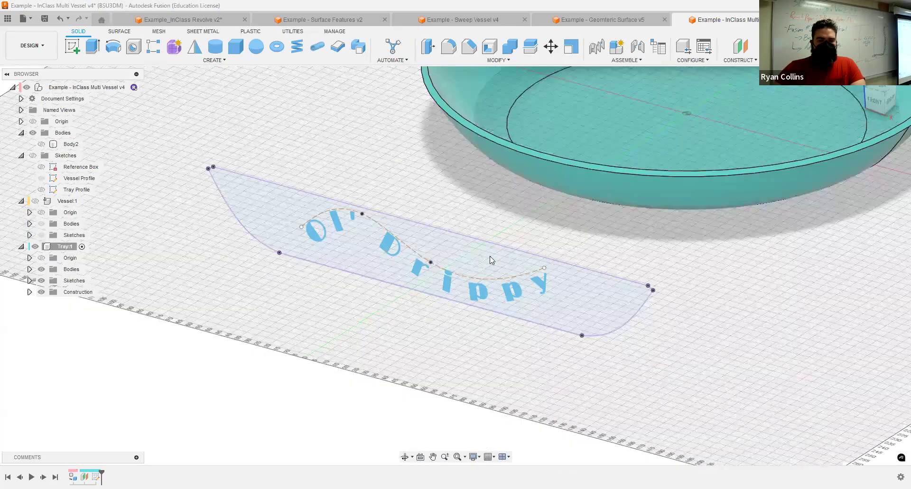
middle_click_drag(490, 260, 449, 203, "shift")
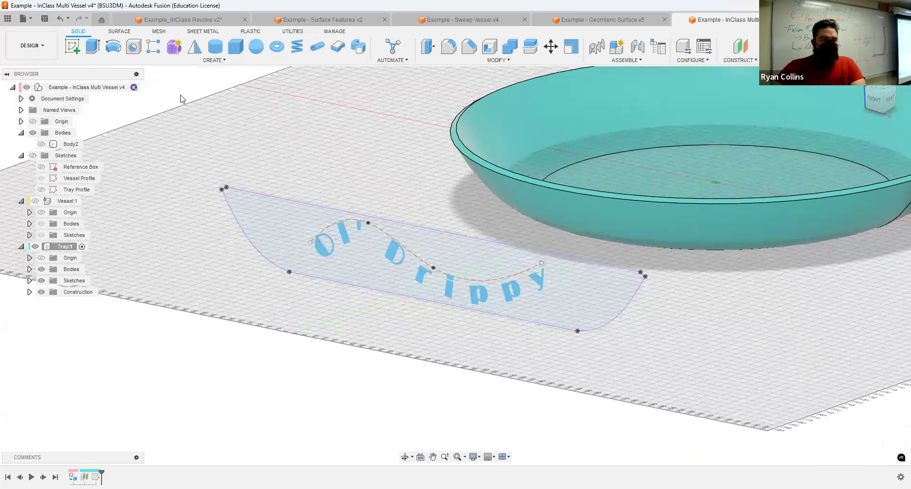
left_click(214, 60)
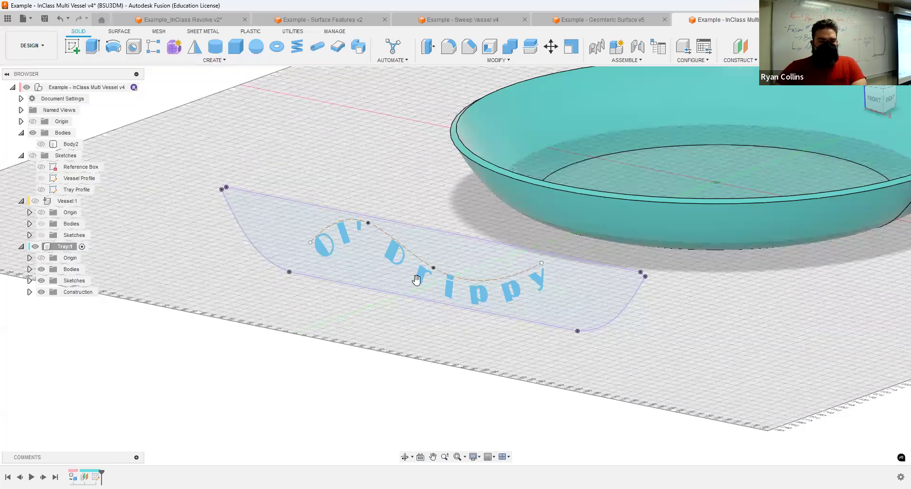
key("e")
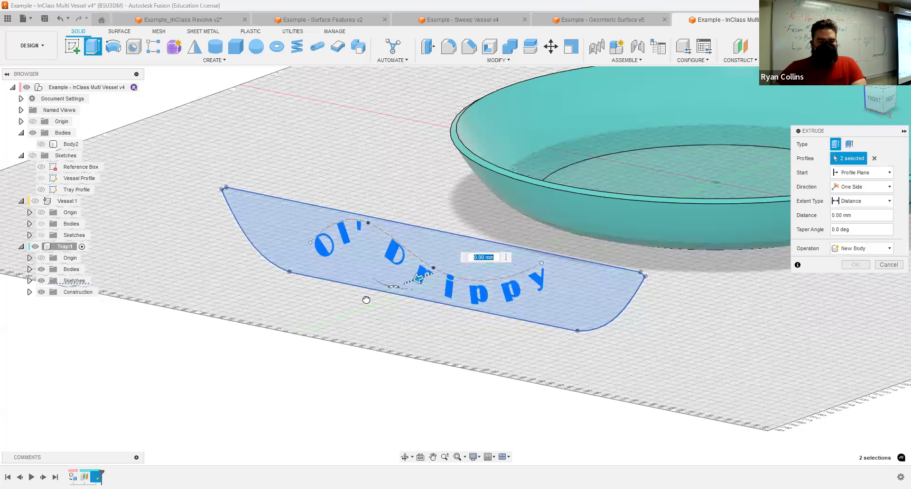
type("43")
key("Return")
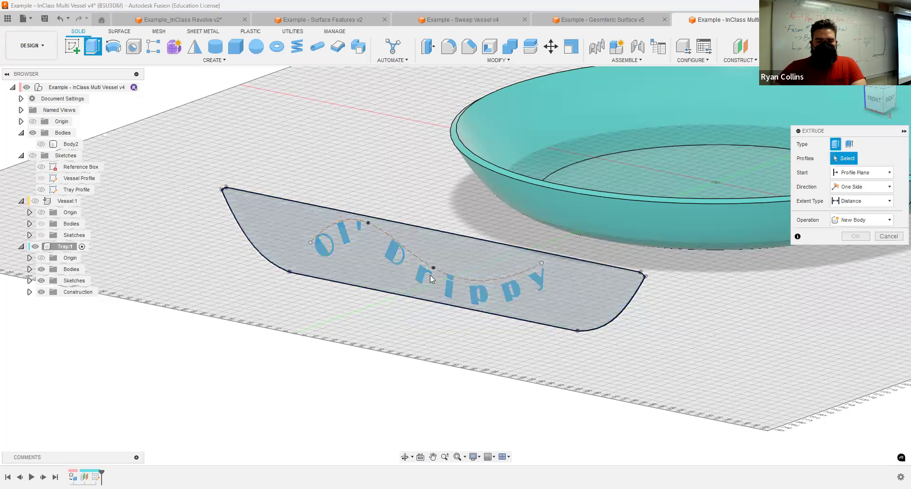
left_click(393, 305)
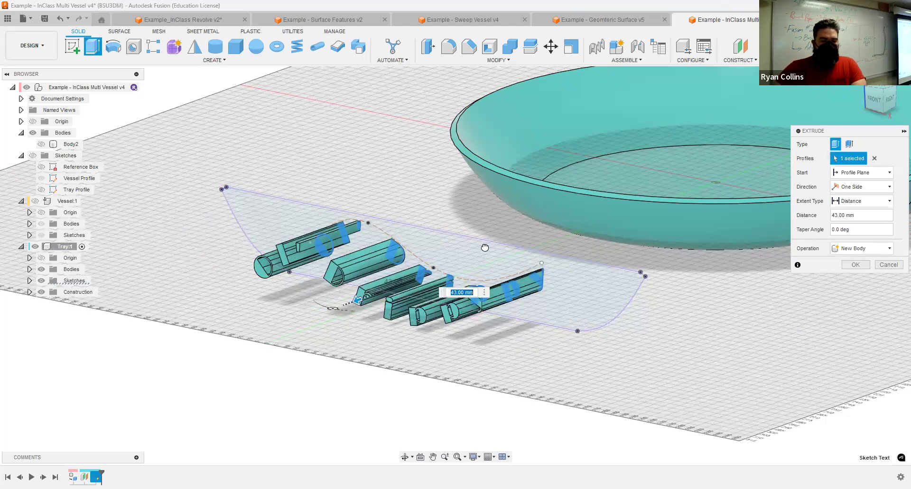
left_click_drag(454, 269, 498, 251)
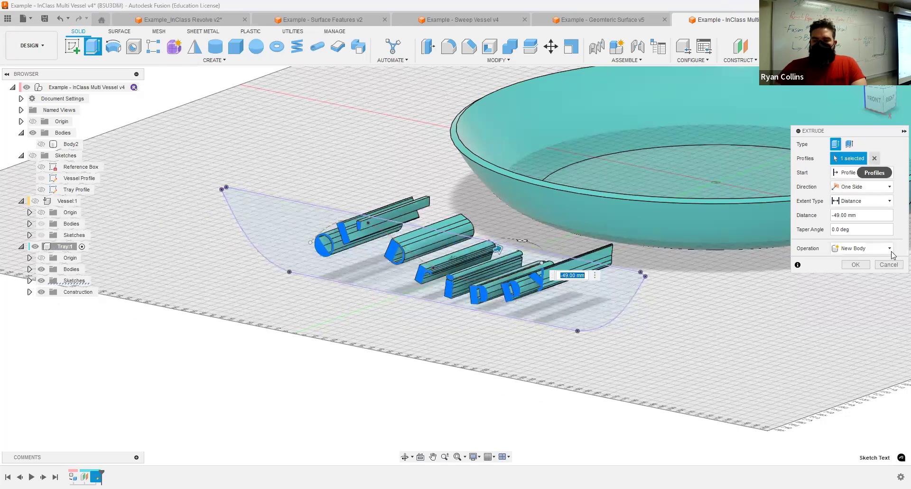
key("Escape")
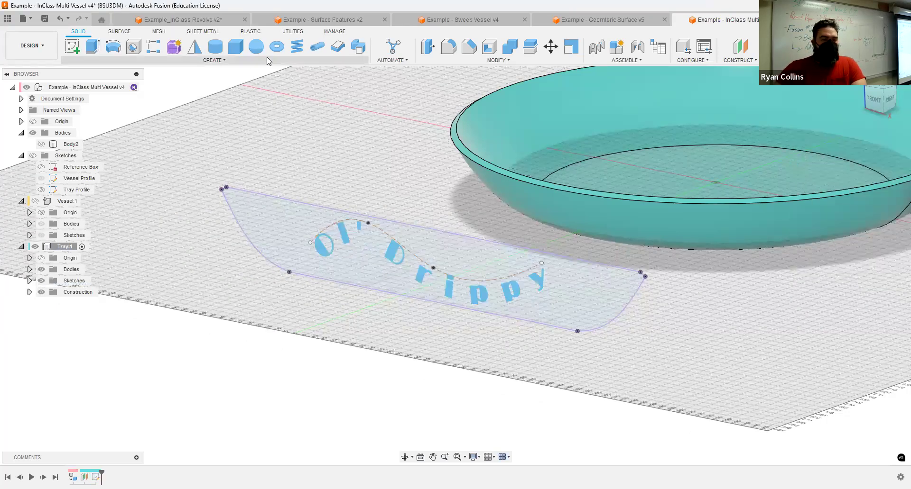
Step: Try to emboss the "Ol' Drippy" text onto the tray's outer side face, with tangent chaining turned off
left_click(223, 60)
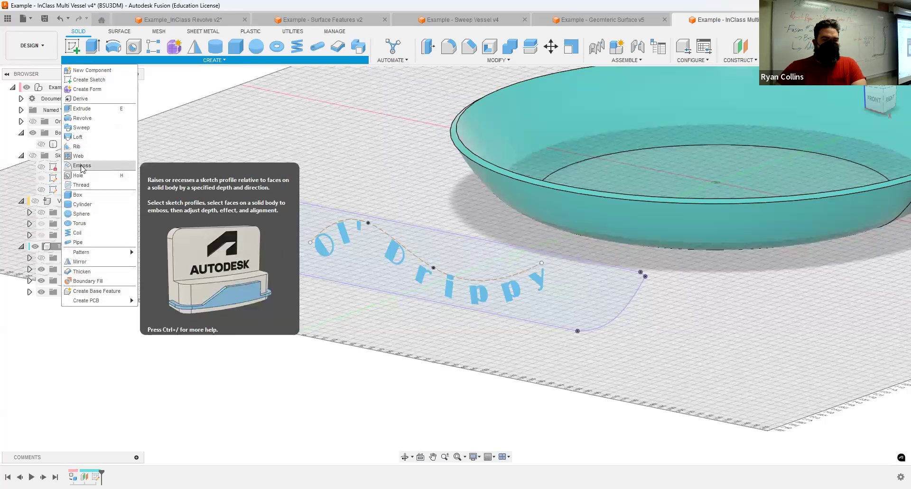
left_click(514, 295)
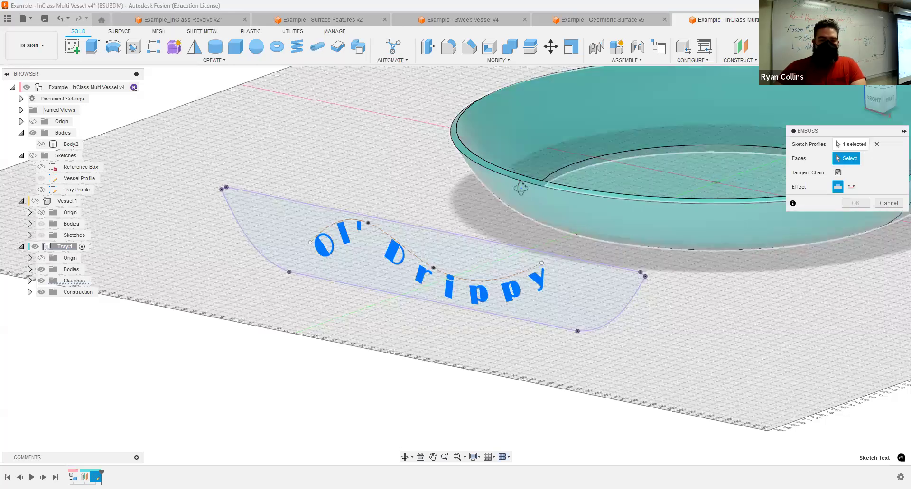
middle_click_drag(520, 189, 521, 194, "shift")
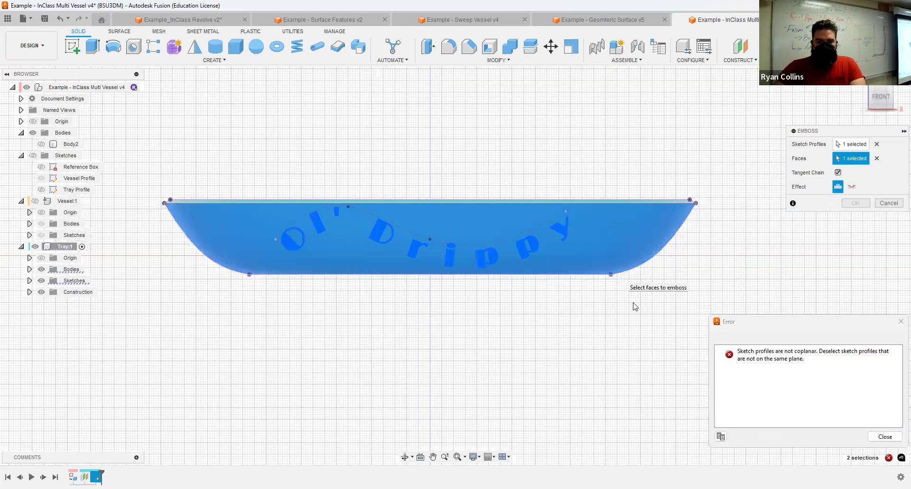
mouse_move(608, 309)
middle_mouse_down("shift")
mouse_move(558, 320)
mouse_move(606, 309)
middle_mouse_up("shift")
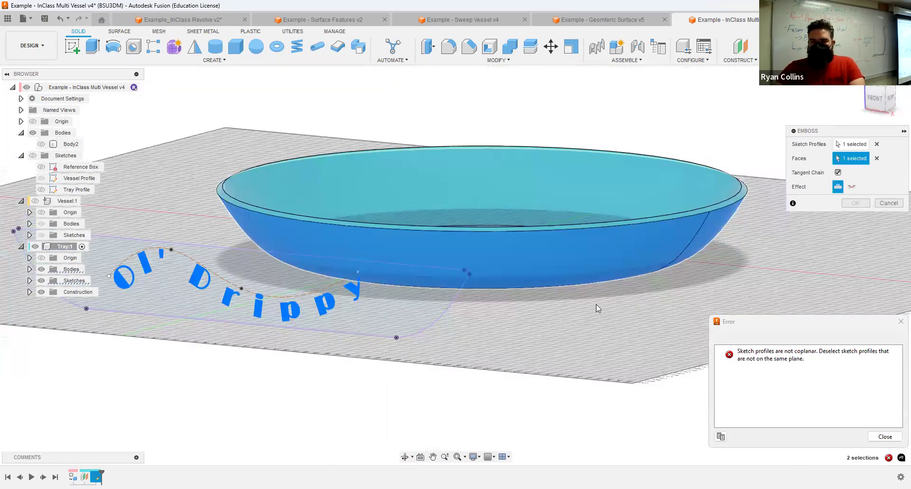
left_click(838, 173)
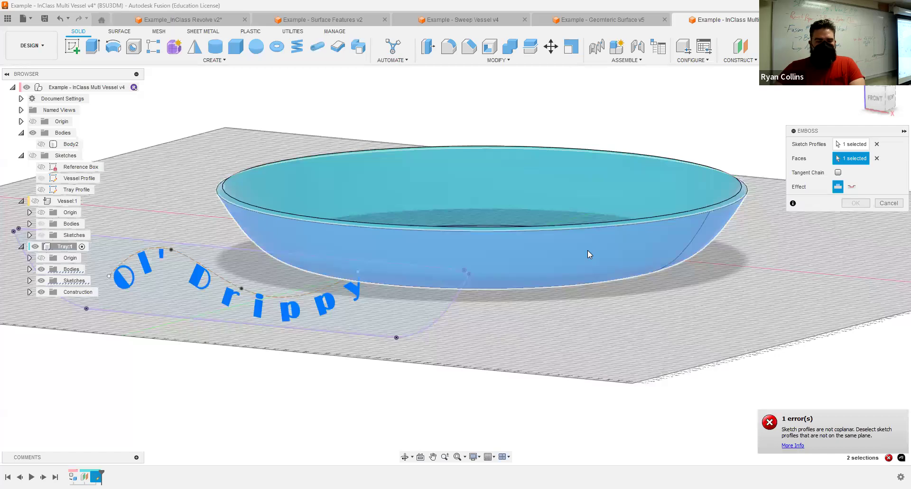
left_click(851, 187)
left_click(836, 187)
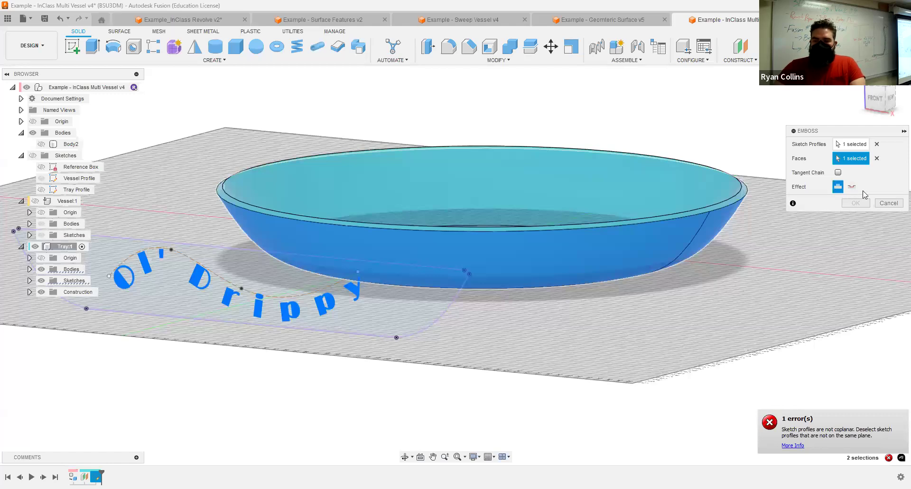
left_click(889, 204)
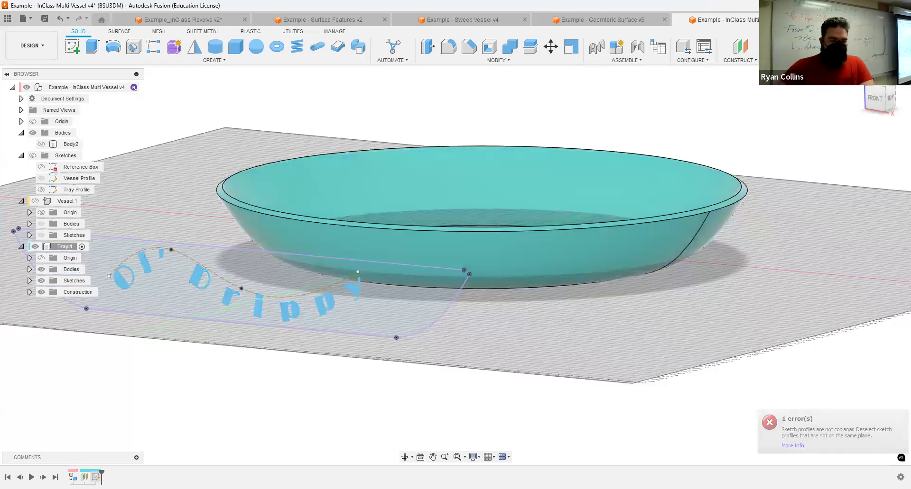
Step: Flatten the text's spline, placing its ends at about X -70, Z 9 and X 61, Z 16 mm and its third point at X 2, Z 10
right_click(97, 477)
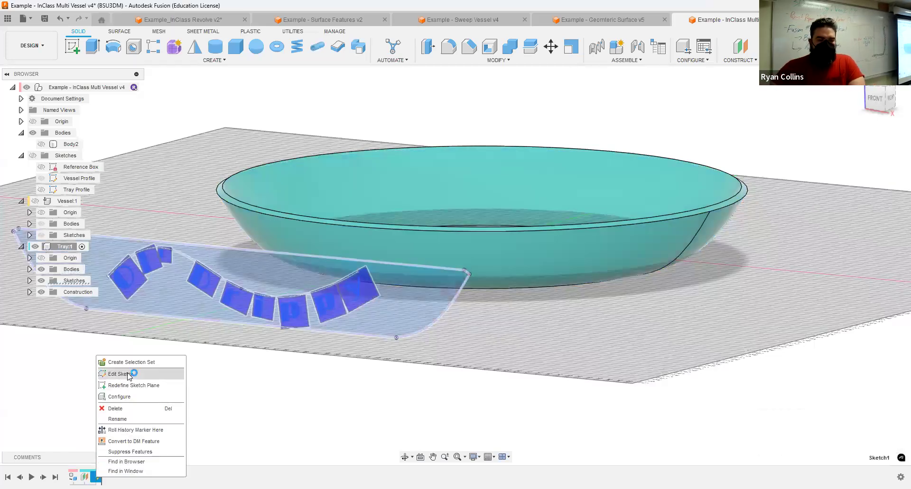
left_click(120, 375)
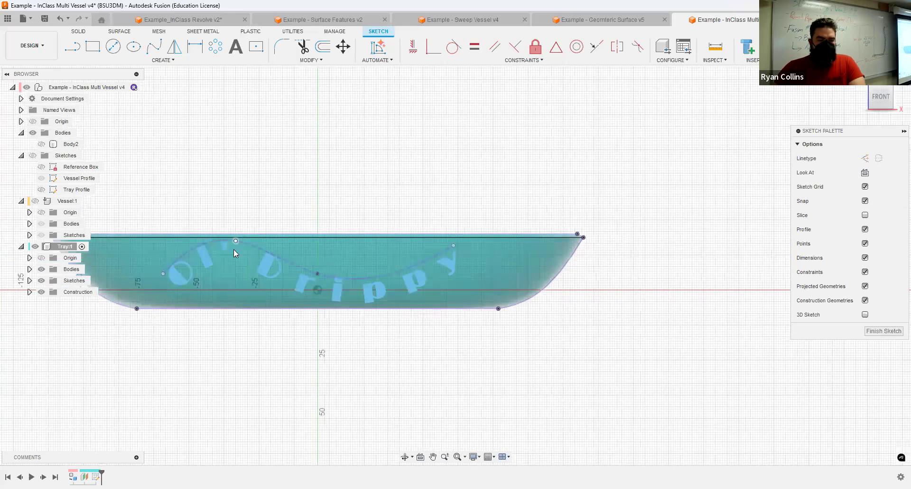
left_click_drag(233, 250, 232, 252)
mouse_move(456, 247)
left_mouse_down()
mouse_move(479, 246)
mouse_move(461, 252)
left_mouse_up()
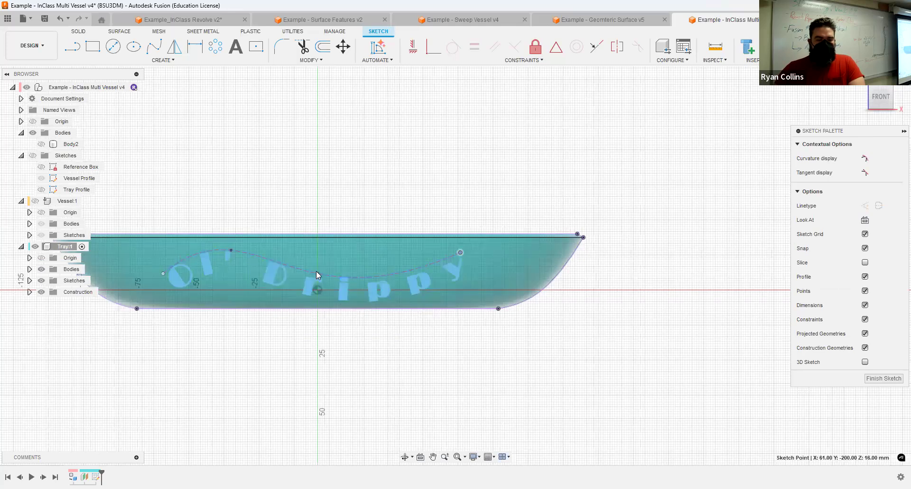
left_click_drag(320, 260, 326, 253)
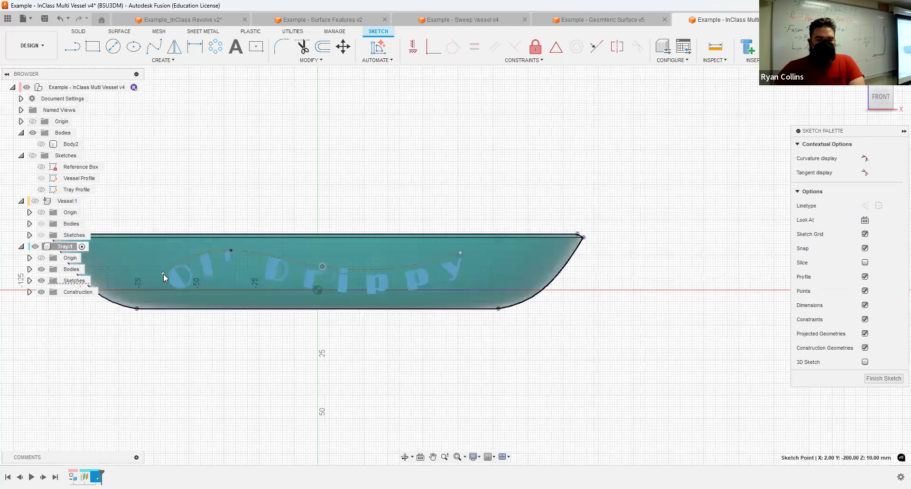
left_click_drag(160, 273, 156, 270)
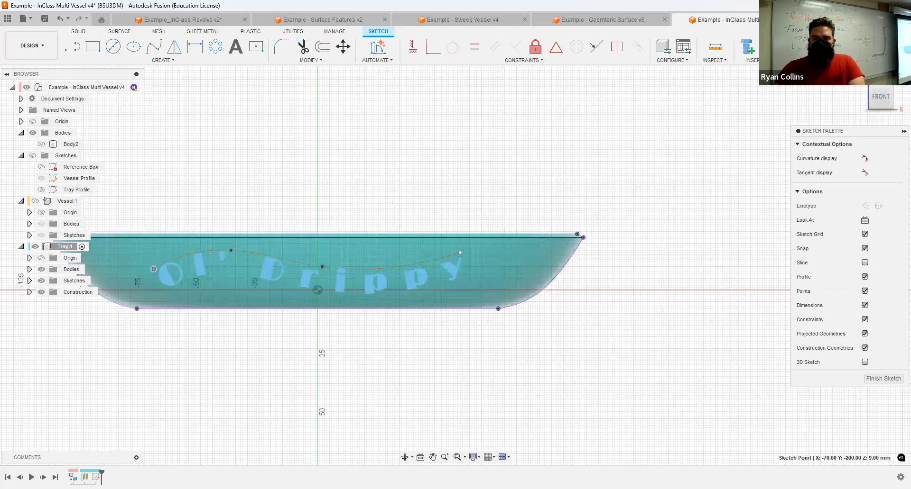
left_click(828, 46)
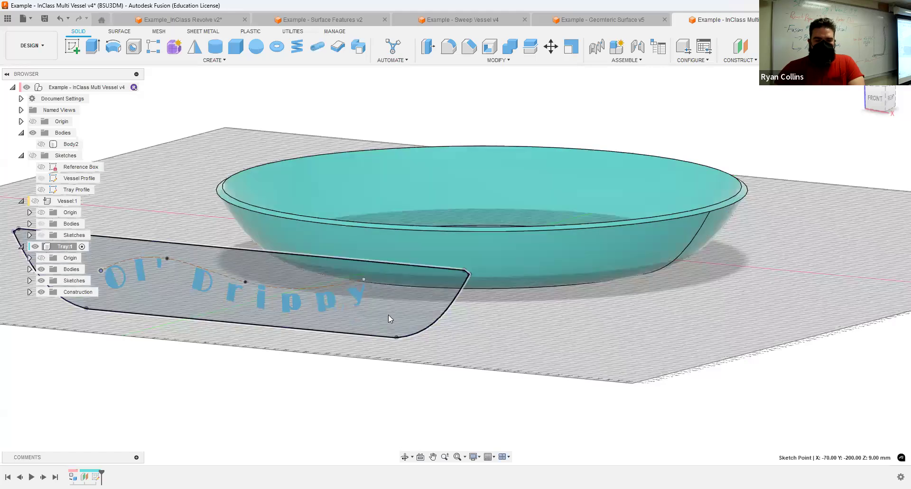
Step: Try to emboss the "Ol' Drippy" text onto the tray's outer side face with tangent chaining on, and open the error details
left_click(212, 60)
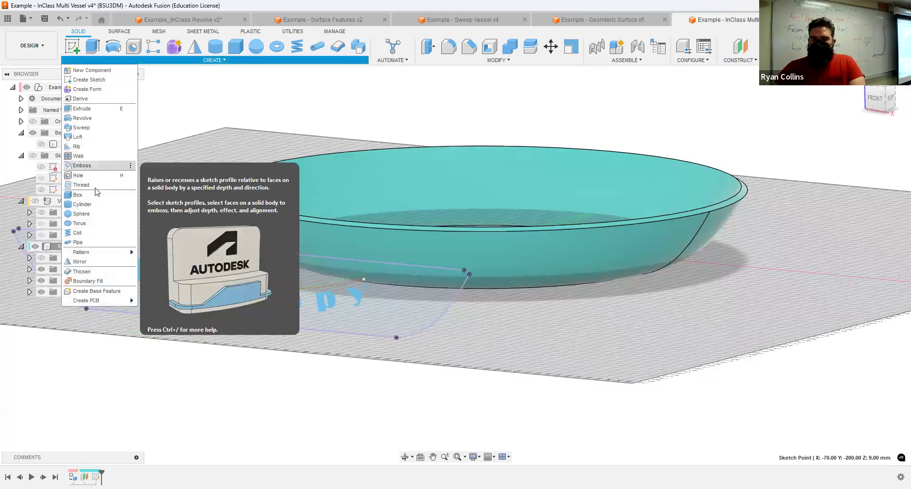
left_click(83, 166)
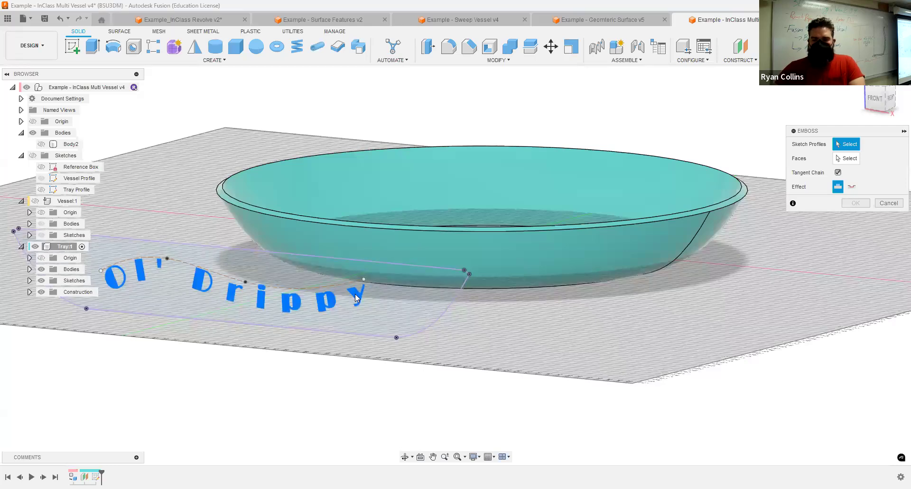
left_click(579, 258)
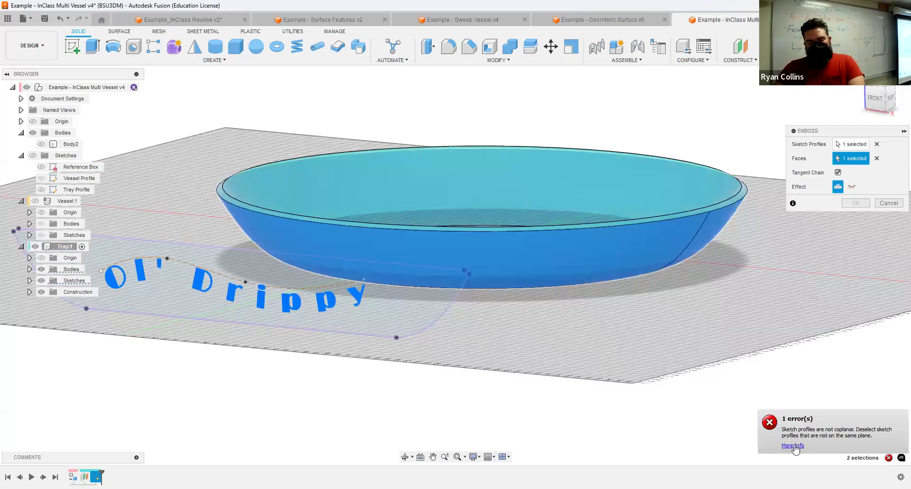
left_click(794, 446)
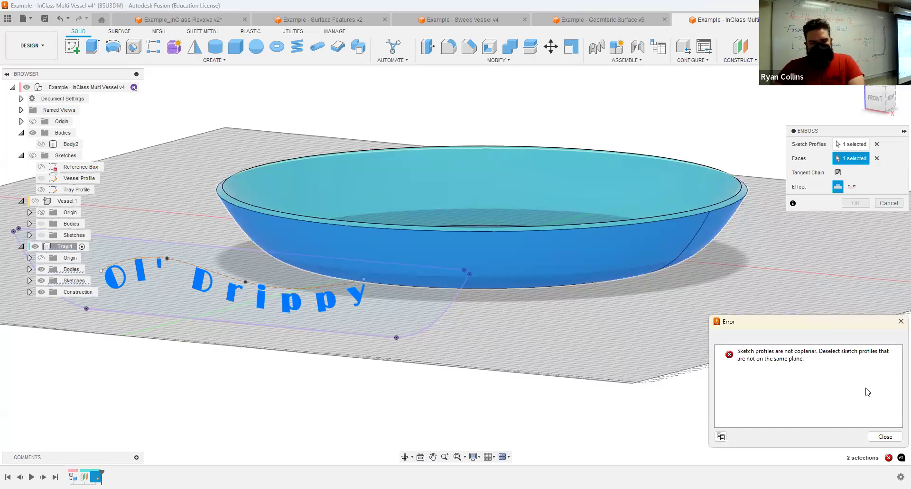
middle_click_drag(579, 336, 572, 337, "shift")
middle_click_drag(457, 349, 558, 340)
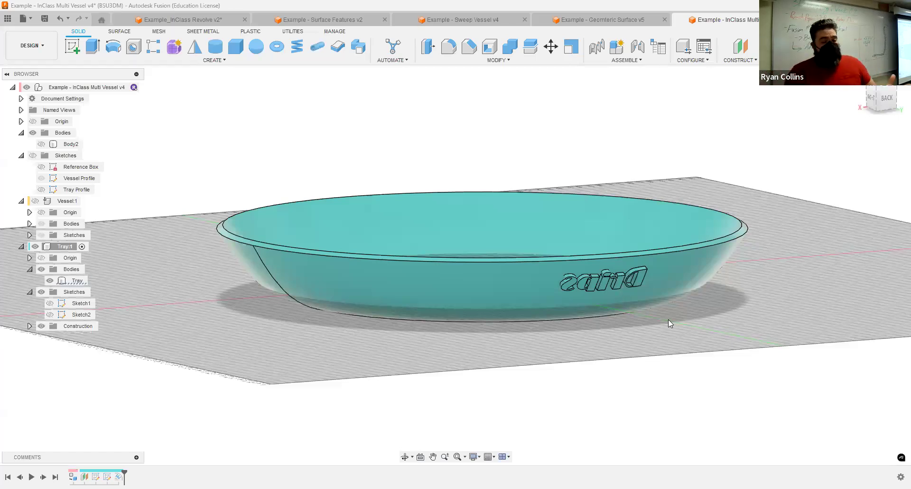
Step: Open the "Drips" text sketch for editing and view it from the front
left_click(269, 300)
left_click(620, 400)
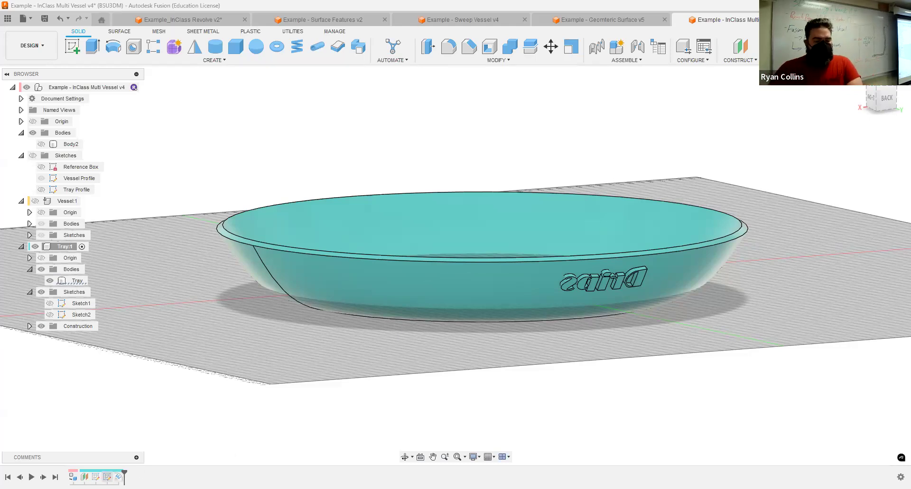
middle_click_drag(166, 421, 140, 459, "shift")
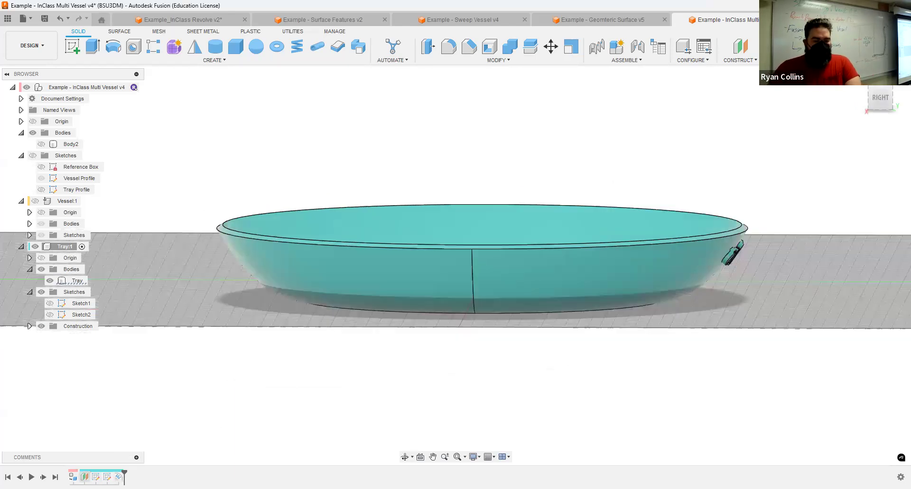
right_click(107, 477)
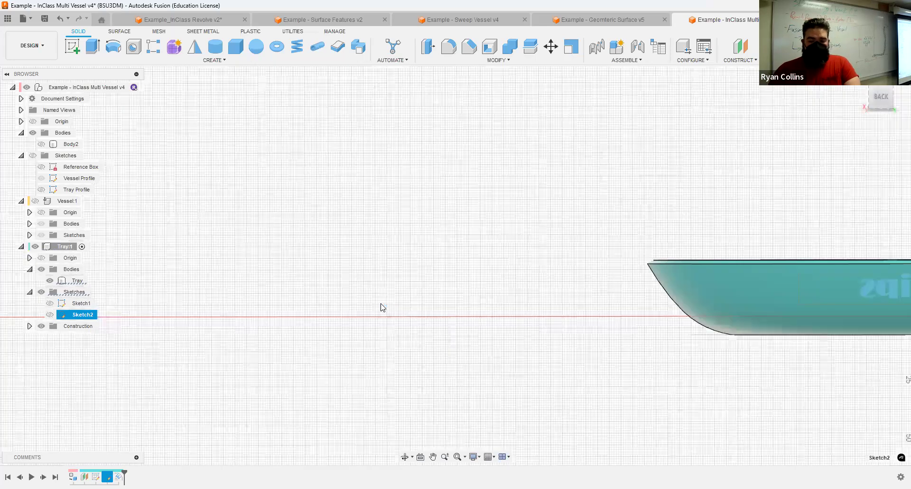
mouse_move(506, 250)
middle_mouse_down("shift")
mouse_move(453, 262)
mouse_move(514, 256)
middle_mouse_up("shift")
middle_click_drag(643, 234, 577, 208, "shift")
left_click(881, 99)
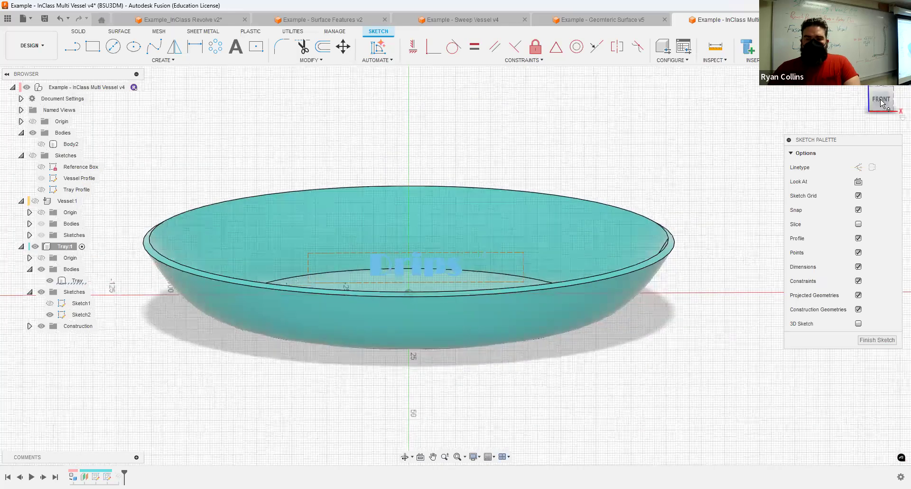
Step: Review the "Drips" text's settings, accept them unchanged, and inspect the lettering from the front and back of the tray
left_click(419, 267)
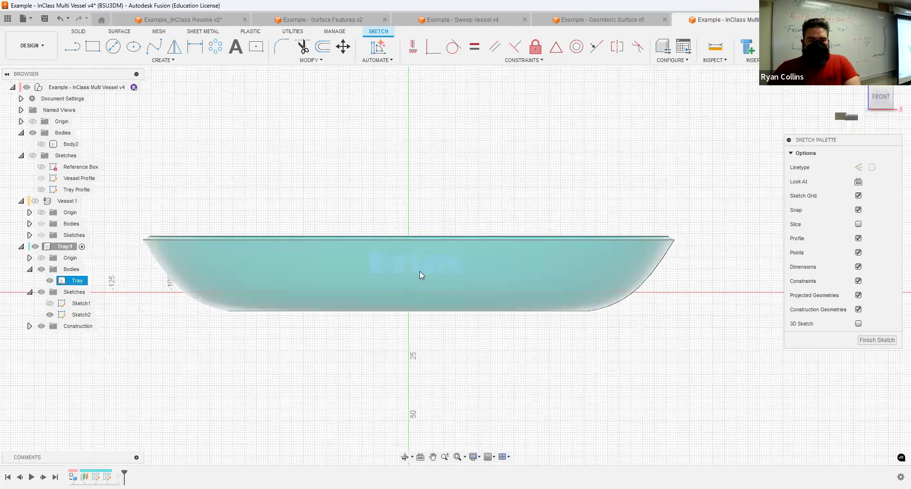
left_click(397, 357)
left_click(455, 273)
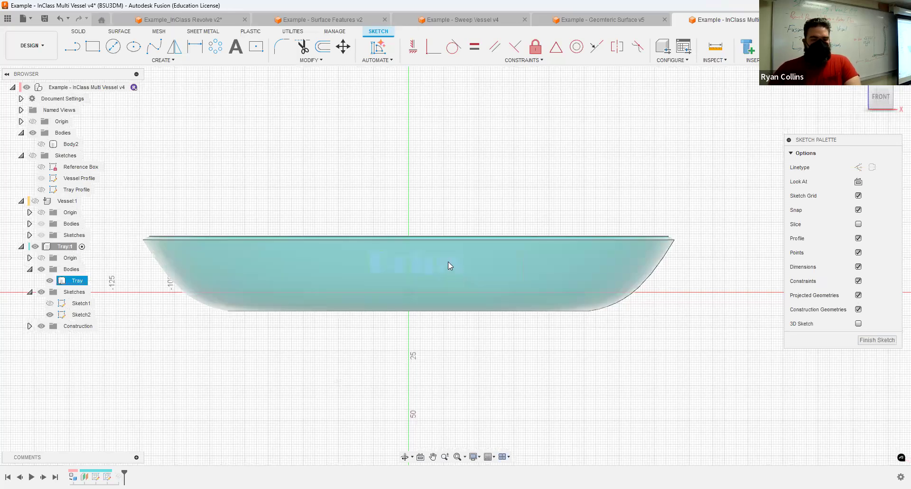
middle_click_drag(448, 205, 436, 269, "shift")
left_click(436, 269)
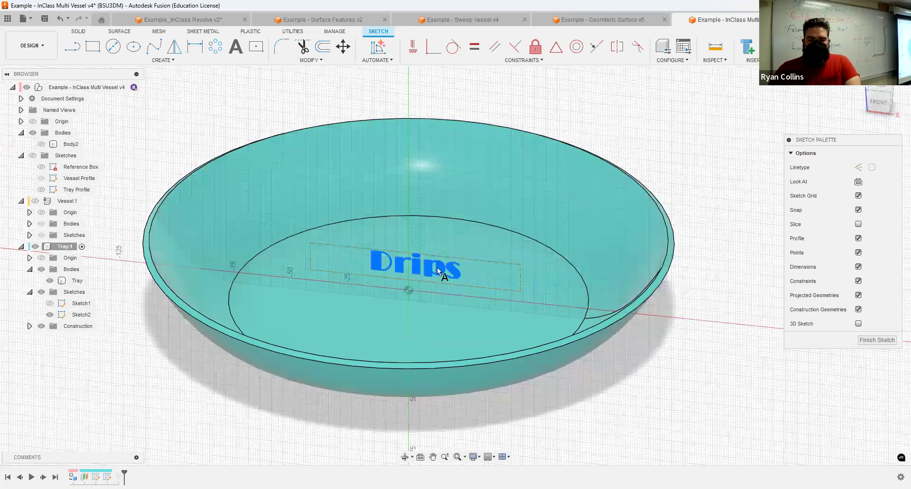
double_click(437, 271)
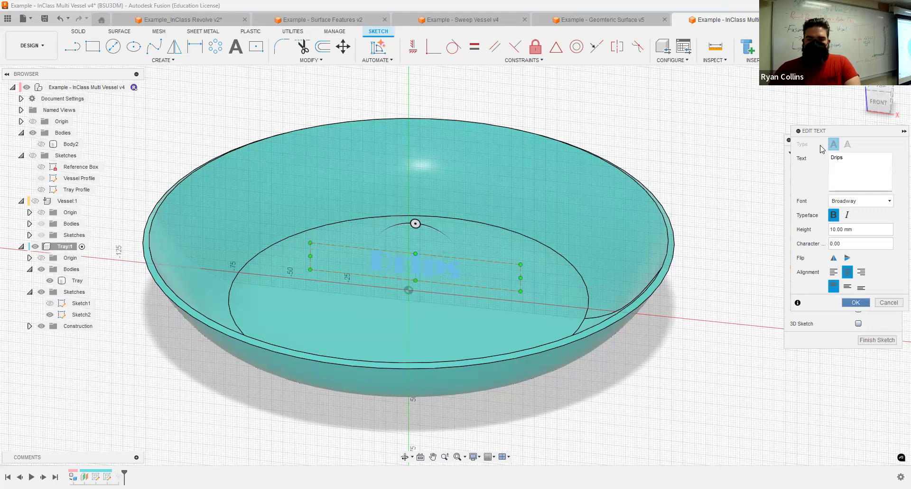
left_click(855, 303)
left_click(879, 102)
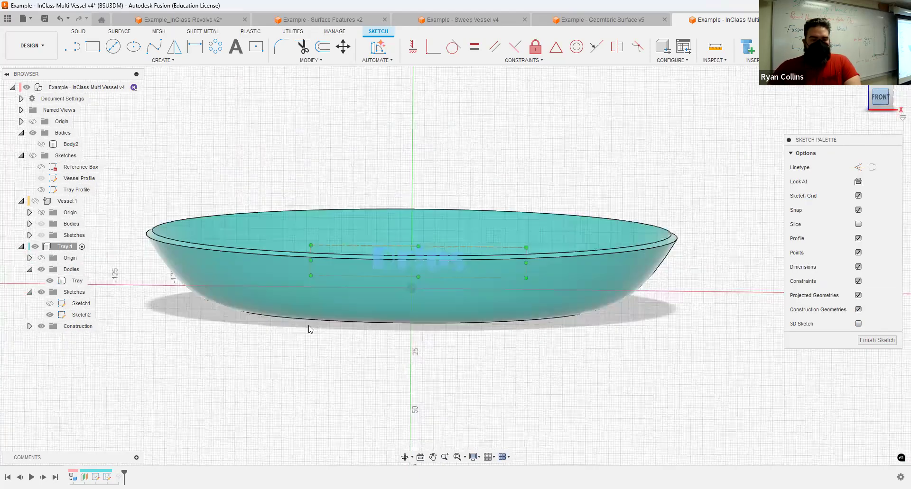
middle_click_drag(357, 337, 528, 223, "shift")
mouse_move(619, 148)
middle_mouse_down("shift")
mouse_move(531, 155)
mouse_move(539, 155)
mouse_move(210, 264)
middle_mouse_up("shift")
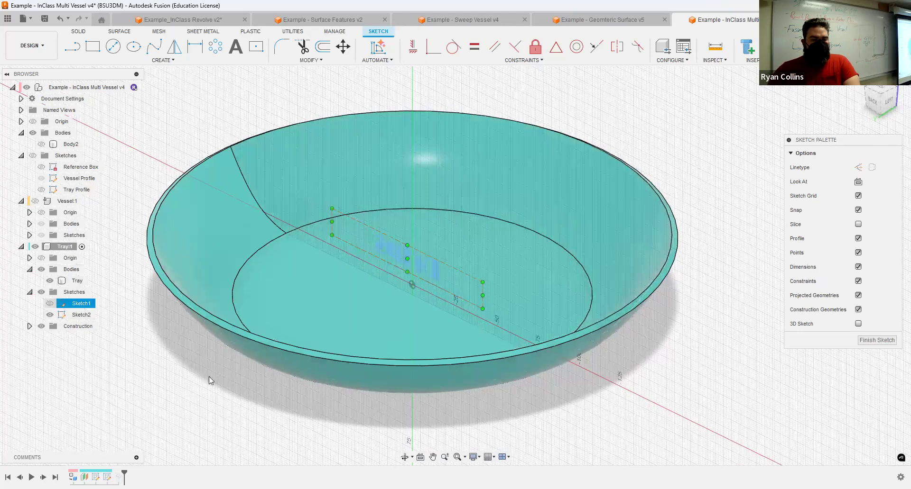
Step: Reopen the "Drips" sketch behind the reversed lettering on the tray's back and flip its text horizontally
middle_click_drag(481, 307, 521, 254)
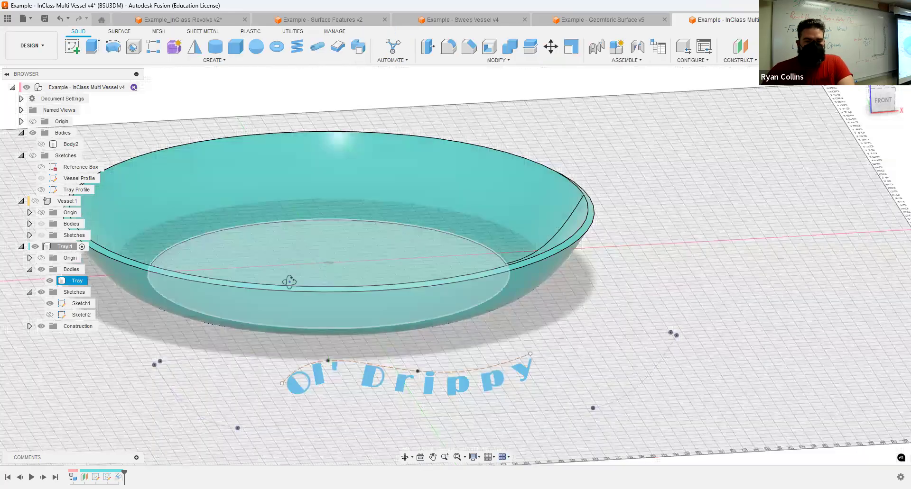
mouse_move(289, 283)
middle_mouse_down("shift")
mouse_move(364, 282)
mouse_move(375, 266)
mouse_move(393, 278)
middle_mouse_up("shift")
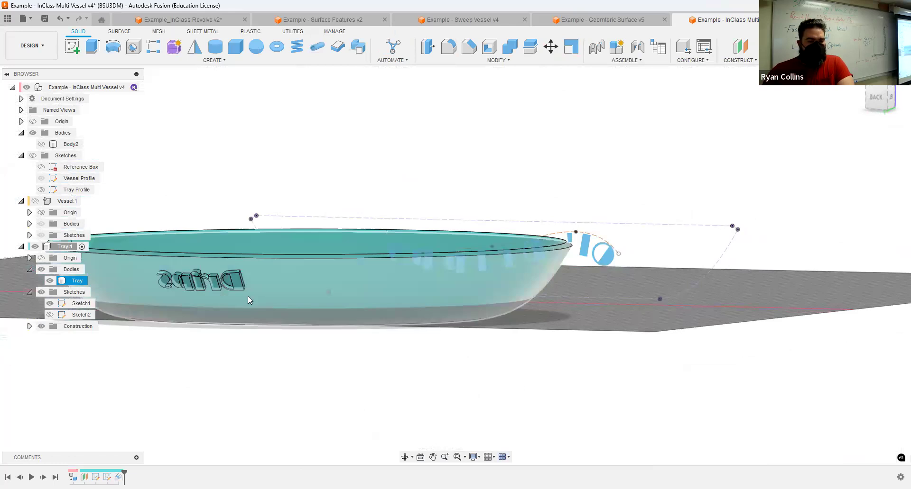
middle_click_drag(257, 282, 283, 266, "shift")
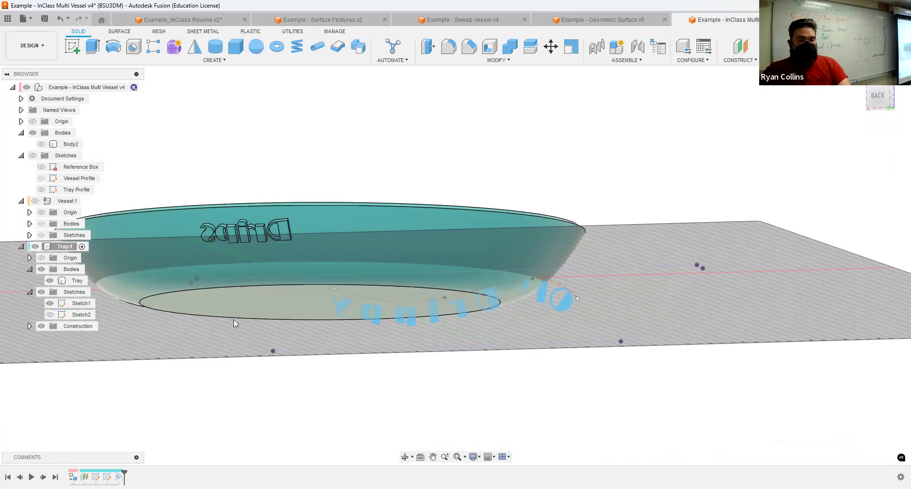
right_click(107, 477)
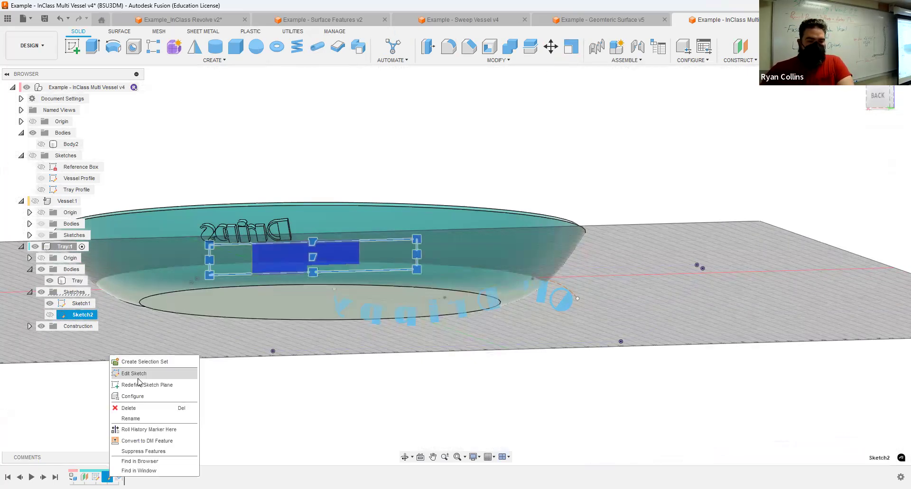
left_click(138, 376)
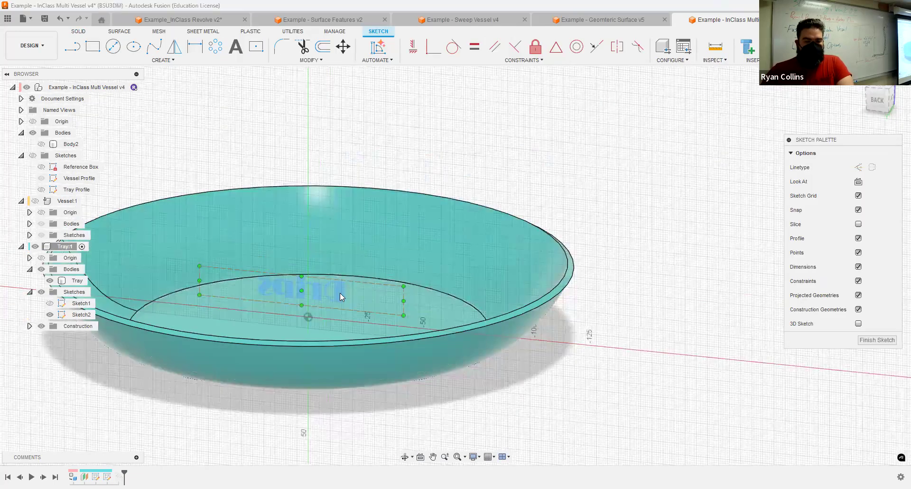
left_click(314, 293)
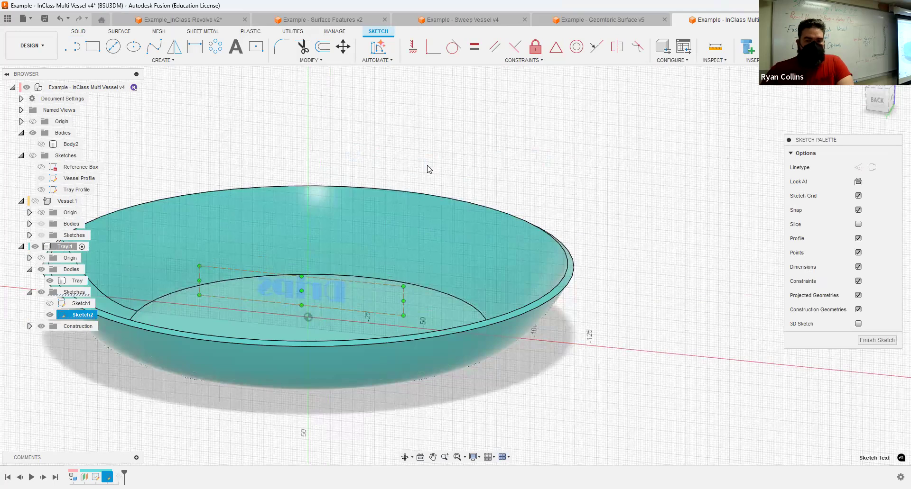
left_click(429, 170)
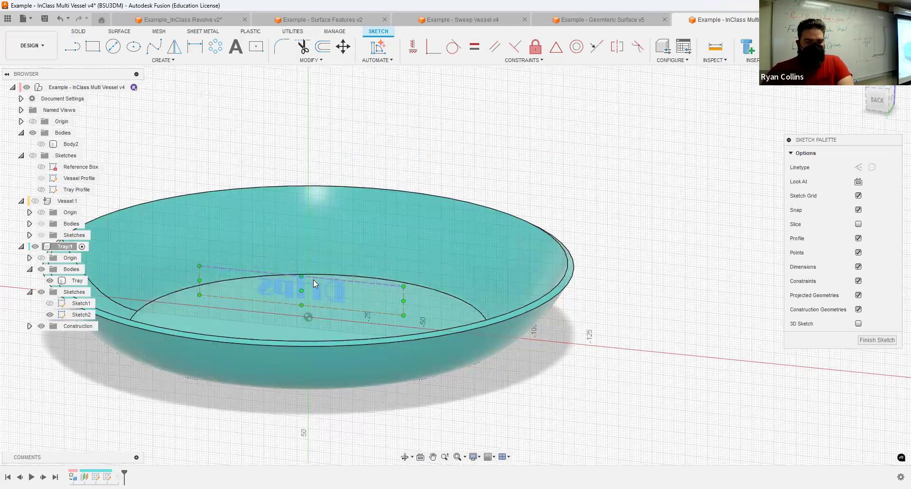
double_click(339, 295)
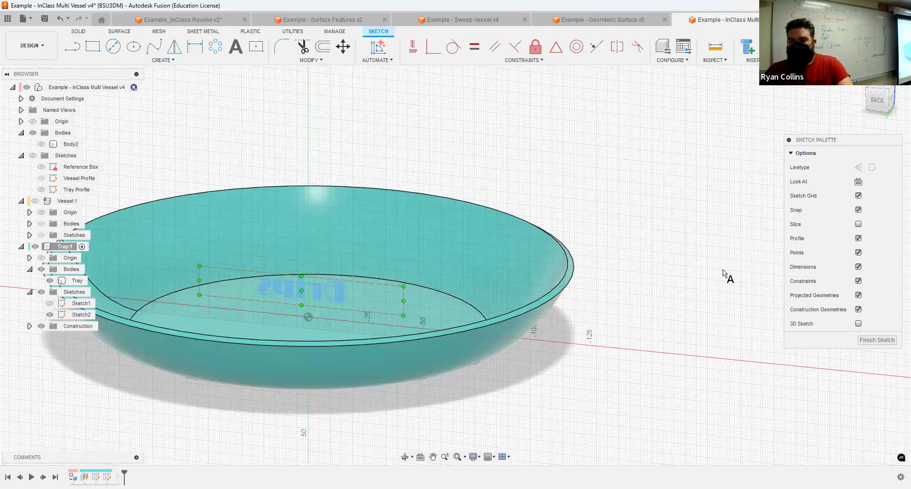
left_click(834, 258)
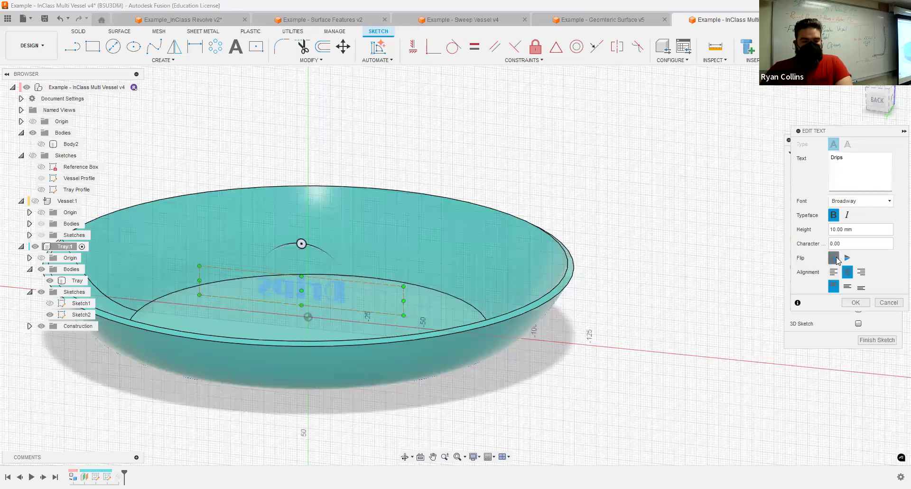
left_click(860, 305)
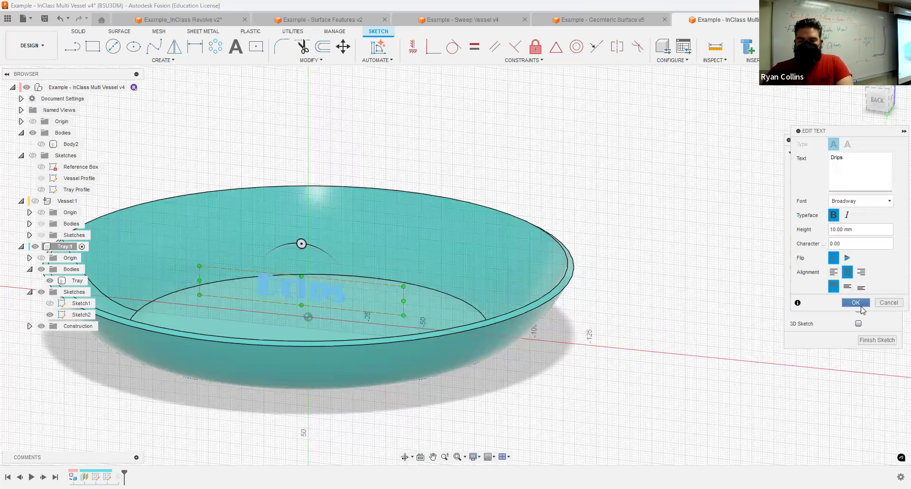
Step: Finish the sketch containing the Drips text and check the embossed lettering on the tray's outer wall
left_click(863, 339)
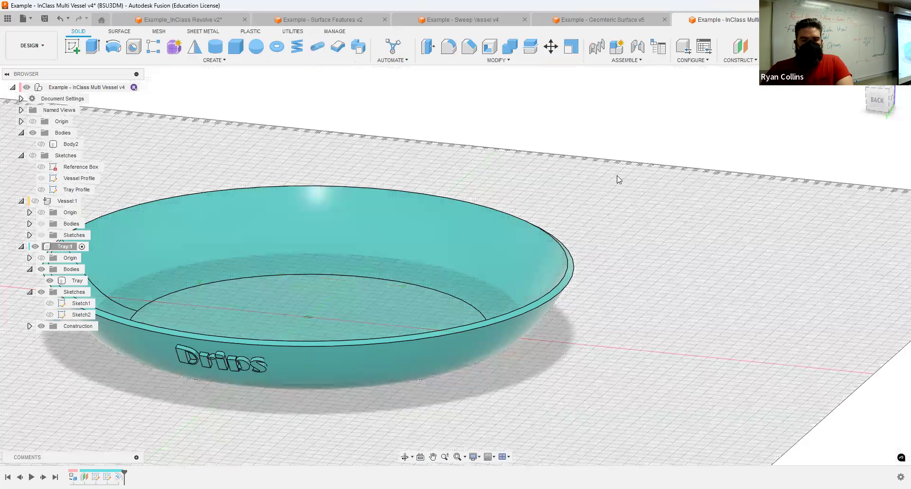
middle_click_drag(618, 237, 468, 248, "shift")
scroll(661, 240, "down", 5)
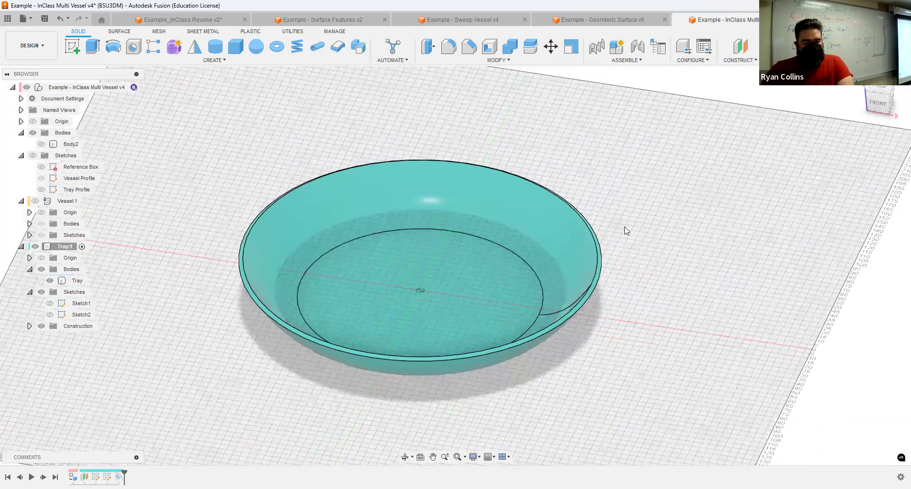
middle_click_drag(626, 204, 758, 174, "shift")
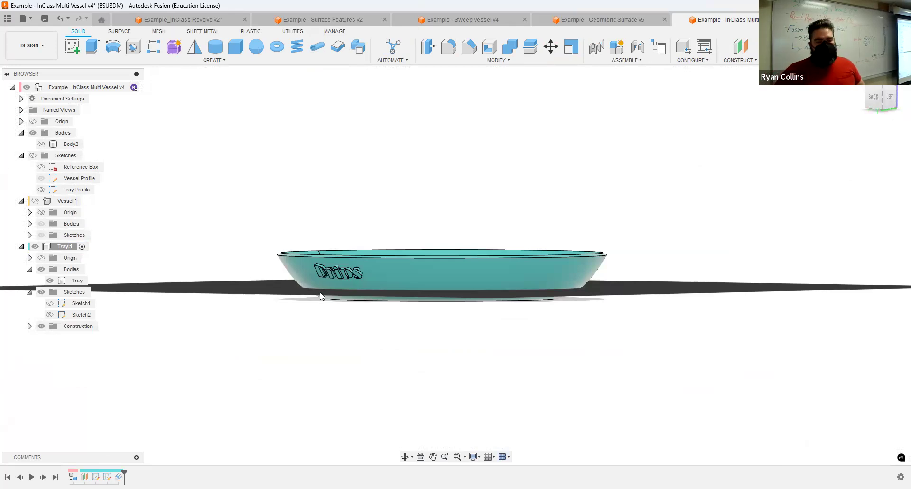
scroll(334, 288, "up", 3)
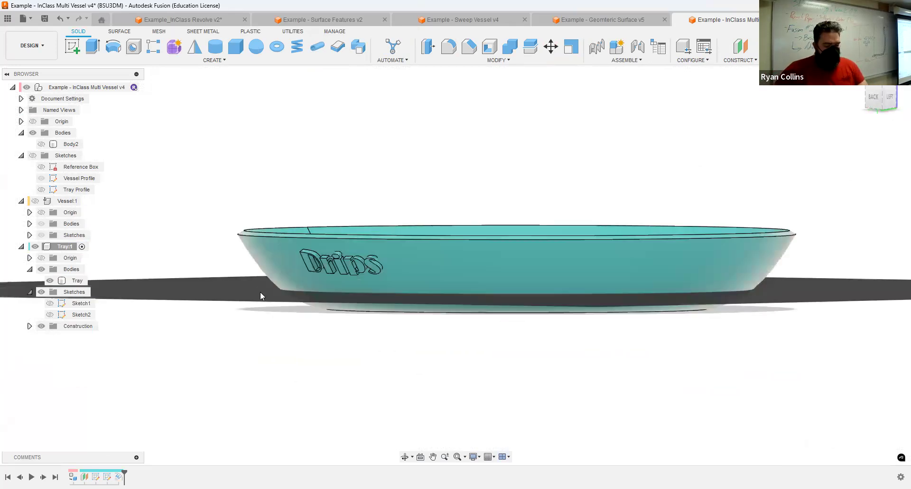
mouse_move(336, 332)
middle_mouse_down("shift")
mouse_move(293, 329)
mouse_move(305, 318)
mouse_move(290, 325)
mouse_move(322, 332)
middle_mouse_up("shift")
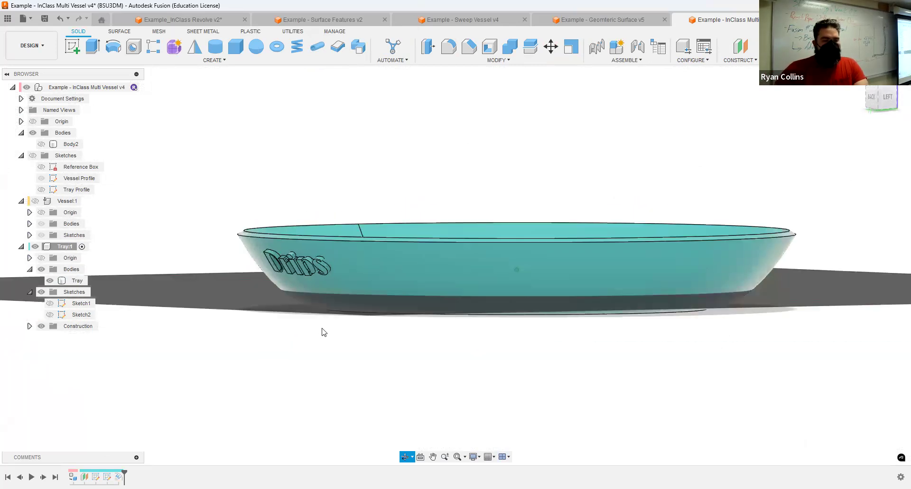
Step: Start a circular pattern in the Tray component for repeating the embossed lettering
left_click(221, 61)
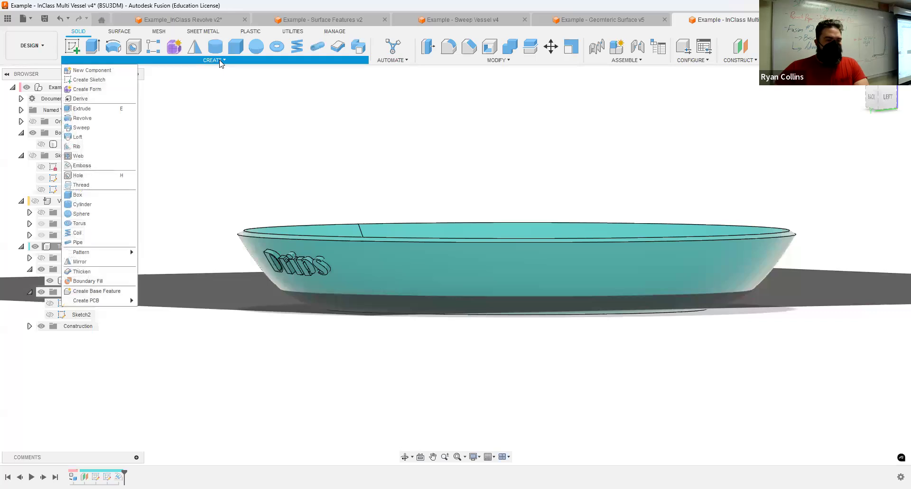
mouse_move(114, 252)
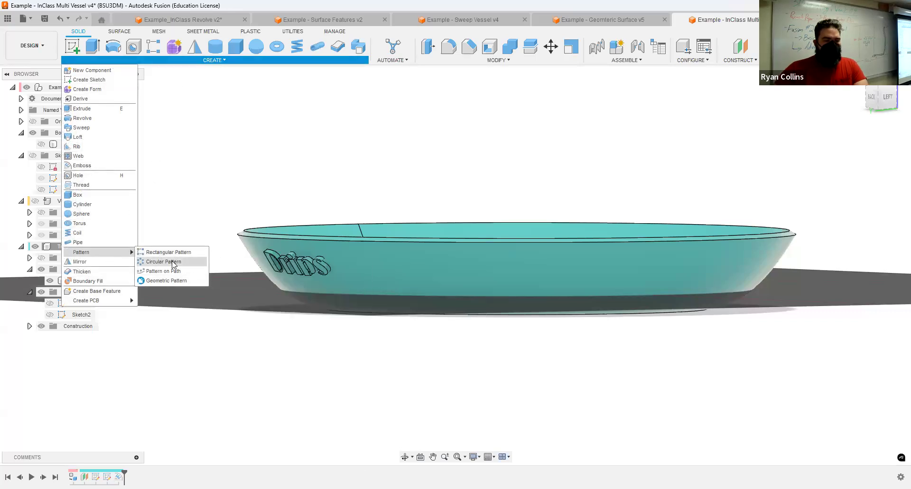
left_click(173, 263)
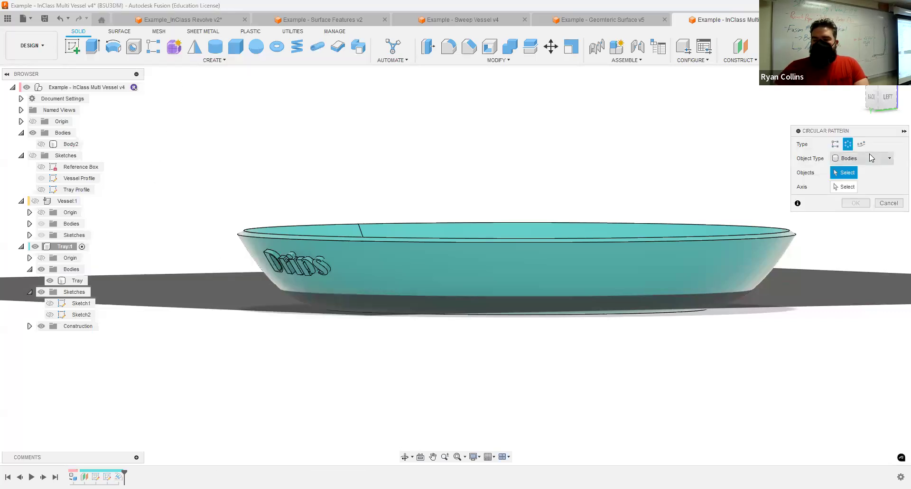
Step: Try to pattern by Features, using the tray's base feature and its vertical axis, and clear the selected feature
left_click(870, 158)
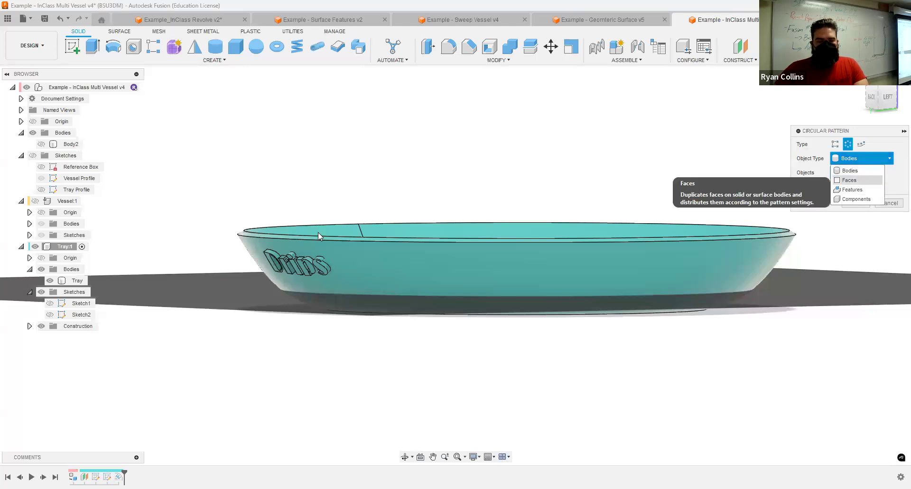
left_click(852, 190)
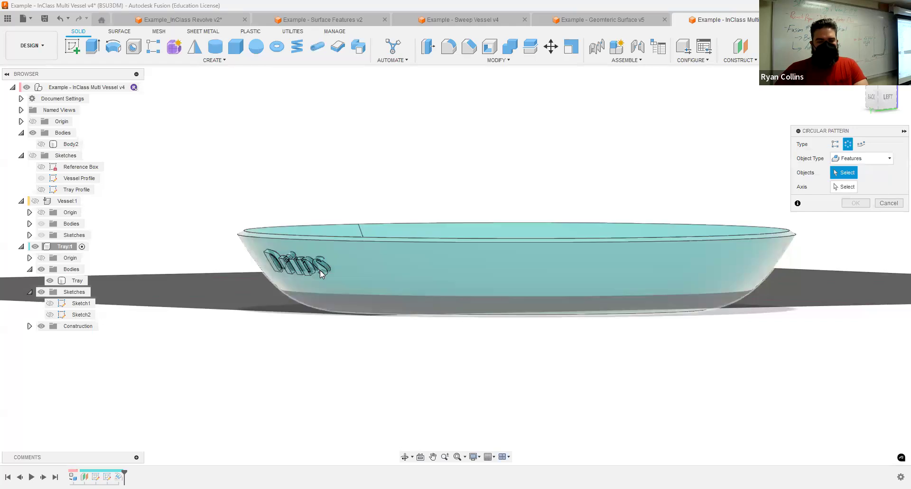
left_click(356, 314)
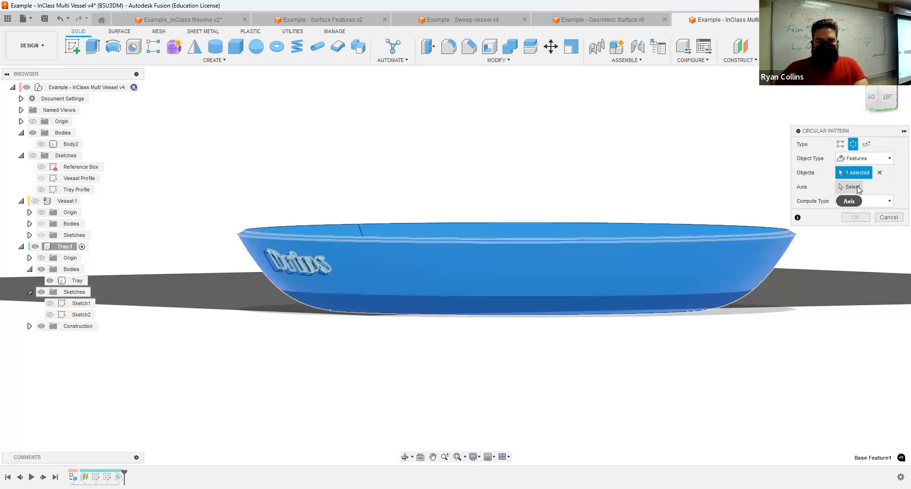
left_click(858, 189)
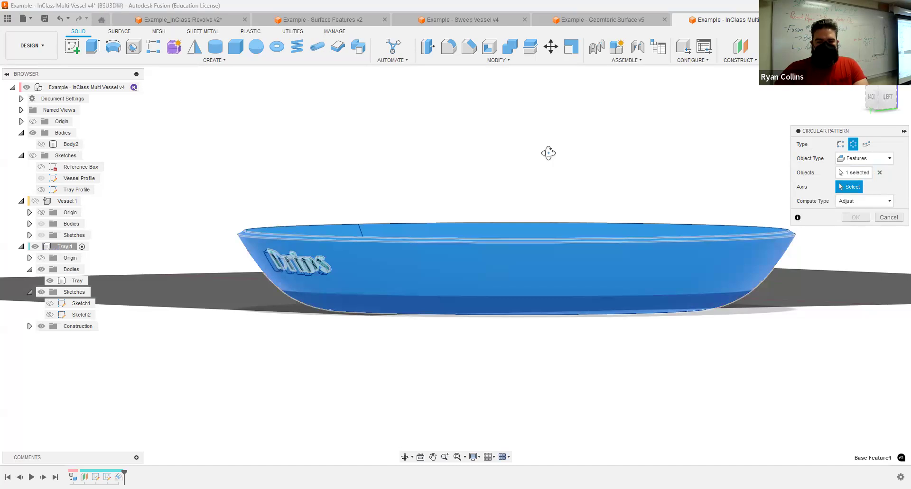
left_click(515, 246)
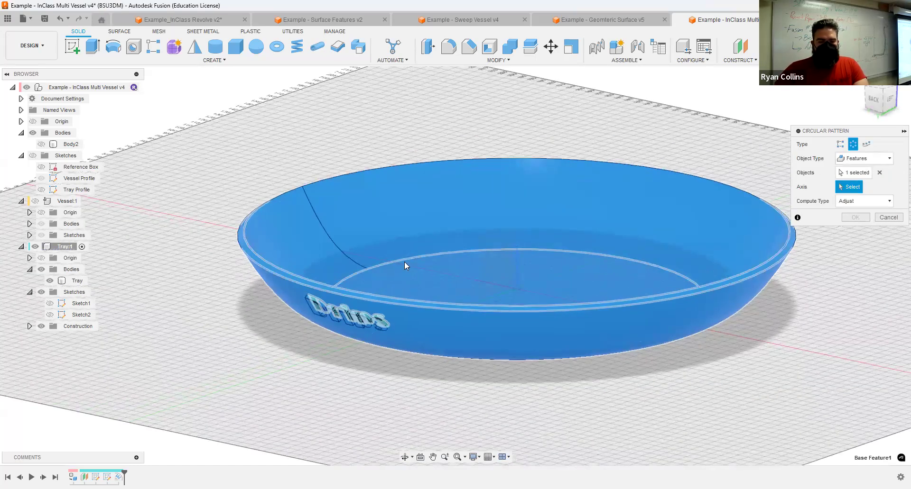
middle_click_drag(404, 261, 369, 238)
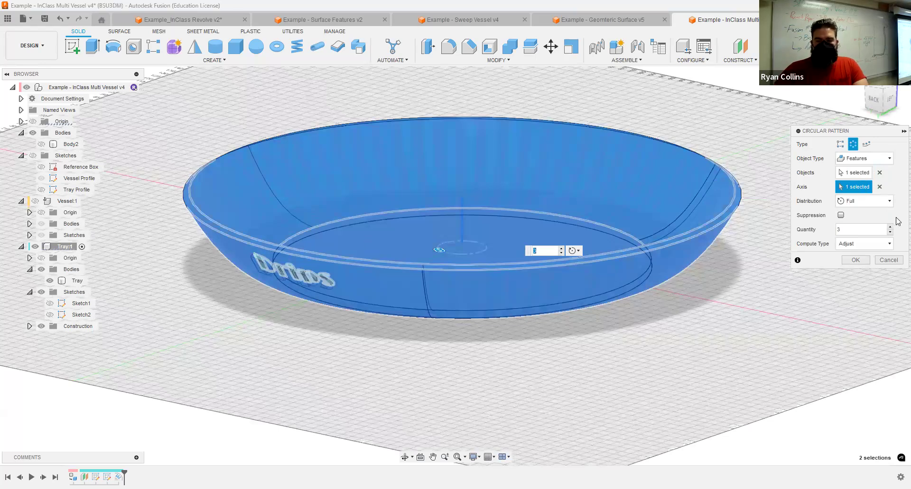
left_click(879, 174)
Step: Set the pattern's object type to Faces and select all faces of the embossed Drips lettering
left_click(873, 158)
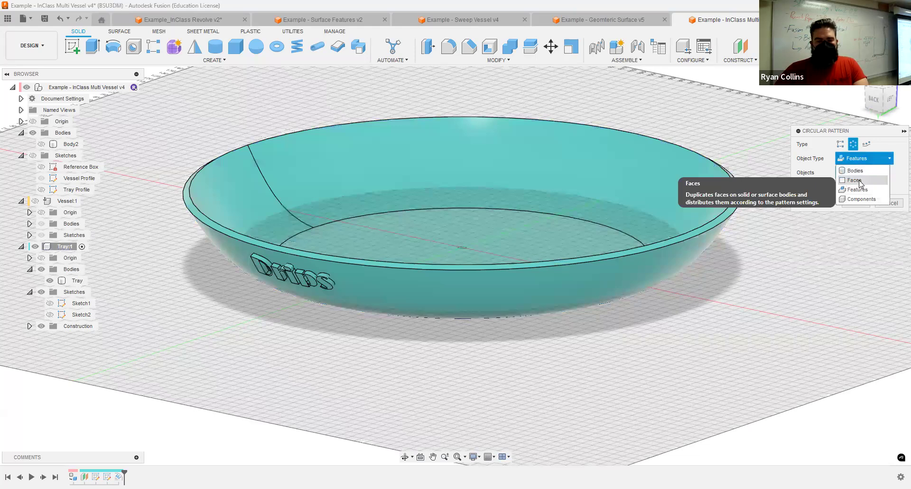
scroll(331, 280, "up", 5)
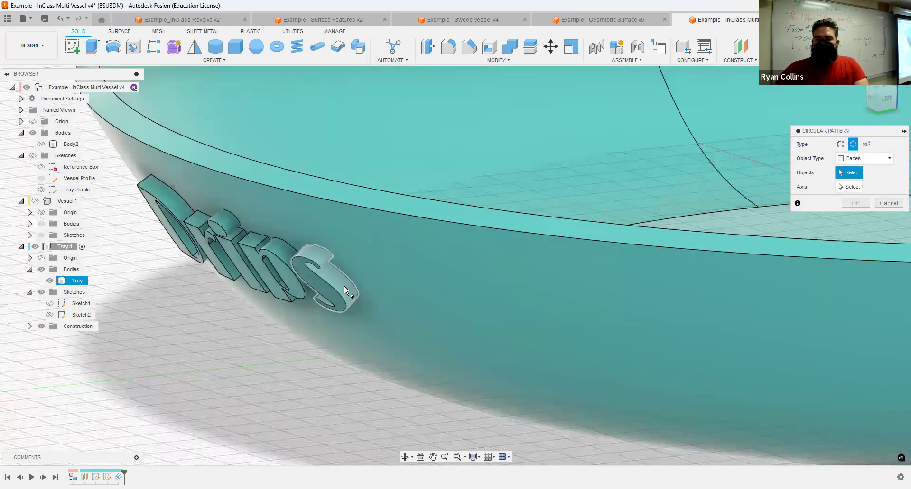
left_click(886, 99)
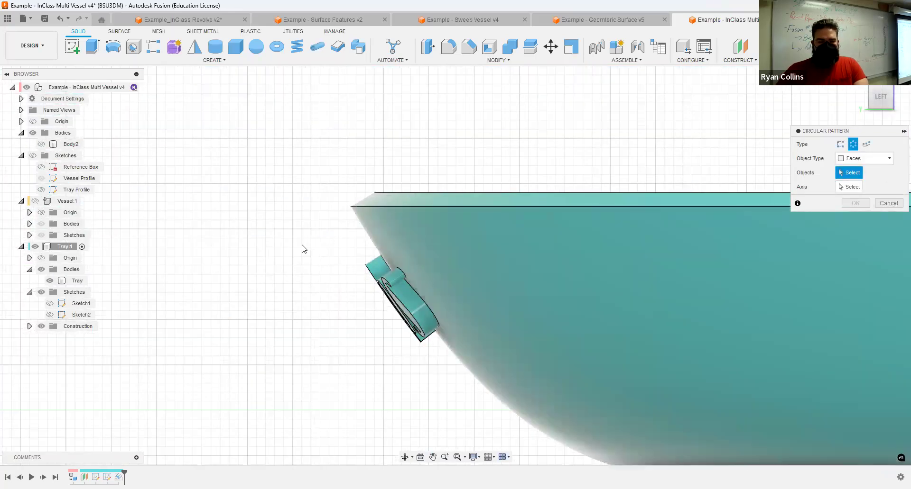
left_click_drag(311, 242, 492, 378)
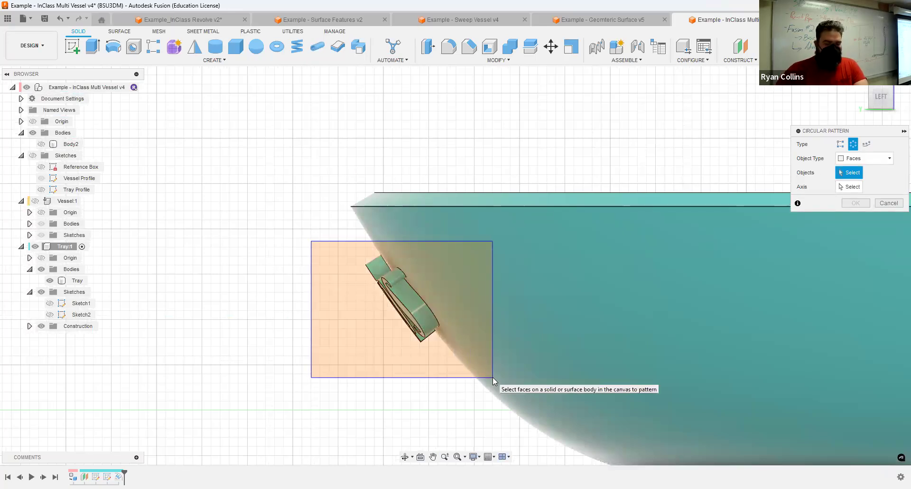
left_click_drag(492, 378, 492, 378)
scroll(321, 349, "up", 5)
middle_click_drag(321, 350, 345, 360, "shift")
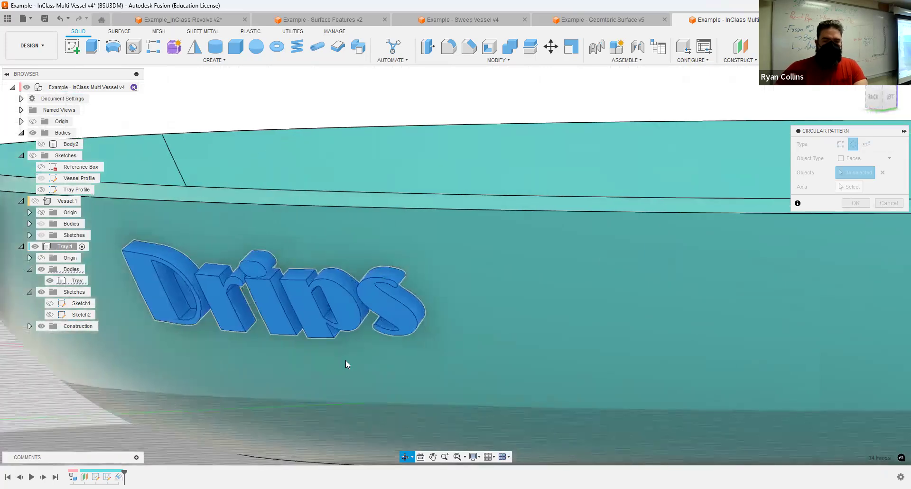
scroll(754, 226, "down", 5)
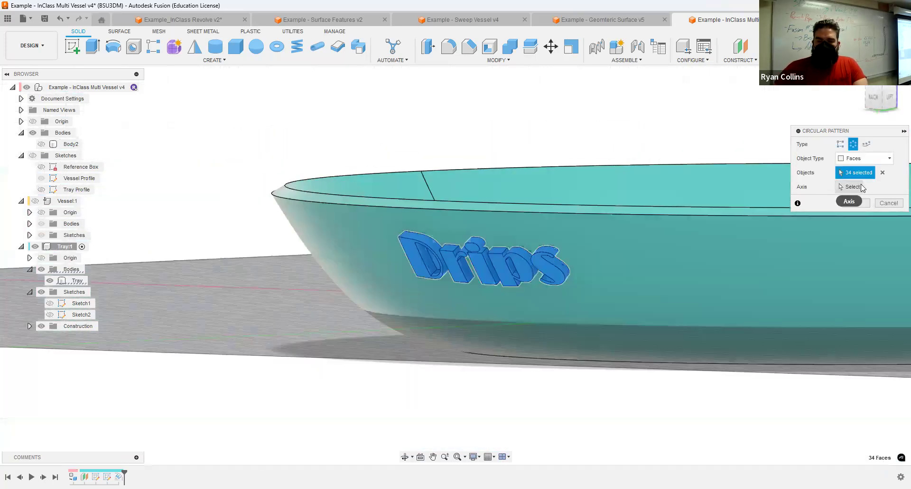
Step: Pattern the selected lettering faces around the Z axis with full distribution and a quantity of 9
middle_click_drag(693, 230, 560, 107, "shift")
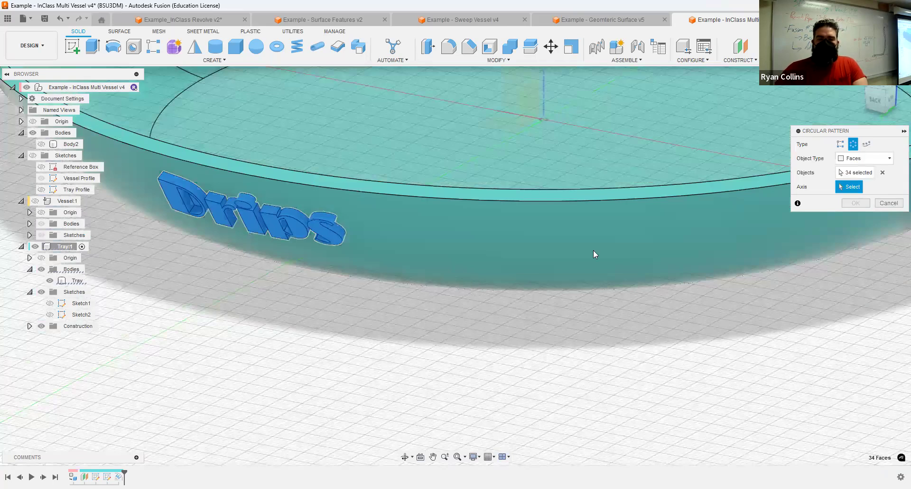
middle_click_drag(673, 243, 570, 226, "shift")
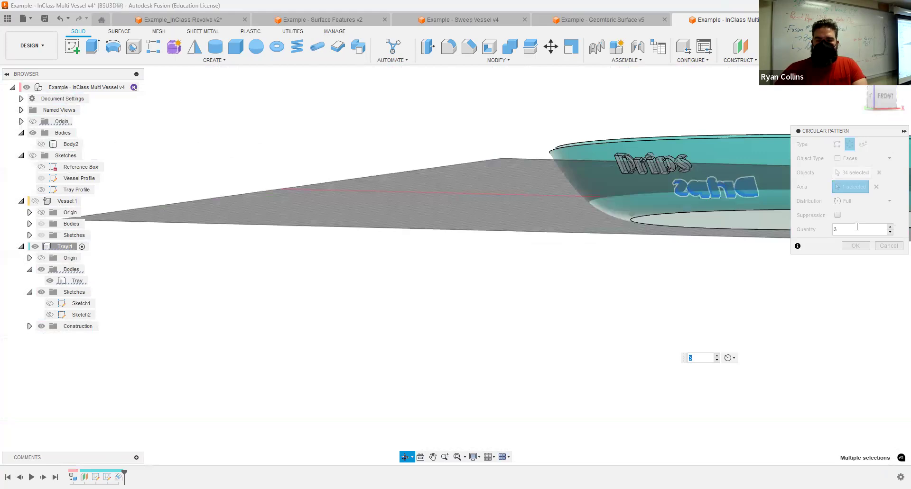
left_click_drag(856, 229, 796, 235)
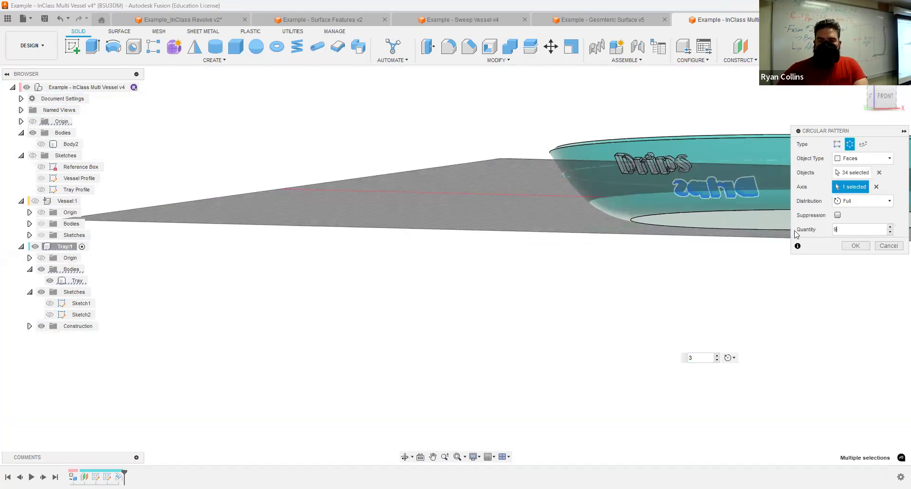
type("9")
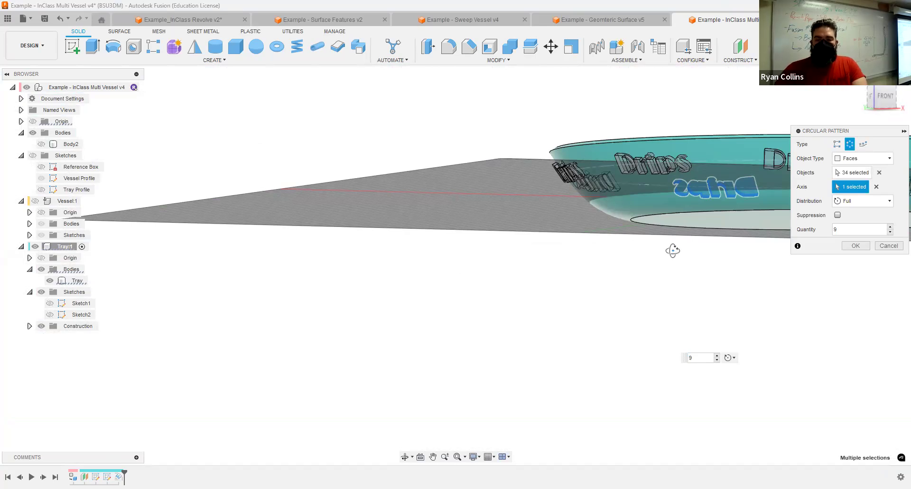
middle_click_drag(632, 255, 625, 260, "shift")
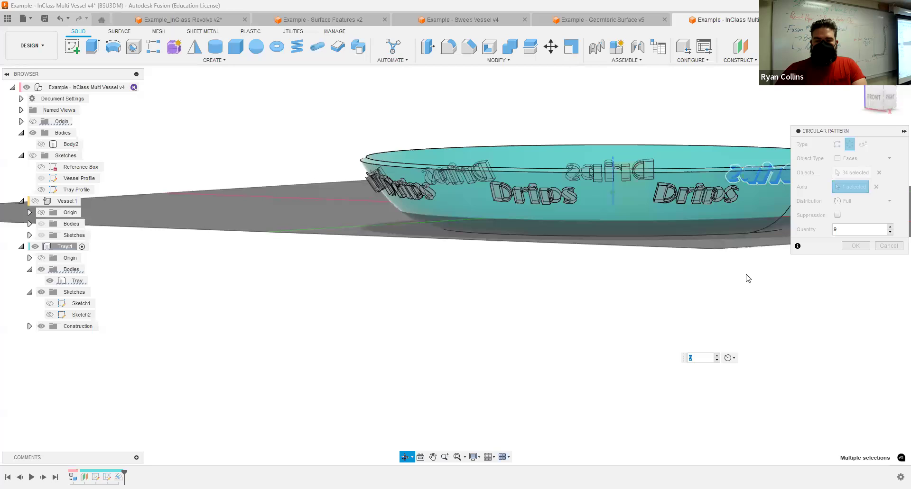
key("Return")
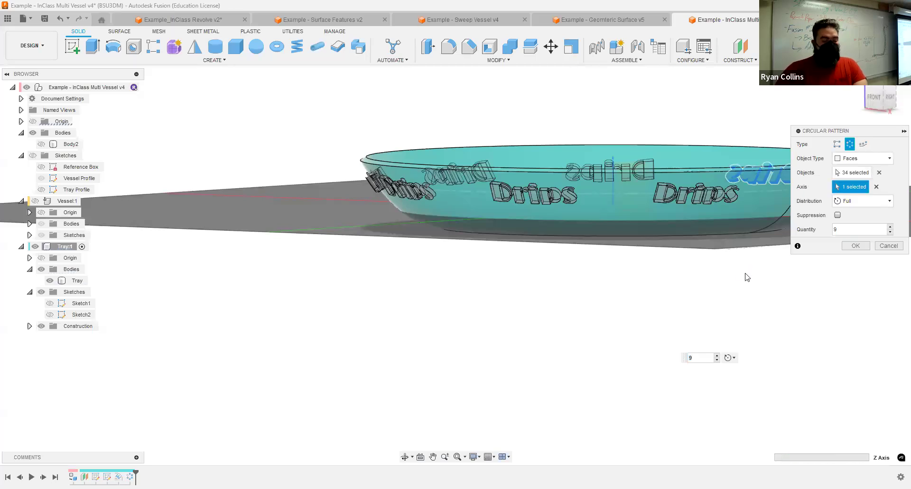
middle_click_drag(680, 302, 560, 313, "shift")
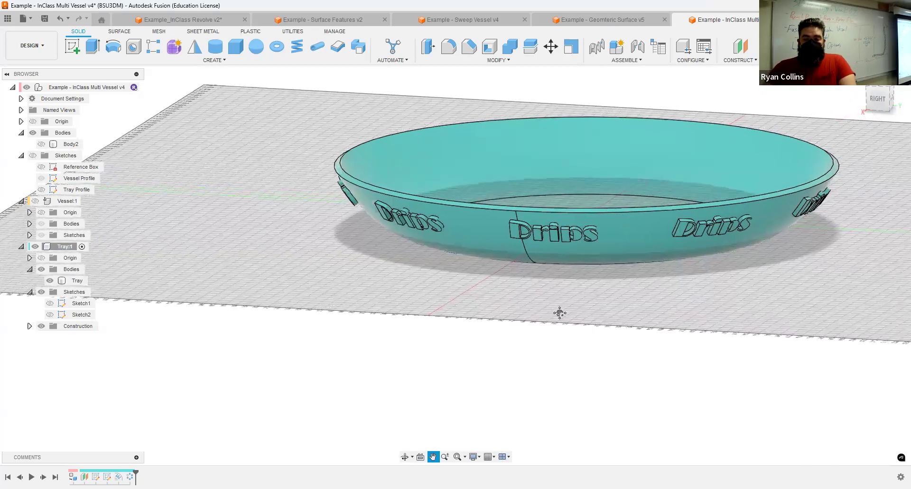
middle_click_drag(635, 296, 743, 271, "shift")
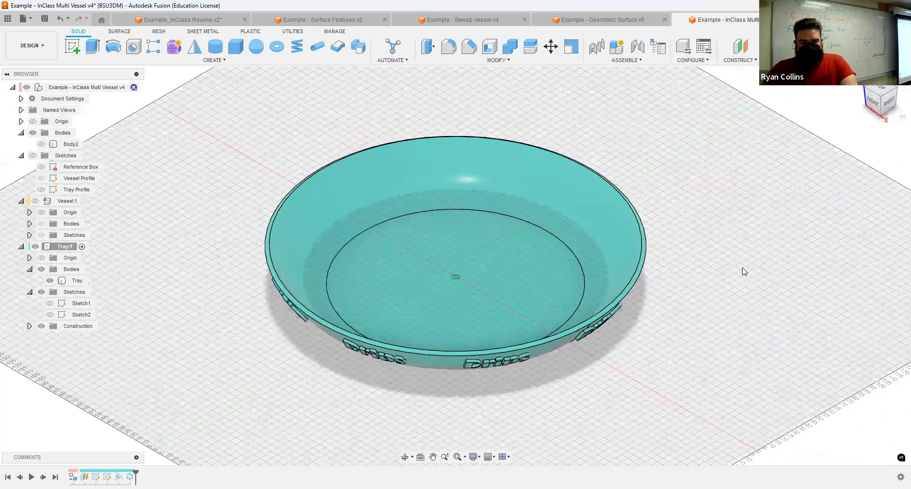
Step: Save the design with the version description "Emboss Text"
key("ctrl+s")
type("Em")
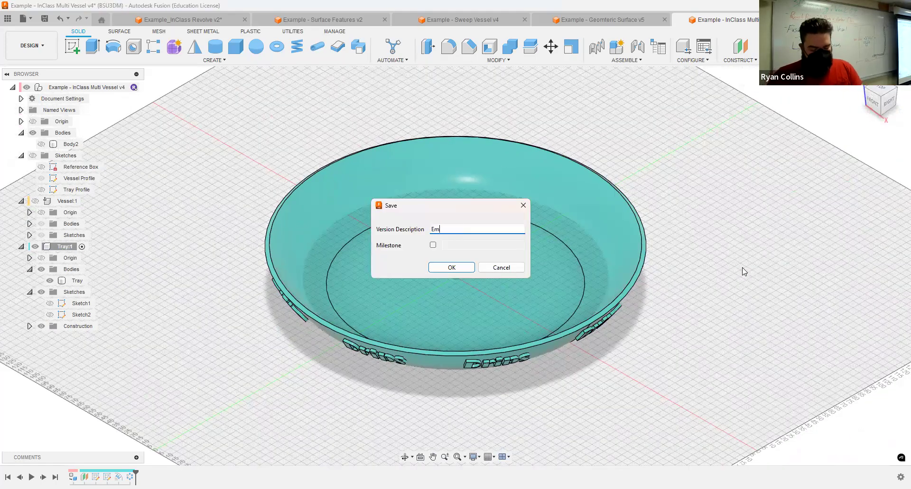
type("biooss Text")
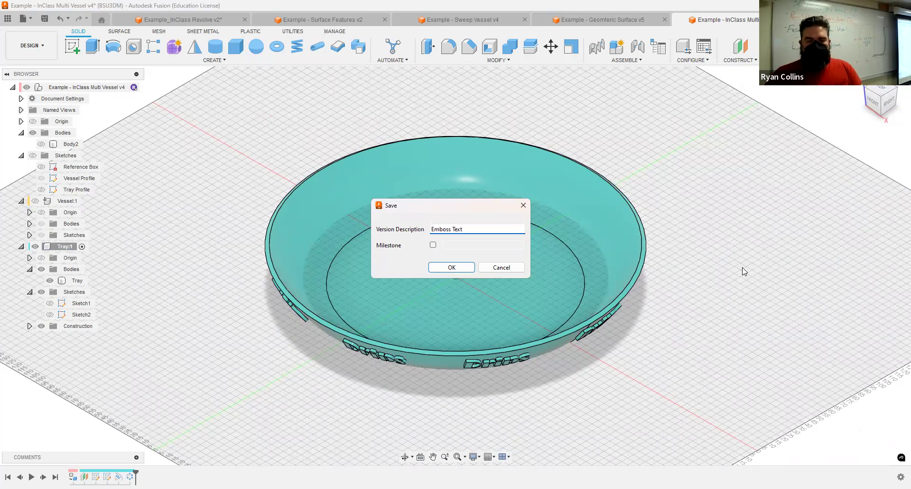
key("Return")
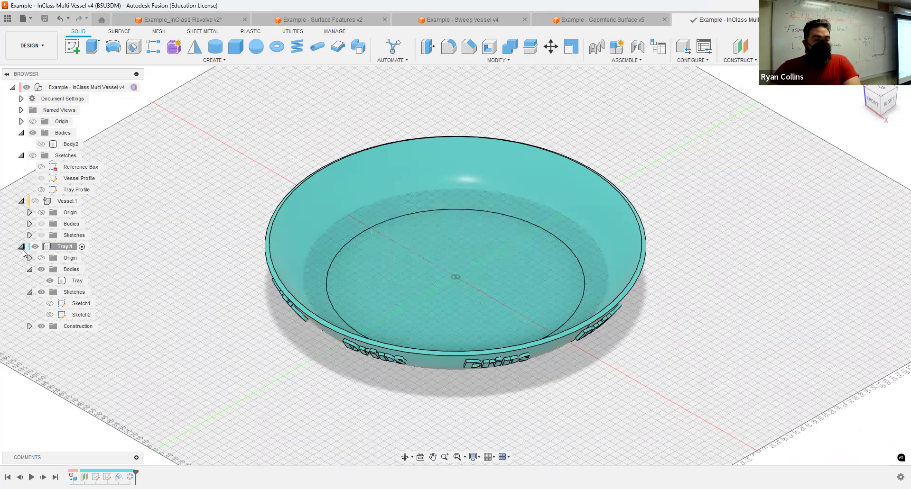
Step: Activate the Vessel component, making it visible and hiding the Tray component
double_click(49, 204)
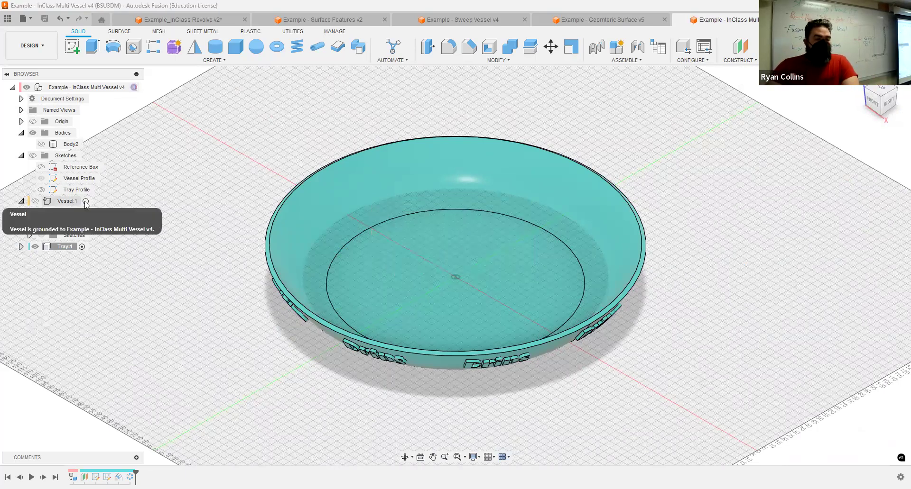
left_click(35, 201)
left_click(35, 247)
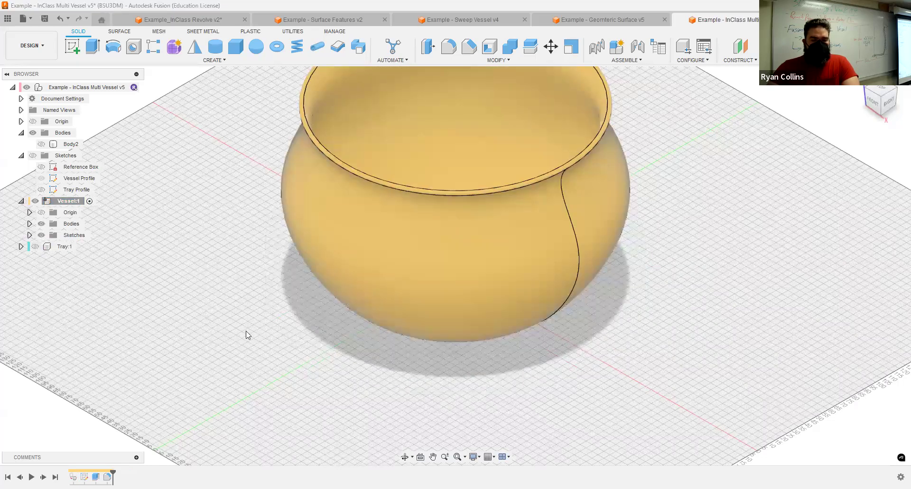
middle_click_drag(246, 273, 384, 124, "shift")
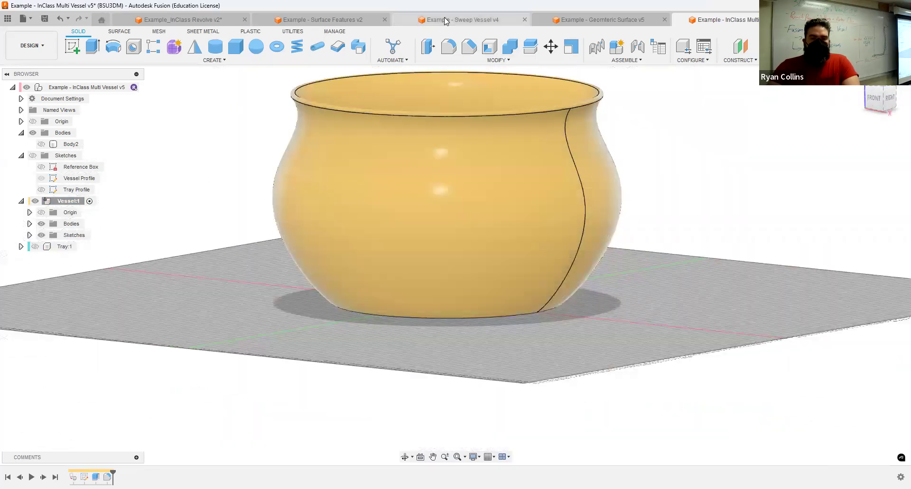
Step: Switch to the open Example - Sweep Vessel v4 document
left_click(444, 17)
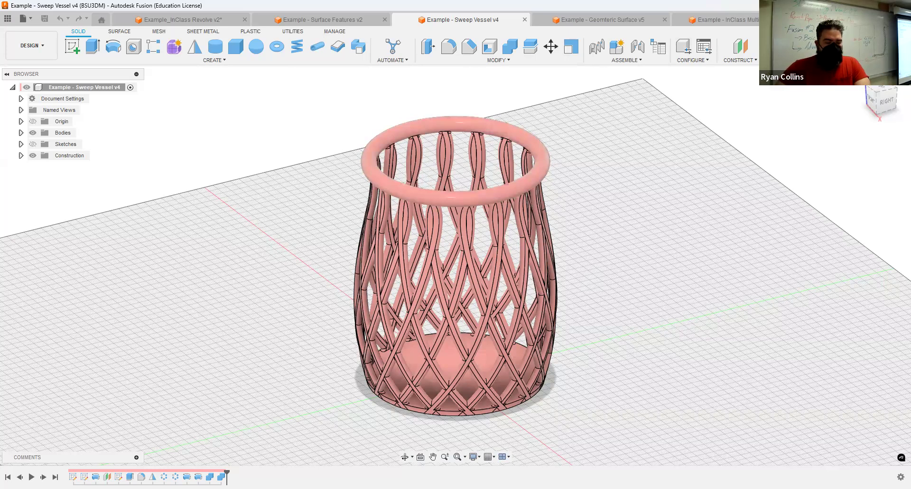
Step: Roll the timeline back to just after the last sketch, show the sketches including Sketch4, and examine them from the front
left_click_drag(227, 473, 124, 474)
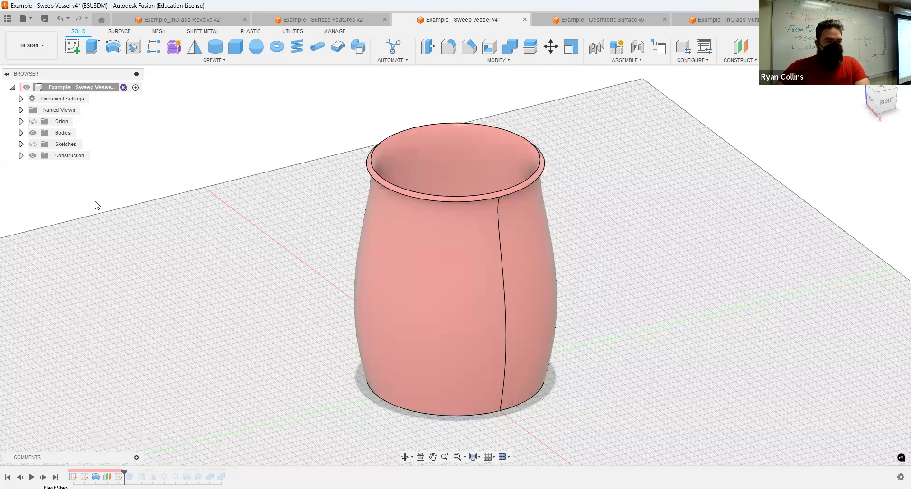
left_click(33, 144)
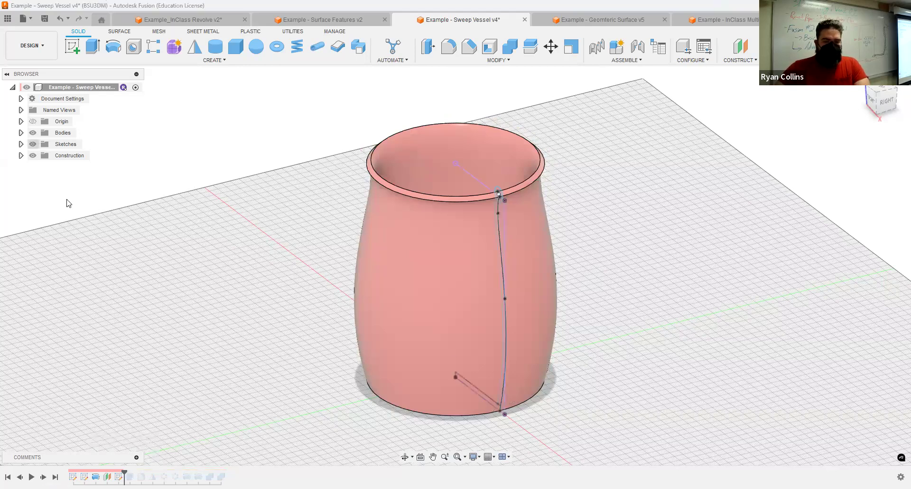
left_click(21, 144)
left_click(45, 179)
left_click(42, 178)
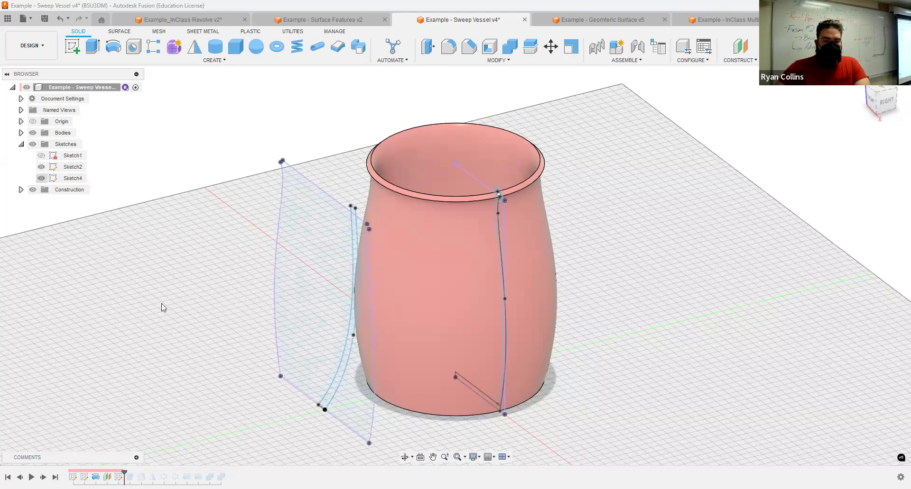
mouse_move(164, 308)
middle_mouse_down("shift")
mouse_move(193, 283)
mouse_move(206, 290)
middle_mouse_up("shift")
left_click(880, 97)
double_click(498, 157)
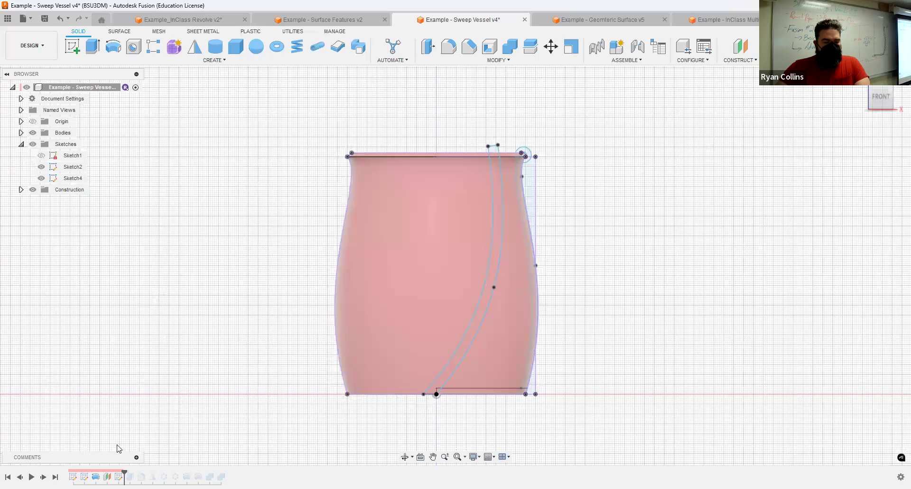
Step: Step the timeline forward feature by feature to its end, examining how the strip, mirror, circular patterns, rim and base build the vessel
left_click(43, 478)
middle_click_drag(580, 257, 544, 274, "shift")
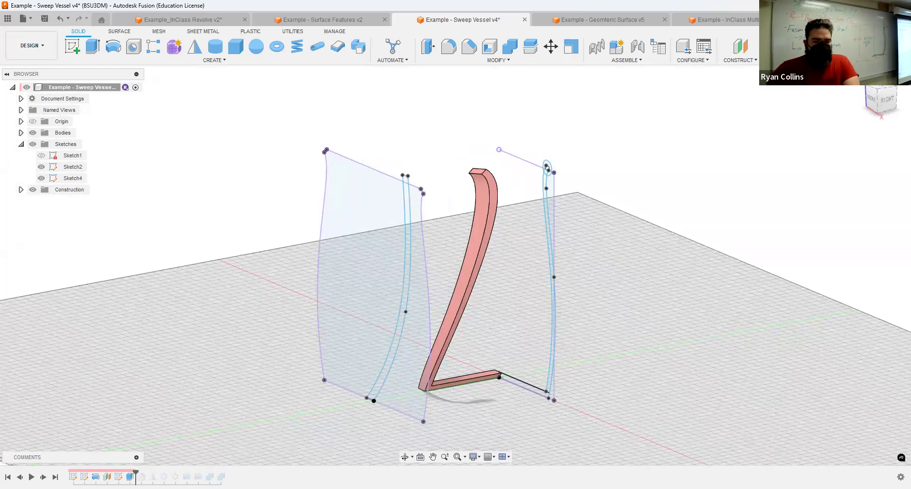
middle_click_drag(563, 362, 240, 434, "shift")
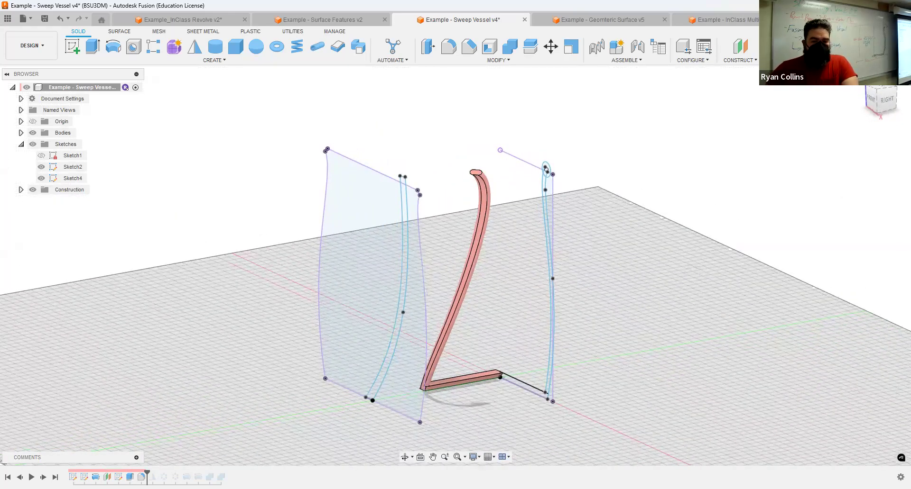
left_click_drag(146, 473, 158, 473)
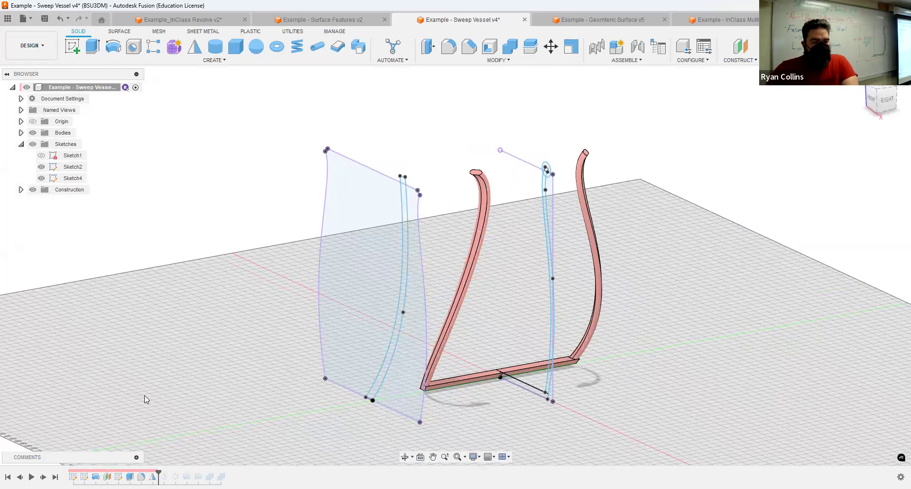
left_click_drag(159, 475, 170, 474)
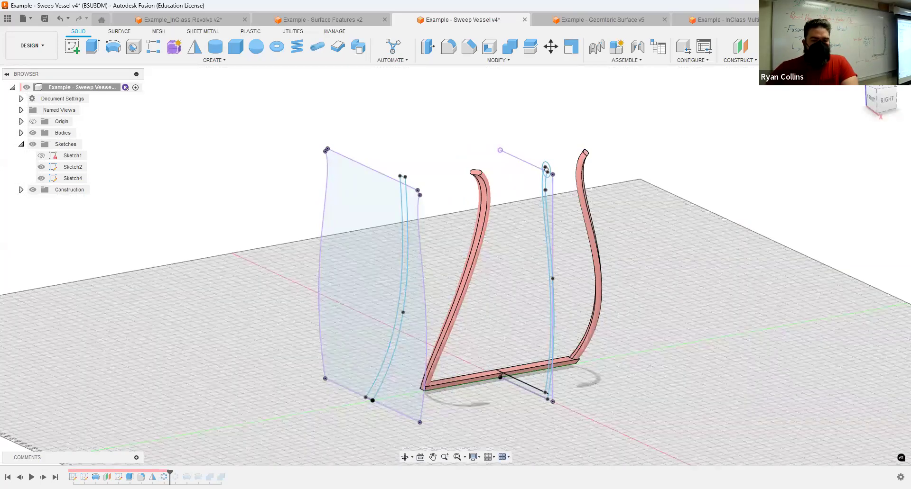
mouse_move(664, 339)
middle_mouse_down("shift")
mouse_move(632, 331)
mouse_move(701, 329)
middle_mouse_up("shift")
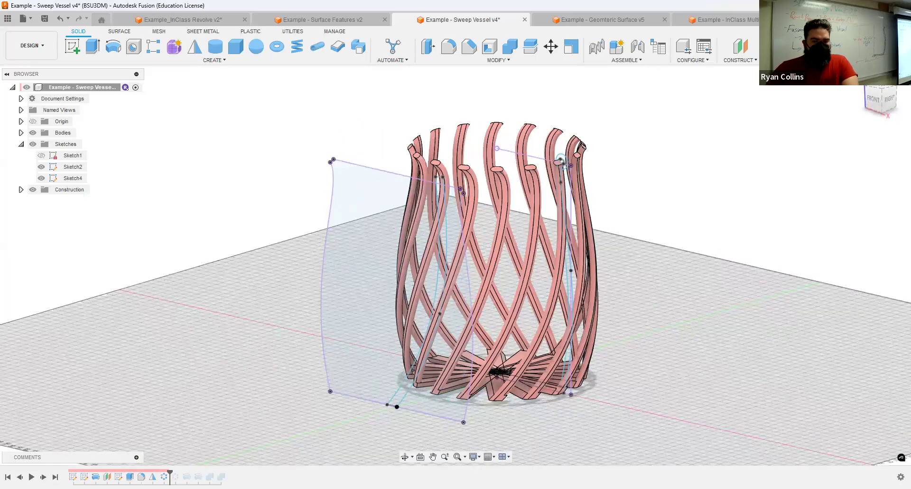
left_click_drag(170, 474, 180, 474)
mouse_move(626, 313)
middle_mouse_down("shift")
mouse_move(612, 315)
mouse_move(634, 321)
middle_mouse_up("shift")
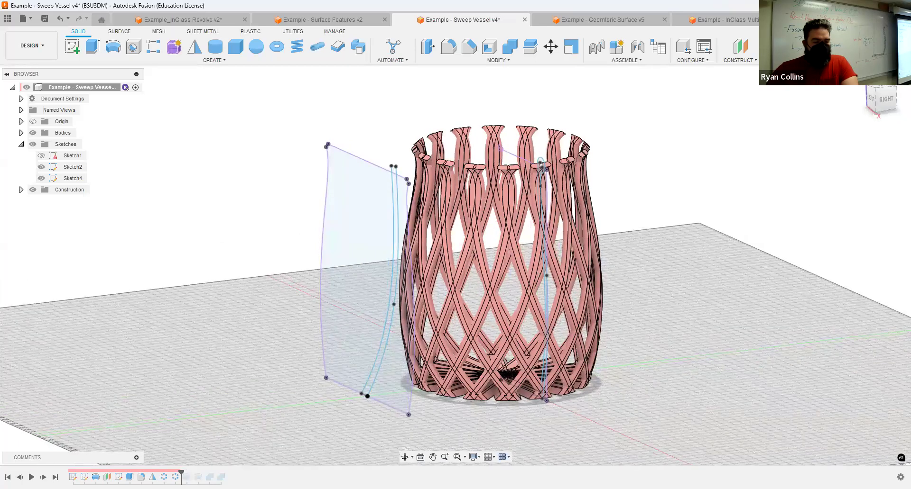
left_click_drag(181, 474, 192, 474)
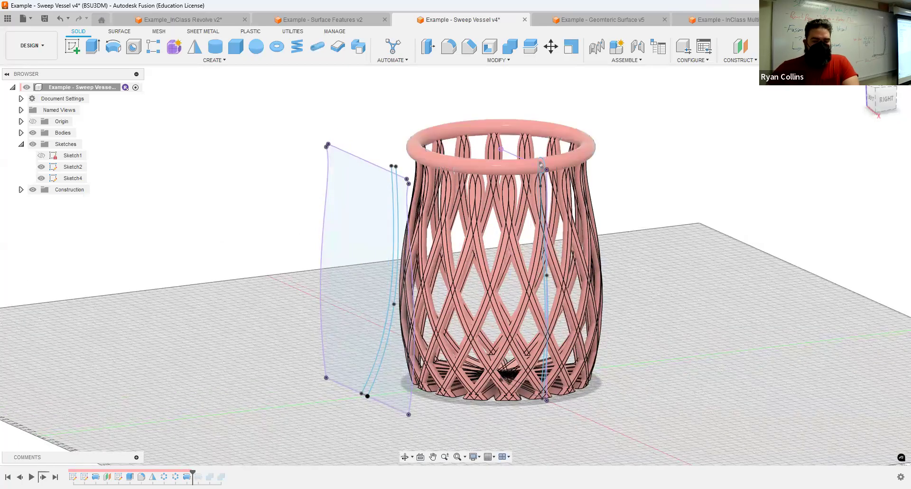
left_click(43, 477)
left_click(42, 477)
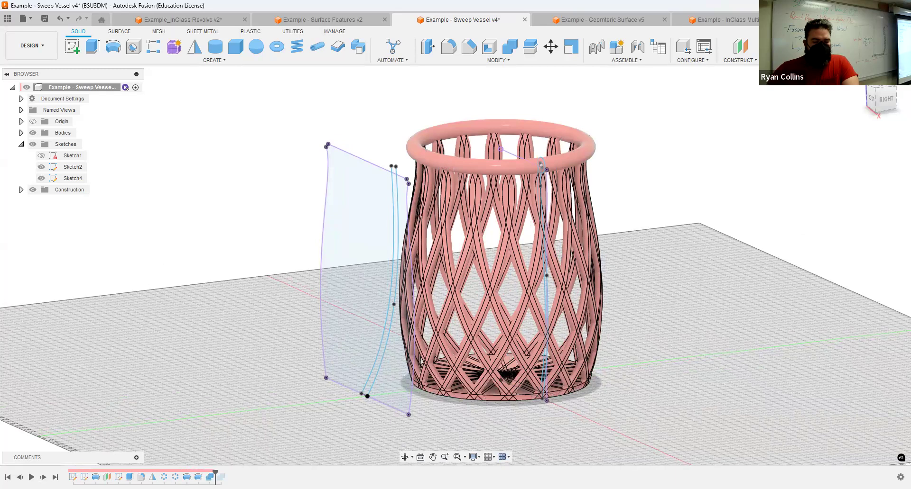
left_click(43, 477)
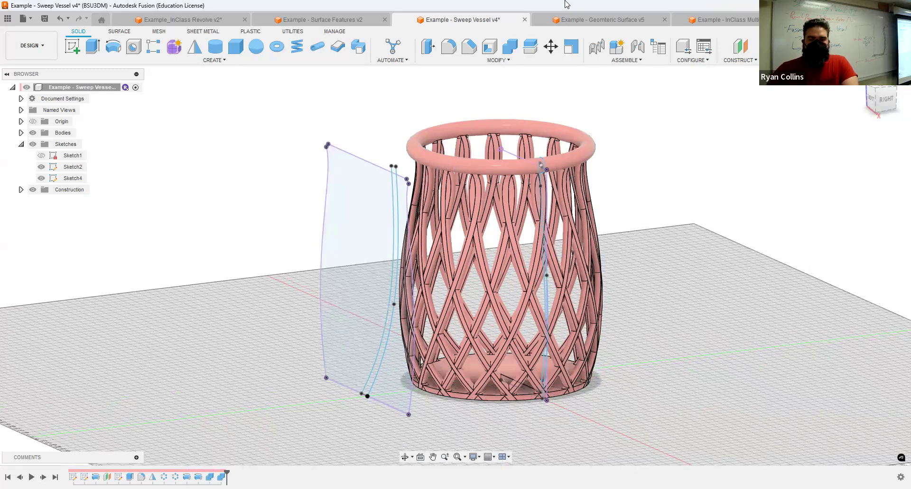
Step: Switch to the open Example - InClass Multi Vessel v5 document and inspect the vessel
left_click(725, 19)
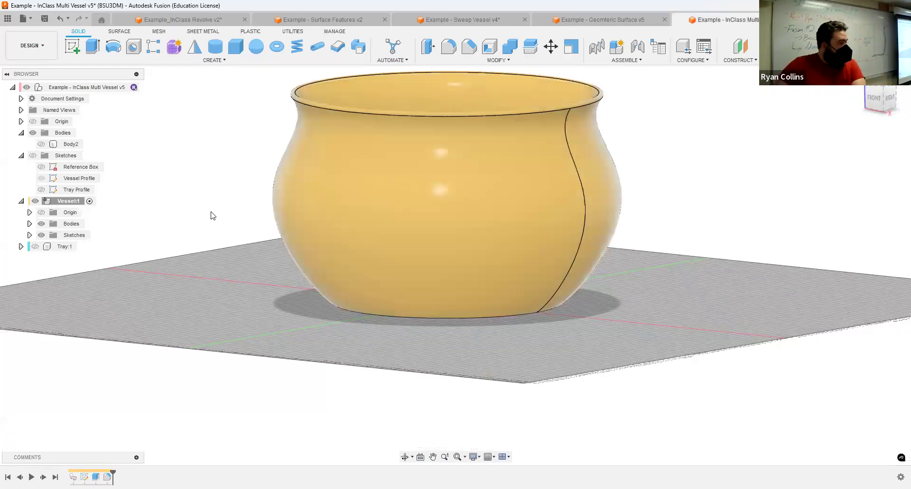
middle_click_drag(319, 232, 614, 189, "shift")
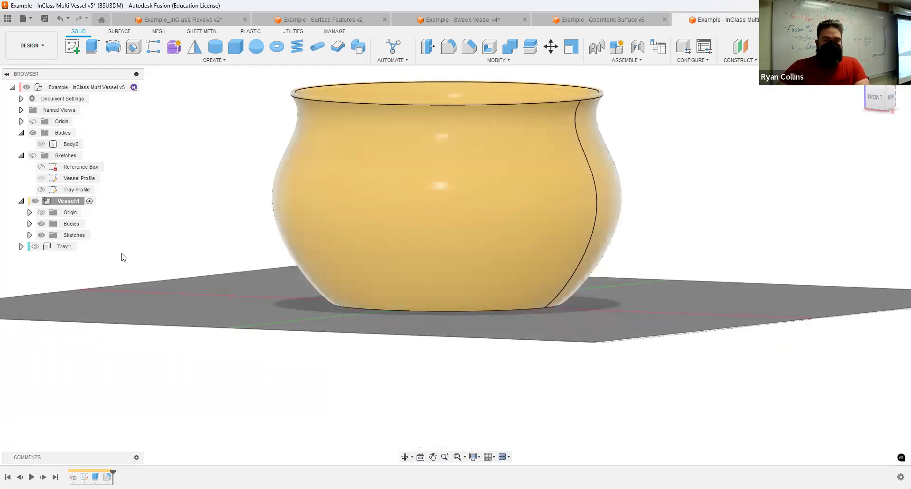
middle_click_drag(756, 149, 751, 169, "shift")
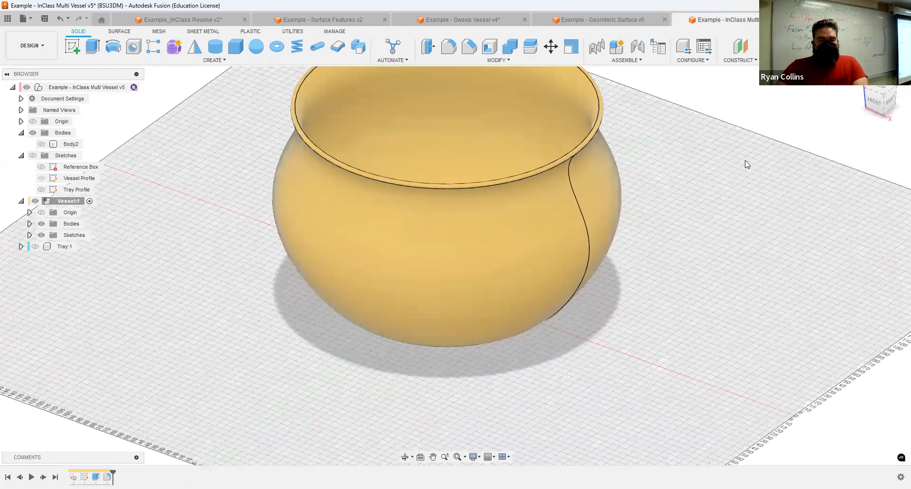
Step: Start a new sketch on the front origin plane of the Vessel component and view it from the front
left_click(74, 52)
left_click(476, 118)
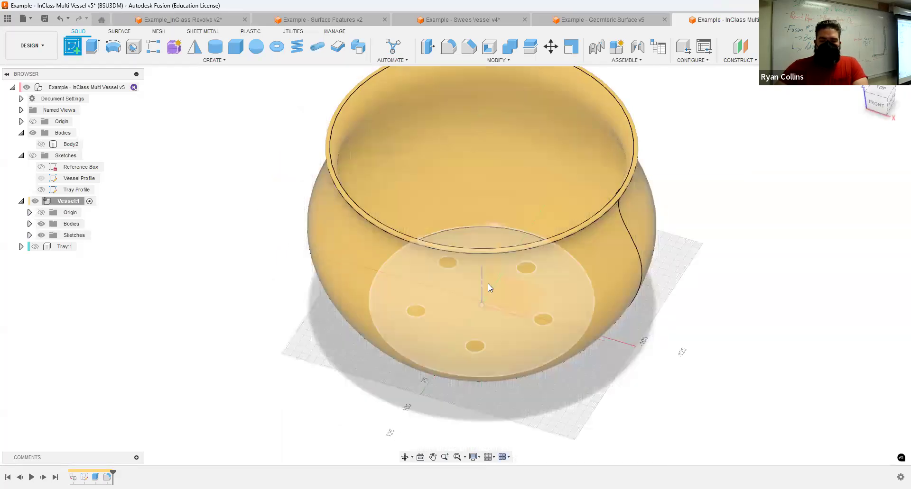
left_click(514, 286)
middle_click_drag(494, 159, 423, 152, "shift")
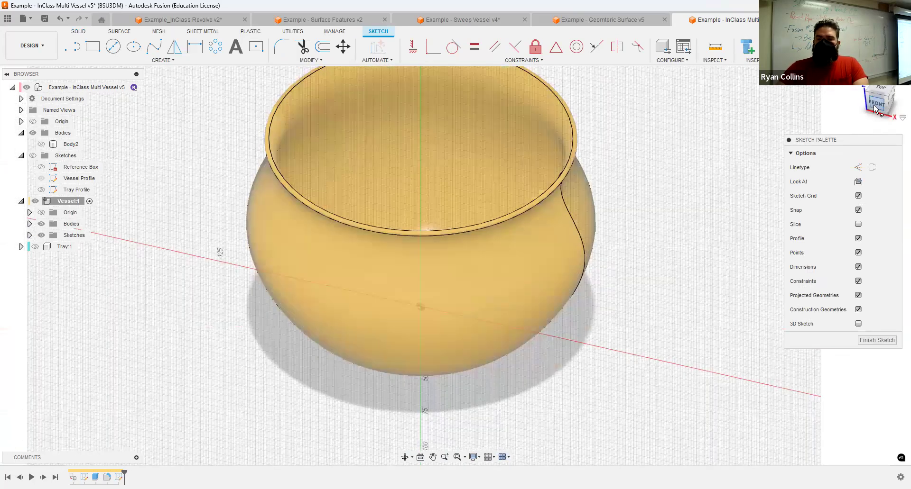
left_click(875, 106)
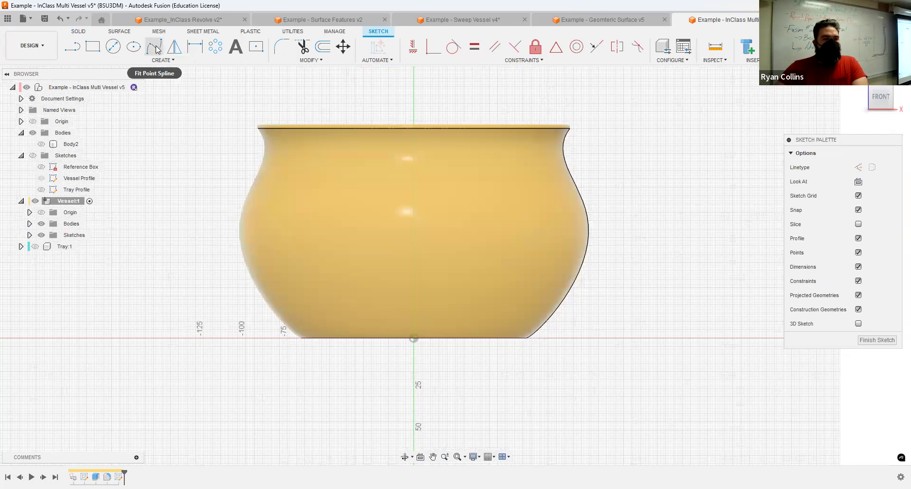
Step: Draw a vertical construction line from the origin up to the vessel's rim
left_click(74, 47)
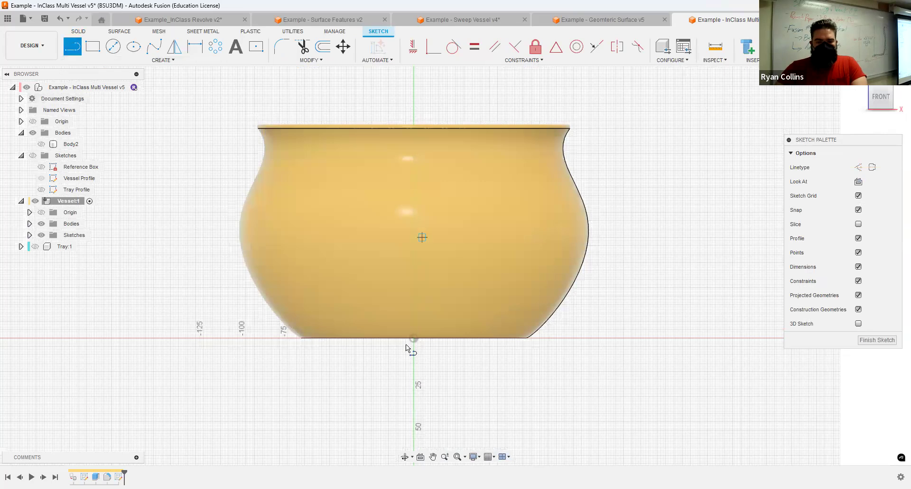
key("x")
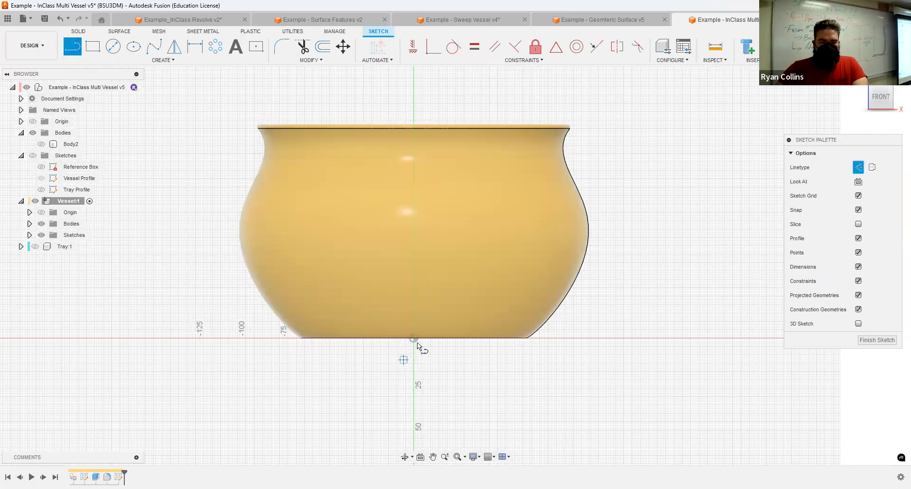
left_click(413, 128)
key("Escape")
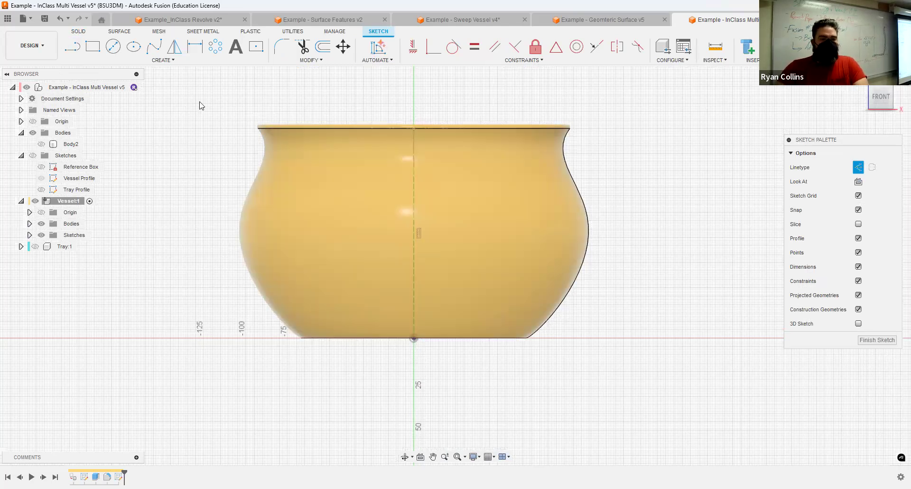
key("c")
left_click(256, 46)
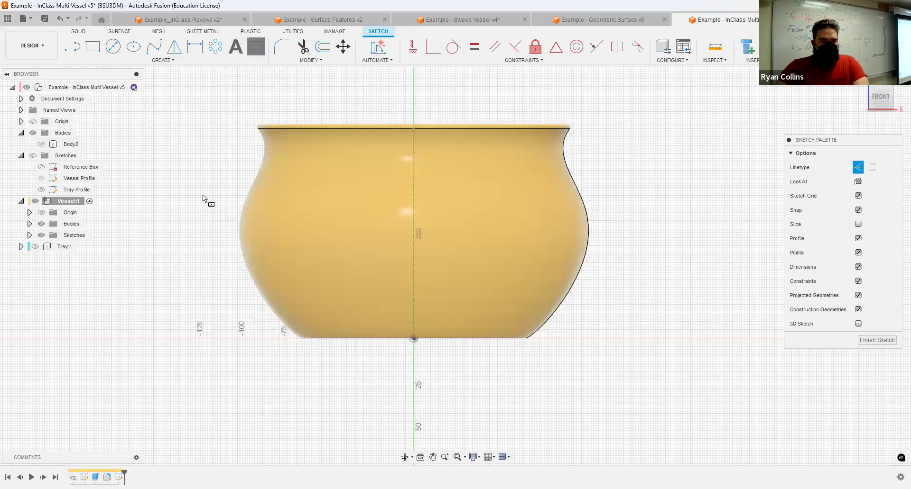
key("Escape")
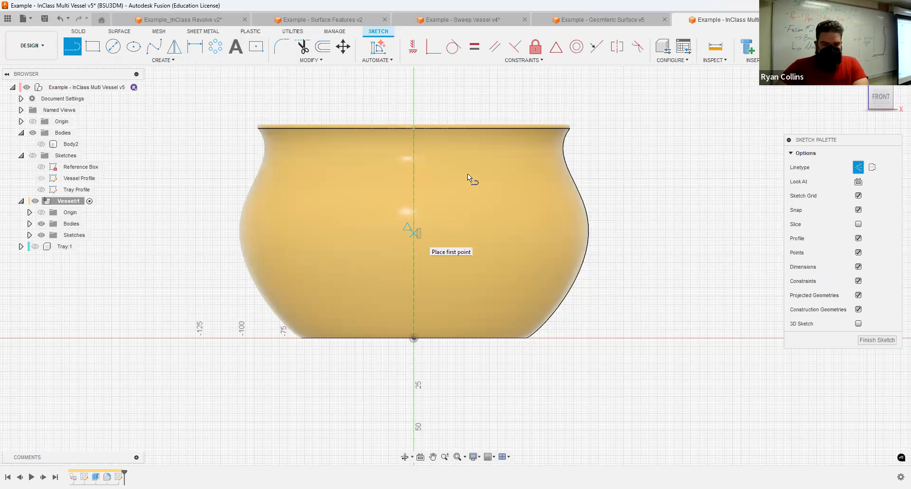
Step: Draw a 45° construction line about 58 mm long up from the vertical line's midpoint, plus an overlapping collinear line about 105 mm long down-left
left_click(413, 233)
key("Tab")
type("45")
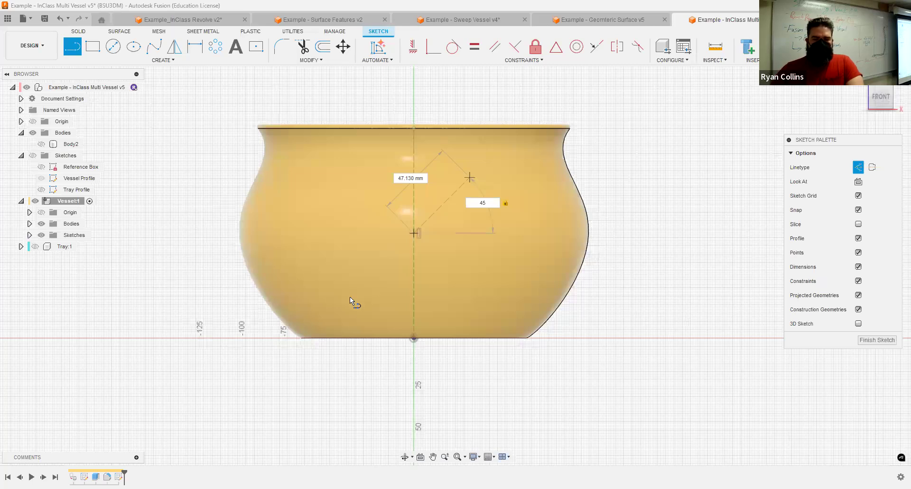
key("Return")
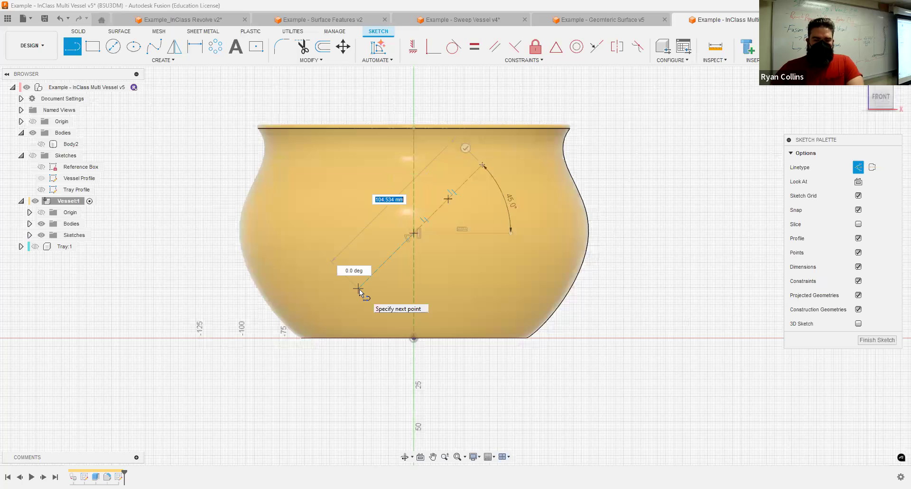
key("Return")
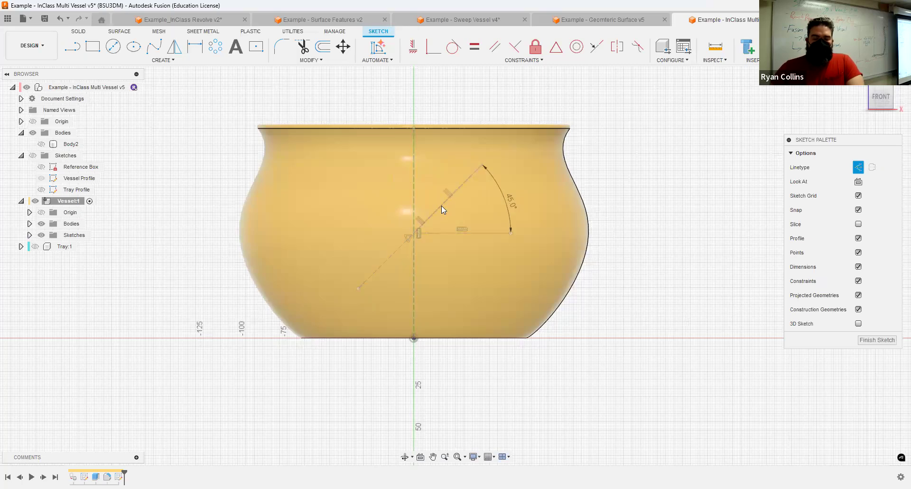
Step: Dimension the upper diagonal construction line from the midpoint to its upper end at 50 mm
left_click(195, 46)
left_click(457, 192)
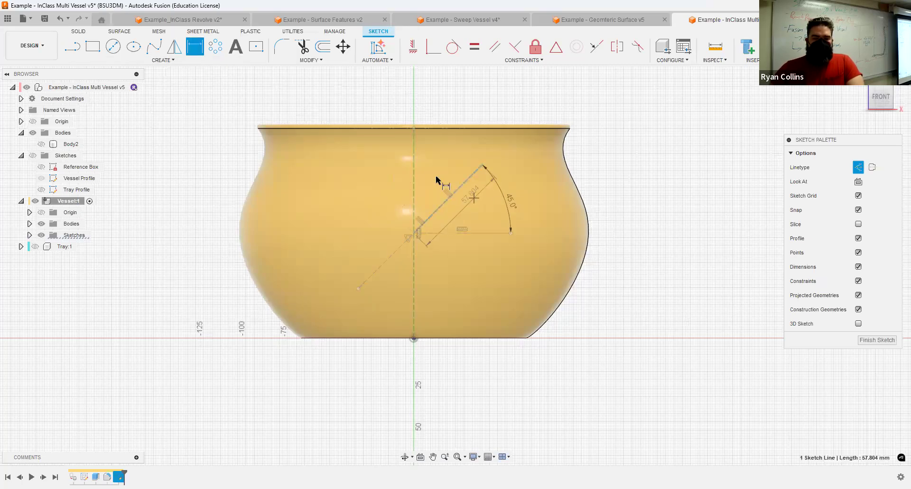
left_click(431, 175)
type("50")
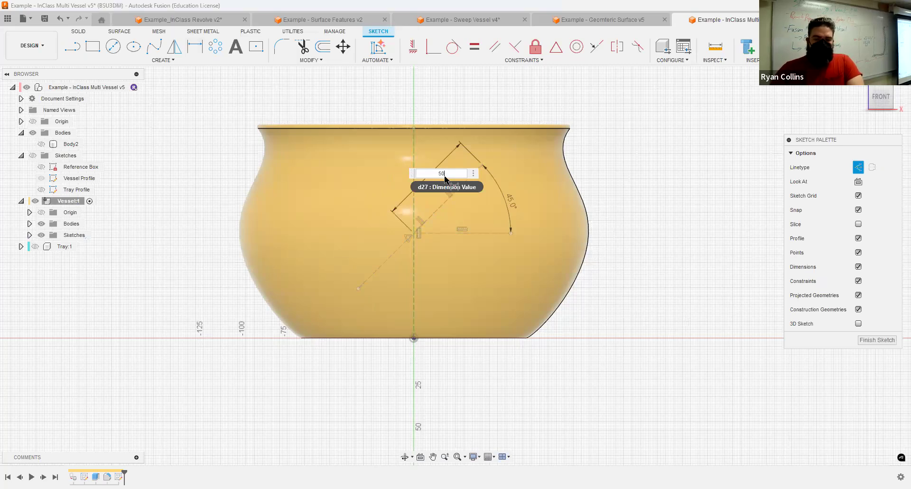
key("Return")
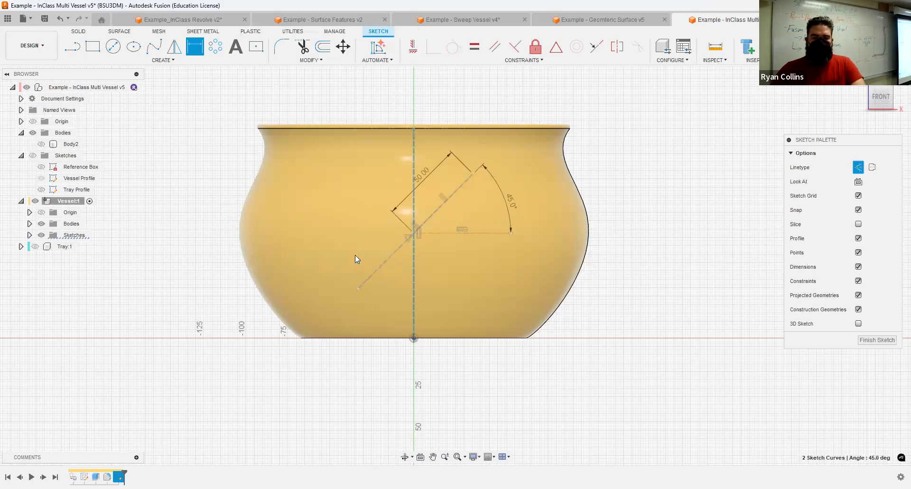
Step: Dimension the full diagonal construction line at 100 mm
left_click(440, 250)
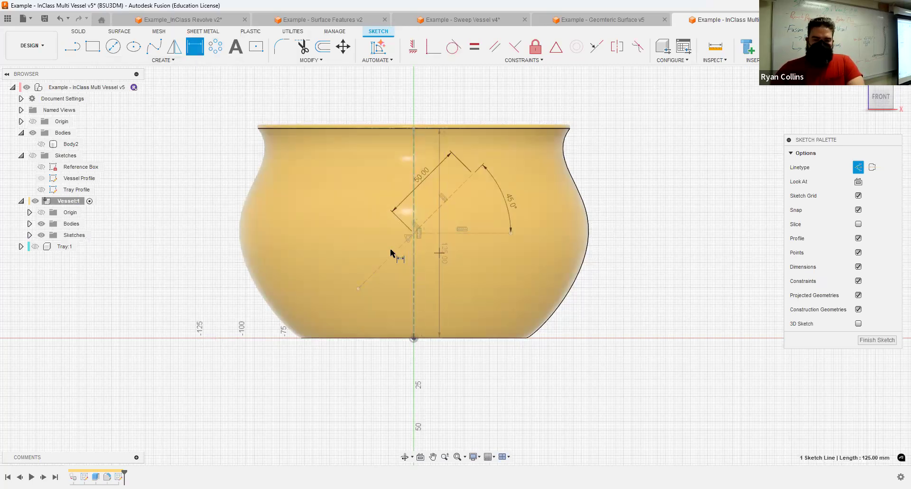
key("Escape")
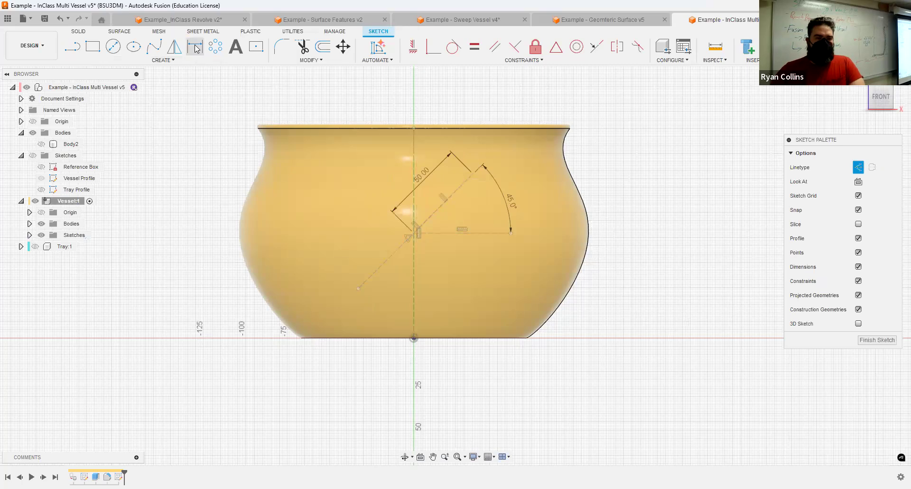
left_click(365, 233)
type("100")
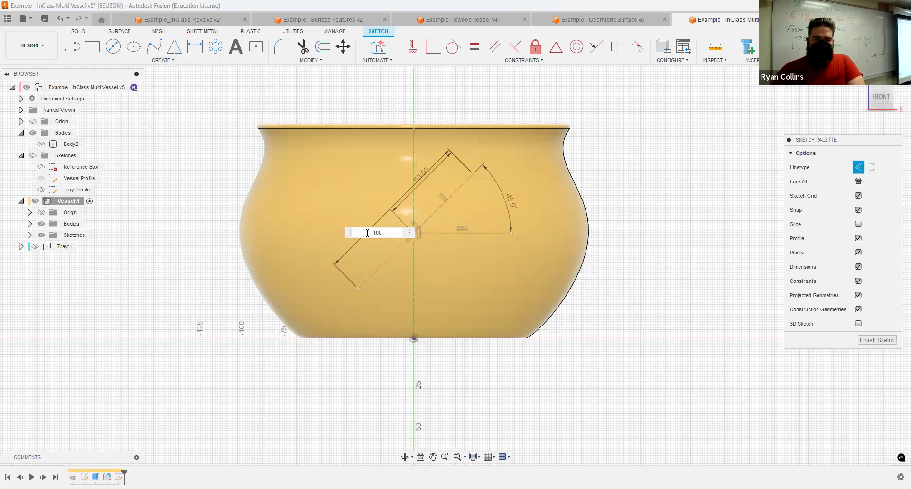
key("Return")
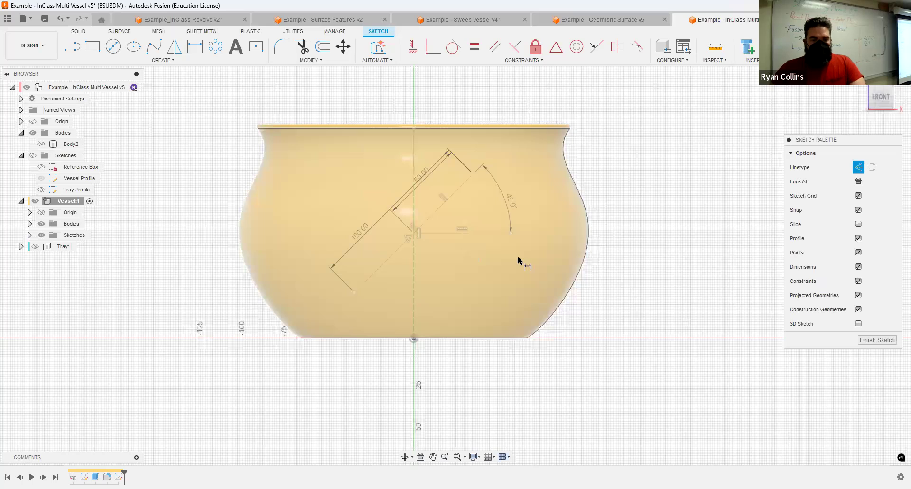
left_click(381, 266)
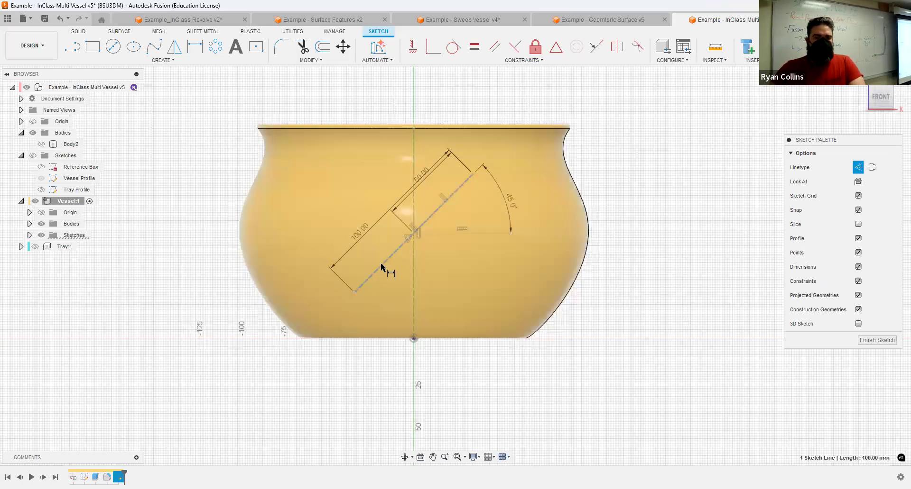
left_click(323, 47)
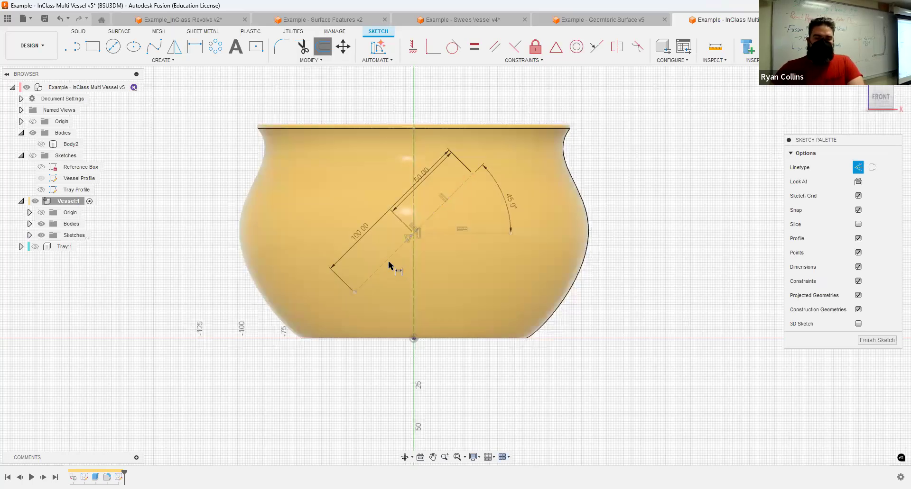
left_click(386, 259)
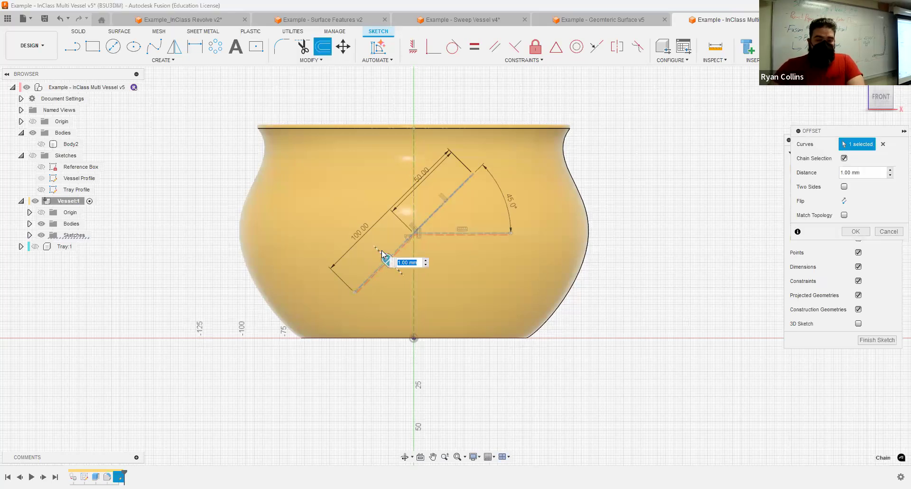
left_click_drag(382, 250, 381, 248)
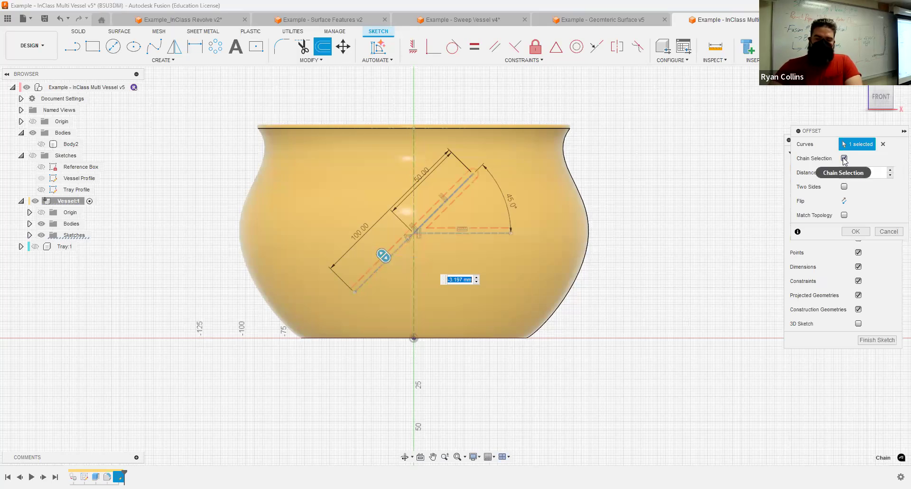
left_click(843, 159)
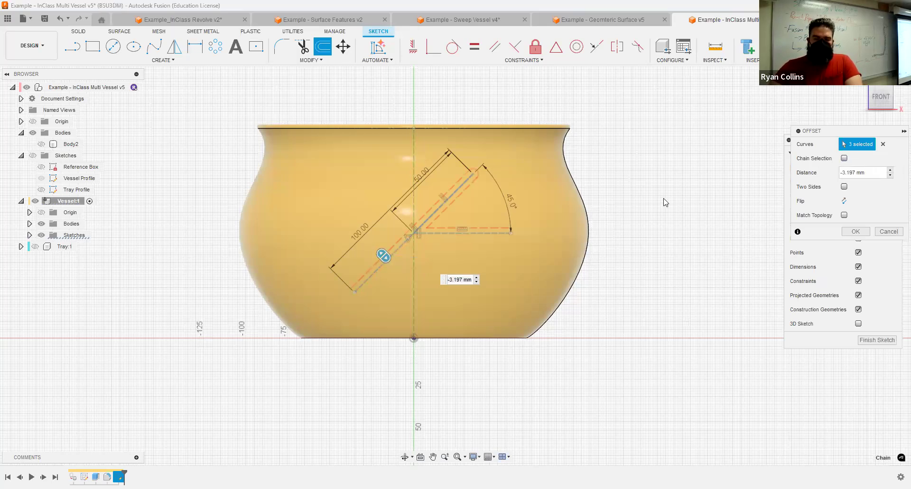
left_click(442, 233)
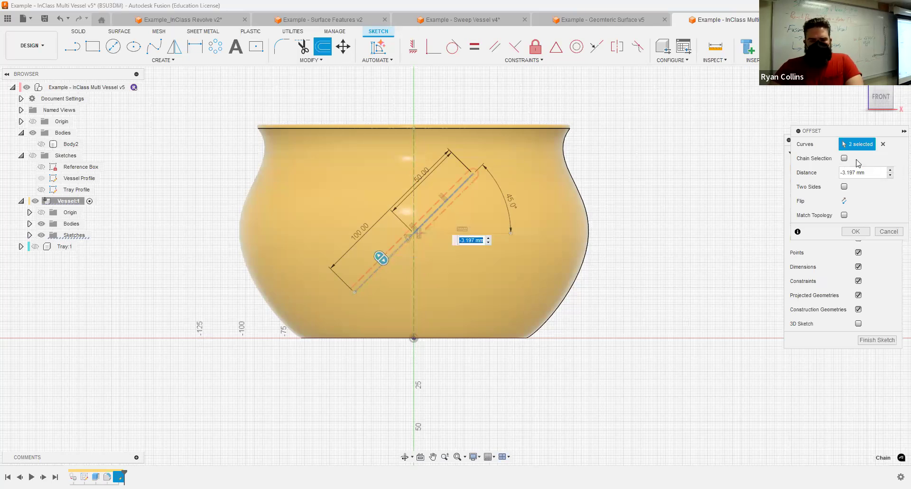
scroll(452, 218, "up", 3)
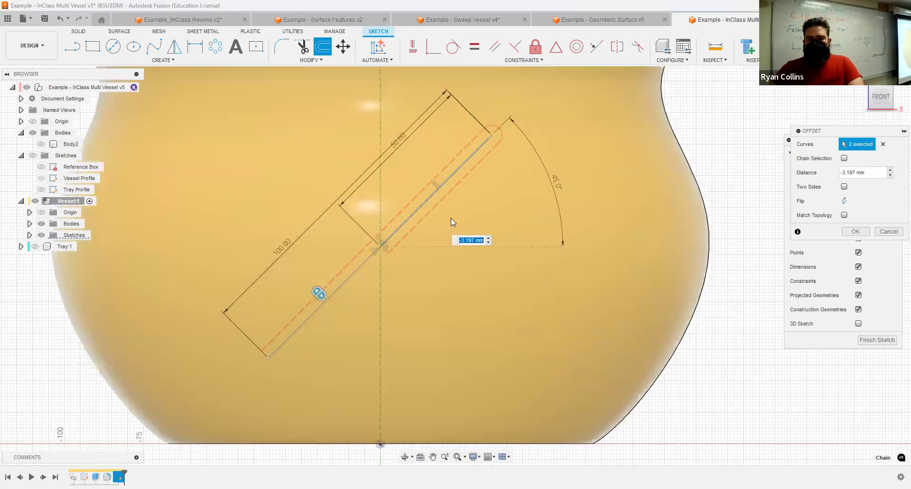
left_click(885, 234)
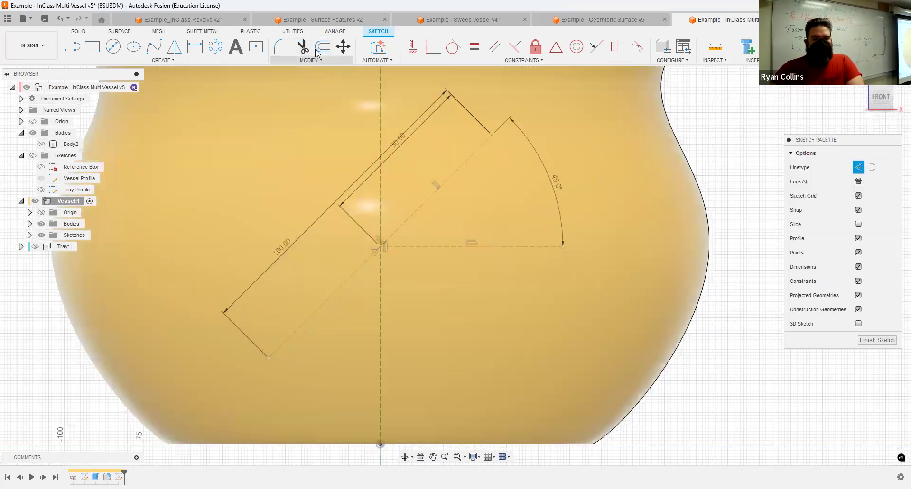
left_click(317, 51)
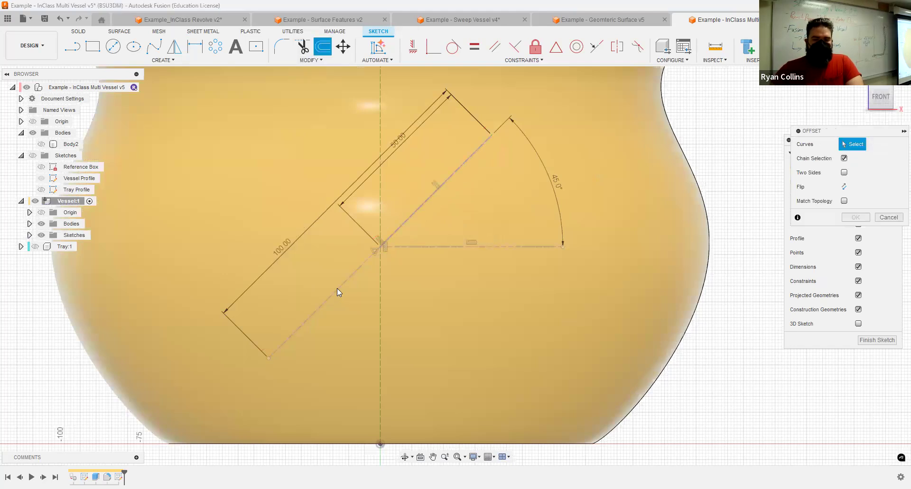
key("Escape")
Step: Offset only the 100 mm diagonal construction line by 2 mm toward its upper-left side, with chain selection off
right_click(732, 147)
left_click(735, 123)
left_click(844, 159)
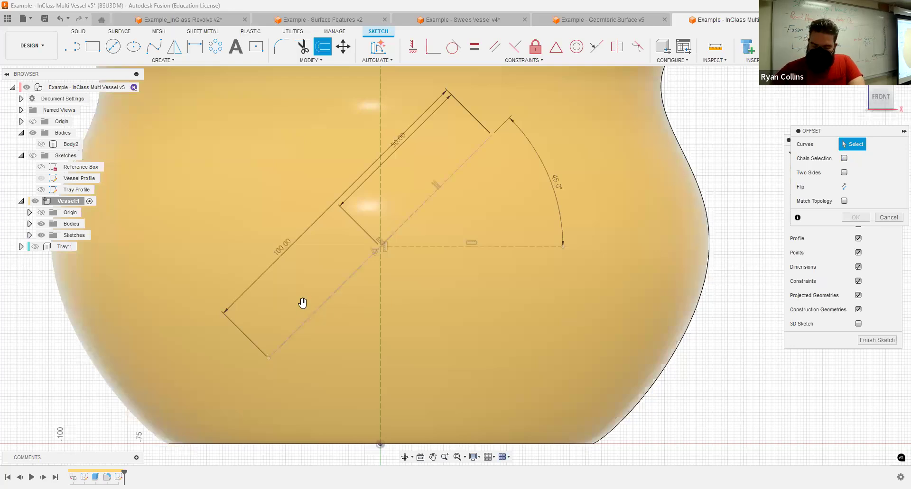
left_click(302, 303)
type("-")
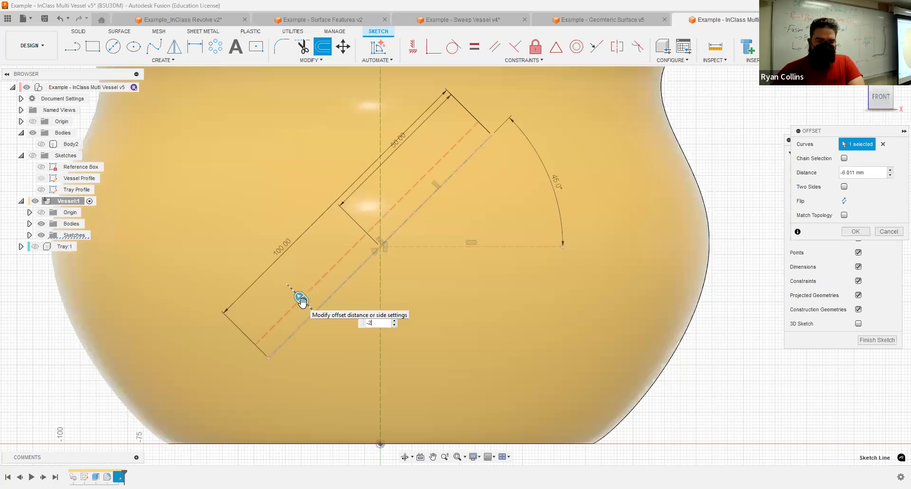
type("2")
key("Return")
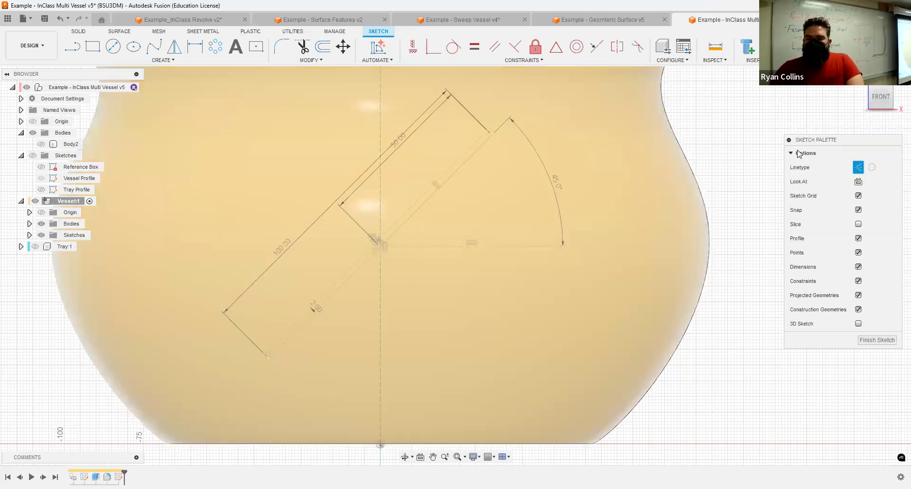
Step: Offset the same 100 mm diagonal construction line by 2 mm toward its lower-right side
right_click(721, 131)
left_click(721, 102)
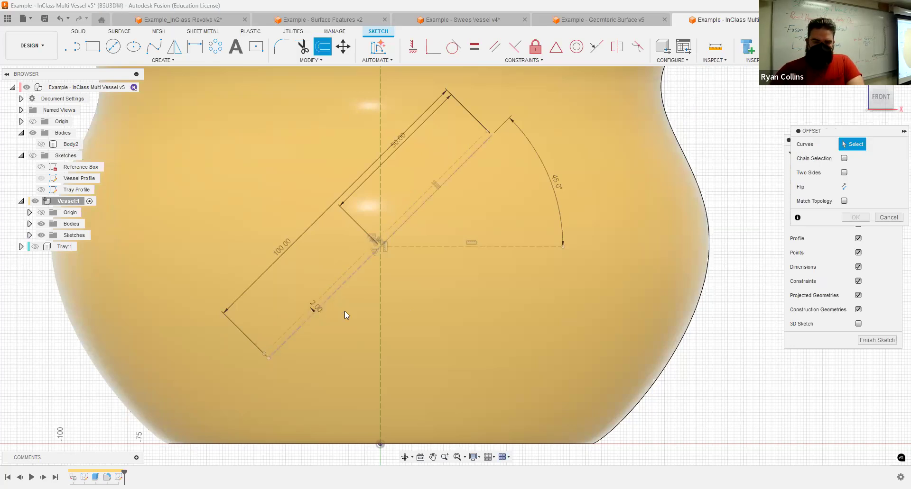
type("-2")
key("Return")
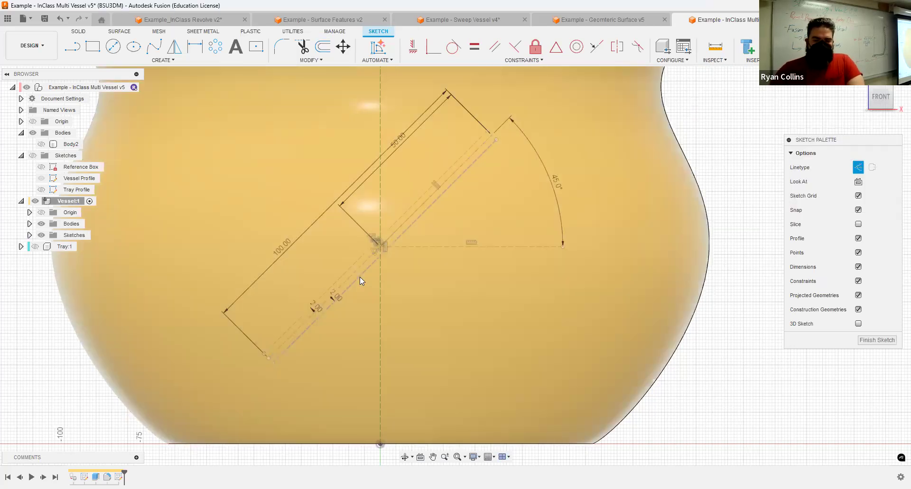
Step: Convert both 2 mm offset lines to normal linetype and connect them with a 4 mm line at each end
left_click(346, 272)
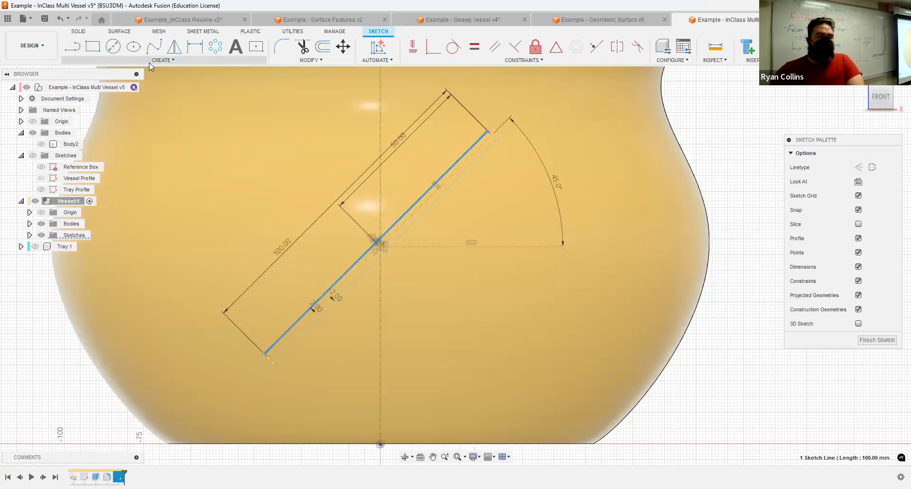
left_click(73, 47)
scroll(258, 364, "up", 4)
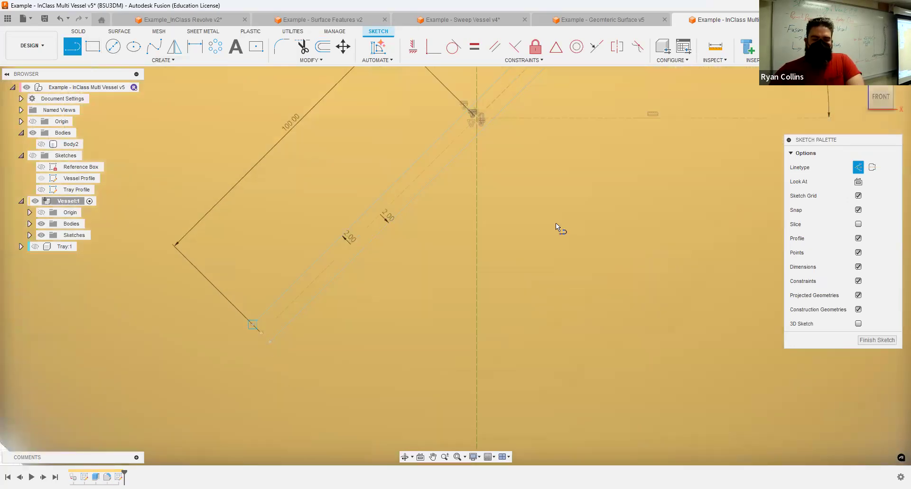
scroll(593, 142, "down", 5)
middle_click_drag(588, 129, 503, 217)
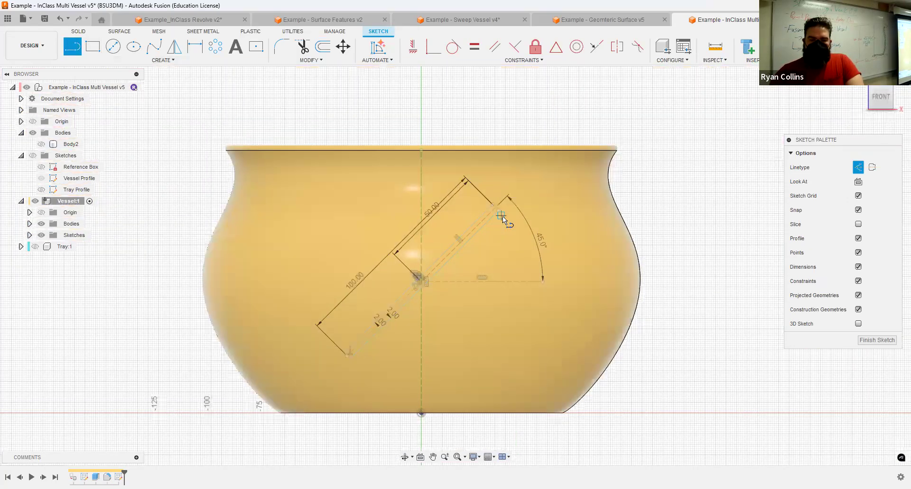
scroll(482, 192, "up", 5)
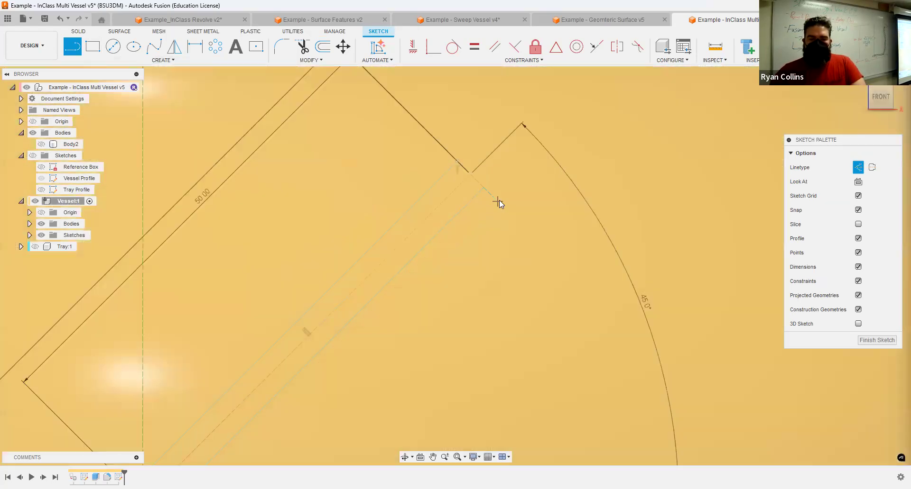
key("Escape")
Step: Change the two 4 mm end lines from construction to normal linetype and finish the sketch
left_click(482, 184)
scroll(431, 290, "down", 1)
scroll(399, 323, "down", 3)
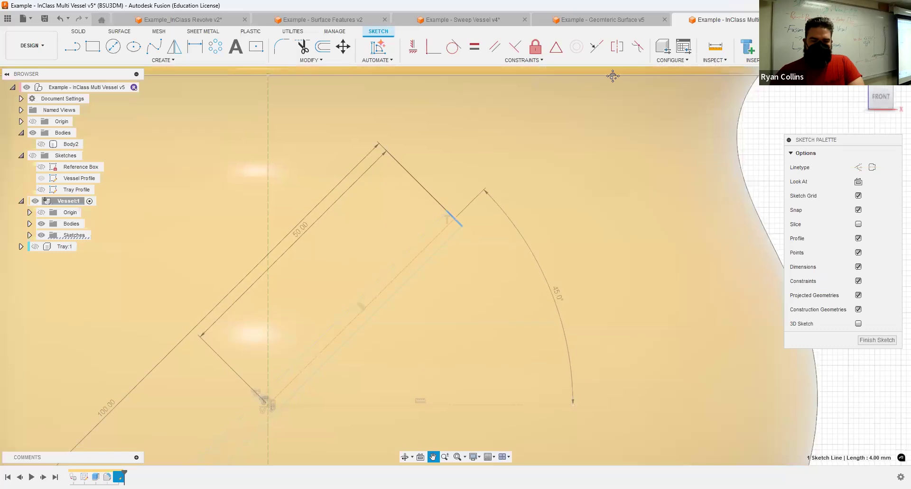
scroll(346, 330, "up", 5)
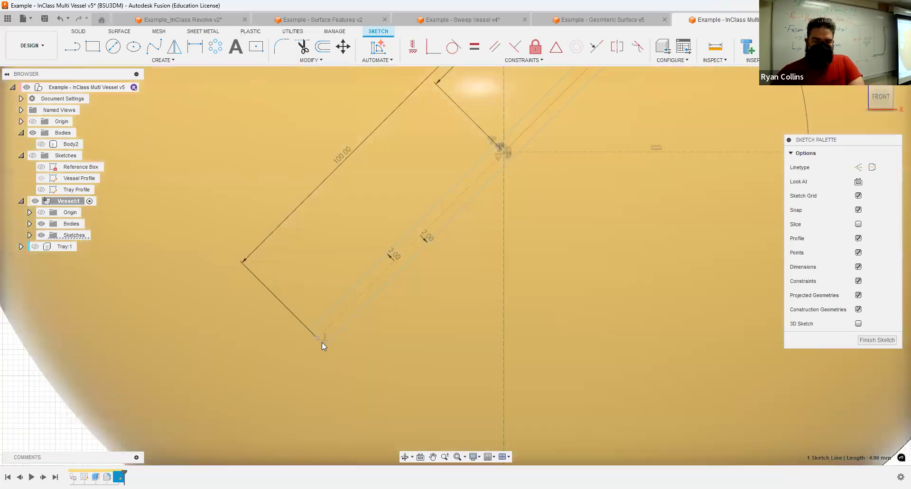
scroll(319, 341, "up", 3)
key("x")
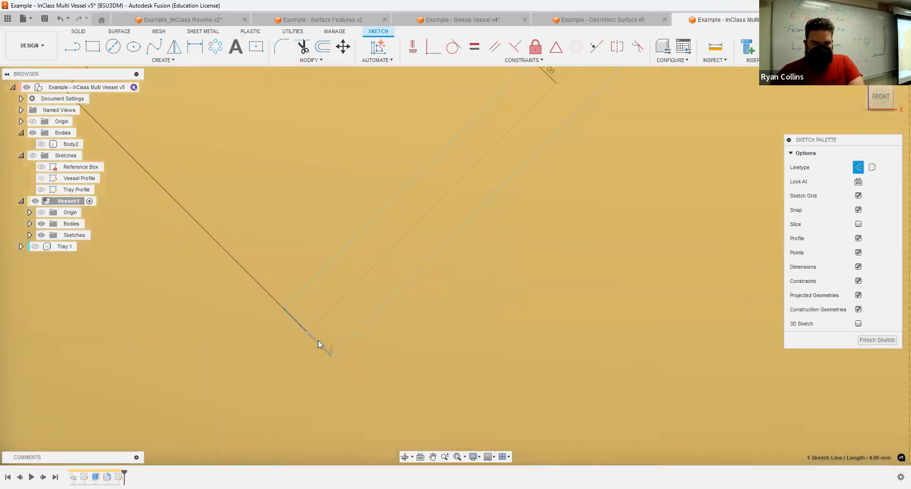
scroll(363, 345, "down", 10)
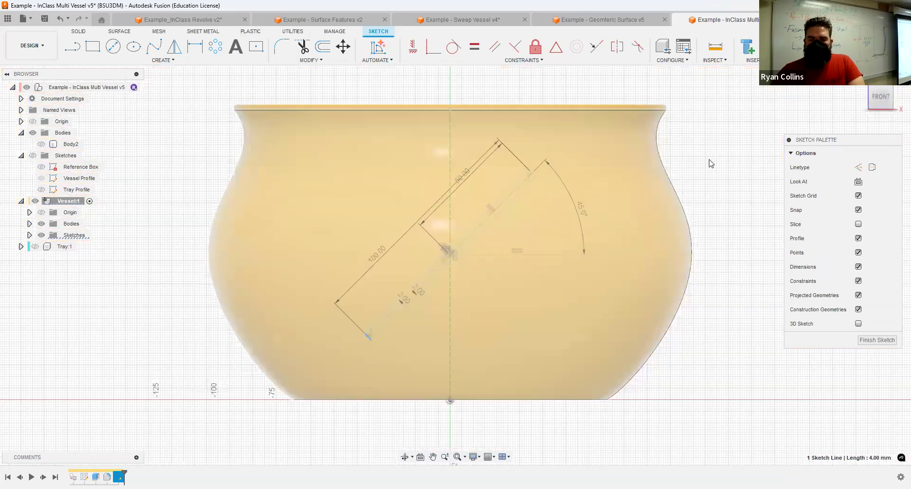
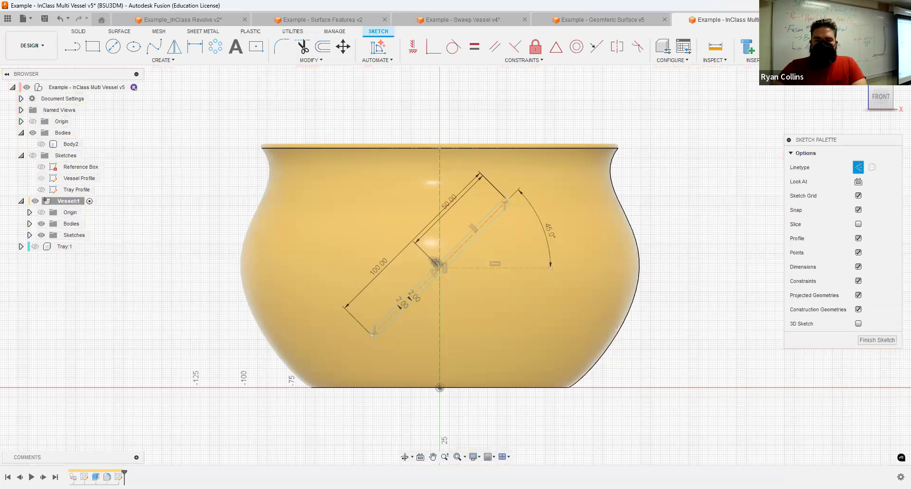
left_click(823, 46)
Step: Try to emboss the diagonal strip profile onto the vessel's curved face with a horizontal distance of -2.689 mm
middle_click_drag(712, 222, 672, 243, "shift")
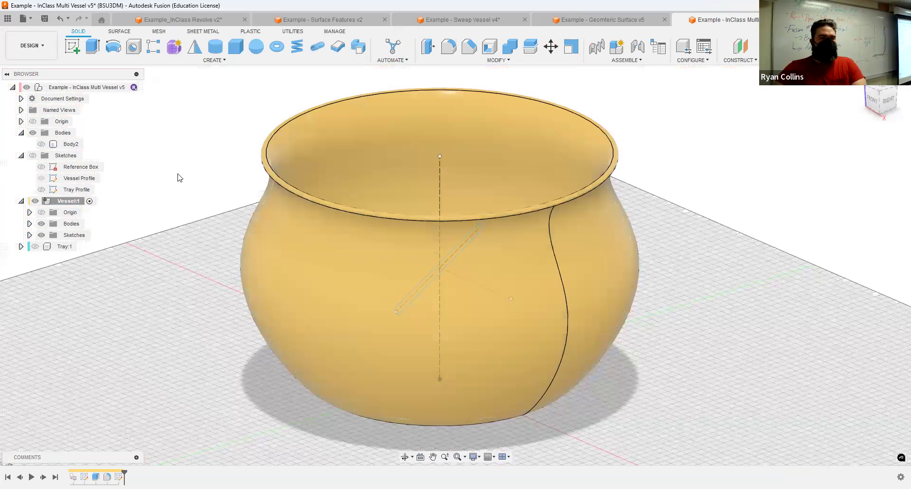
left_click(210, 61)
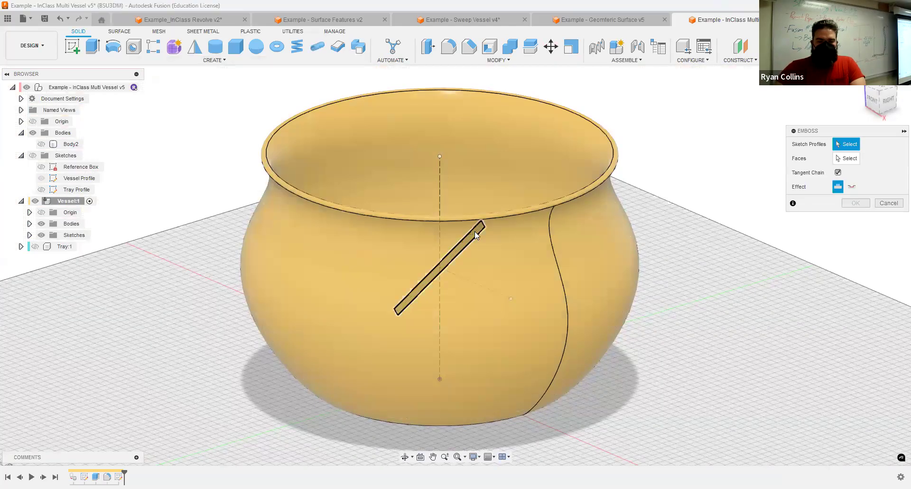
left_click(475, 232)
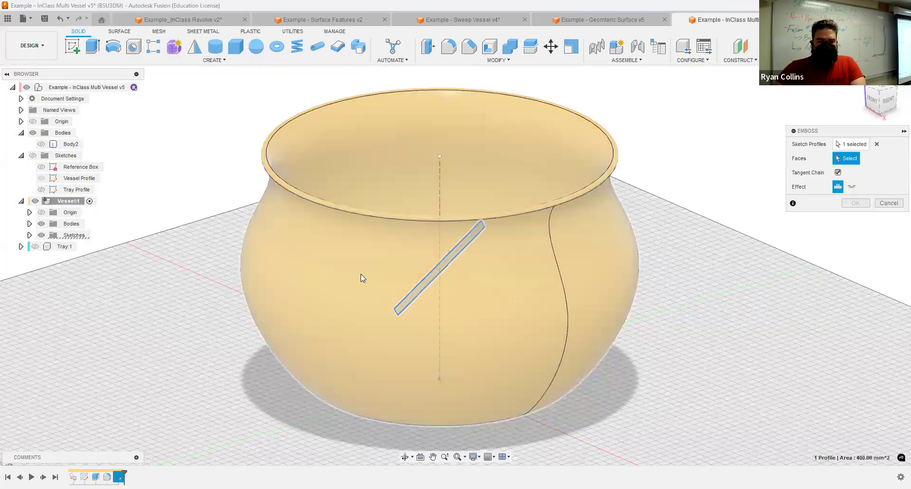
left_click(583, 279)
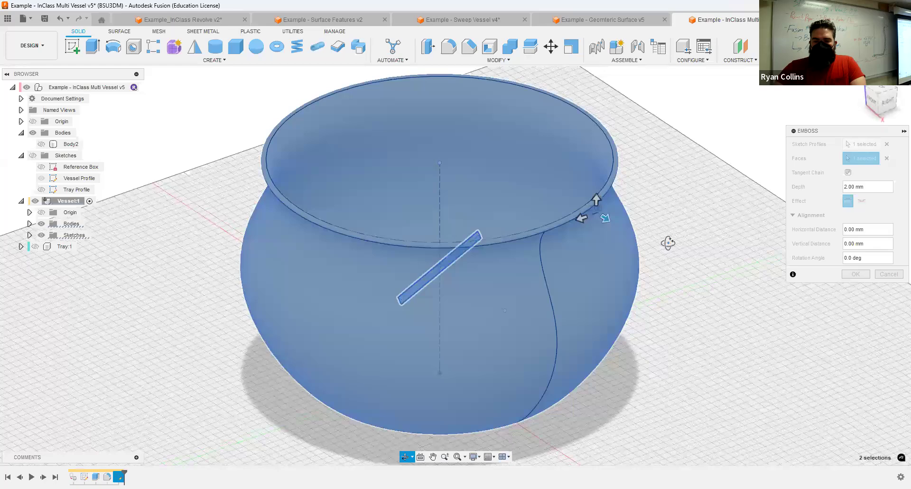
middle_click_drag(673, 258, 495, 152, "shift")
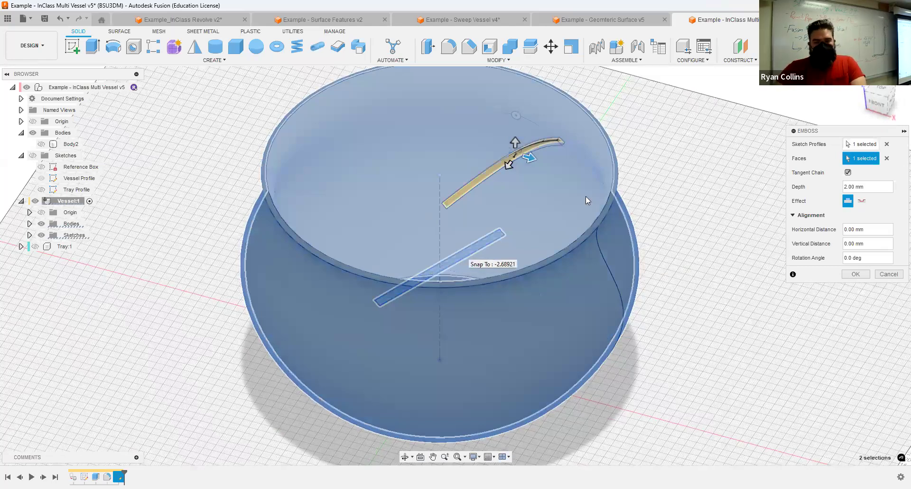
middle_click_drag(695, 171, 493, 325, "shift")
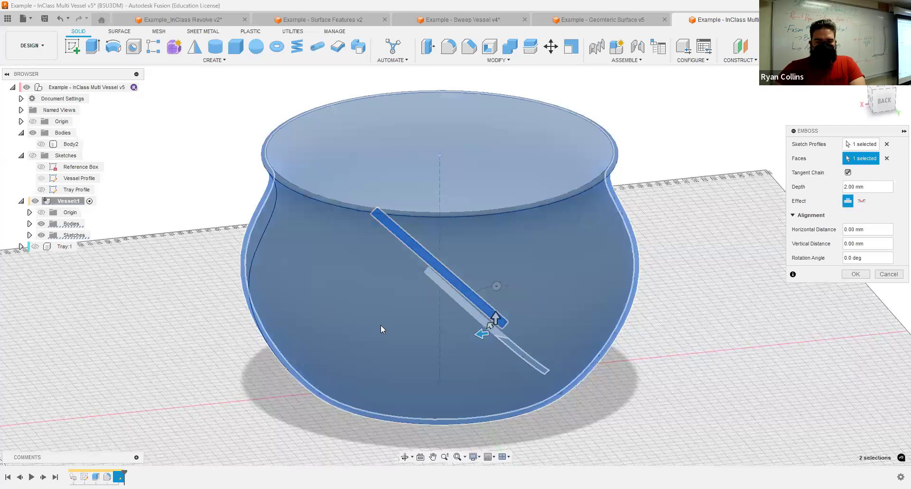
middle_click_drag(642, 359, 470, 256, "shift")
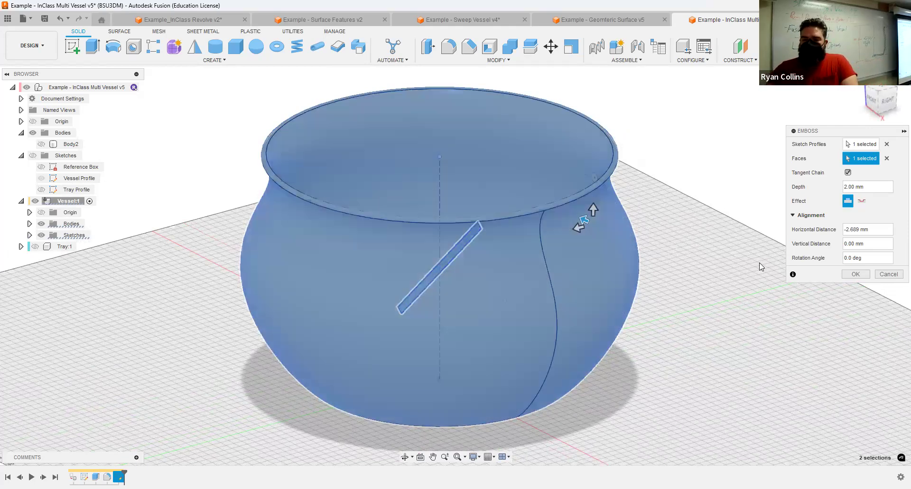
key("Escape")
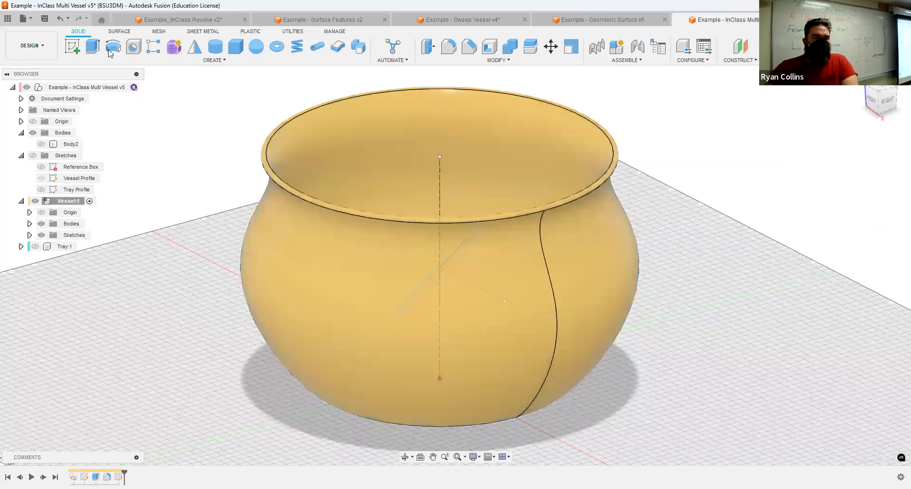
Step: Extrude the diagonal strip profile as a one-sided cut with its extent set to the vessel's curved face
left_click(446, 264)
key("e")
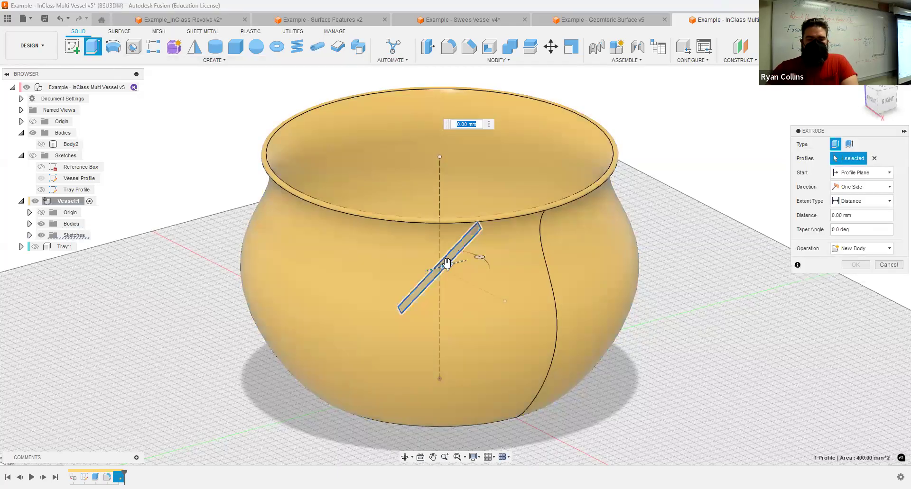
left_click_drag(447, 265, 640, 206)
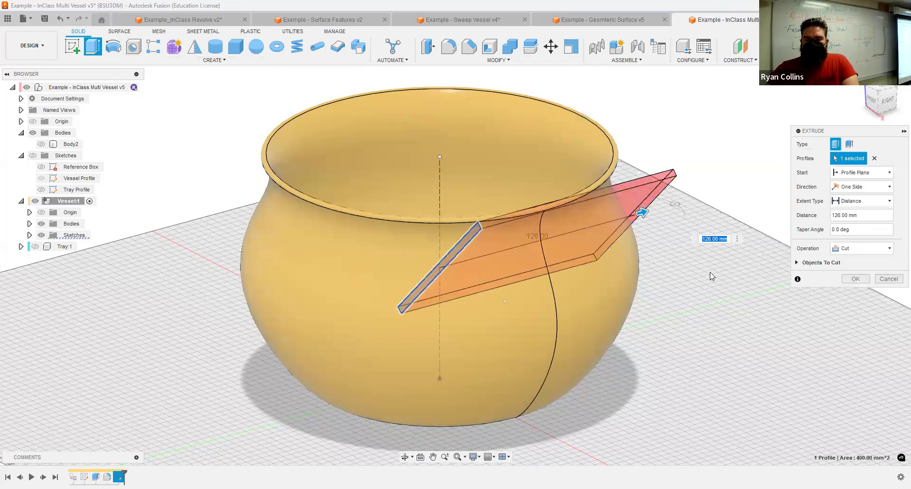
middle_click_drag(640, 212, 465, 194, "shift")
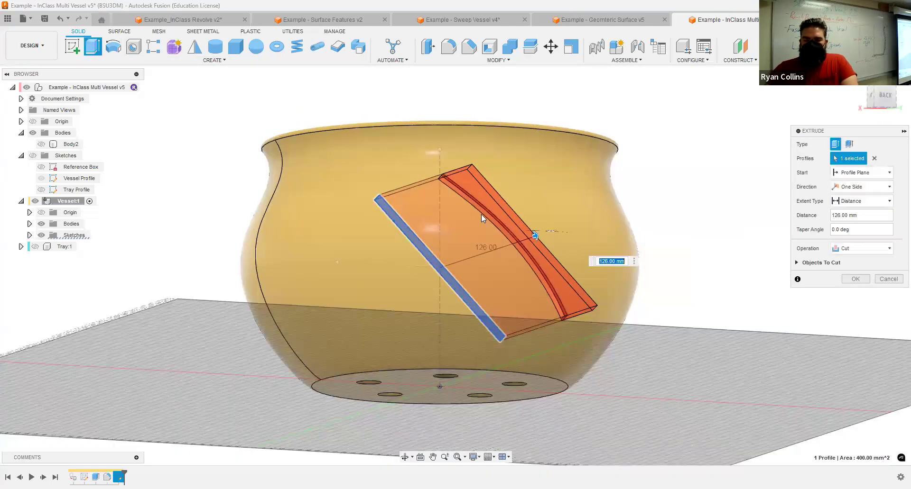
left_click(851, 201)
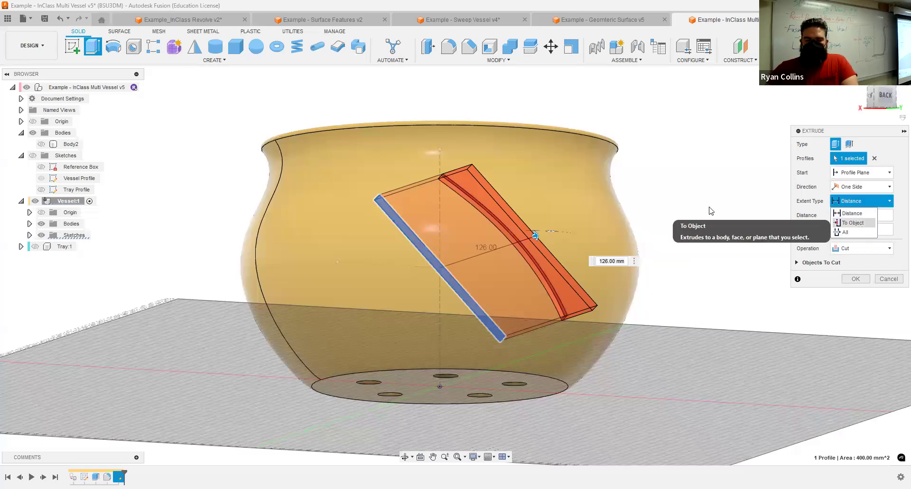
middle_click_drag(652, 211, 686, 211, "shift")
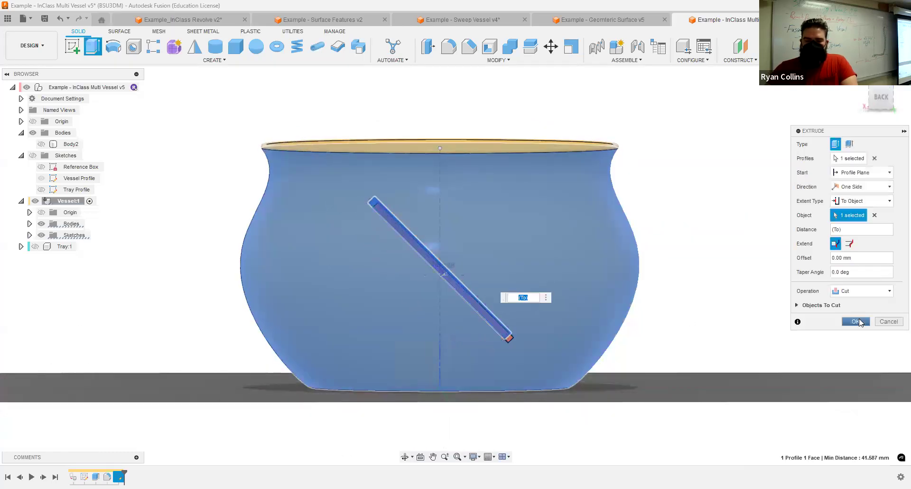
key("Return")
mouse_move(695, 237)
middle_mouse_down("shift")
mouse_move(658, 234)
mouse_move(678, 235)
middle_mouse_up("shift")
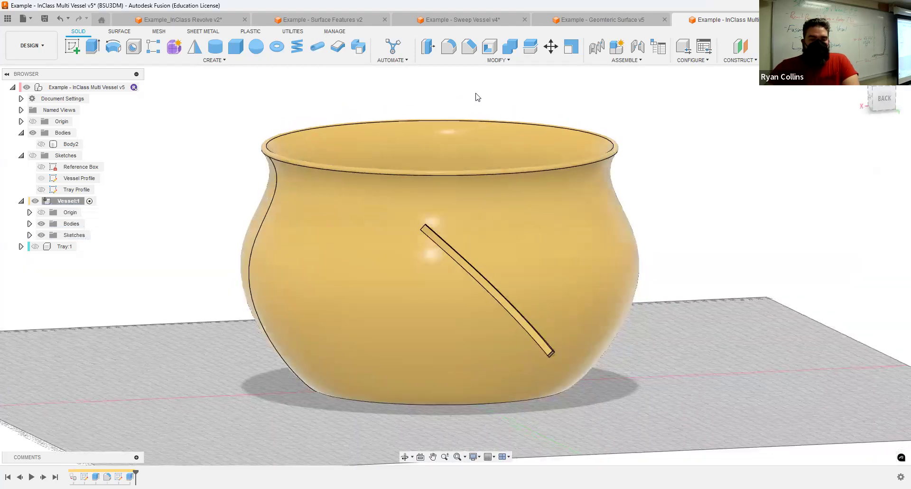
right_click(167, 252)
left_click(174, 210)
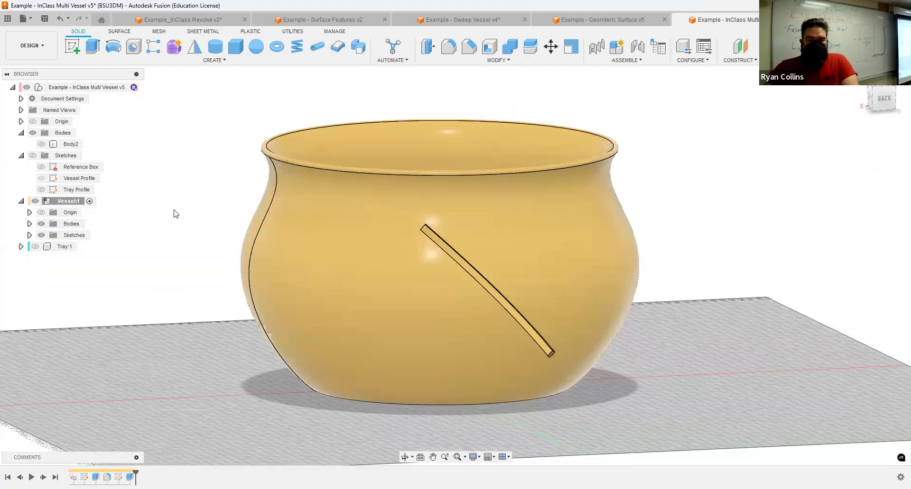
middle_click_drag(464, 229, 830, 201, "shift")
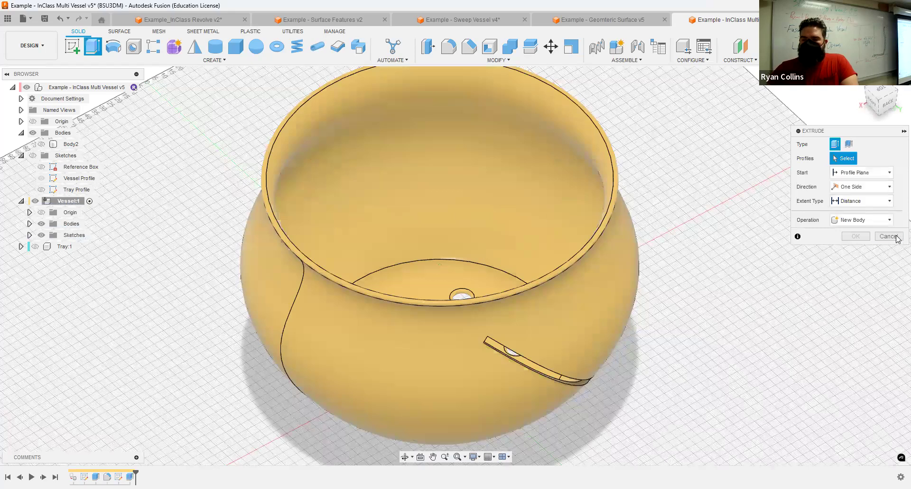
key("Escape")
middle_click_drag(550, 304, 542, 276, "shift")
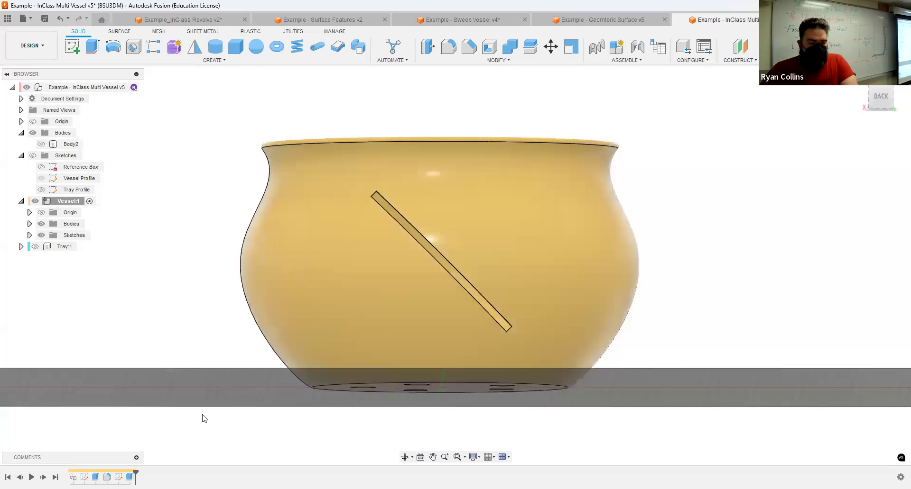
Step: Edit the diagonal strip cut to run symmetrically with a distance of 104.138 mm
right_click(129, 477)
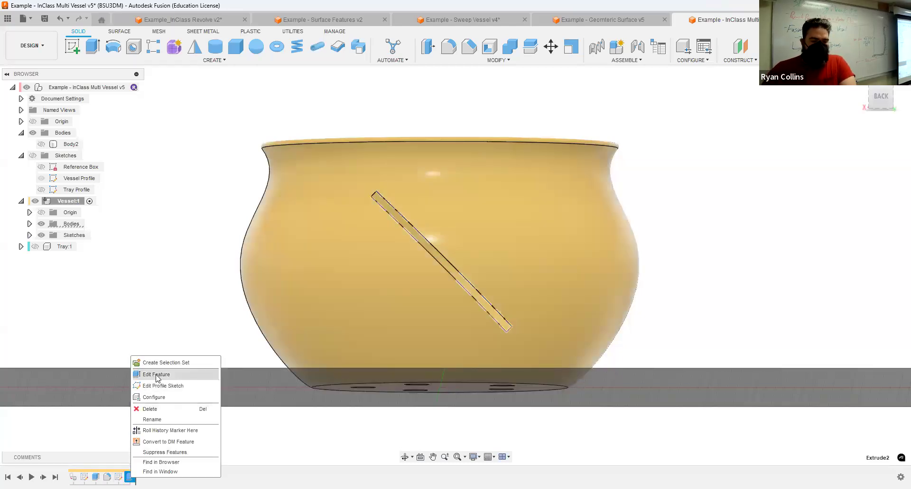
left_click(156, 374)
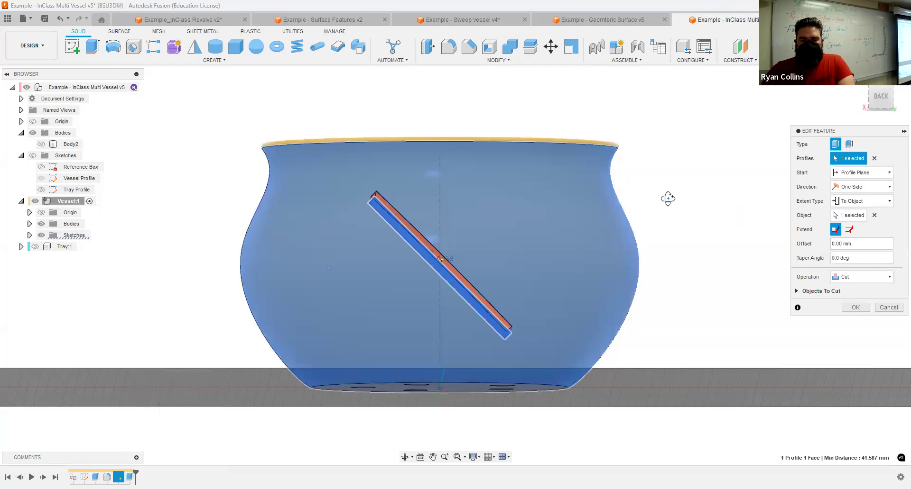
middle_click_drag(683, 208, 685, 214, "shift")
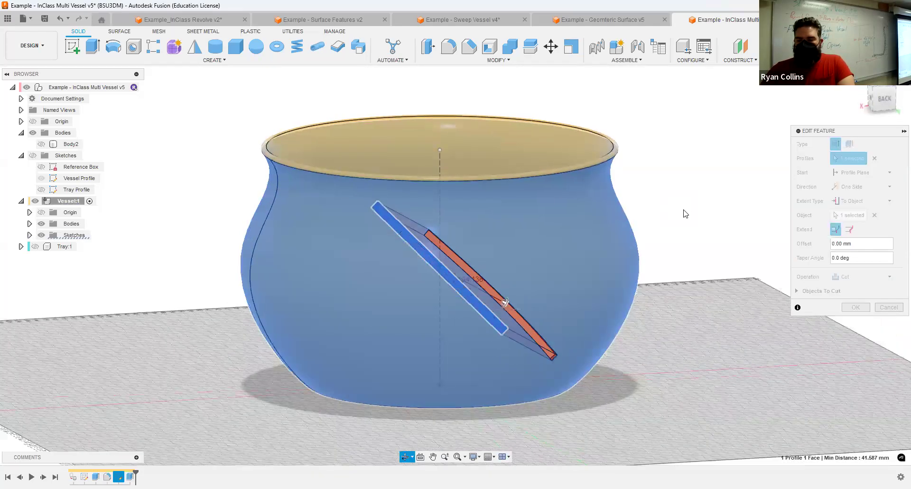
left_click(860, 188)
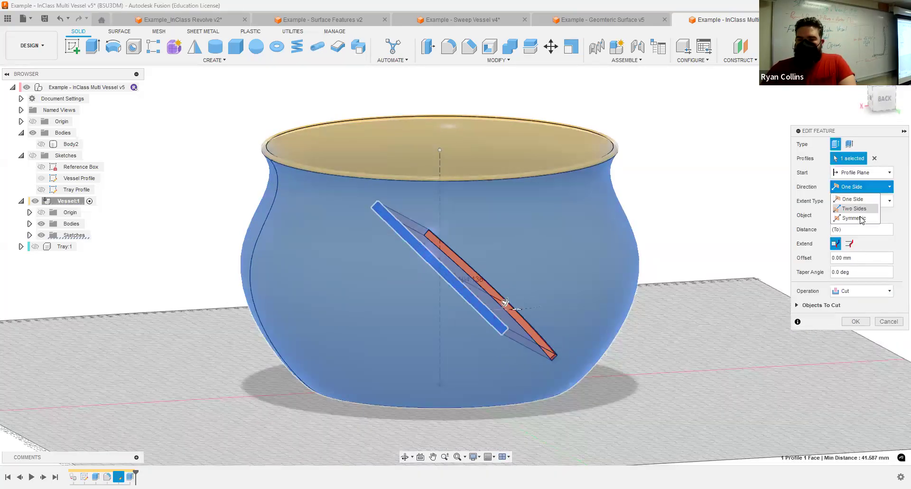
left_click(860, 219)
middle_click_drag(708, 265, 627, 278, "shift")
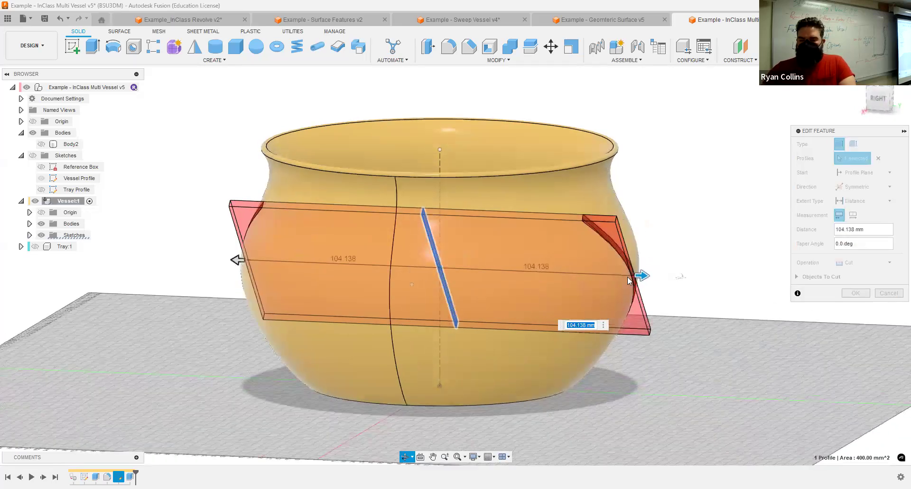
key("Return")
middle_click_drag(737, 245, 53, 422, "shift")
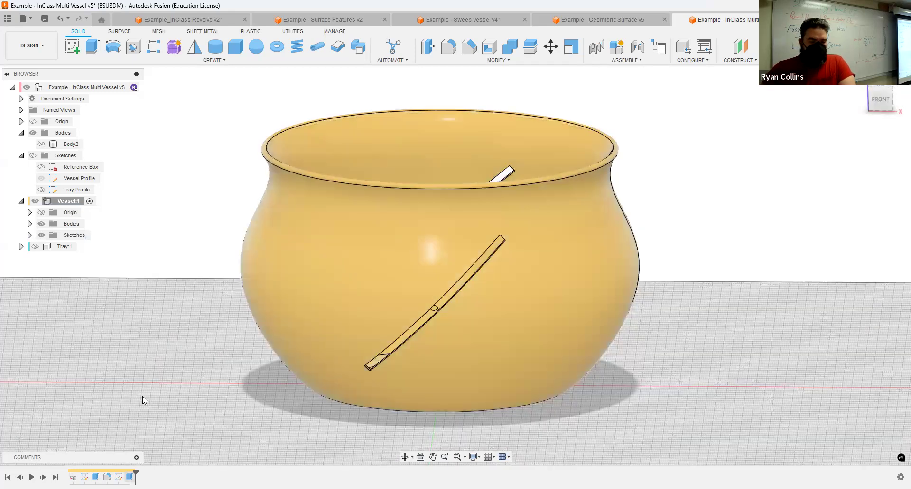
Step: Switch the diagonal strip cut back to One Side with a distance of 104.138 mm
right_click(129, 477)
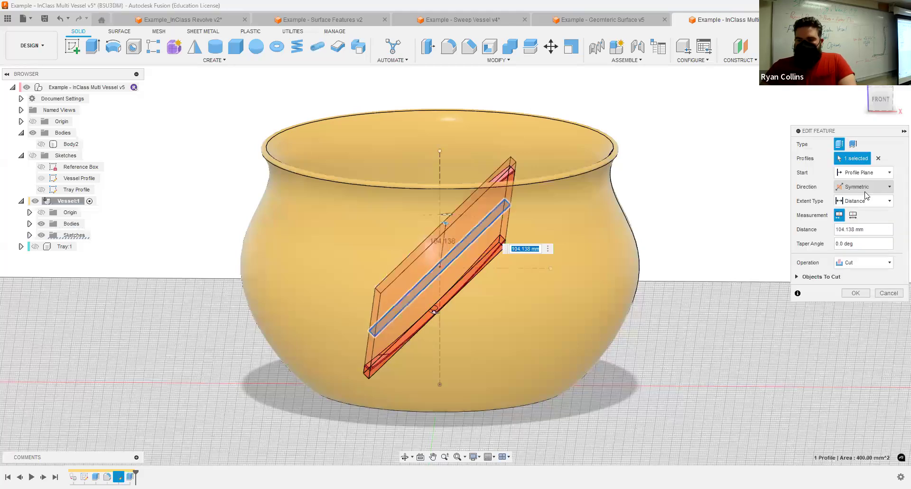
left_click(865, 187)
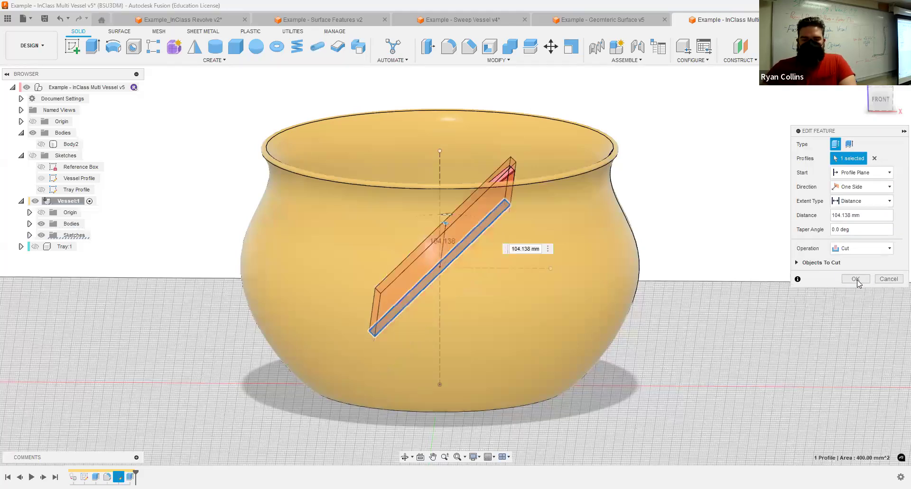
key("Return")
middle_click_drag(748, 290, 683, 299, "shift")
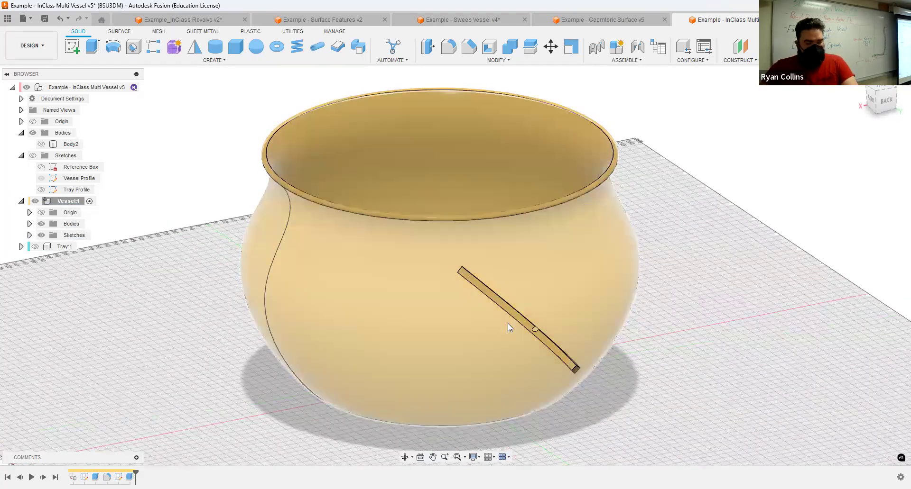
Step: Edit the strip sketch with the vessel bodies hidden, mirroring the strip's four outline lines about the vertical centre line
middle_click_drag(205, 295, 59, 457, "shift")
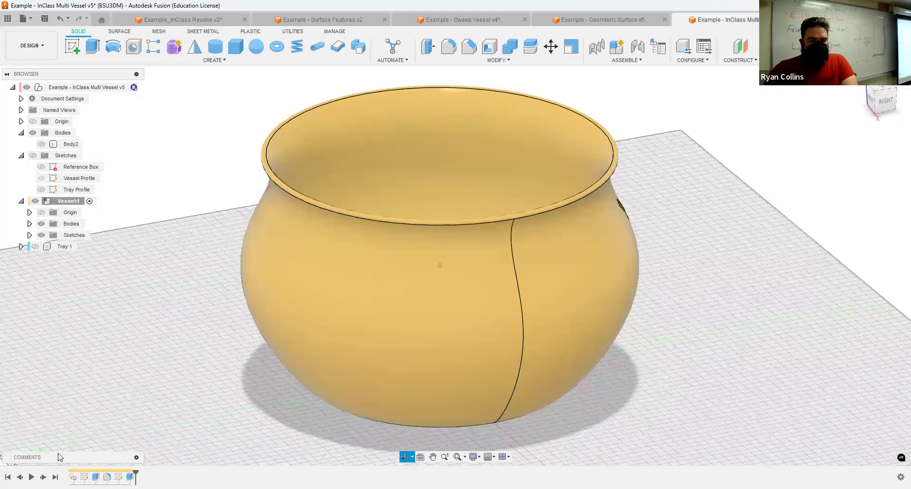
right_click(119, 477)
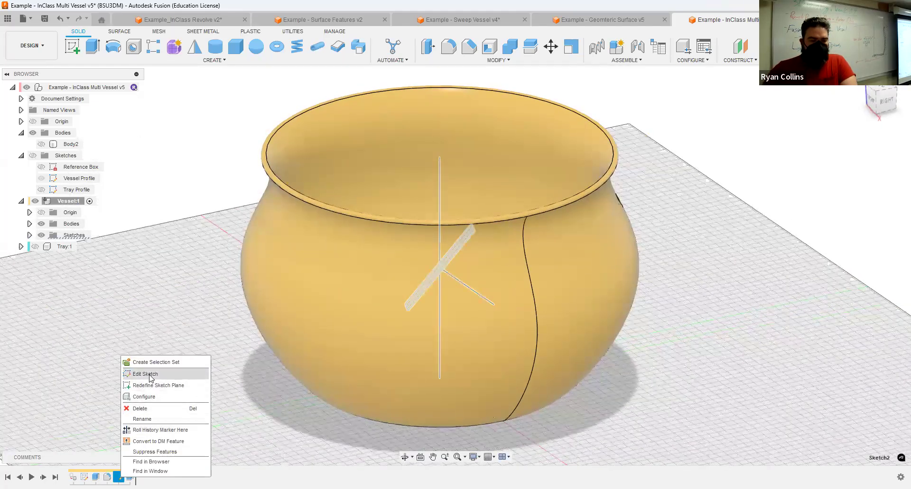
key("Return")
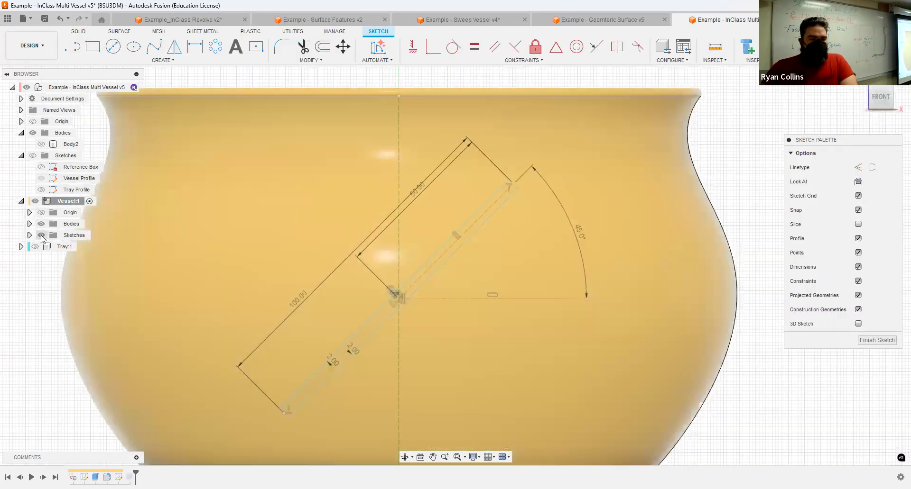
left_click(41, 223)
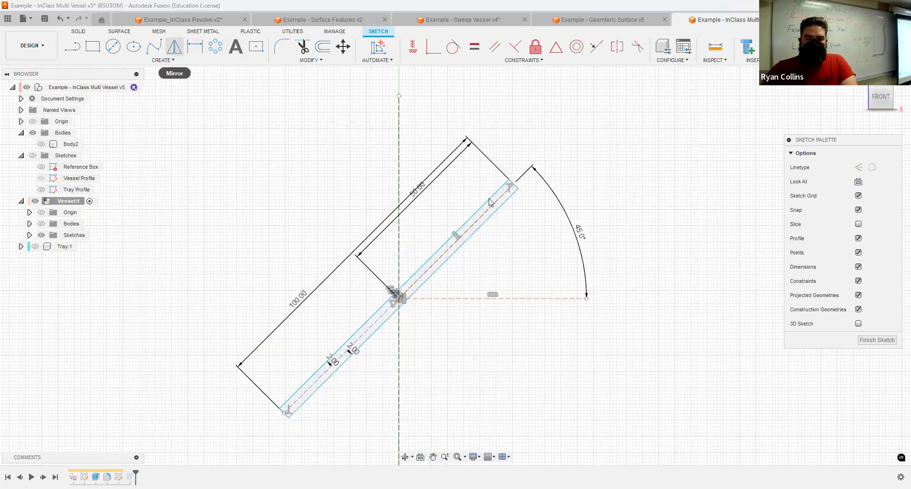
left_click(399, 247)
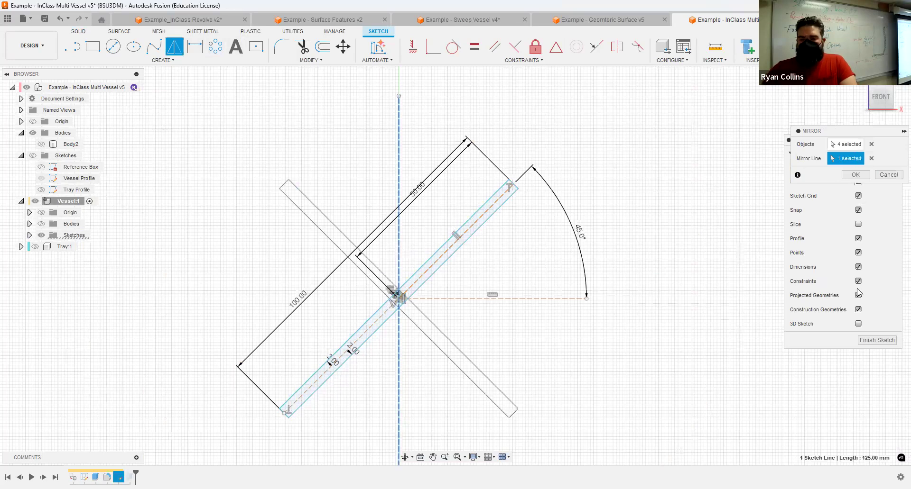
left_click(855, 175)
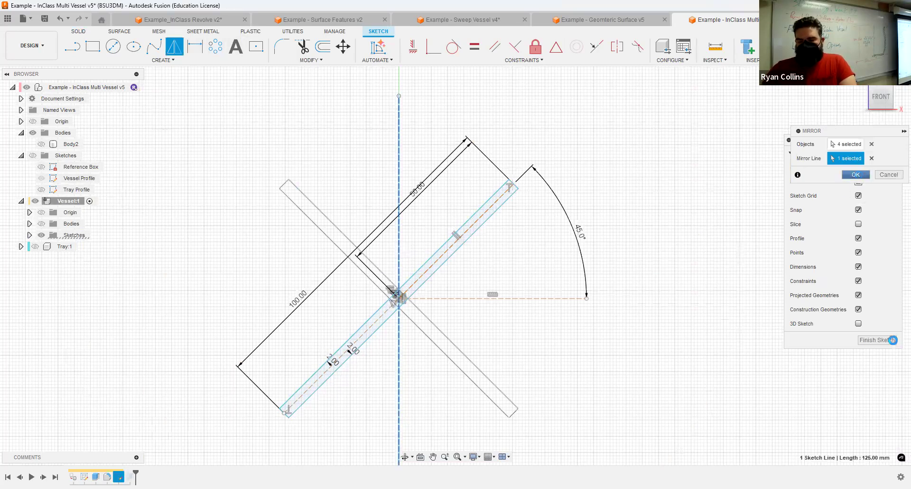
left_click(866, 341)
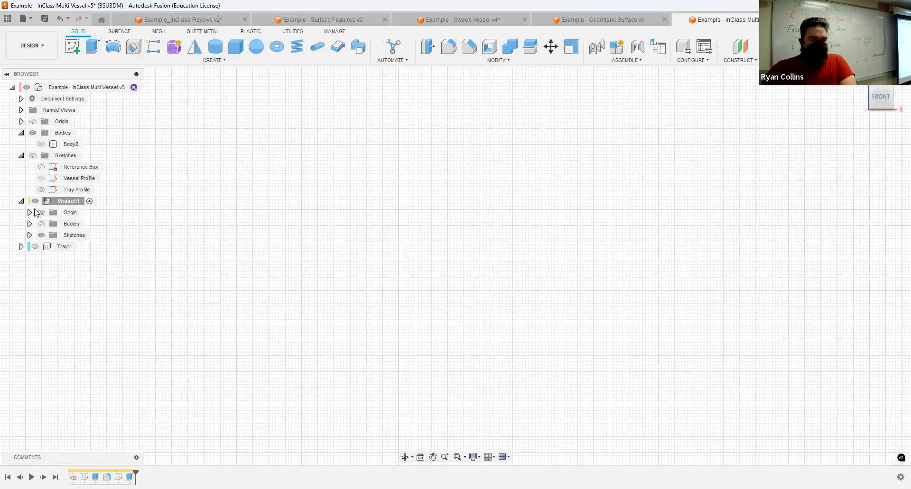
Step: Show the Vessel component's bodies again and examine the diagonal slot and the small piece inside it
left_click(41, 224)
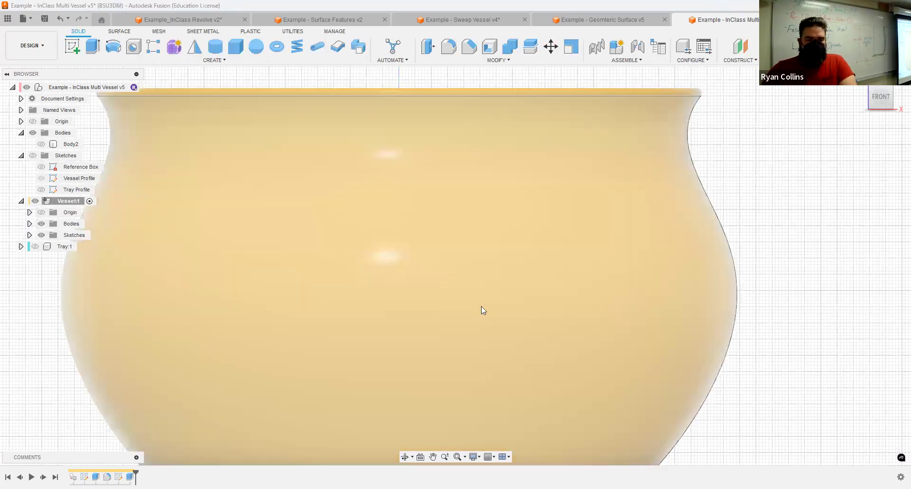
middle_click_drag(459, 330, 397, 329, "shift")
middle_click_drag(674, 220, 304, 160, "shift")
scroll(685, 282, "down", 2)
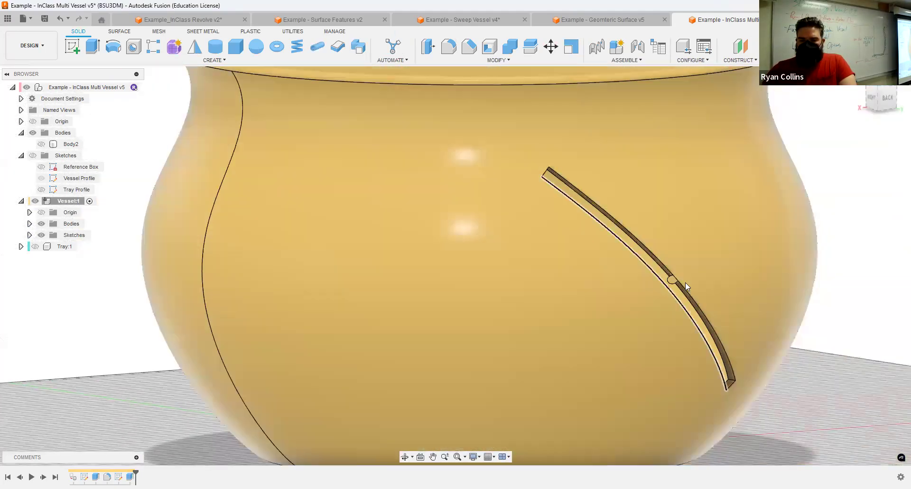
scroll(680, 287, "up", 10)
scroll(645, 275, "down", 10)
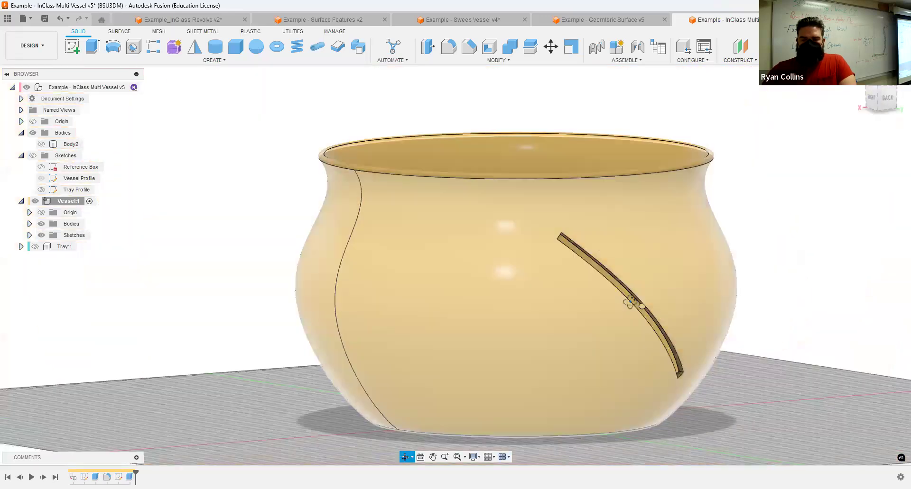
mouse_move(642, 306)
middle_mouse_down("shift")
mouse_move(683, 314)
mouse_move(667, 322)
mouse_move(659, 309)
middle_mouse_up("shift")
Step: Edit the strip cut to include the mirrored strip's profiles, cutting an X of five profiles through the vessel wall
right_click(129, 477)
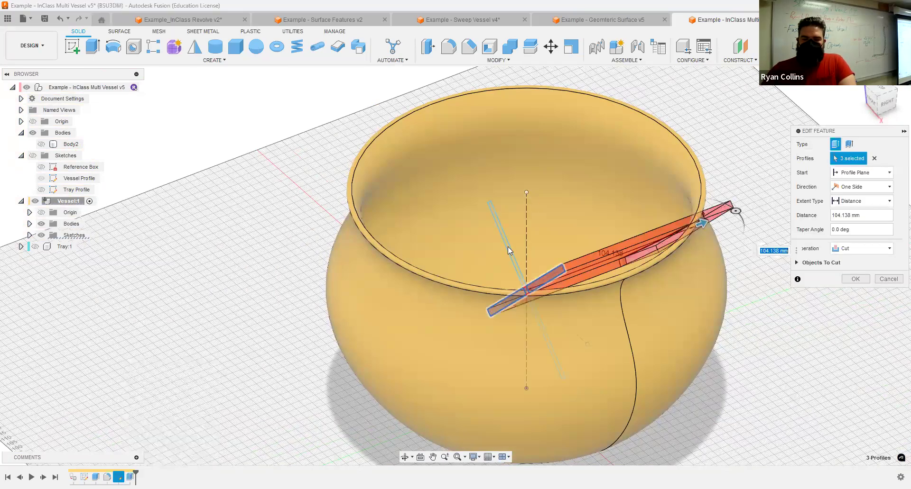
left_click(548, 296)
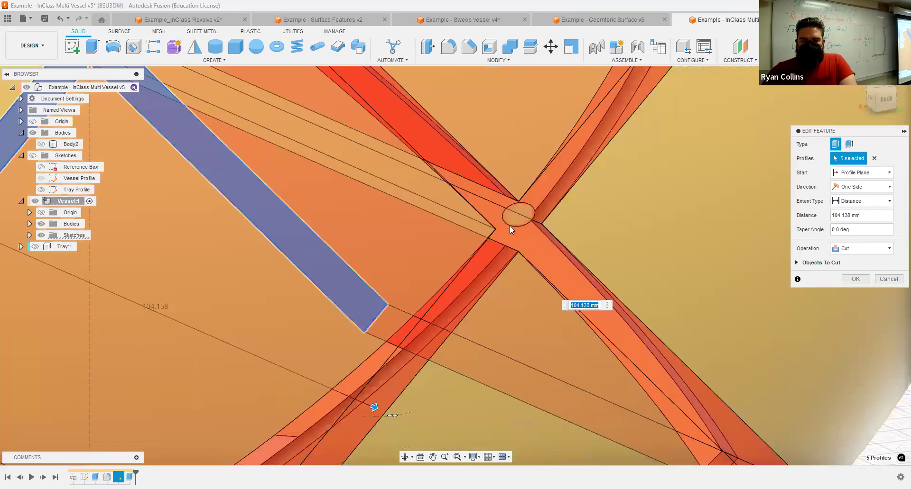
scroll(510, 230, "down", 10)
middle_click_drag(480, 174, 568, 201, "shift")
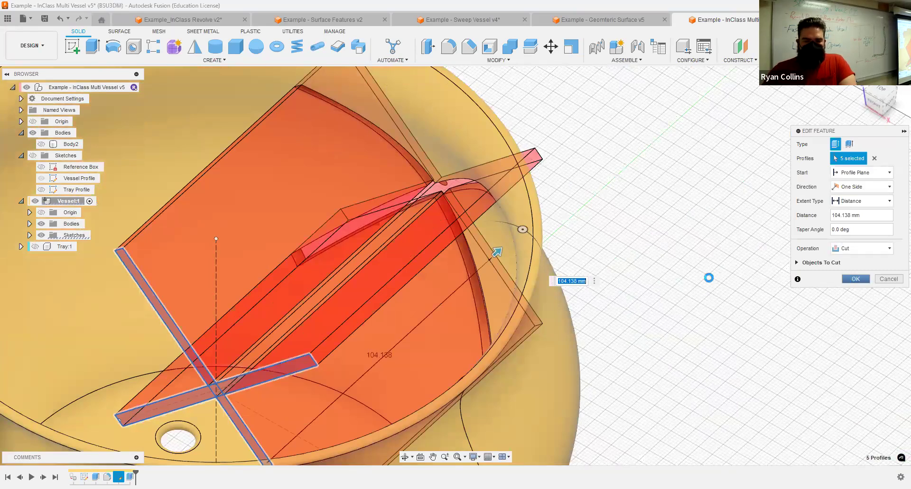
middle_click_drag(693, 274, 552, 201, "shift")
middle_click_drag(627, 262, 356, 131)
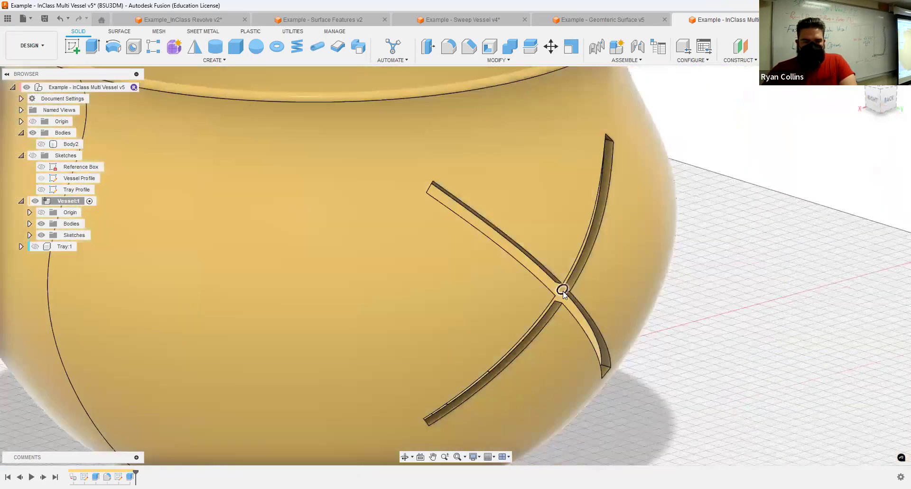
Step: Expand the Vessel component's bodies and hide Vessel (1), the small leftover body at the centre of the X
left_click(563, 291)
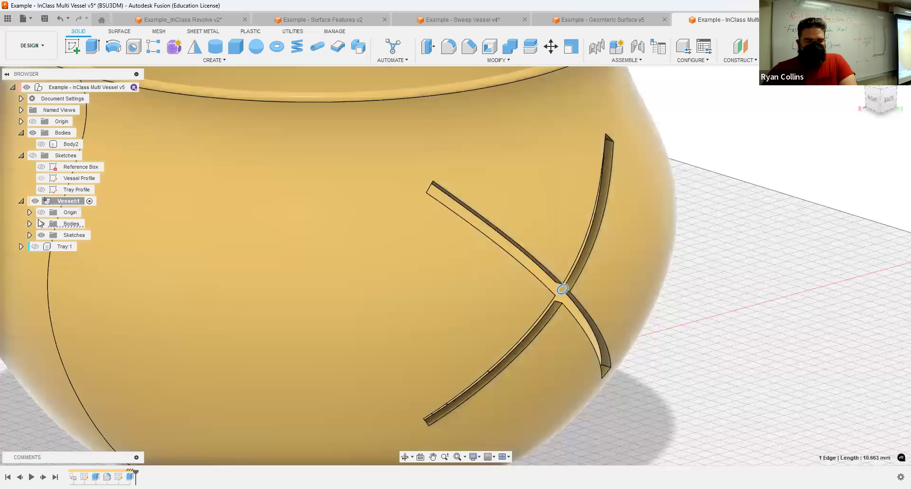
left_click(29, 224)
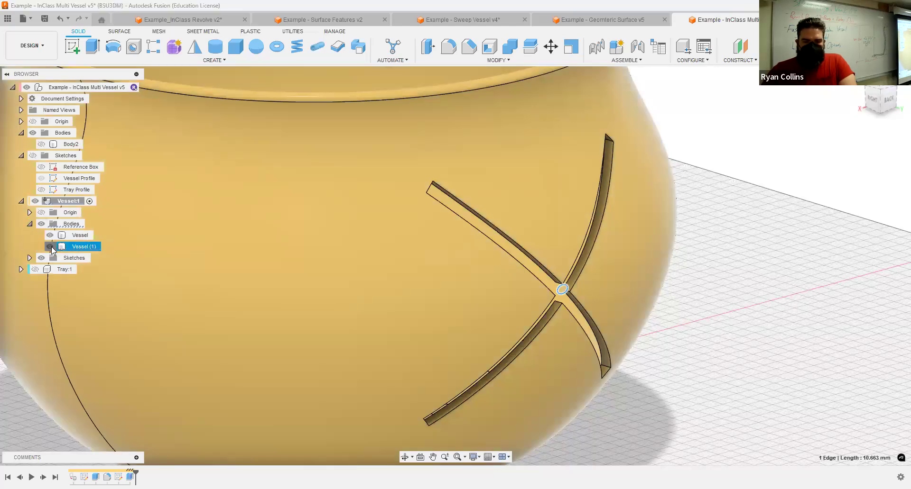
key("v")
mouse_move(762, 210)
middle_mouse_down("shift")
mouse_move(755, 233)
mouse_move(749, 211)
middle_mouse_up("shift")
scroll(706, 332, "down", 5)
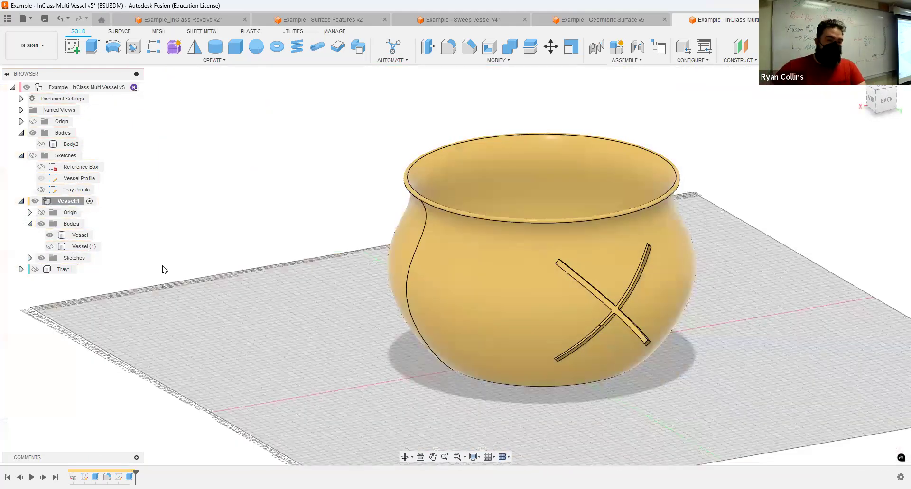
Step: Create a circular pattern of the X cut feature around the vessel's vertical axis, with full distribution and a quantity of 9
left_click(211, 64)
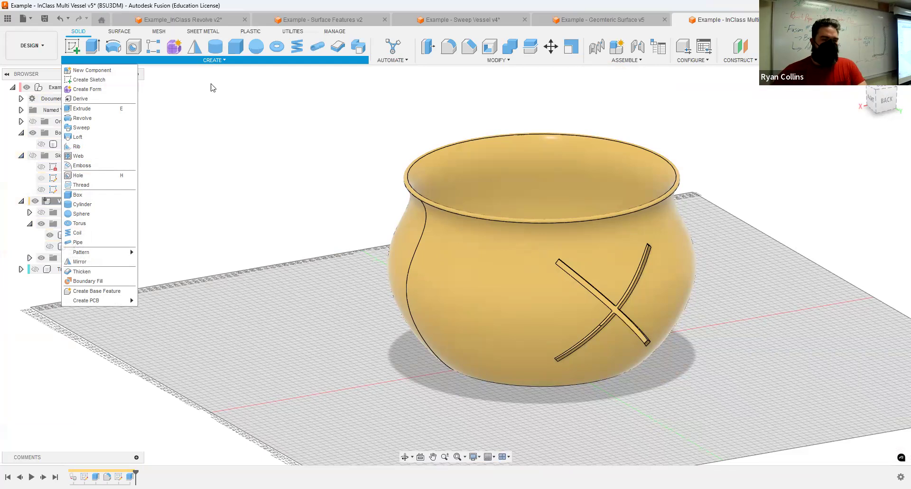
mouse_move(99, 253)
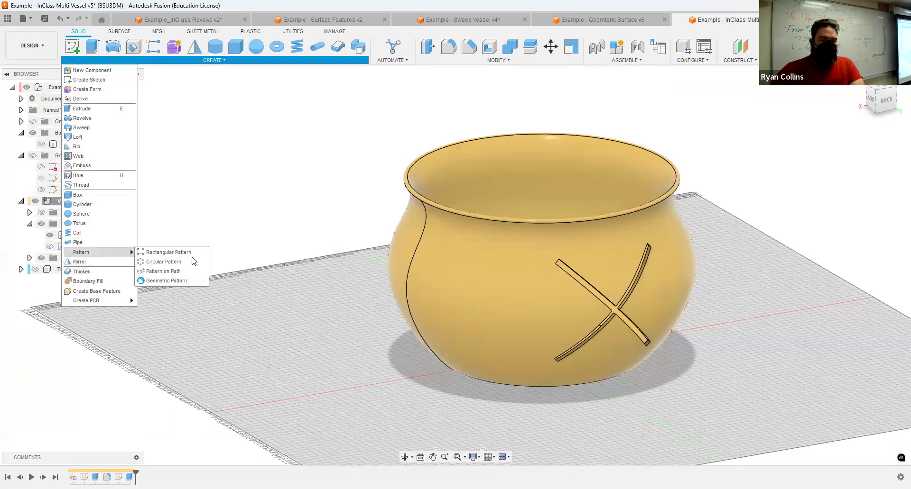
left_click(174, 267)
left_click(878, 158)
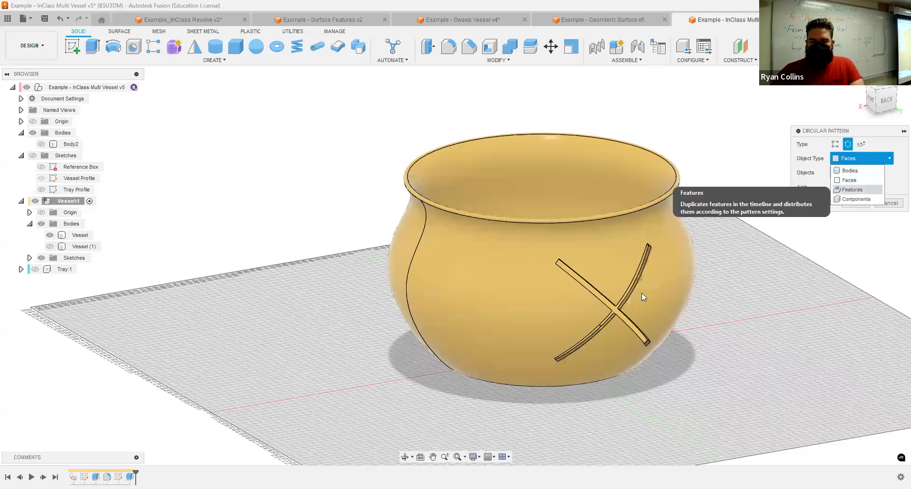
scroll(623, 303, "up", 5)
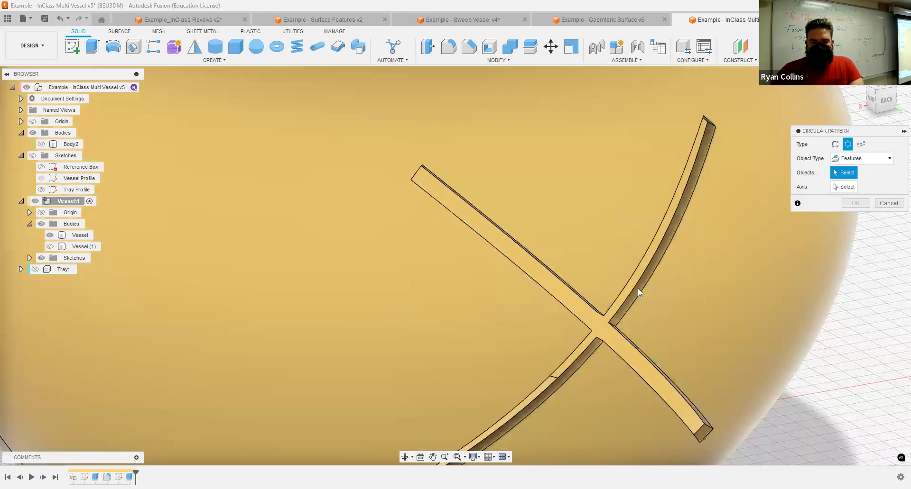
left_click(602, 325)
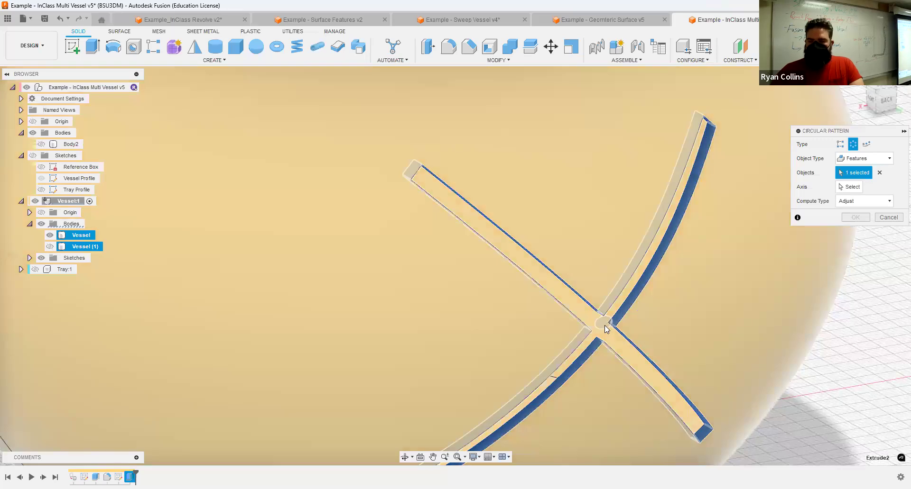
left_click(849, 187)
scroll(433, 308, "down", 10)
middle_click_drag(433, 307, 454, 348, "shift")
left_click(453, 349)
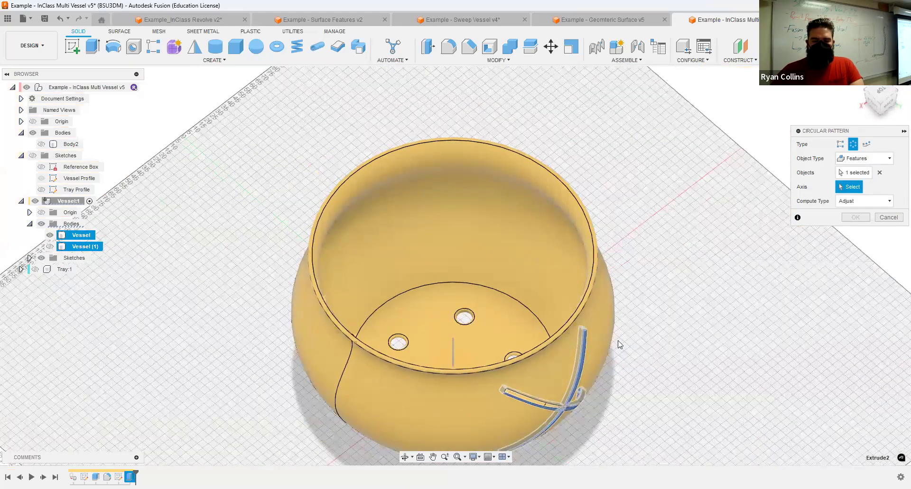
middle_click_drag(706, 244, 733, 250, "shift")
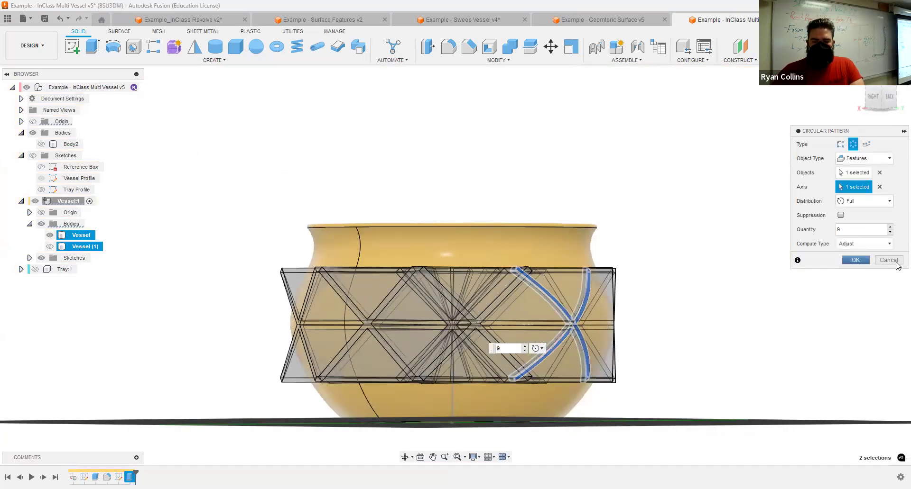
key("Return")
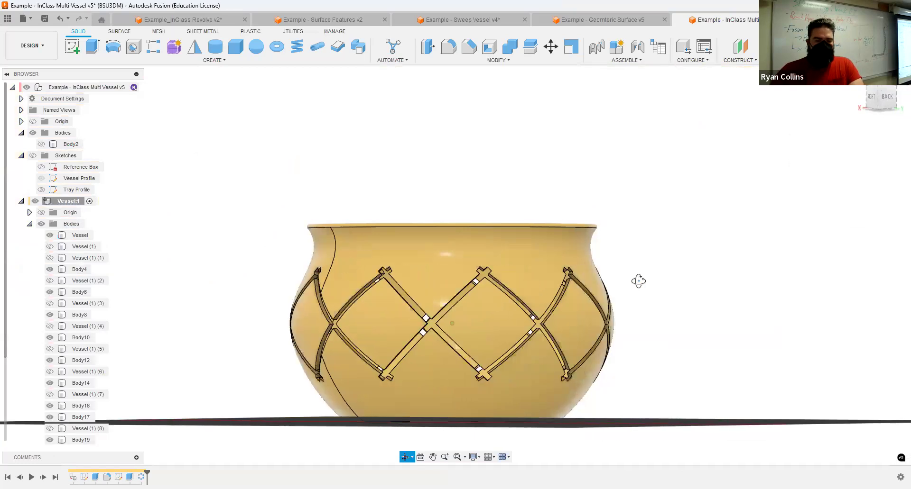
Step: Examine the overlapping X cuts around the vessel and compare them with the lattice in the Sweep Vessel document
middle_click_drag(657, 283, 695, 283, "shift")
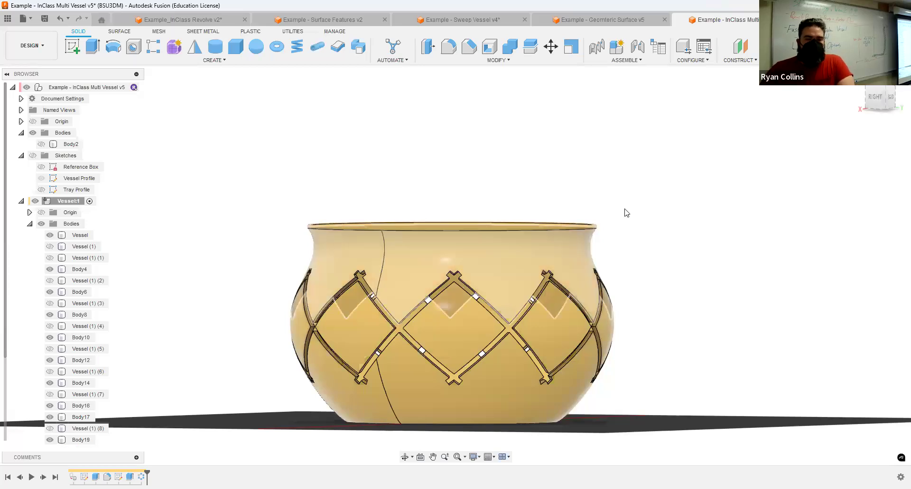
left_click(461, 21)
middle_click_drag(657, 271, 701, 258, "shift")
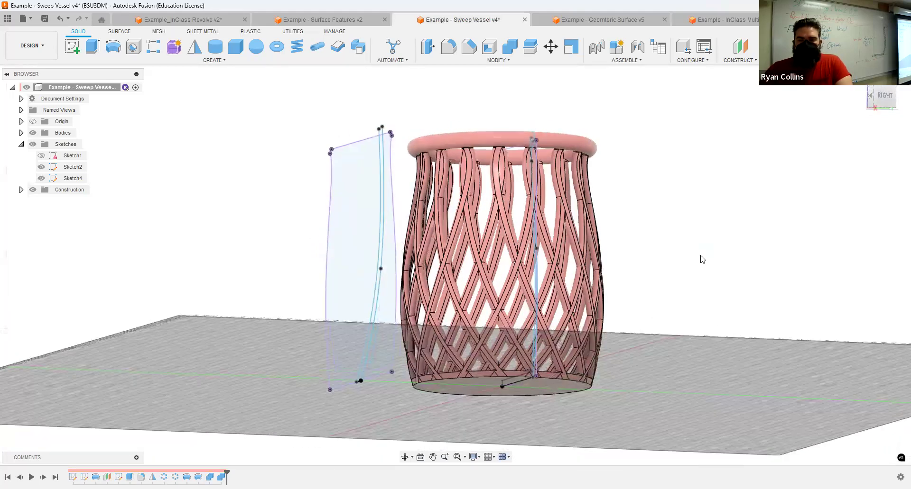
left_click(744, 20)
mouse_move(425, 277)
middle_mouse_down("shift")
mouse_move(446, 279)
mouse_move(437, 272)
middle_mouse_up("shift")
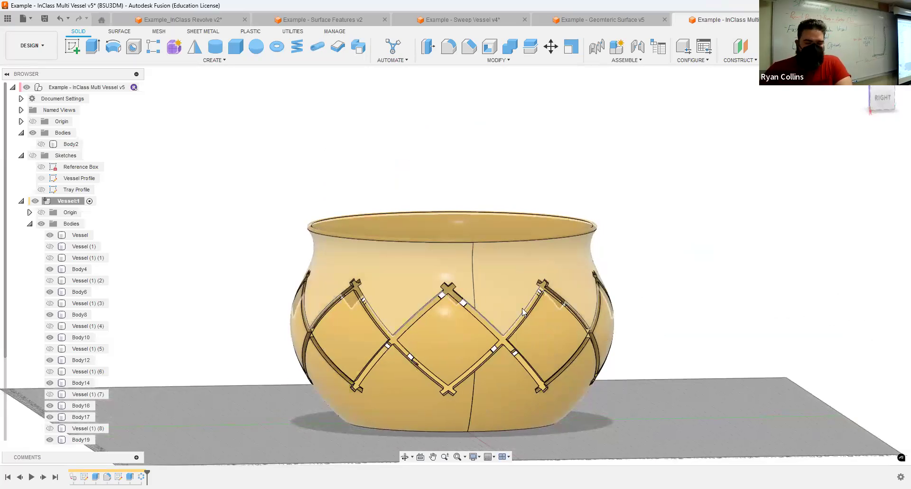
middle_click_drag(524, 311, 536, 308, "shift")
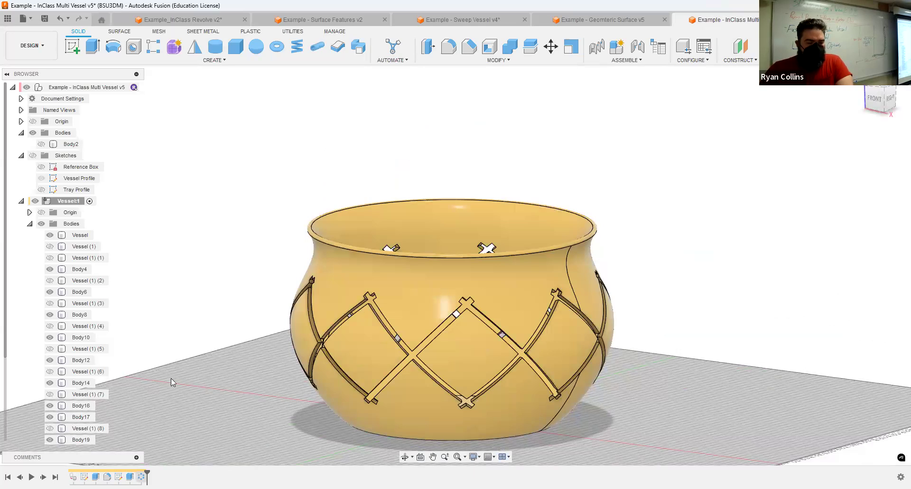
Step: Edit the circular pattern of X cuts to a quantity of 4
right_click(142, 477)
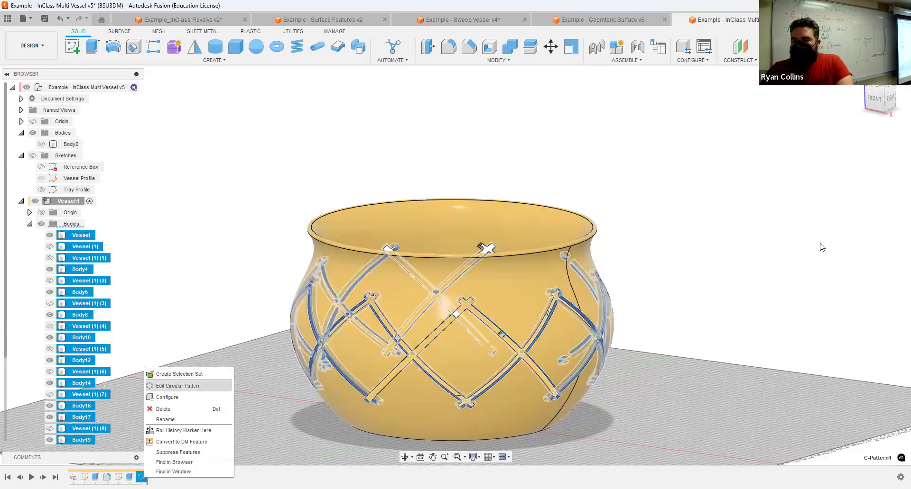
left_click_drag(857, 218, 826, 222)
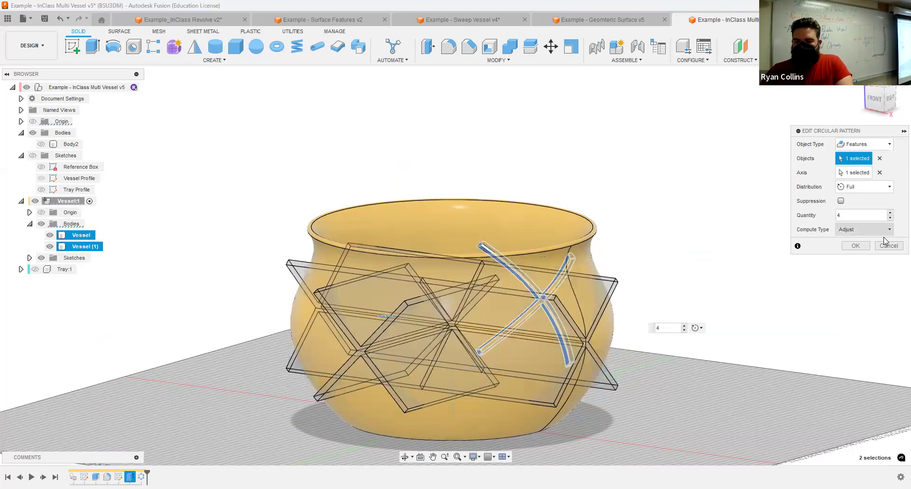
left_click(855, 246)
middle_click_drag(676, 246, 694, 236, "shift")
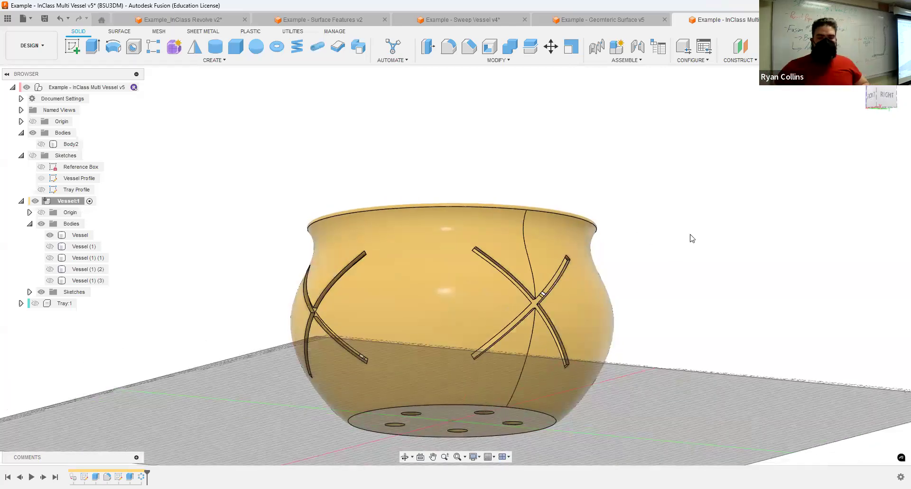
Step: View the Geometric Surface and Sweep Vessel example documents, and return to the InClass Multi Vessel document to inspect the patterned cuts
left_click(608, 23)
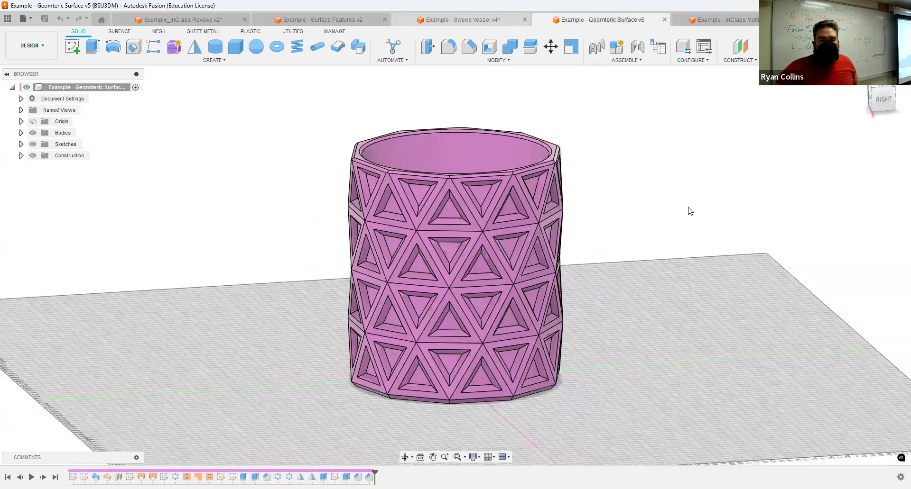
key("ctrl+Tab")
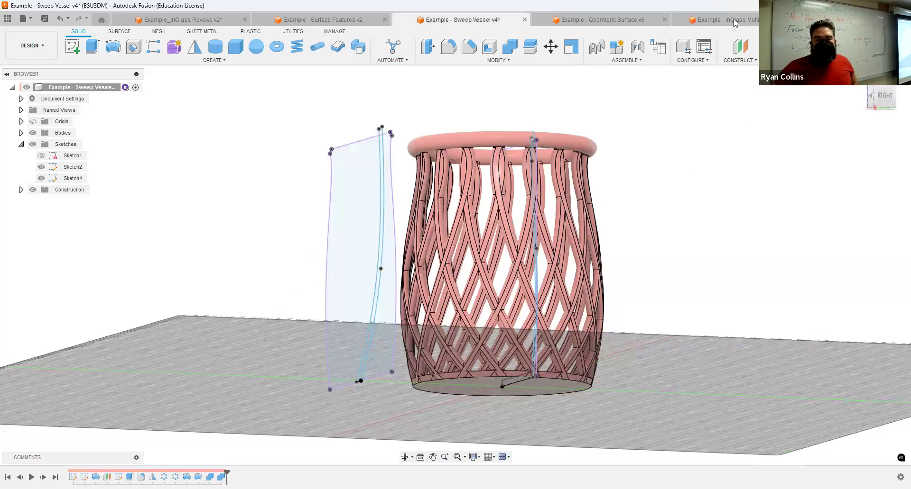
key("ctrl+Tab")
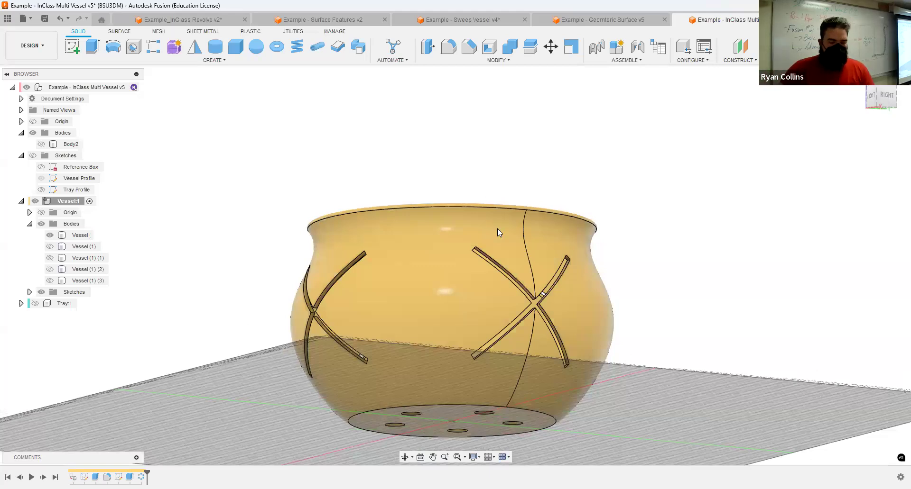
middle_click_drag(390, 187, 507, 223, "shift")
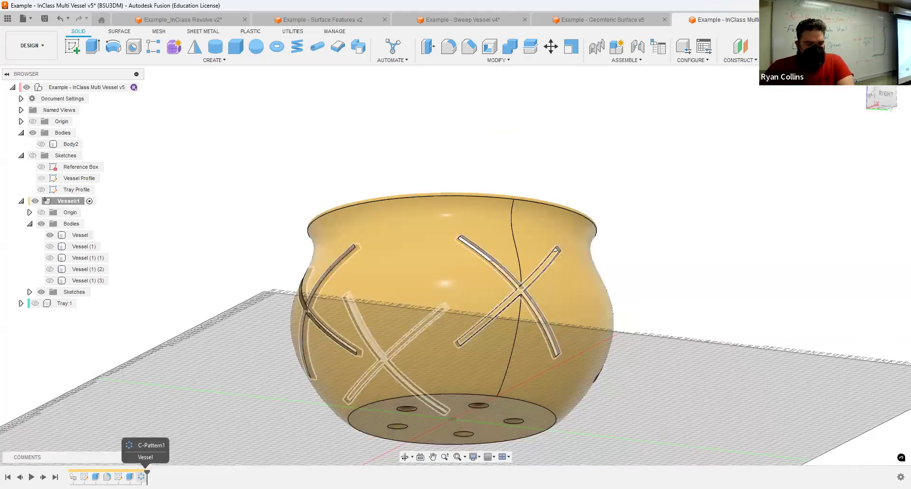
Step: Roll the timeline back to just before the strip cut and its circular pattern
mouse_move(145, 473)
left_mouse_down()
mouse_move(116, 472)
mouse_move(124, 474)
left_mouse_up()
middle_click_drag(640, 197, 610, 210, "shift")
left_click(466, 275)
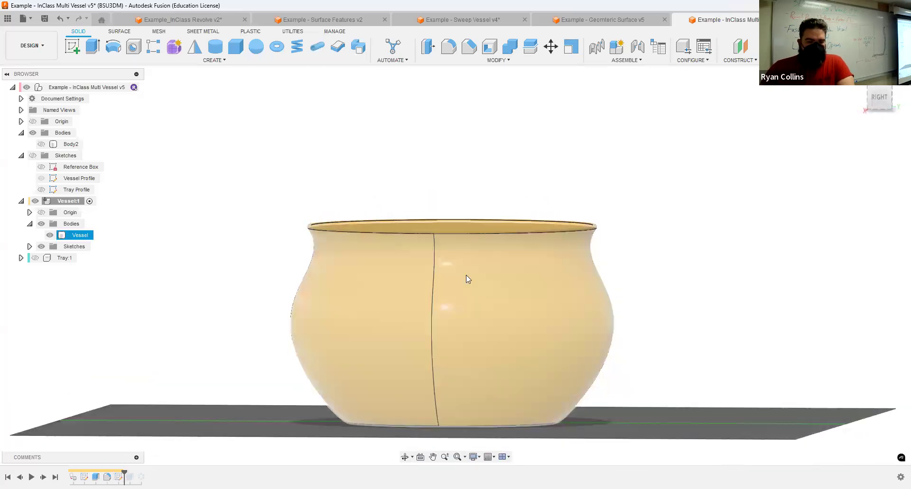
middle_click_drag(432, 292, 479, 300, "shift")
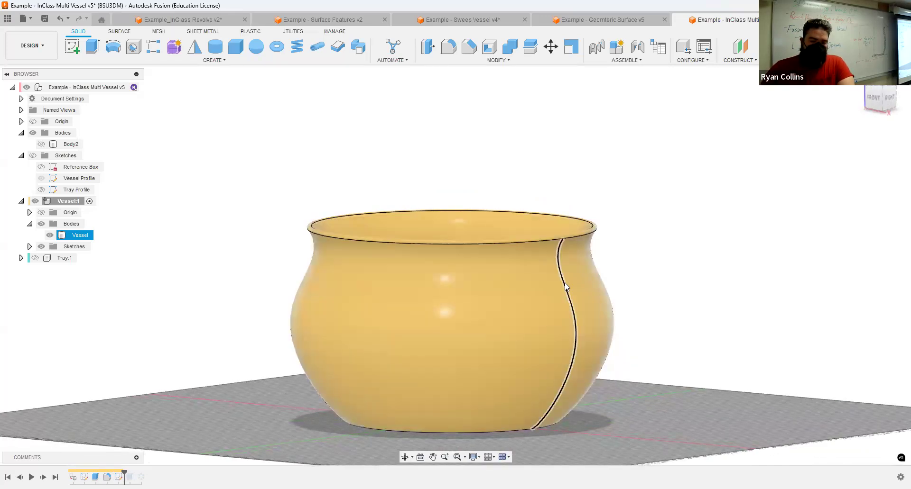
left_click(565, 287)
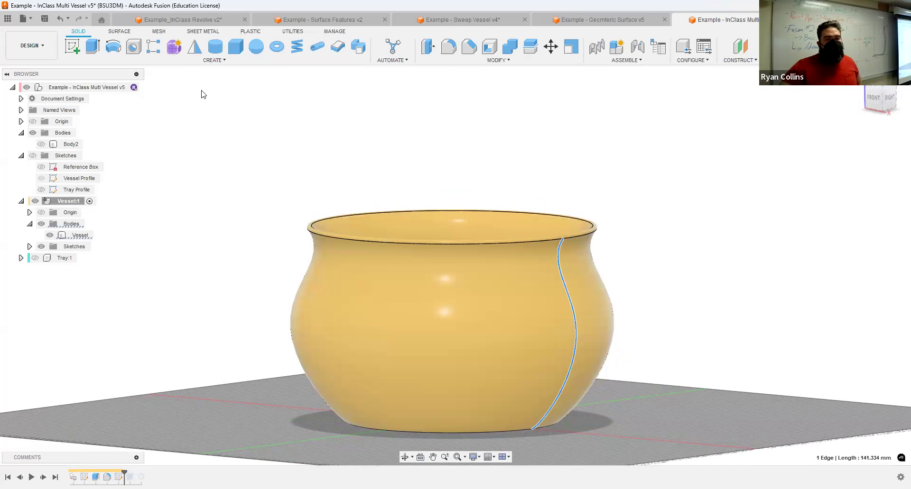
left_click(93, 47)
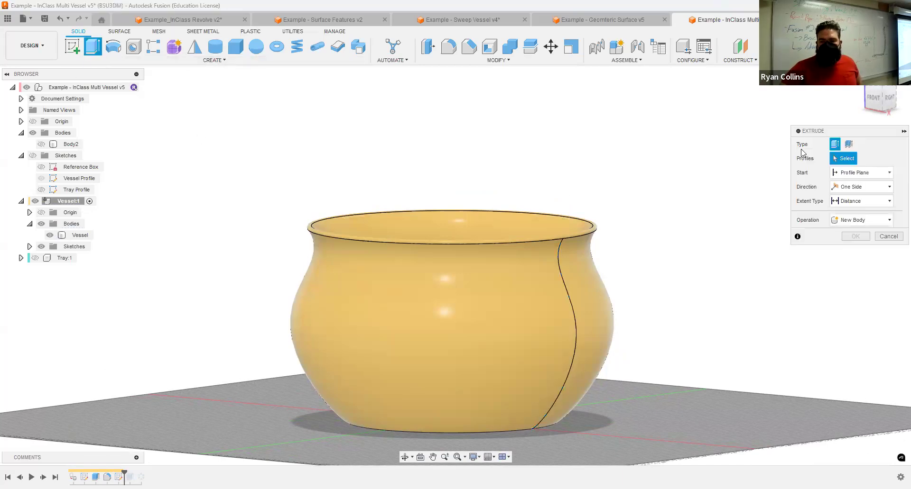
left_click(848, 144)
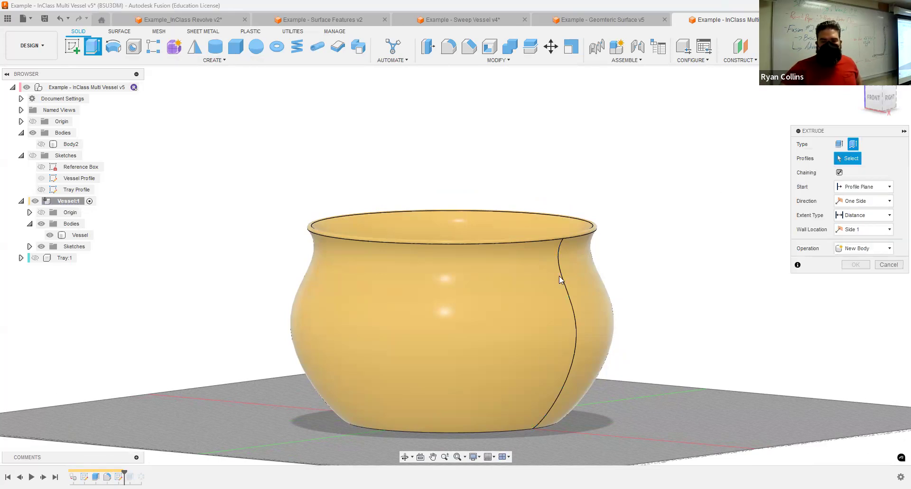
left_click(885, 264)
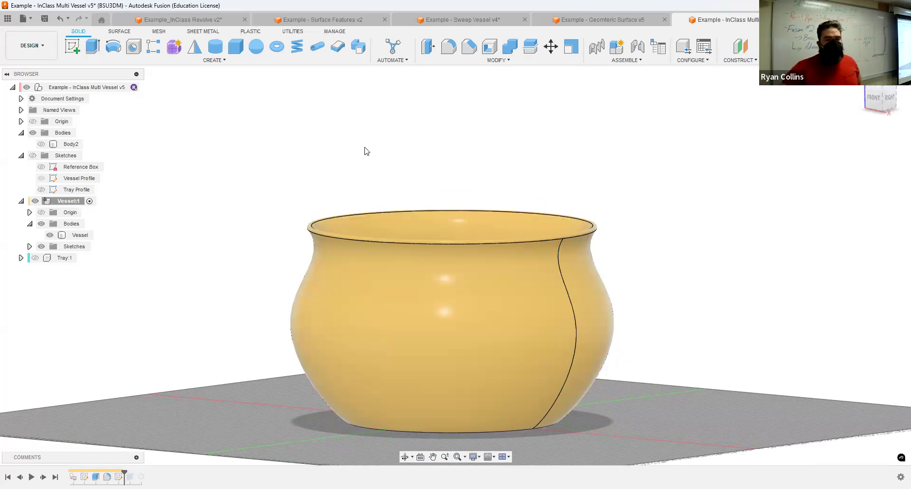
Step: Start a Pipe feature with the vessel's curved vertical seam edge as its path
left_click(318, 47)
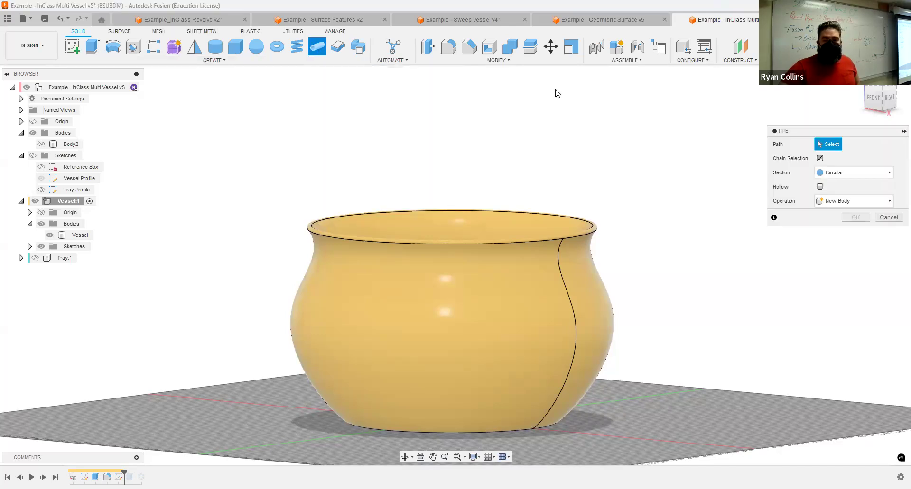
left_click(842, 172)
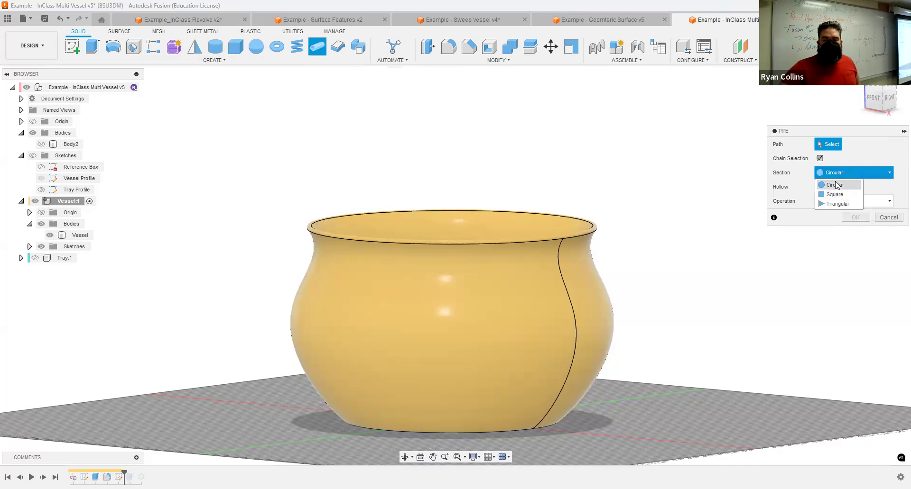
left_click(567, 298)
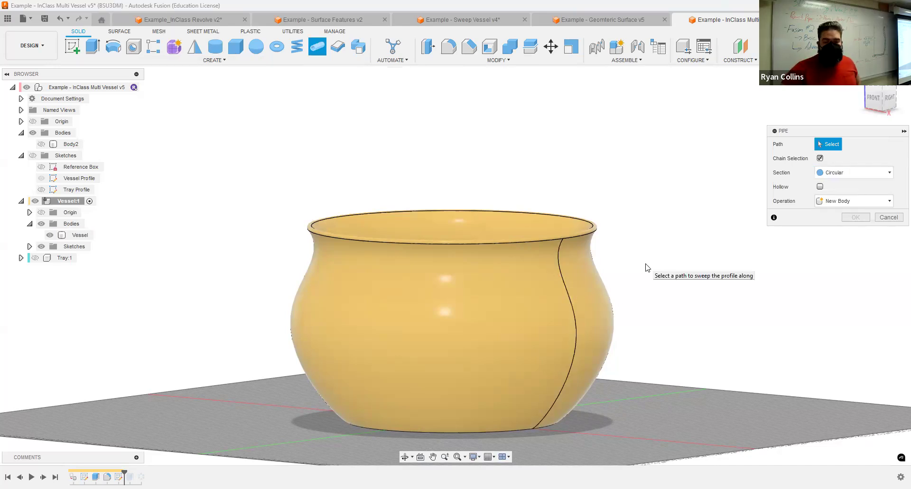
left_click(570, 301)
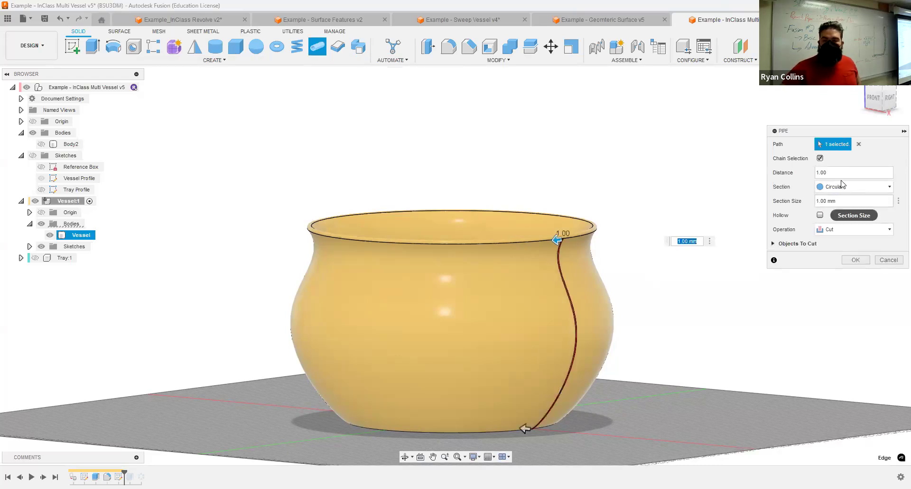
Step: Try a 5 mm circular section size and a distance of 5 for the pipe, resetting both values to 1
left_click(815, 172)
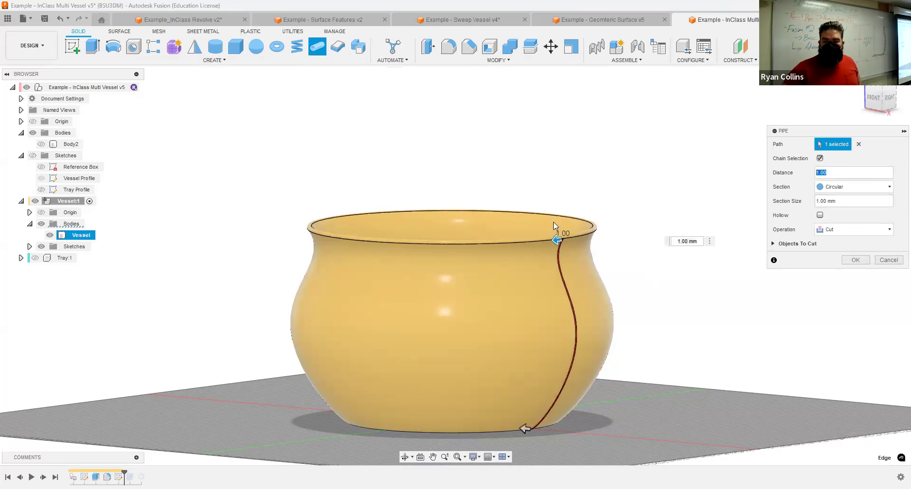
left_click(845, 200)
triple_click(827, 203)
type("5")
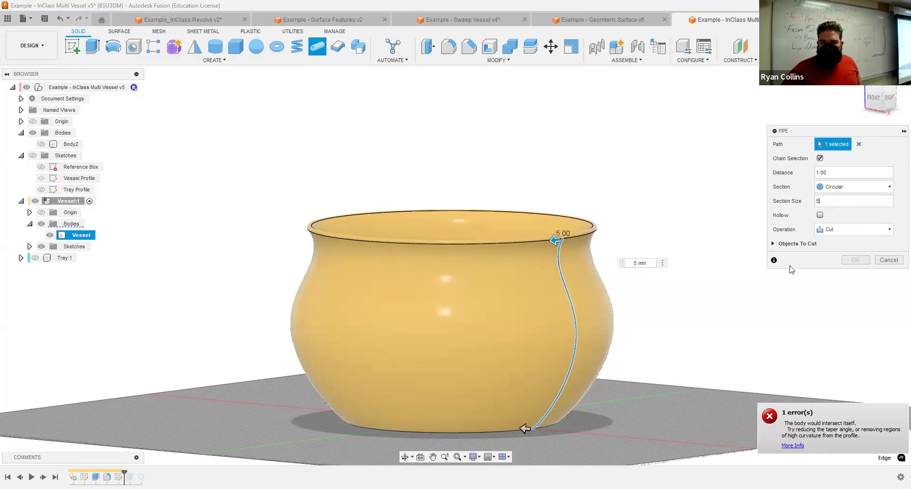
left_click_drag(832, 202, 799, 202)
type("1")
left_click_drag(830, 172, 803, 172)
type("5")
left_click_drag(817, 178, 790, 178)
type("1")
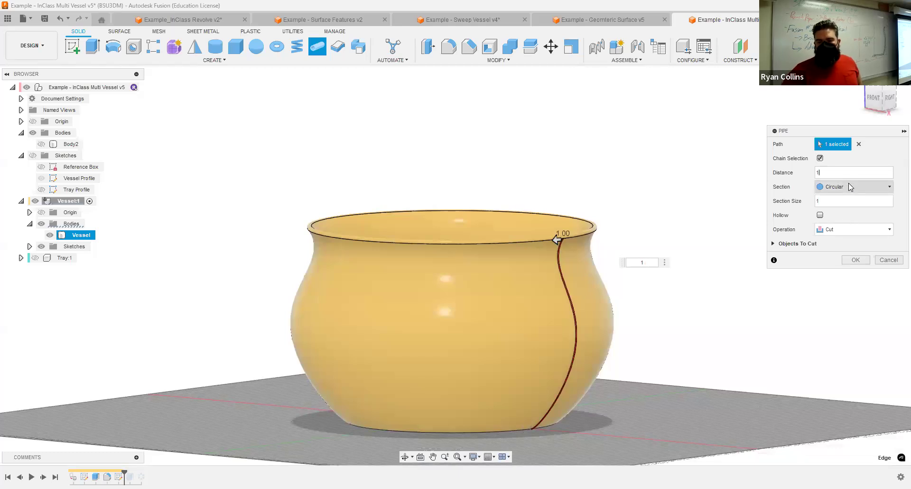
Step: Give the seam pipe a square section with a section size of 5 mm and set its operation to Join
left_click(848, 186)
left_click(846, 212)
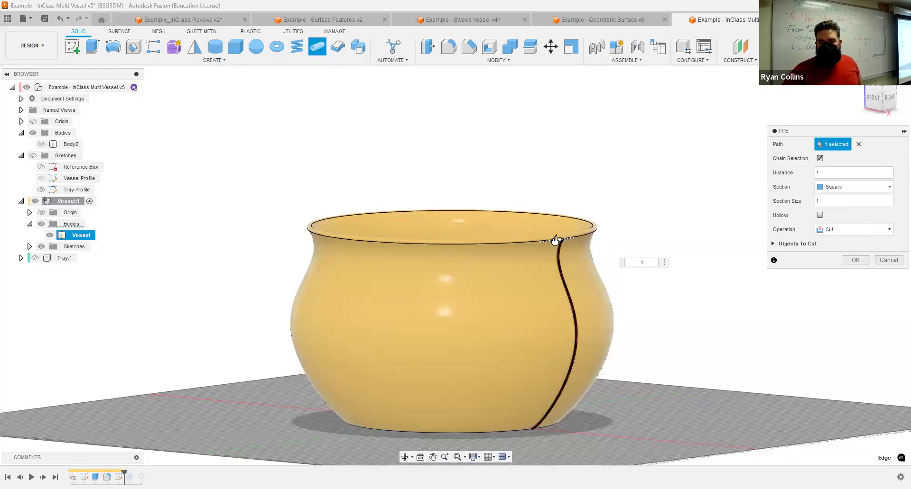
left_click_drag(548, 243, 549, 241)
left_click(825, 201)
type("5")
left_click(838, 231)
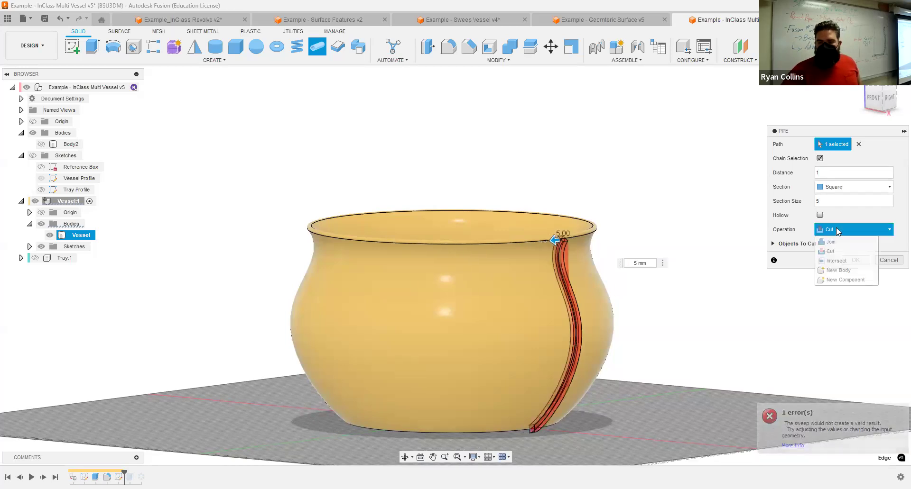
left_click(838, 242)
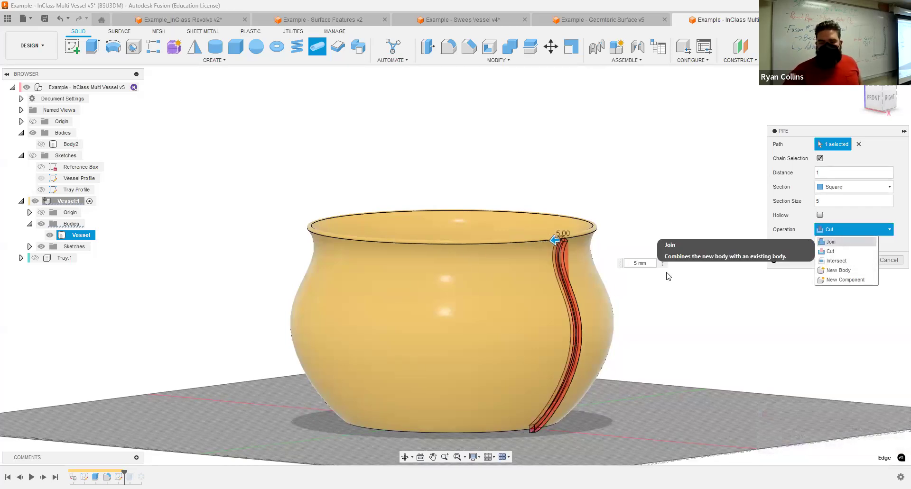
Step: Try a circular section for the joined pipe, return it to square, and create the pipe along the seam
left_click(831, 186)
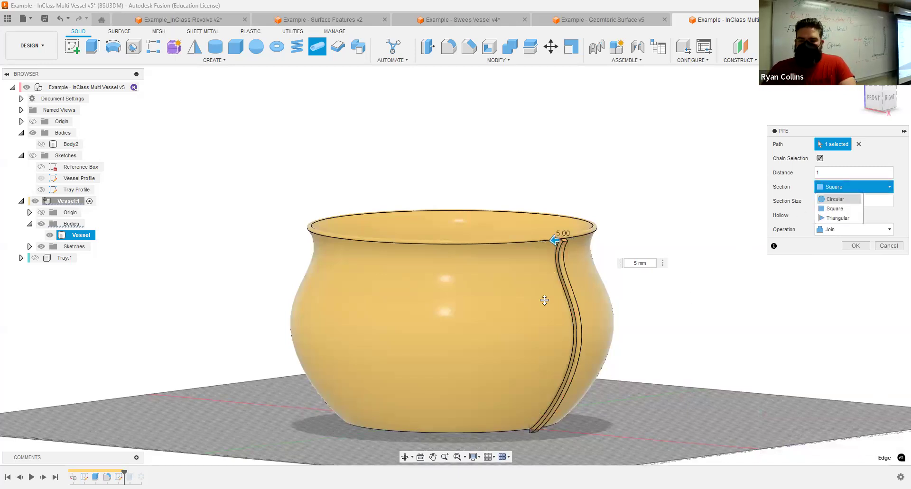
left_click(833, 198)
left_click(842, 188)
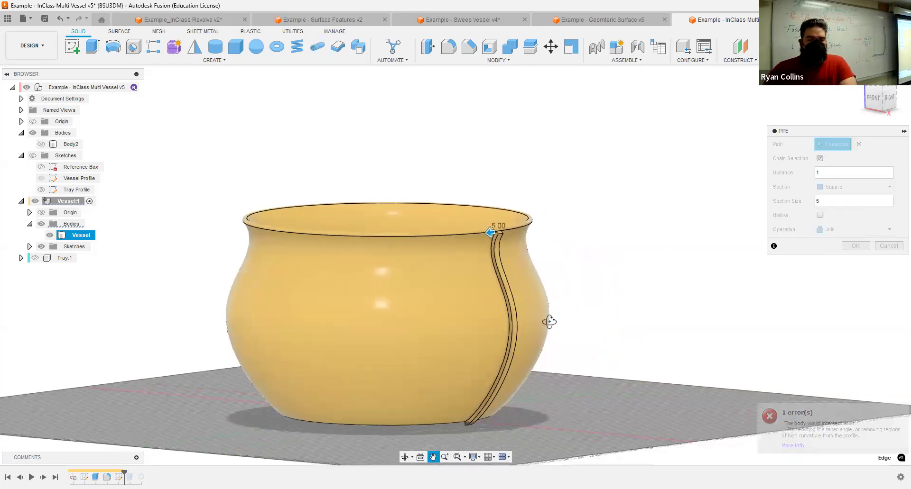
scroll(545, 319, "up", 5)
middle_click_drag(537, 319, 540, 325, "shift")
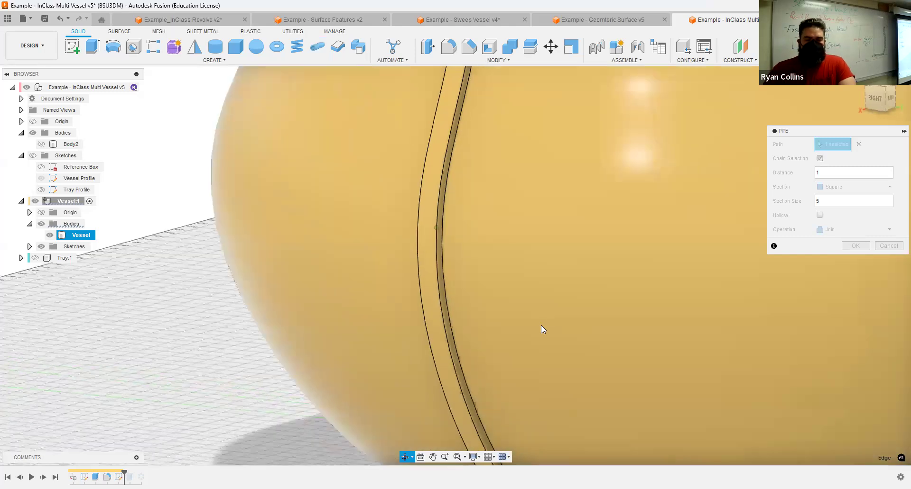
left_click(849, 244)
Step: Circularly pattern the square pipe feature around the vessel's vertical axis with full distribution and a quantity of 25
left_click(195, 62)
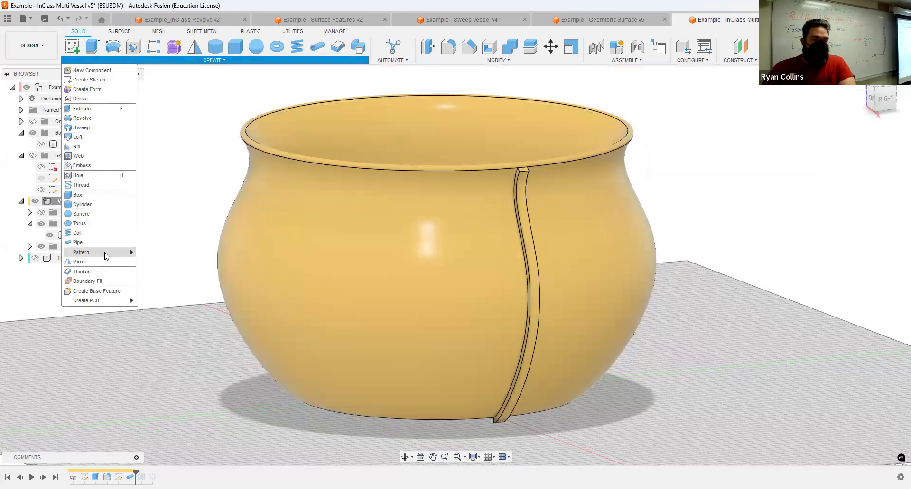
mouse_move(99, 252)
left_click(160, 262)
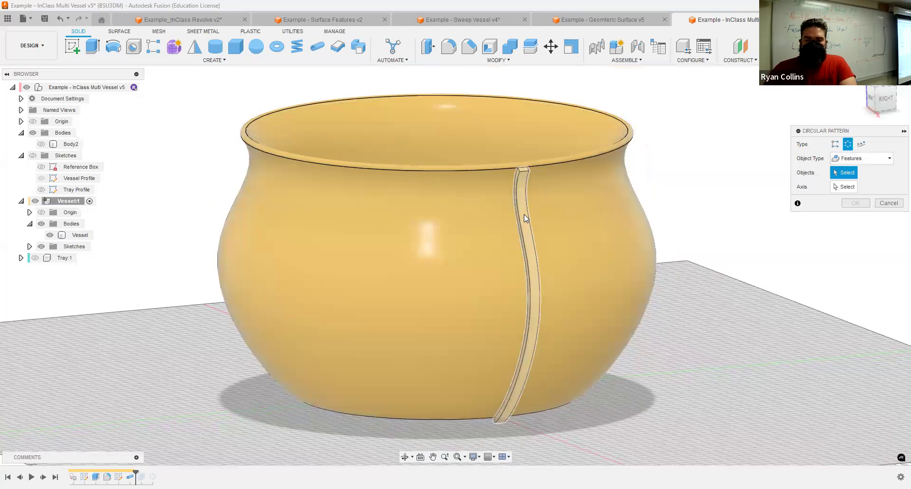
left_click(523, 215)
left_click(847, 185)
middle_click_drag(265, 233, 340, 280, "shift")
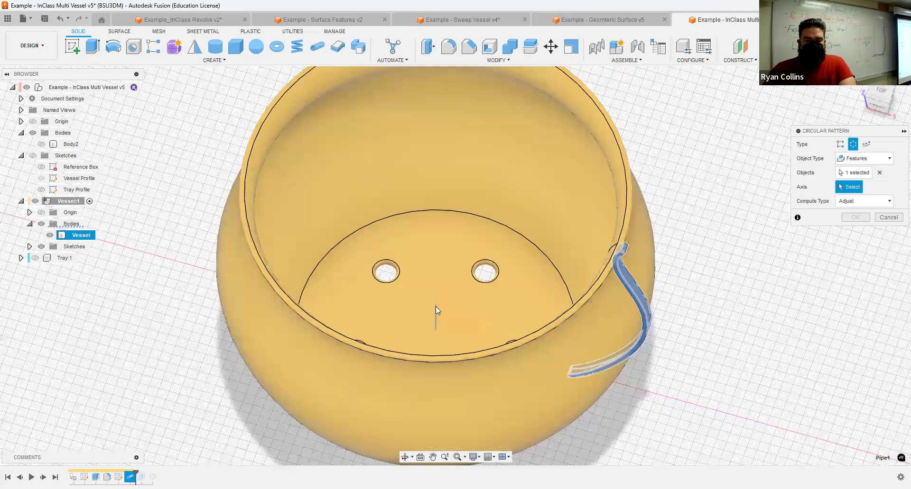
left_click(605, 198)
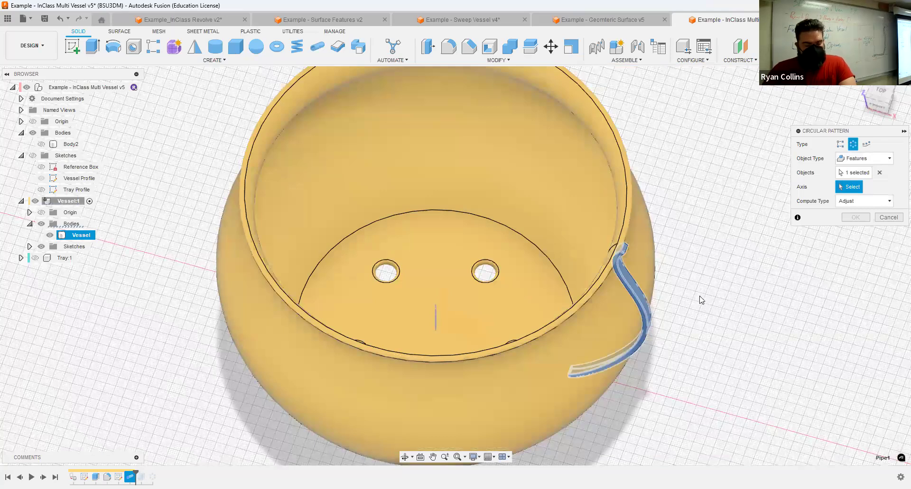
middle_click_drag(661, 273, 633, 214, "shift")
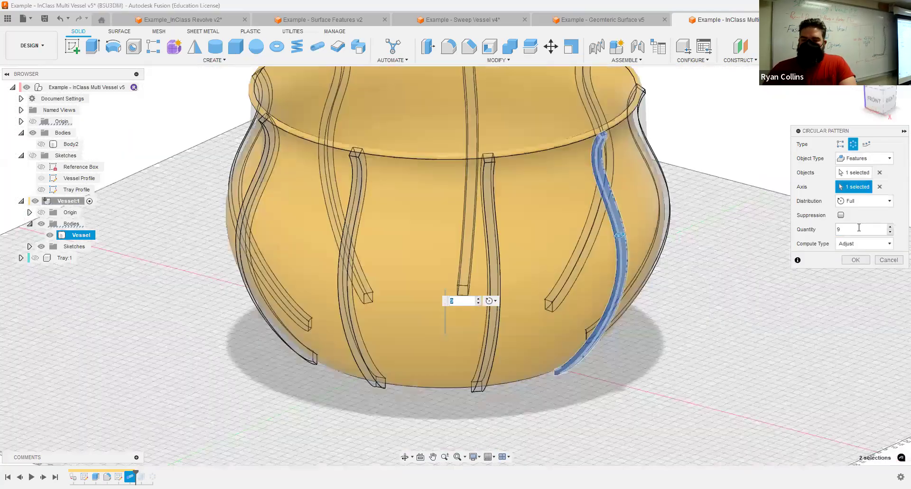
left_click_drag(858, 229, 815, 231)
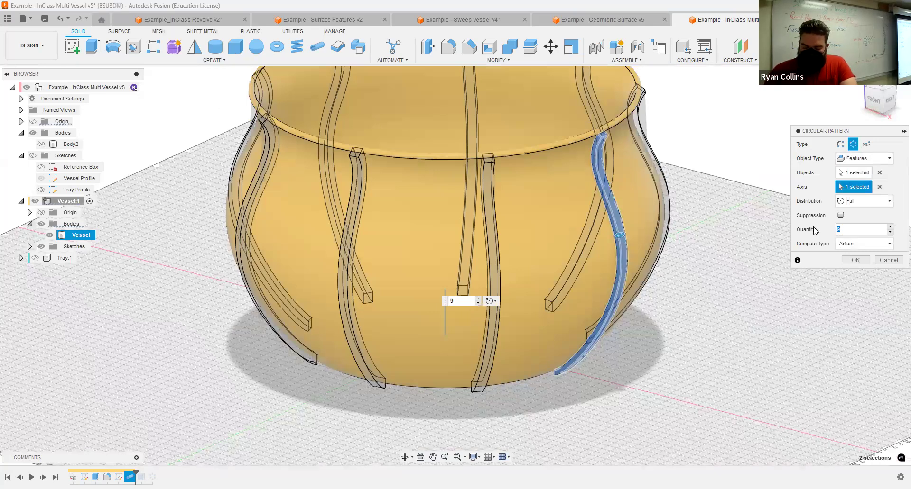
type("25")
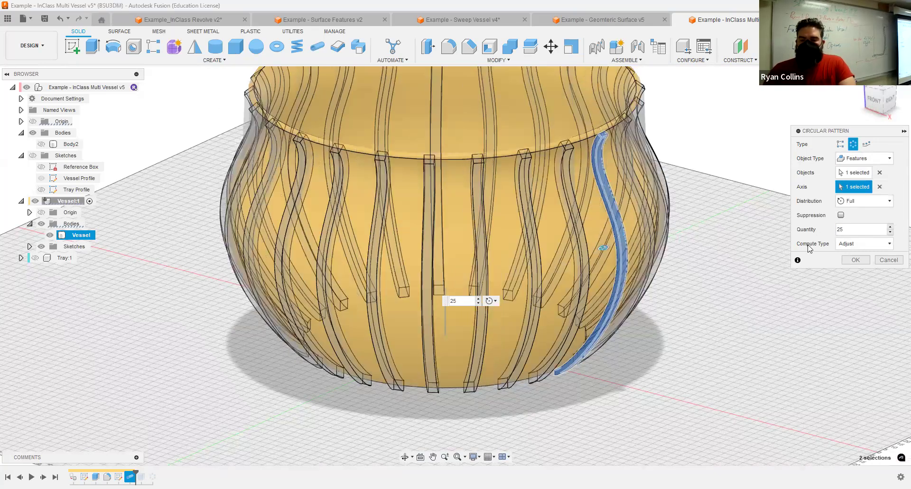
left_click(855, 261)
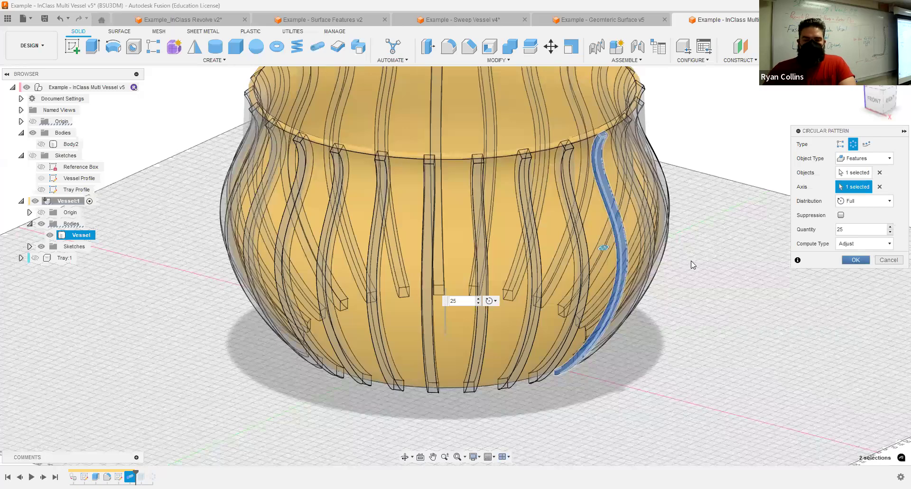
Step: Roll the timeline forward to its end and inspect the ribbed, cut vessel from the home view
middle_click_drag(738, 219, 787, 230, "shift")
left_click(55, 477)
middle_click_drag(785, 244, 688, 261, "shift")
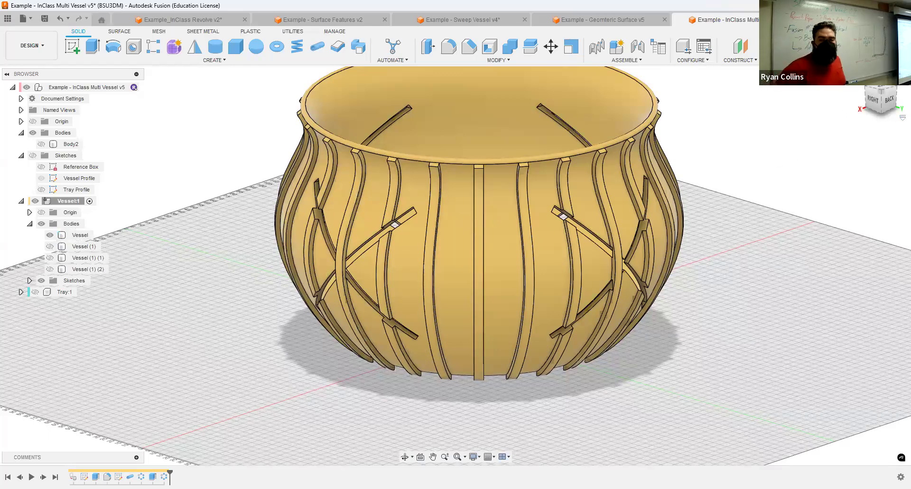
left_click(860, 79)
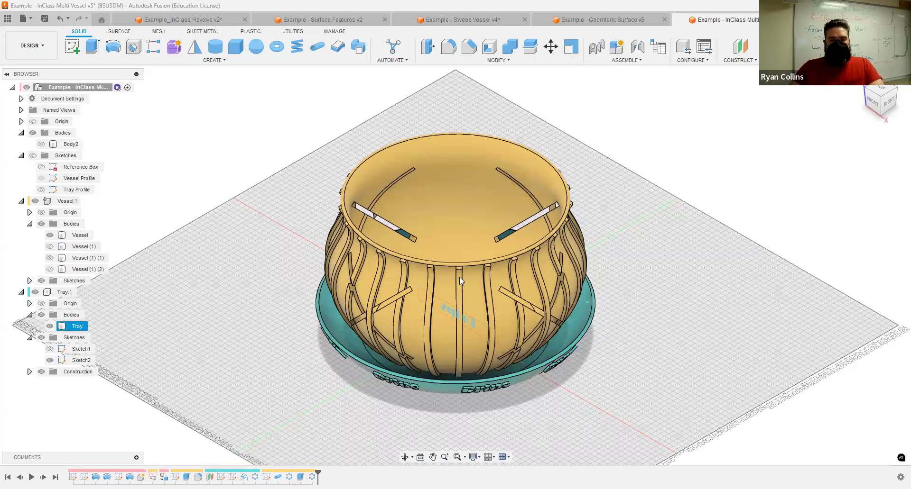
Step: View the Sweep Vessel example document and return to the InClass Multi Vessel document
left_click(470, 21)
middle_click_drag(634, 269, 595, 279, "shift")
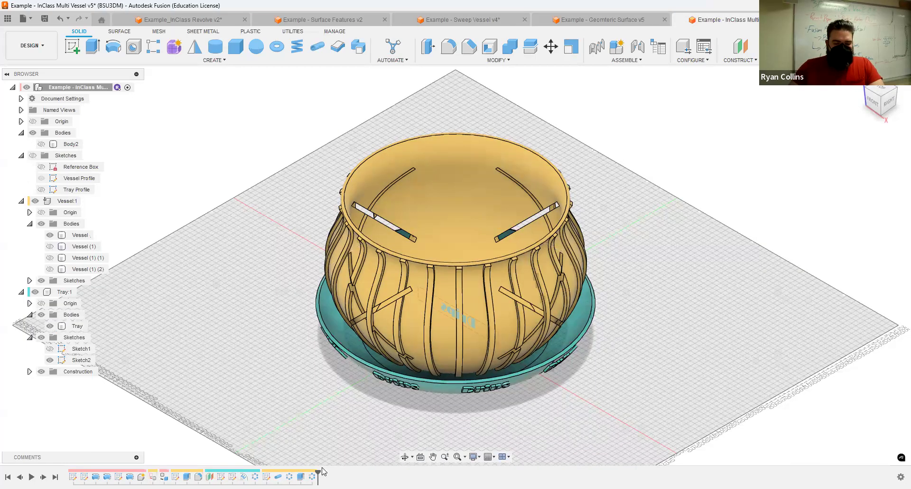
left_click(722, 20)
Step: Roll the timeline back to just after the plain vessel body is formed and paste a copy of that body in place
left_click_drag(318, 473, 101, 473)
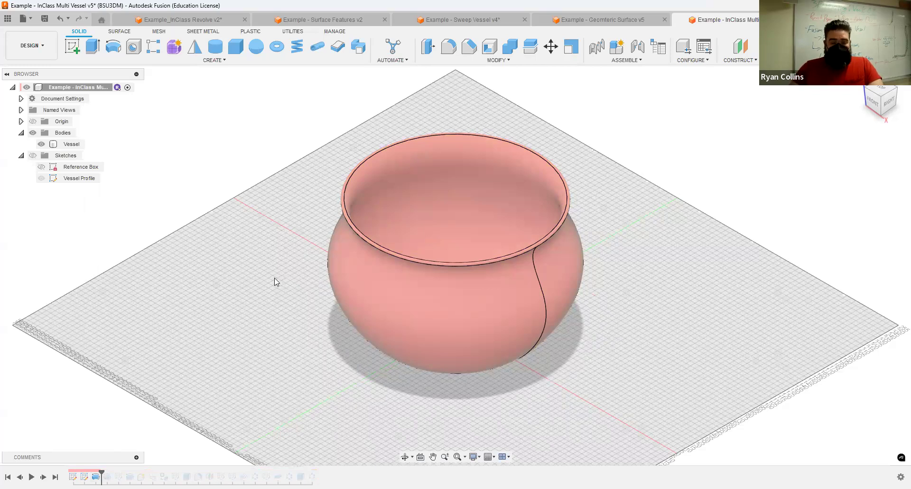
left_click(348, 260)
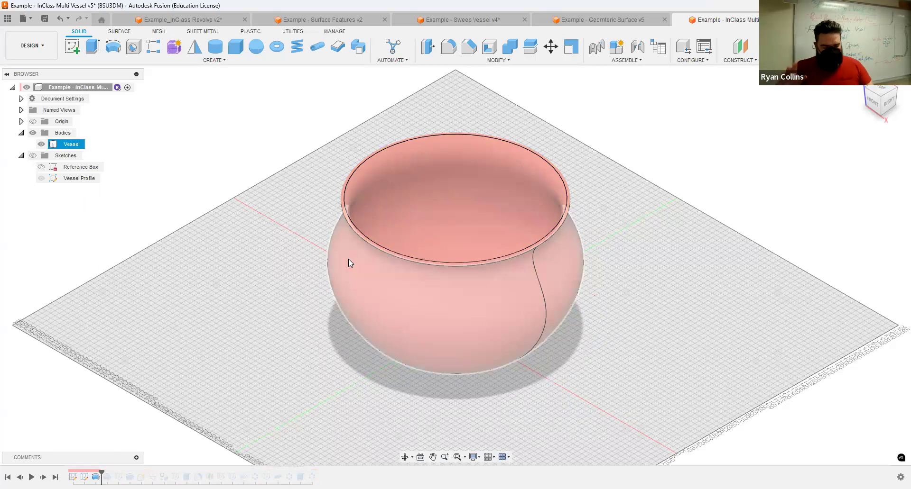
left_click(187, 215)
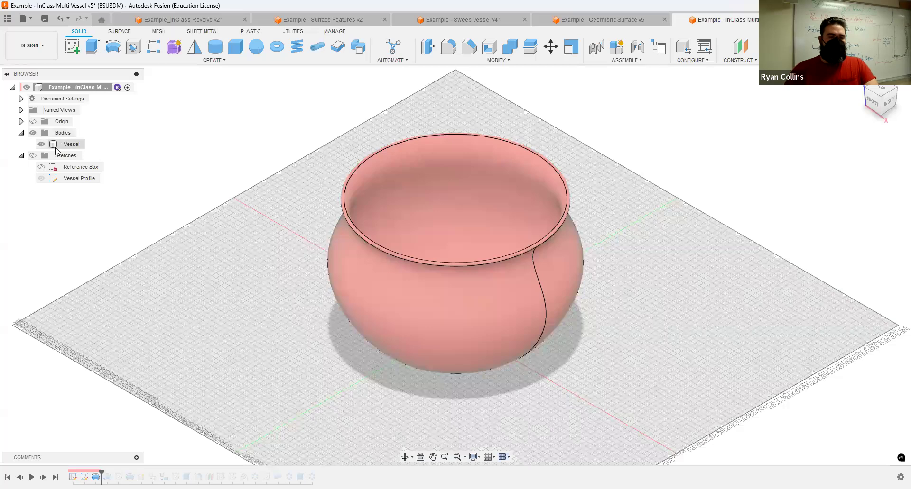
left_click(56, 147)
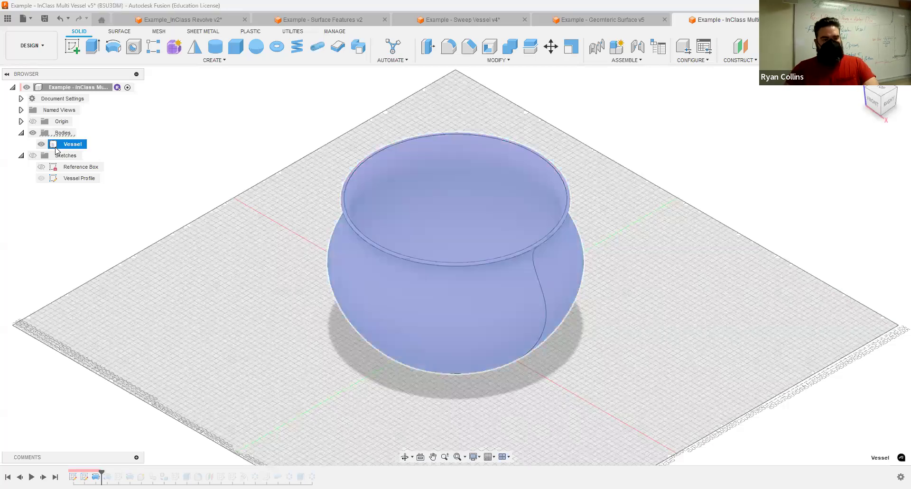
key("ctrl+c")
key("ctrl+v")
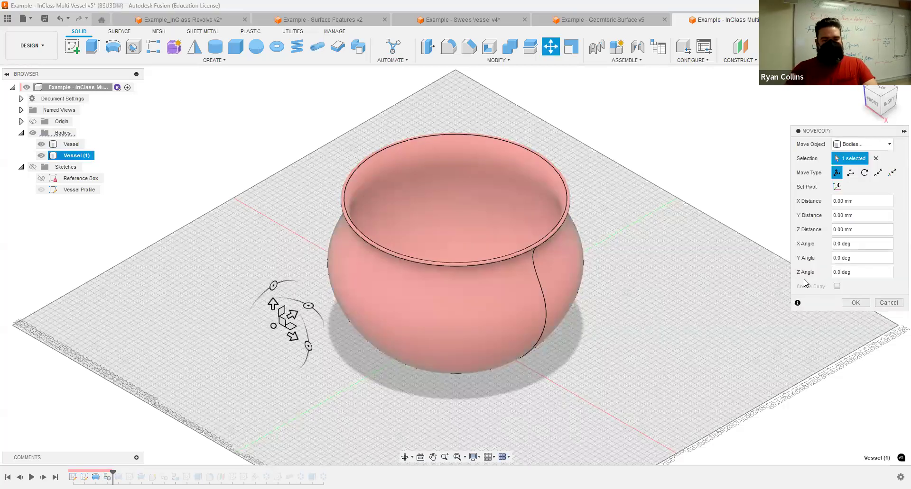
left_click(848, 303)
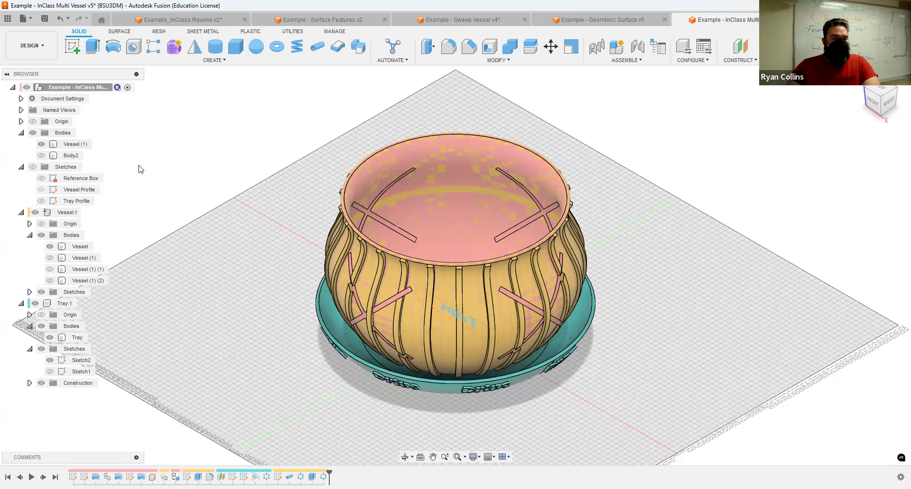
Step: Hide the Vessel and Tray components and collapse their entries and the root sketches in the browser
left_click(35, 214)
left_click(35, 213)
left_click(35, 303)
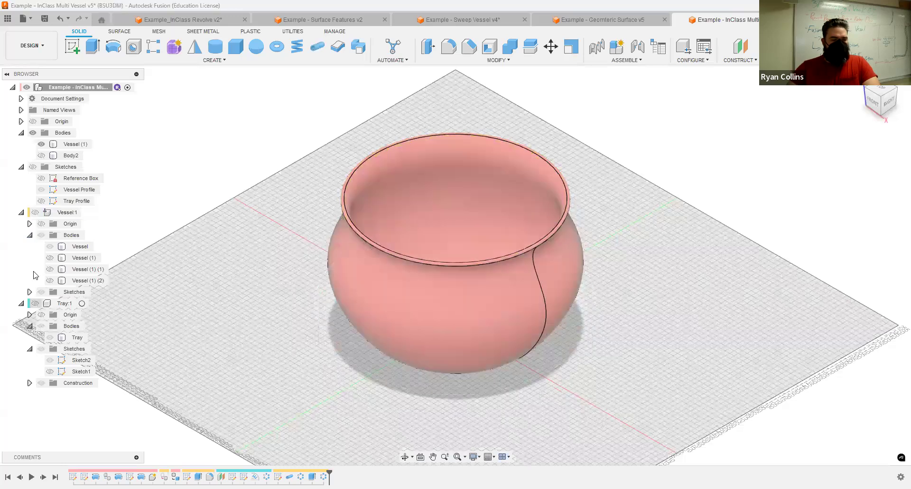
left_click(21, 167)
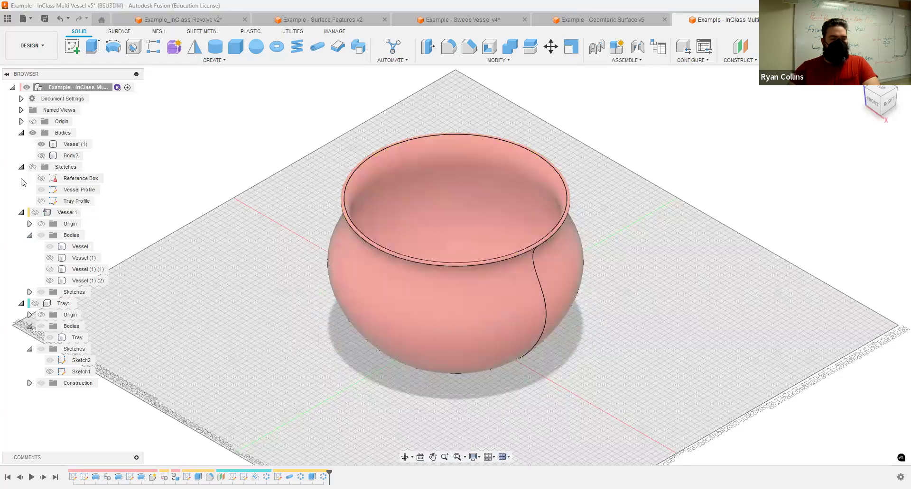
left_click(21, 178)
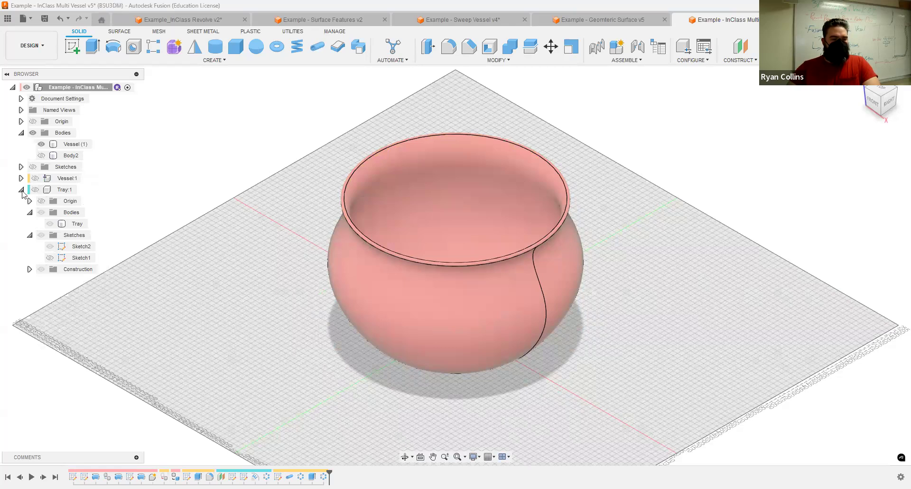
left_click(20, 190)
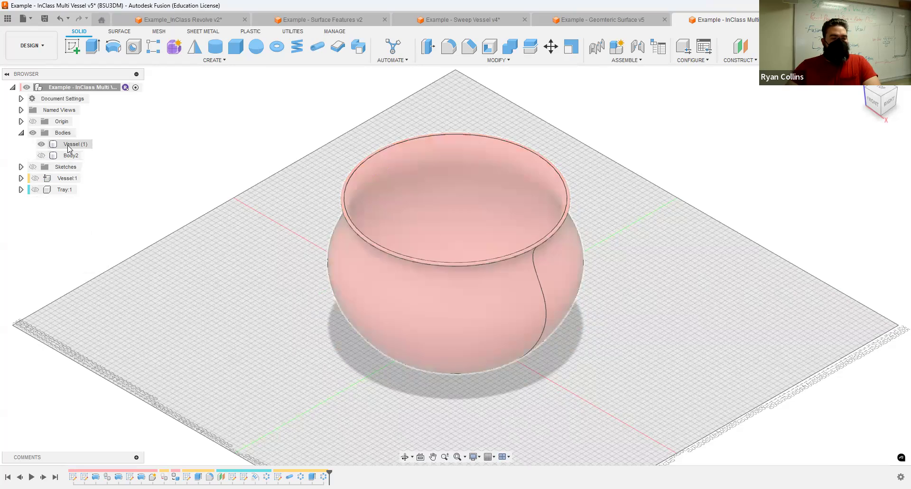
Step: Rename the copied vessel body as Vessel Basket
double_click(91, 144)
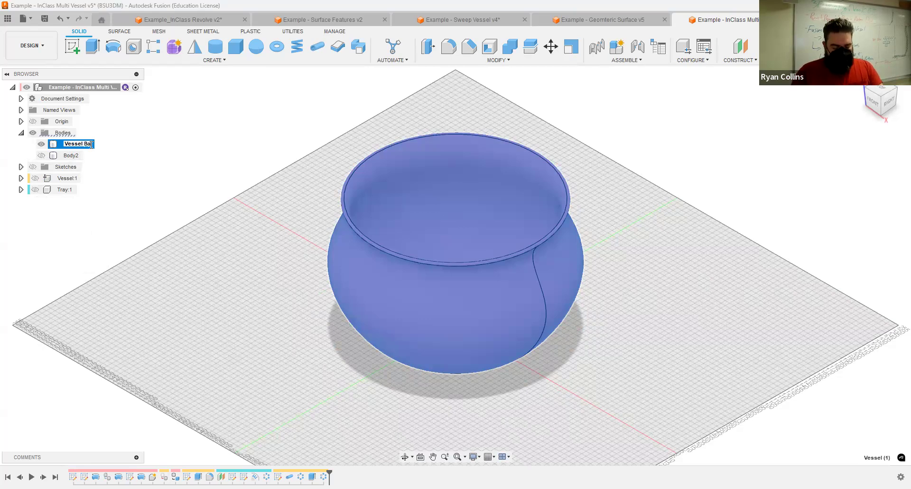
type("Vessel Bakey")
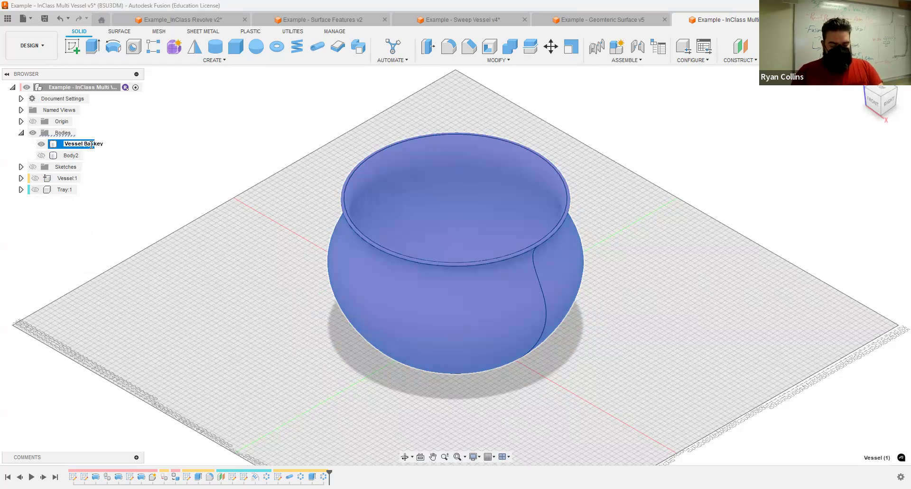
key("Return")
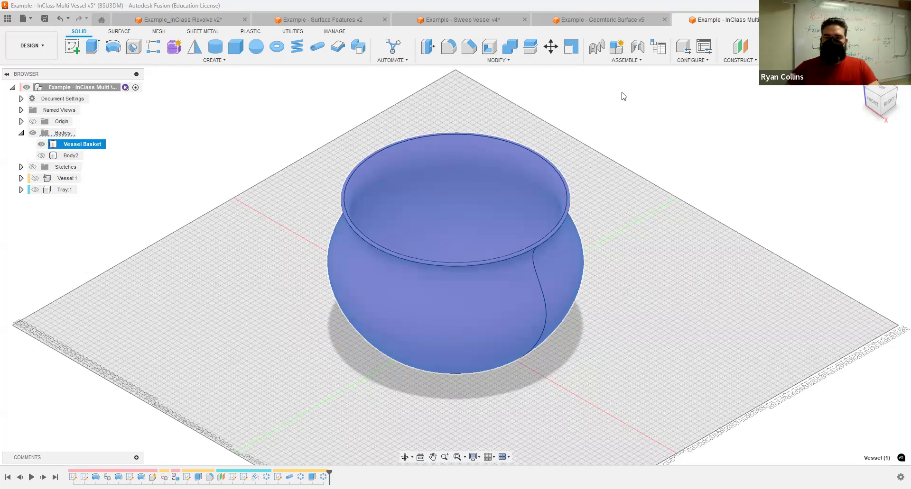
Step: Create a construction plane offset from the front origin plane to a position in front of the vessel
left_click(745, 47)
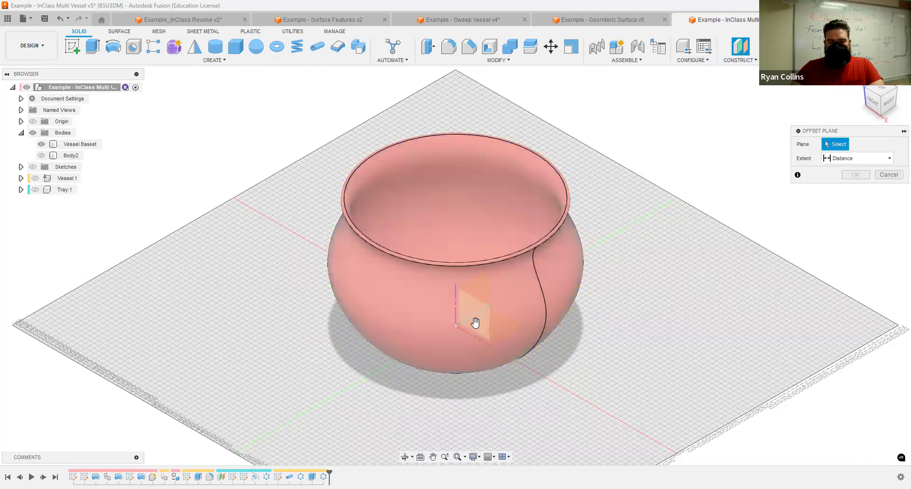
left_click(408, 342)
left_click_drag(408, 343, 352, 363)
left_click(861, 190)
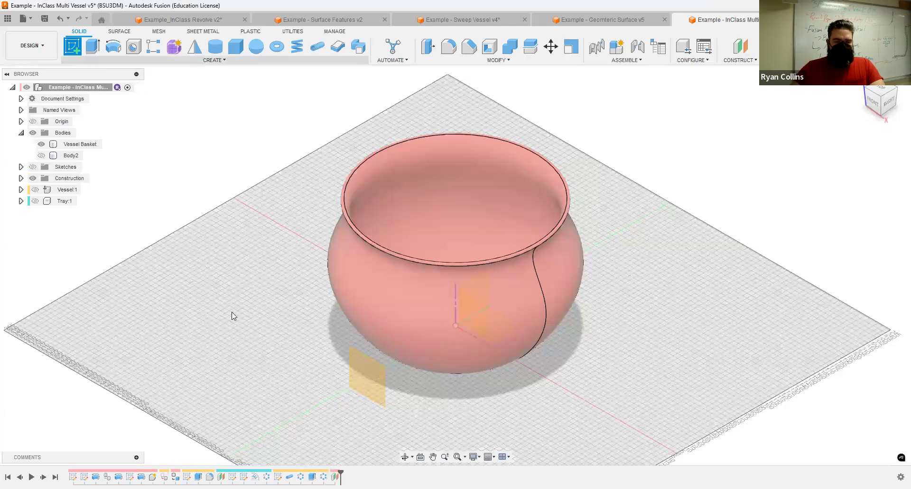
Step: Sketch an S-shaped four-point fit spline on the offset plane, running from above the vessel's rim to below its base, and adjust its upper end
left_click(366, 375)
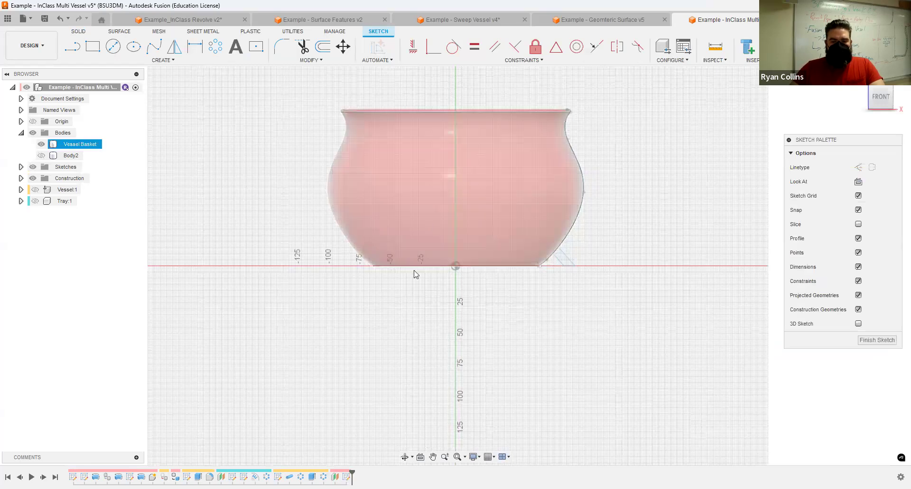
left_click(155, 48)
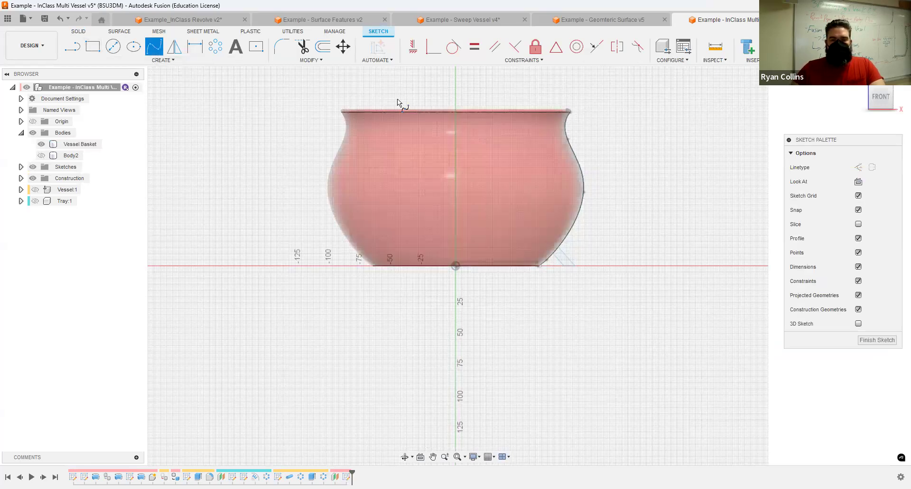
left_click(468, 100)
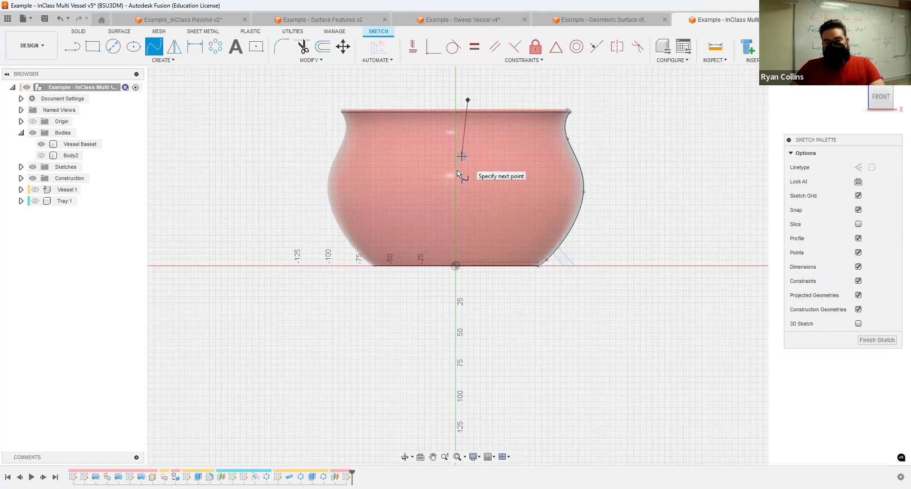
left_click(468, 159)
left_click(441, 201)
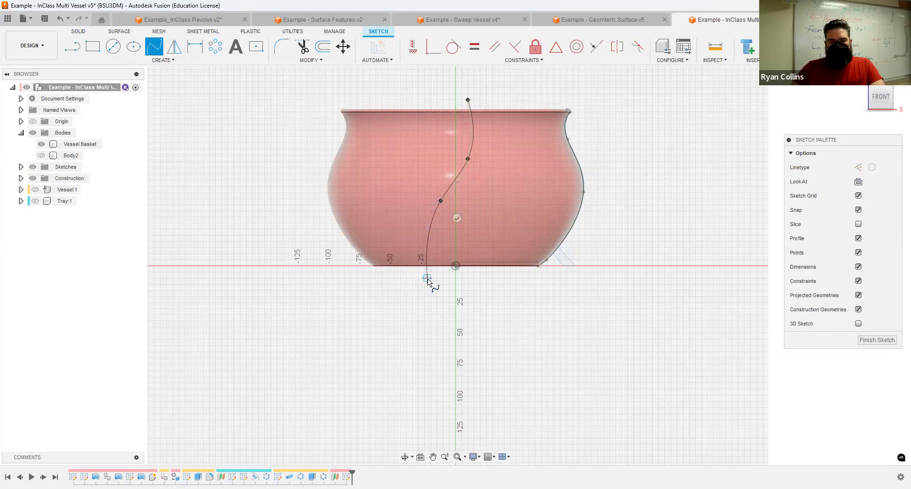
double_click(426, 279)
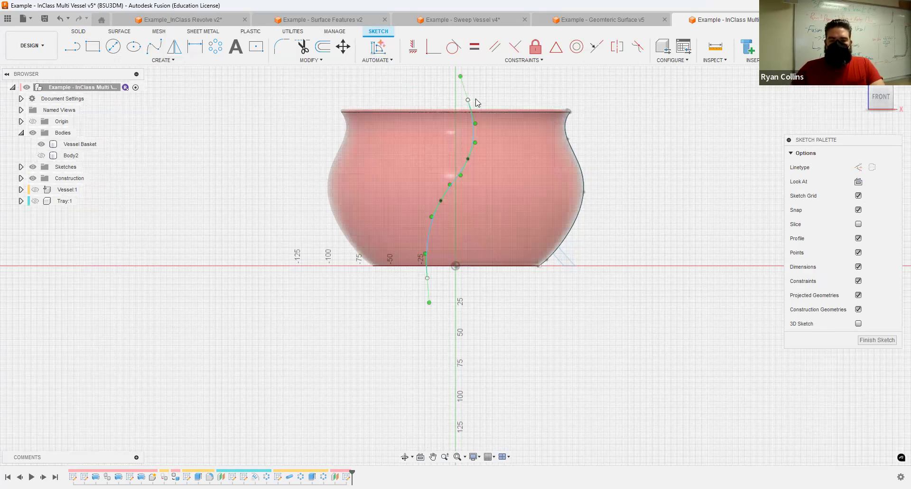
left_click(469, 84)
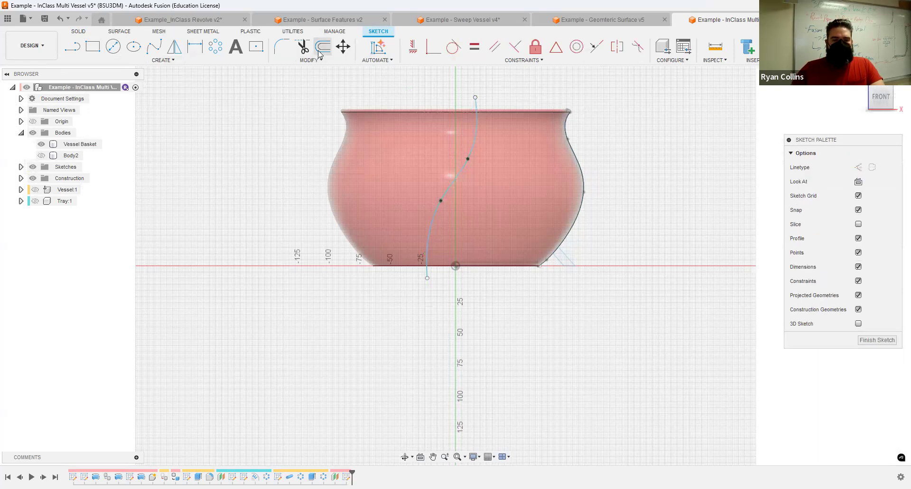
Step: Offset the spline by 5 mm to form the second edge of the strip
left_click(318, 53)
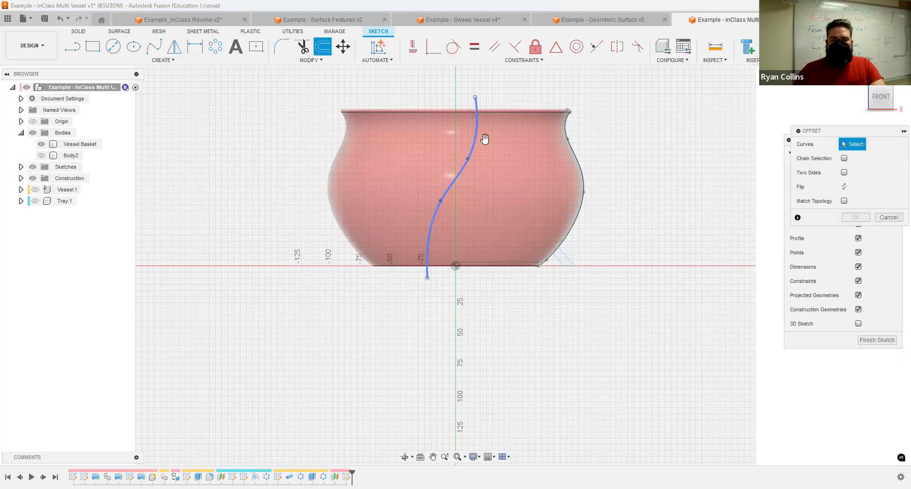
left_click(476, 138)
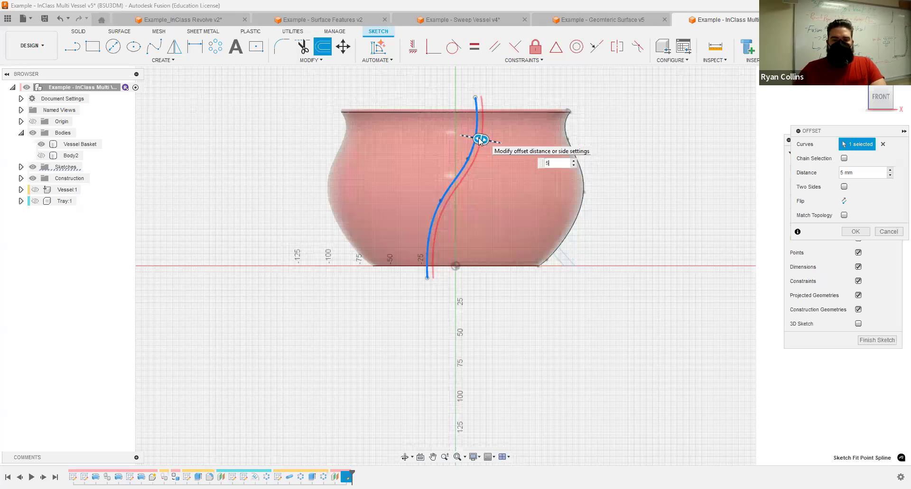
key("Return")
Step: Close the upper and lower ends of the strip with straight lines between the two curves and finish the sketch
scroll(481, 83, "up", 4)
key("l")
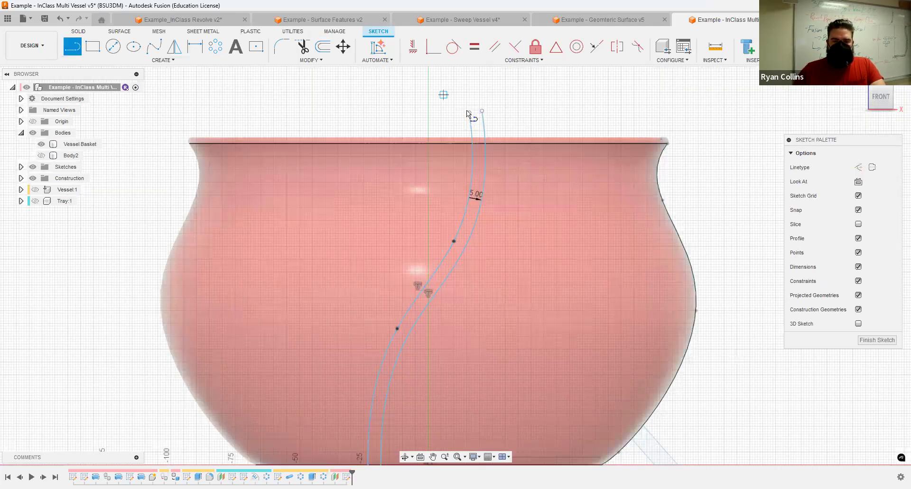
left_click(481, 112)
mouse_move(410, 412)
middle_mouse_down()
mouse_move(422, 311)
mouse_move(414, 290)
mouse_move(396, 305)
middle_mouse_up()
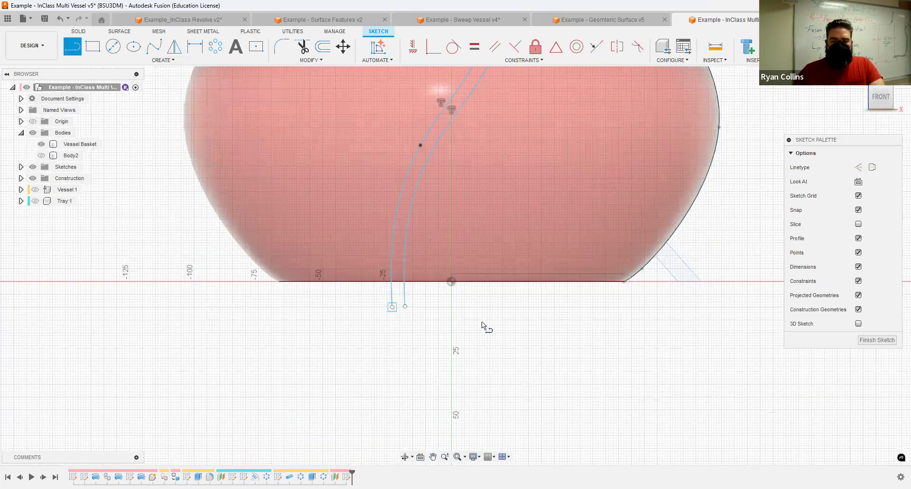
left_click(392, 307)
left_click(405, 307)
key("Escape")
left_click(823, 46)
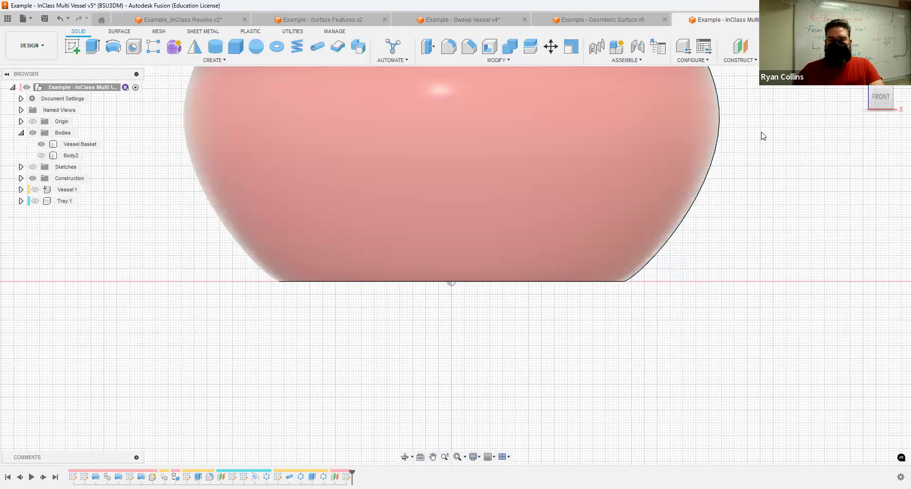
Step: Show the root sketches and hide the Vessel Profile and Tray Profile sketches, leaving the new strip sketch displayed
left_click(33, 167)
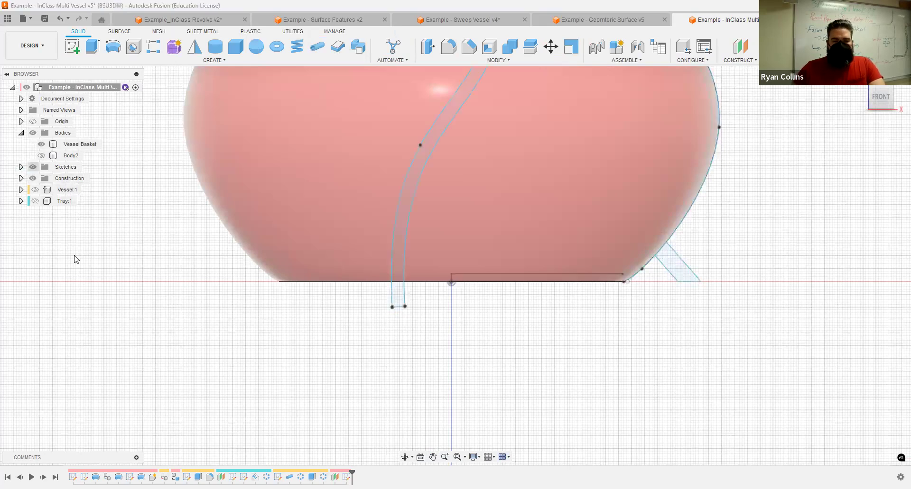
left_click(21, 167)
left_click(42, 190)
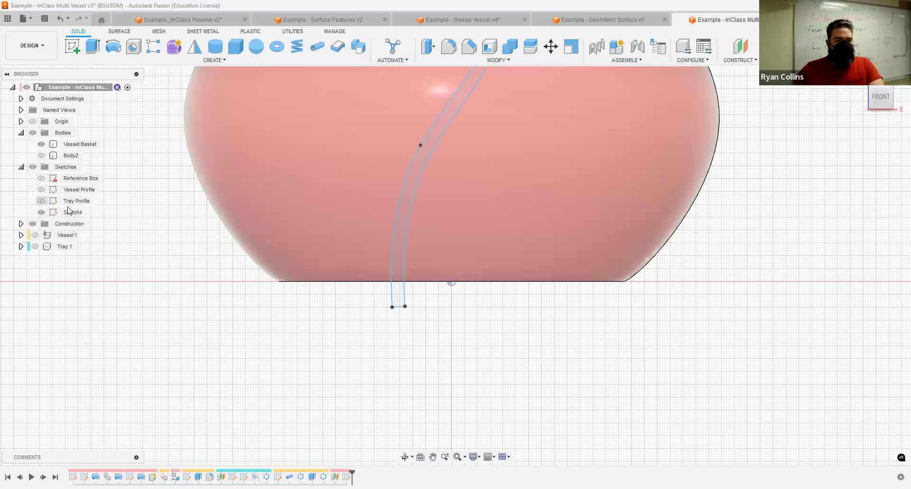
Step: Rename the strip sketch as Basket Sketch
left_click(76, 214)
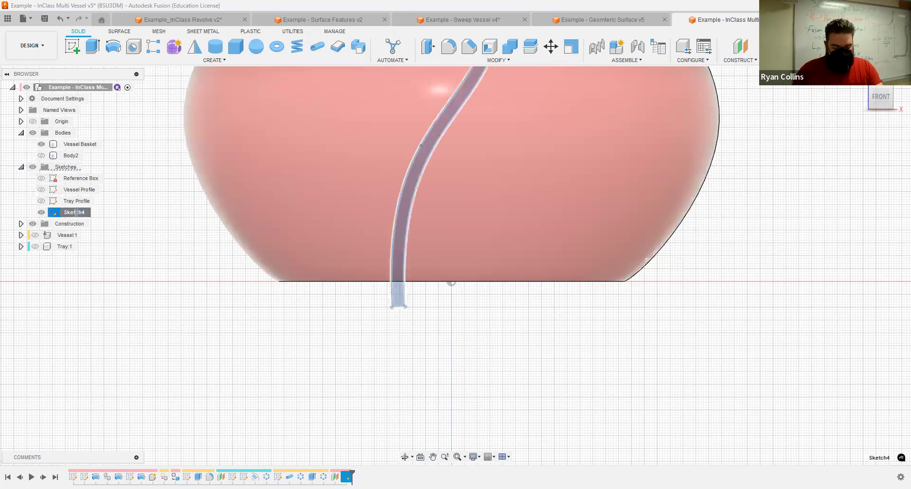
double_click(76, 213)
type("Basi")
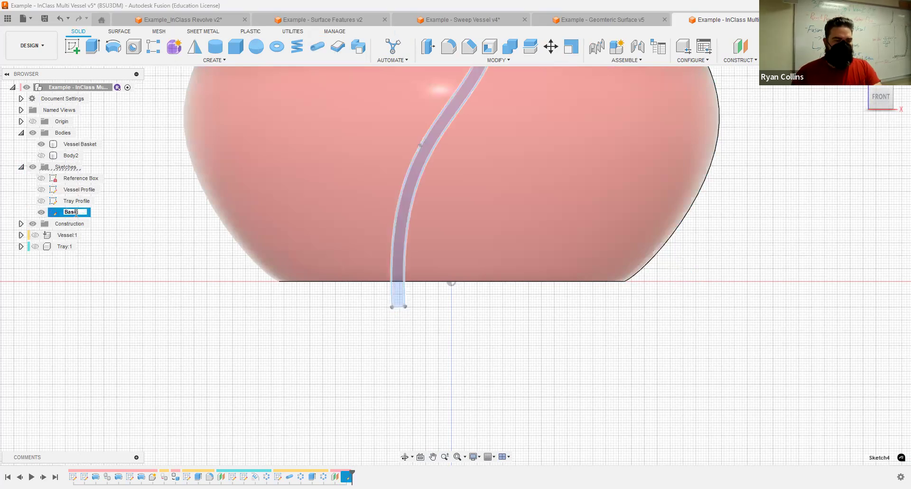
key("BackSpace")
type("ket")
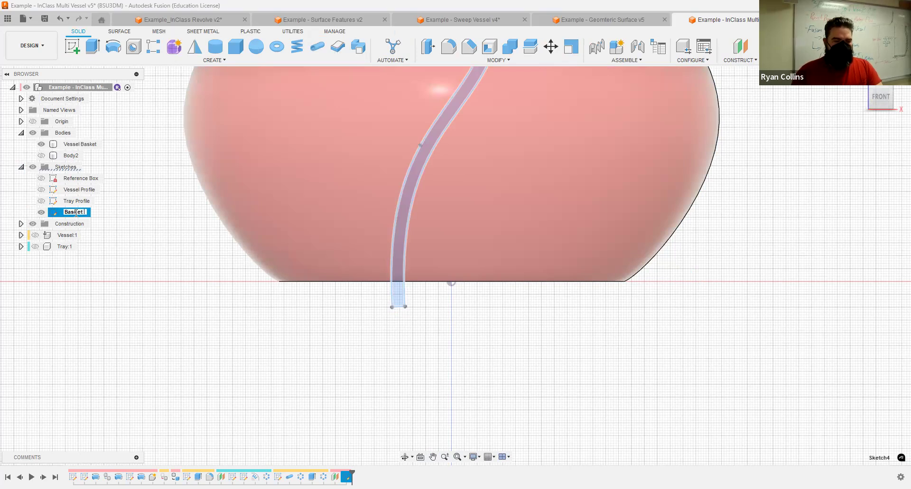
type(" Sketch")
key("Return")
Step: Extrude the curved strip profile into the vessel, showing the origin and setting the extent To Object at the XZ origin plane
scroll(518, 267, "down", 5)
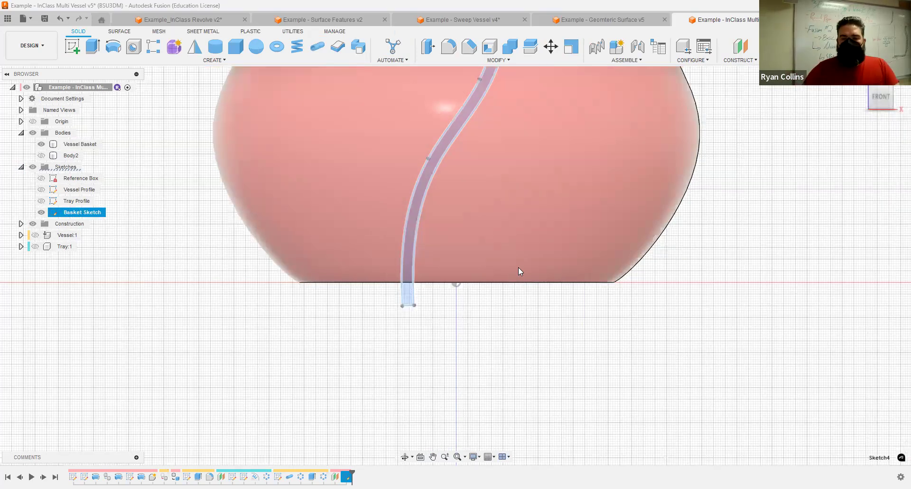
key("F6")
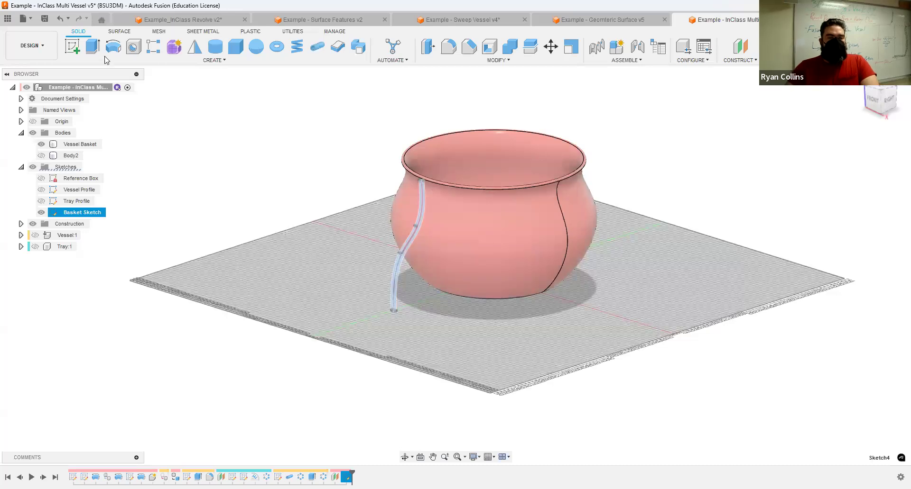
left_click(93, 46)
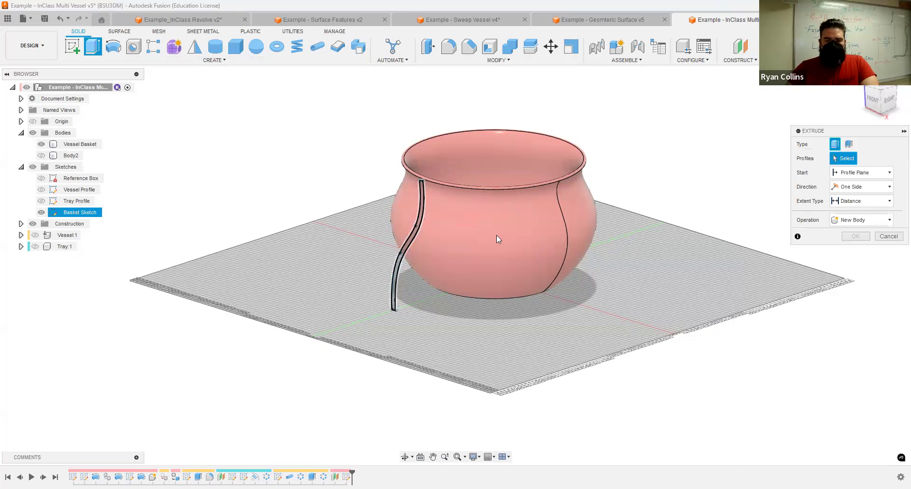
left_click(414, 242)
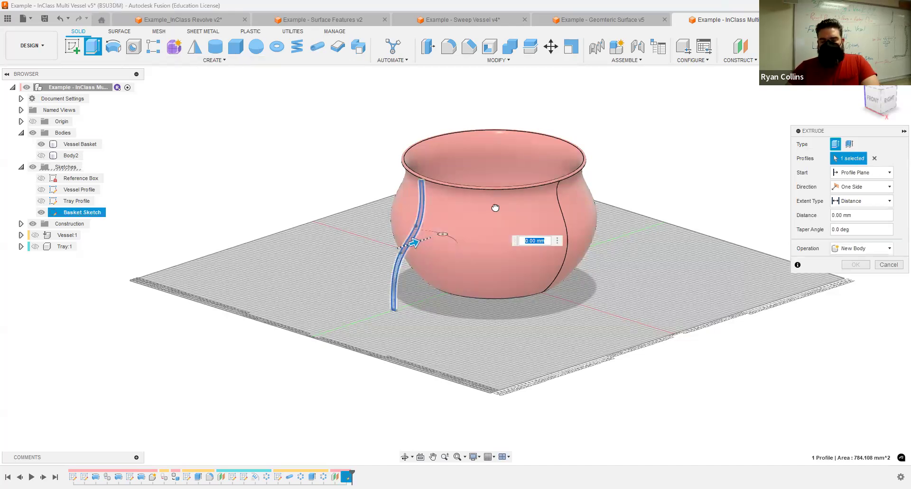
left_click_drag(414, 243, 496, 209)
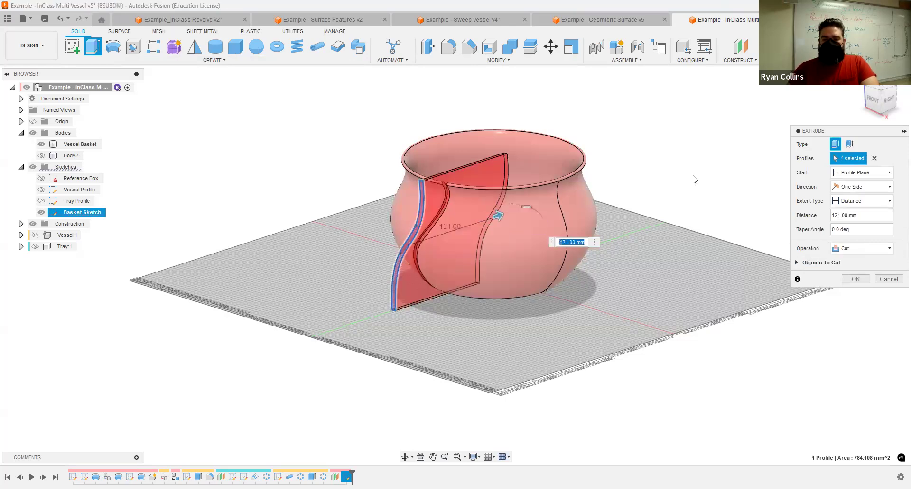
middle_click_drag(675, 209, 682, 210, "shift")
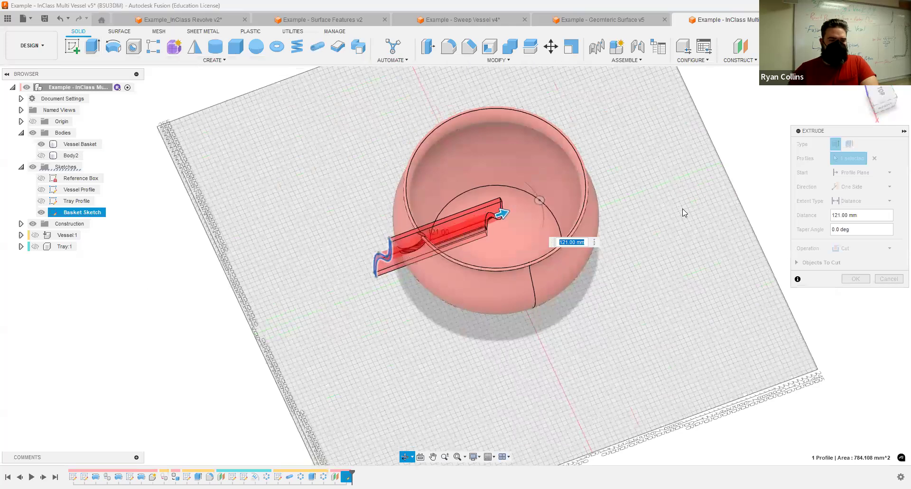
left_click(33, 122)
left_click(859, 205)
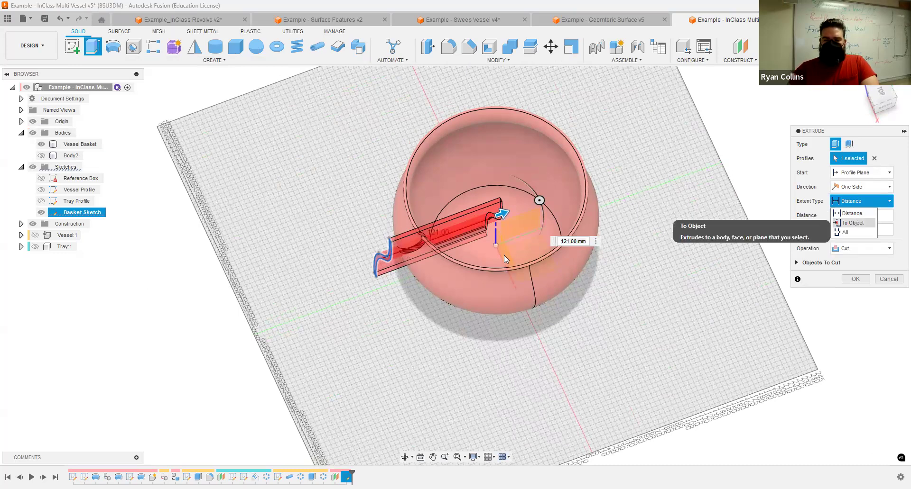
middle_click_drag(544, 314, 564, 286, "shift")
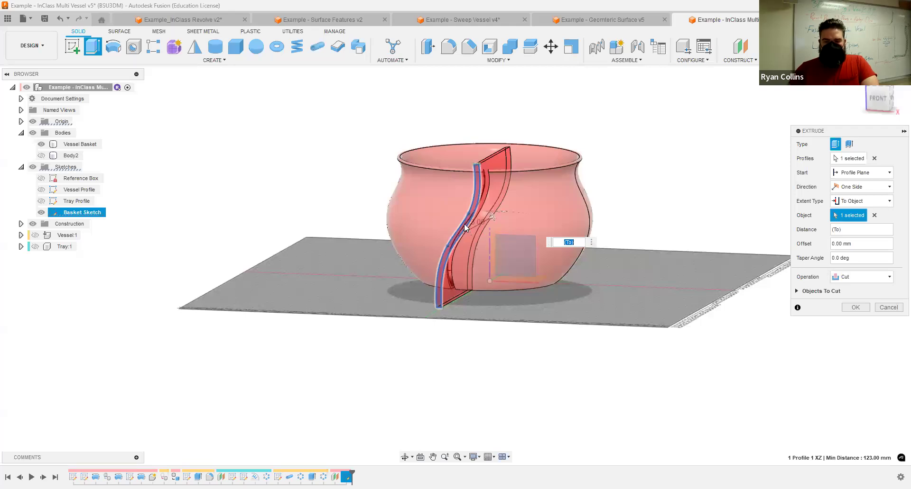
Step: Set the extrusion's operation to Intersect and complete it so only the curved sliver of the vessel body is kept
left_click(864, 278)
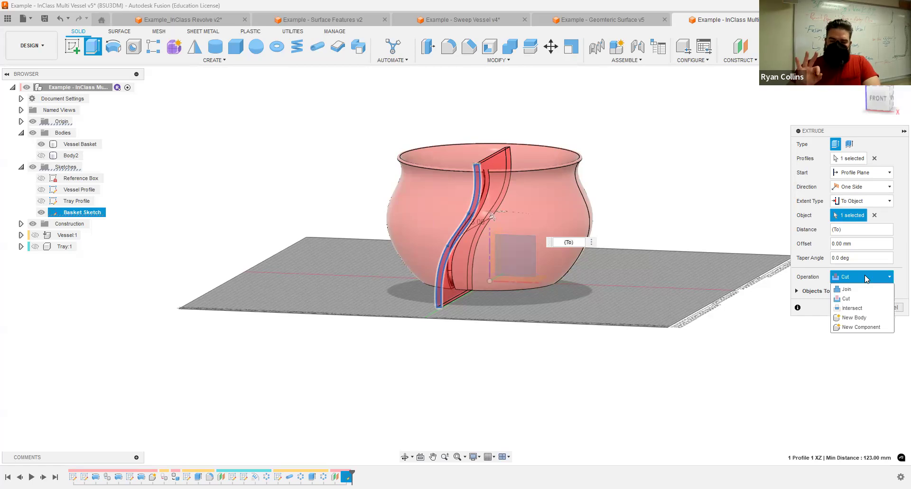
left_click(853, 309)
middle_click_drag(600, 312, 629, 327, "shift")
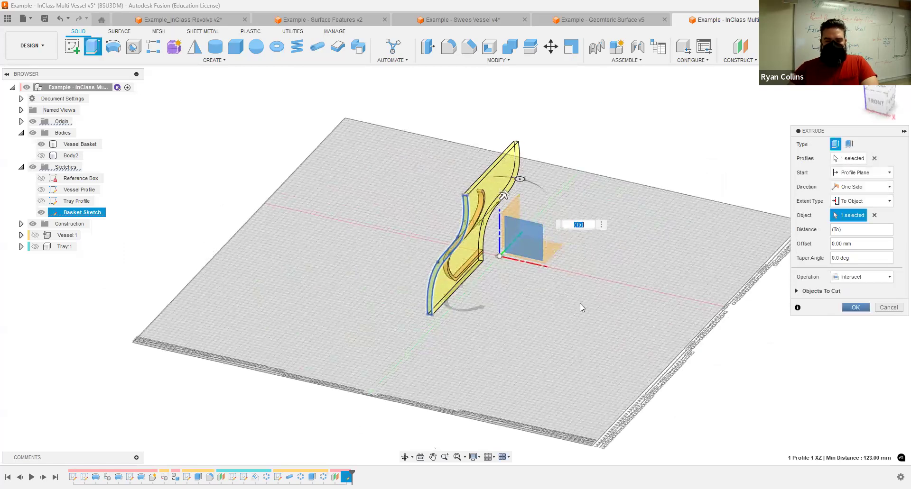
key("Return")
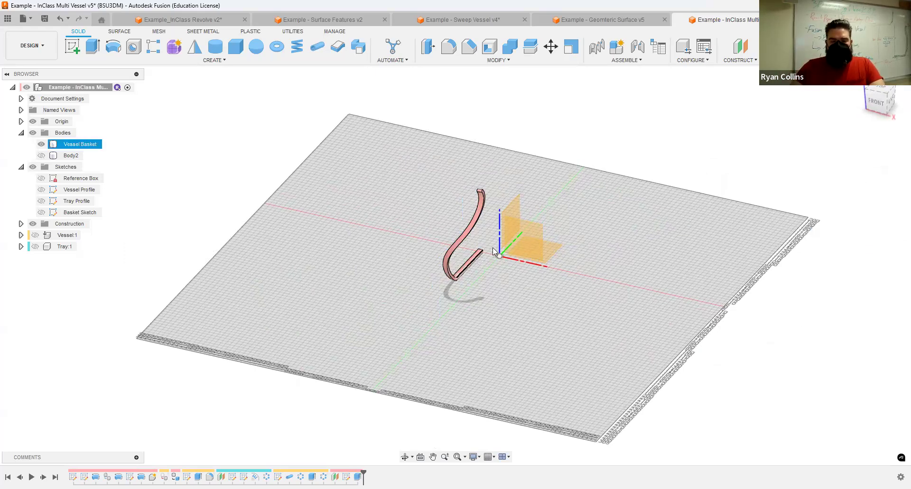
Step: Create a full circular pattern of the Vessel Basket body around the vertical origin axis with a quantity of 25
left_click_drag(511, 253, 497, 282)
key("Escape")
middle_click_drag(493, 279, 502, 297, "shift")
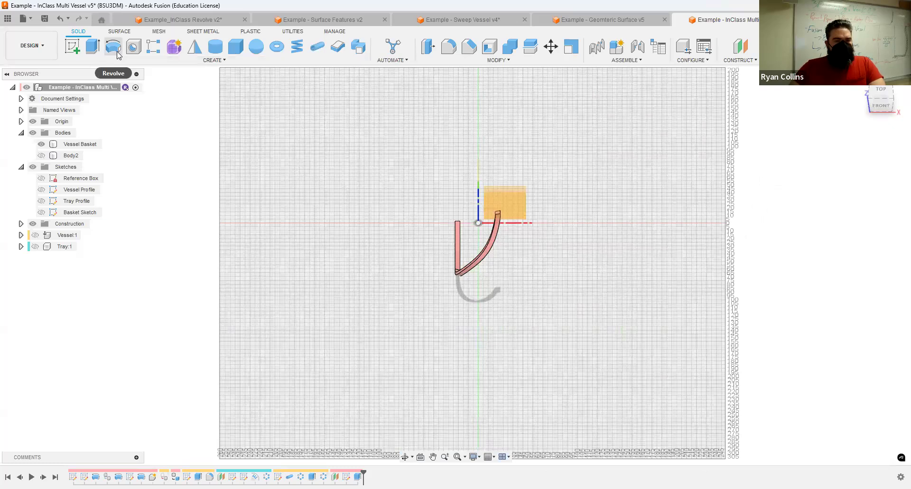
left_click(240, 62)
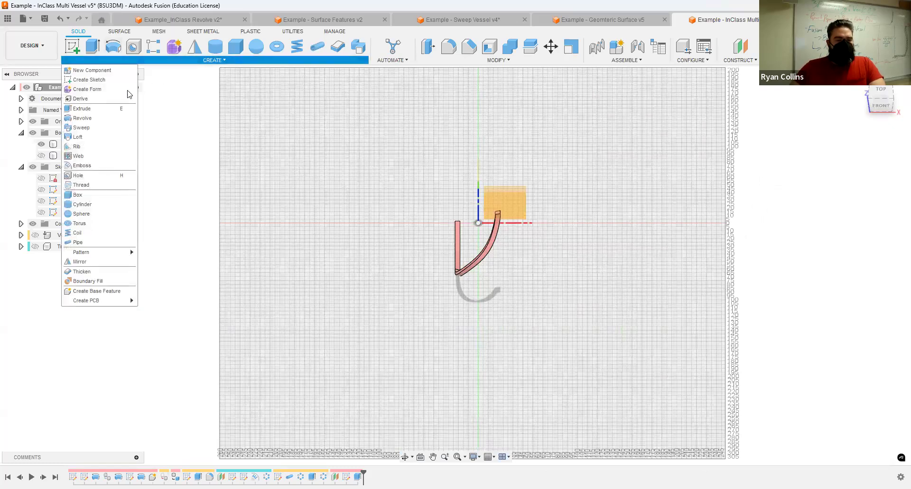
mouse_move(126, 251)
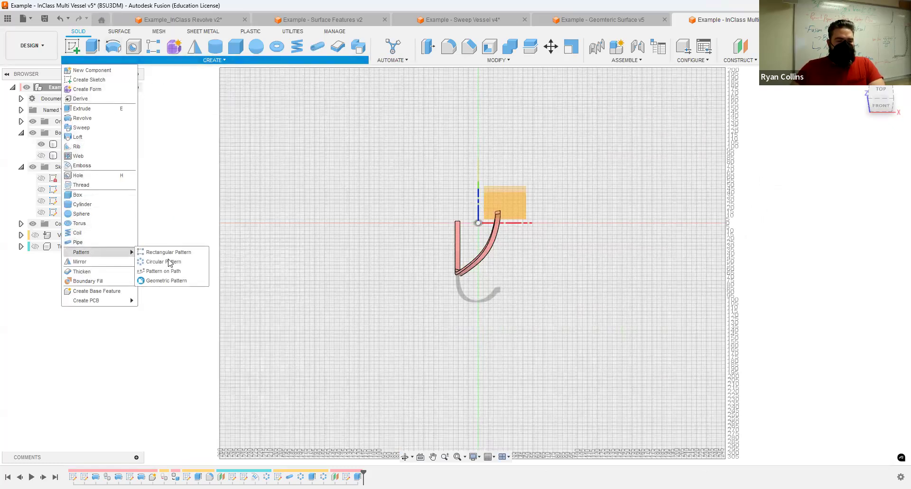
left_click(163, 261)
left_click(861, 158)
left_click(849, 171)
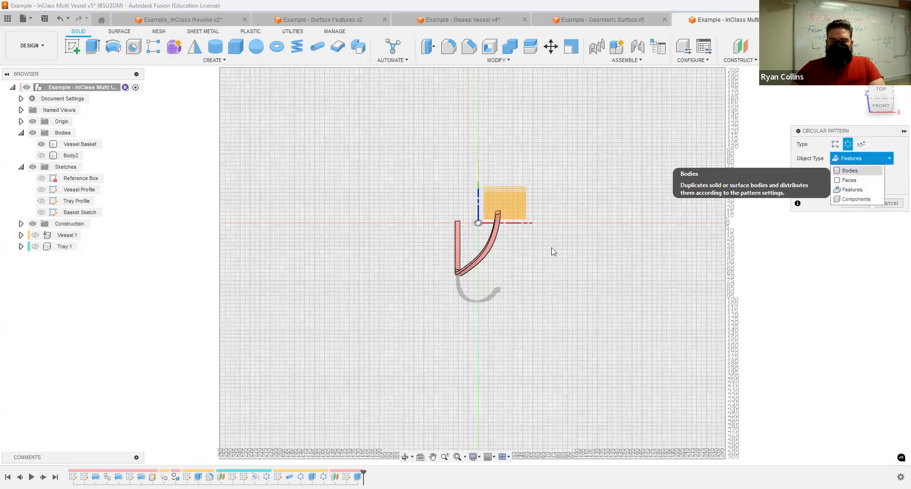
left_click(484, 258)
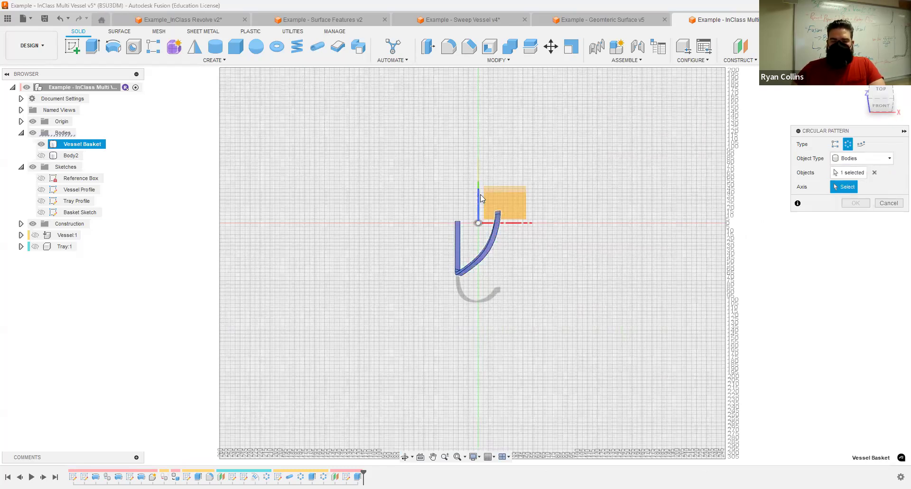
middle_click_drag(601, 193, 627, 219, "shift")
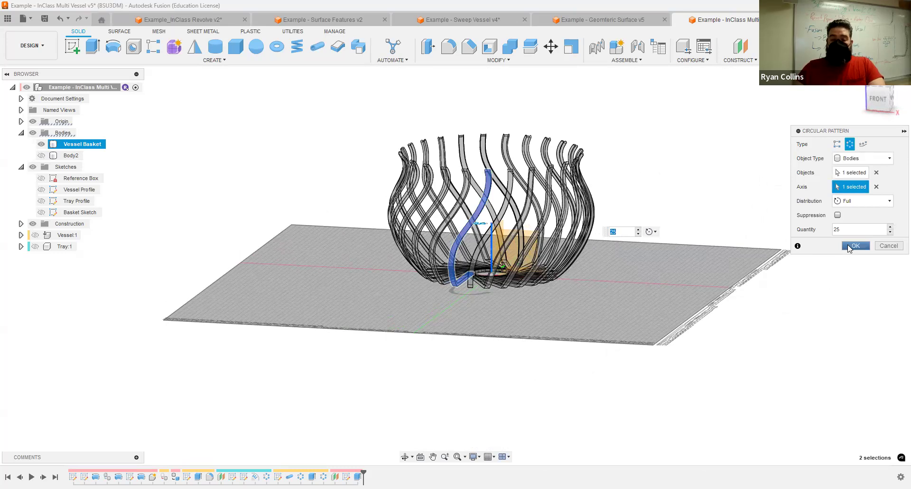
left_click(854, 246)
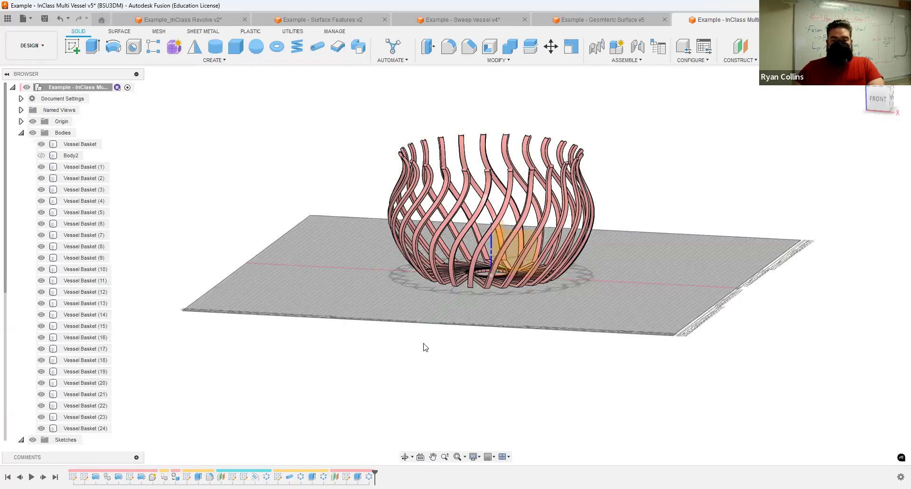
middle_click_drag(644, 282, 611, 331, "shift")
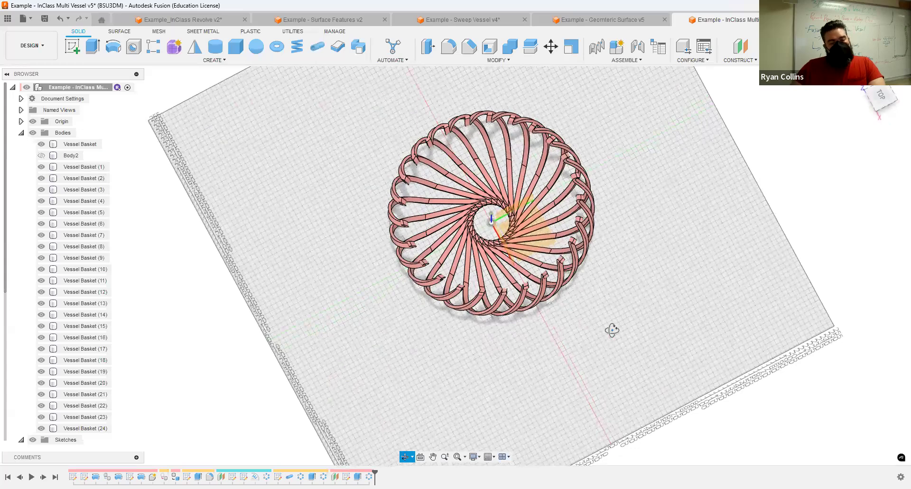
Step: Combine one patterned Vessel Basket strip with the other 24 strips, using Join, to merge the basket into a single body
scroll(494, 237, "up", 6)
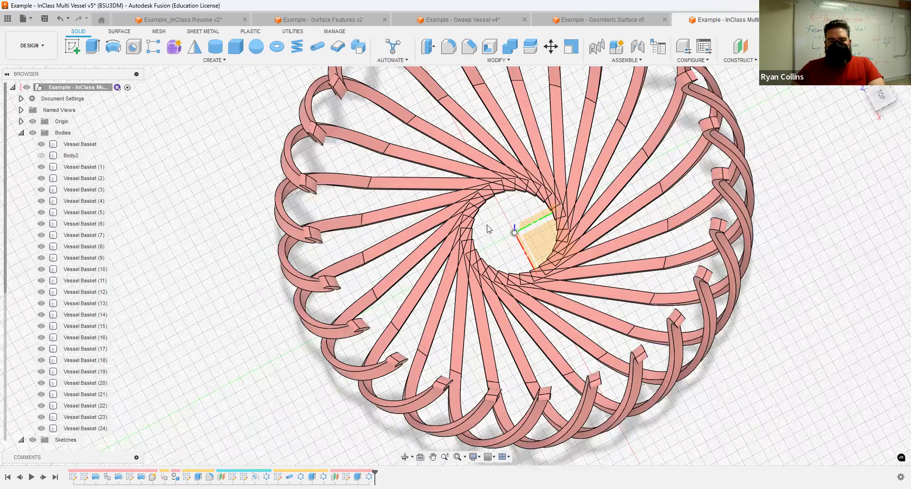
left_click(520, 300)
middle_click_drag(519, 300, 498, 274, "shift")
scroll(374, 254, "down", 5)
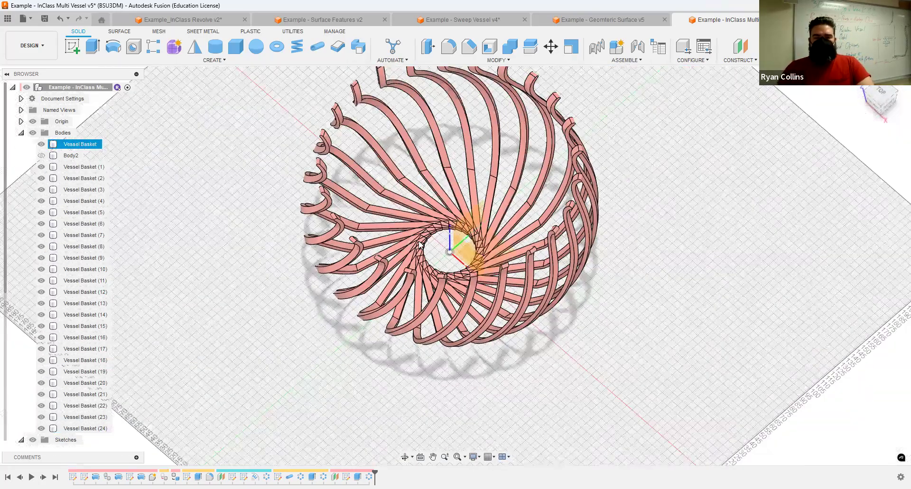
left_click(607, 208)
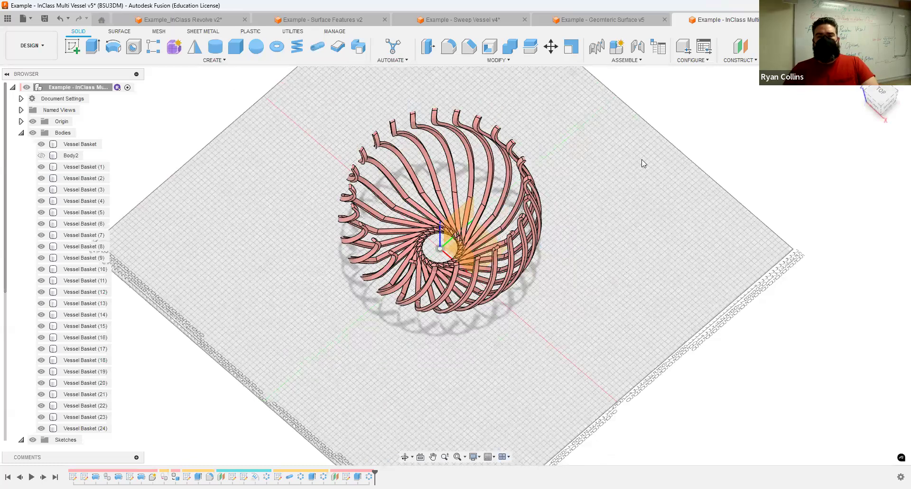
left_click(510, 47)
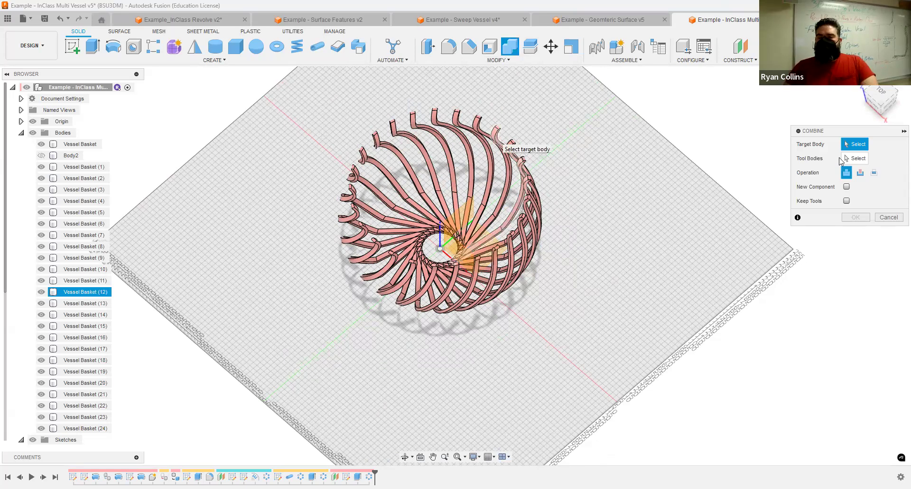
left_click(496, 139)
left_click_drag(258, 94, 614, 358)
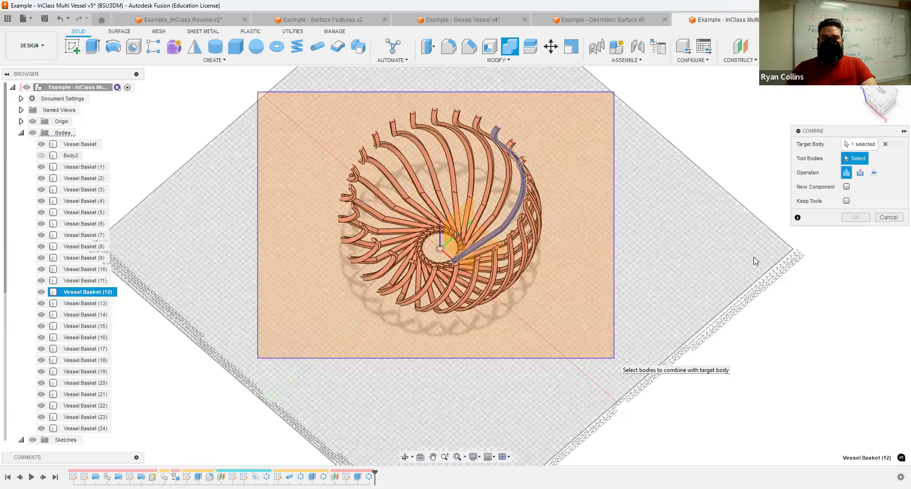
left_click_drag(753, 257, 753, 258)
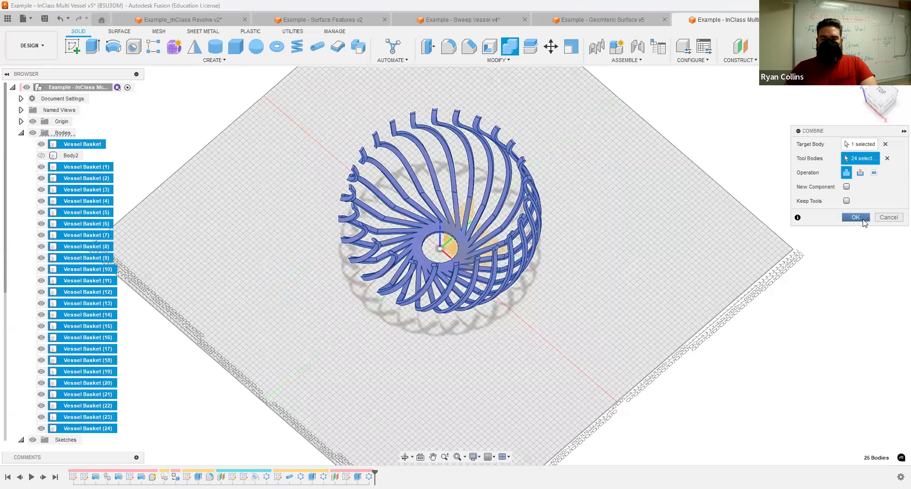
left_click(856, 218)
Step: Save the design with the version description "Basket"
middle_click_drag(579, 297, 502, 265, "shift")
scroll(584, 250, "up", 5)
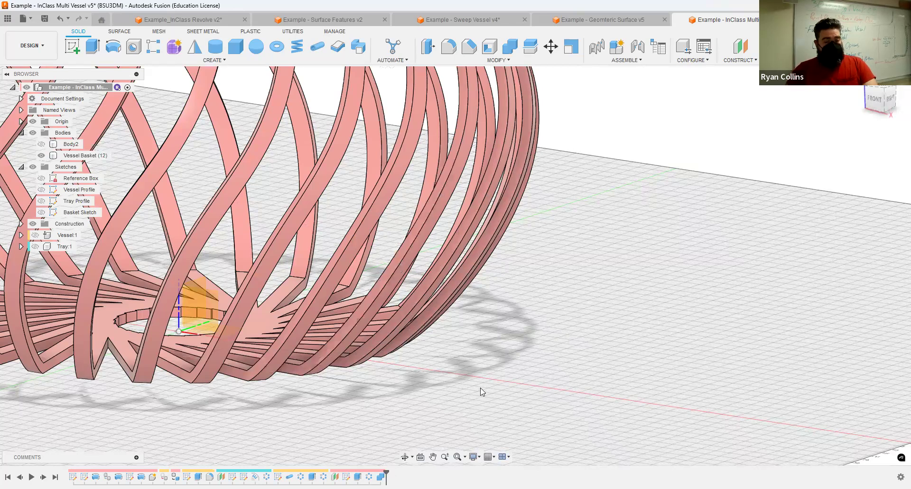
key("ctrl+s")
type("Basket")
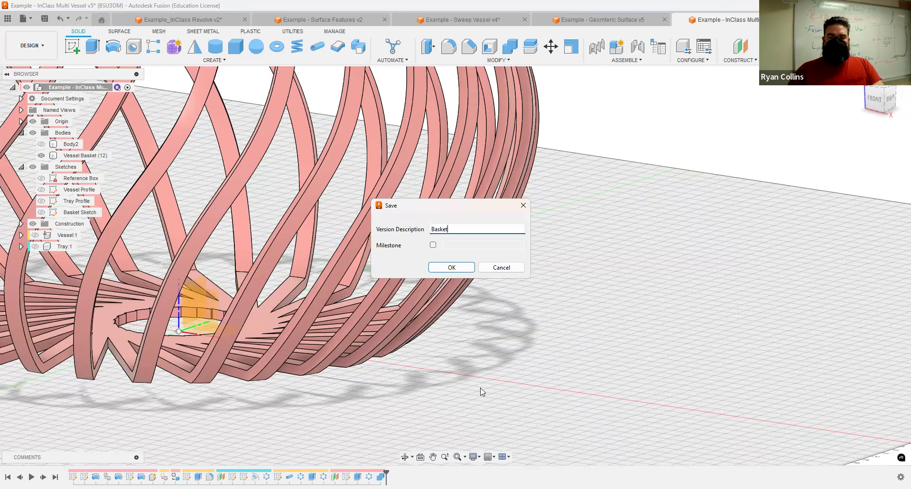
Step: Roll the design history back to just before the circular pattern, so only the single Vessel Basket strip is active
middle_click_drag(474, 349, 555, 311)
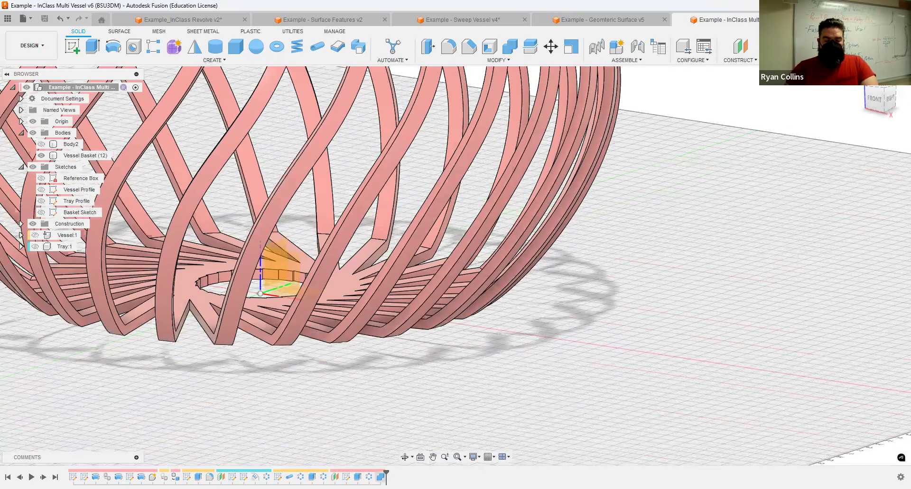
left_click_drag(375, 474, 363, 474)
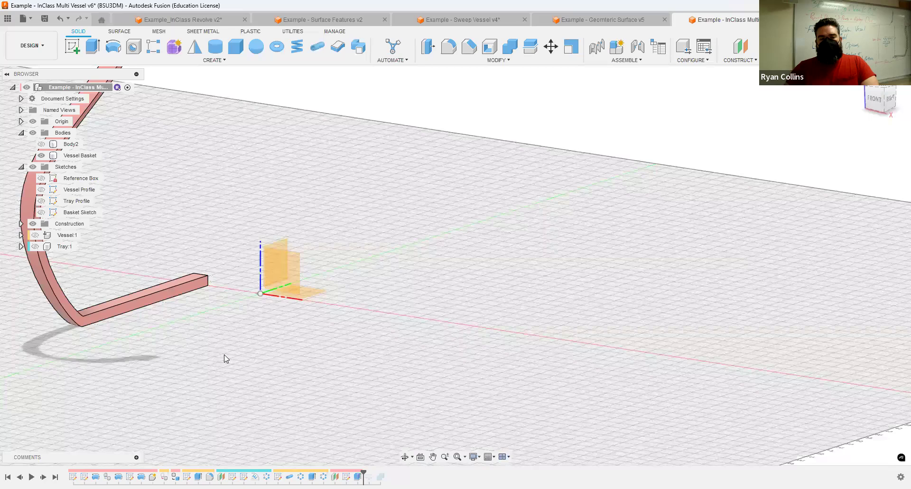
middle_click_drag(224, 356, 500, 337)
scroll(498, 209, "down", 3)
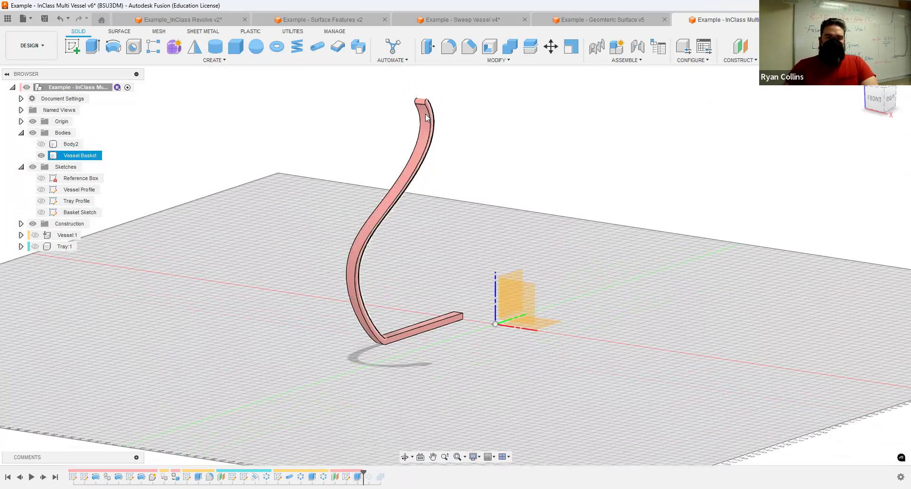
Step: Try a Full Round Fillet on the first long face of the single Vessel Basket strip
left_click(455, 53)
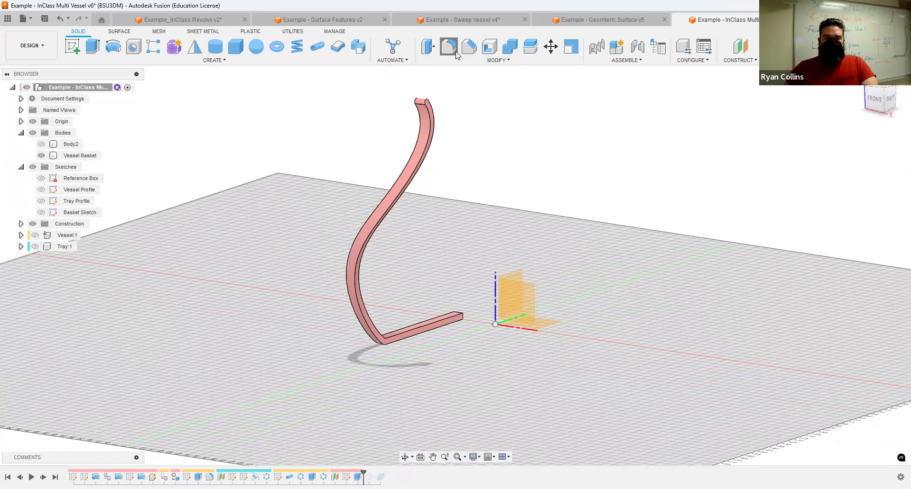
left_click(811, 143)
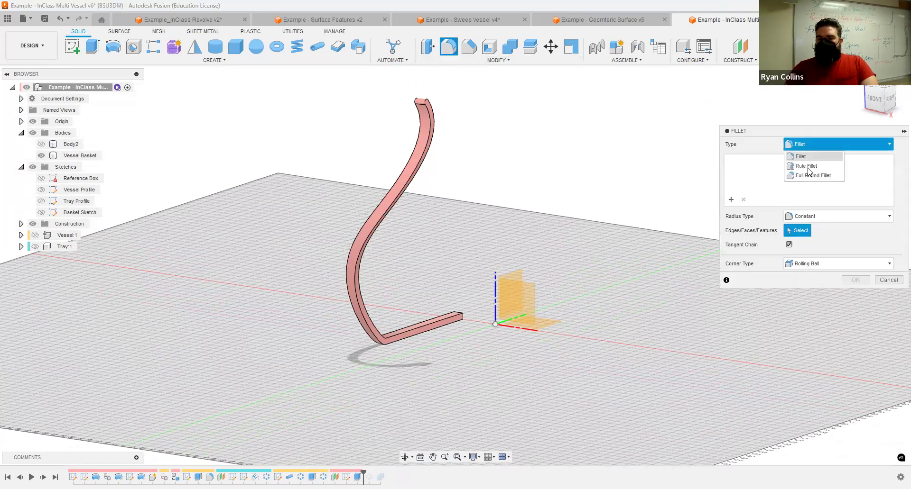
left_click(813, 175)
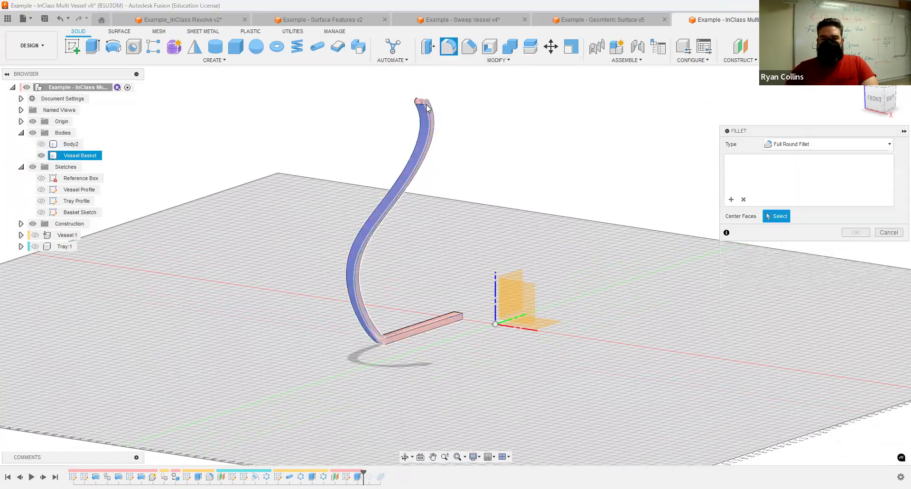
scroll(442, 128, "up", 4)
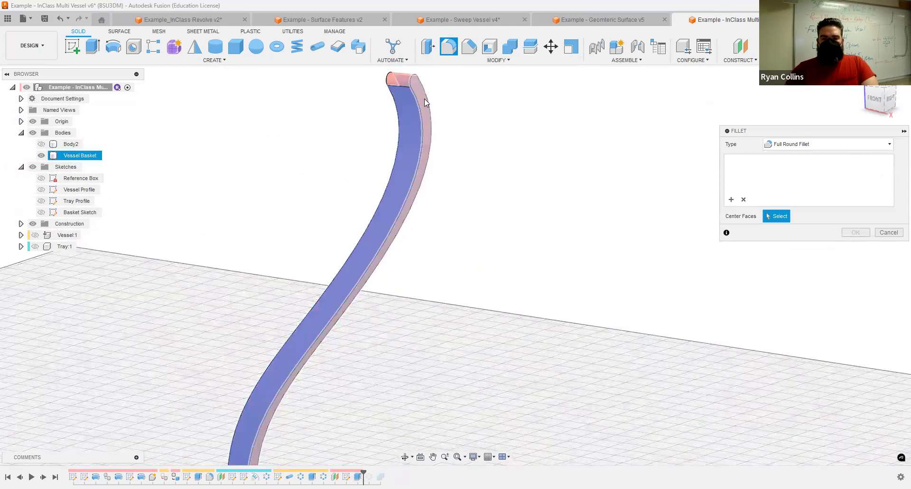
middle_click_drag(451, 108, 426, 106, "shift")
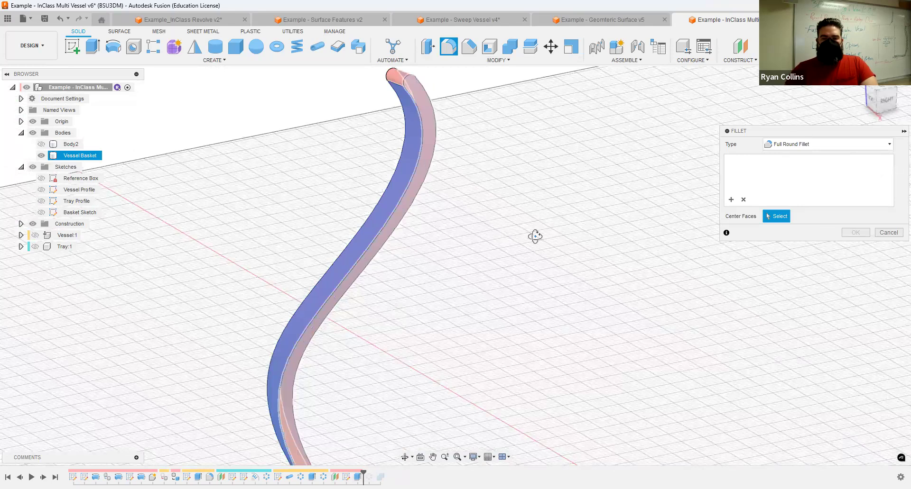
middle_click_drag(535, 236, 444, 126, "shift")
left_click(396, 100)
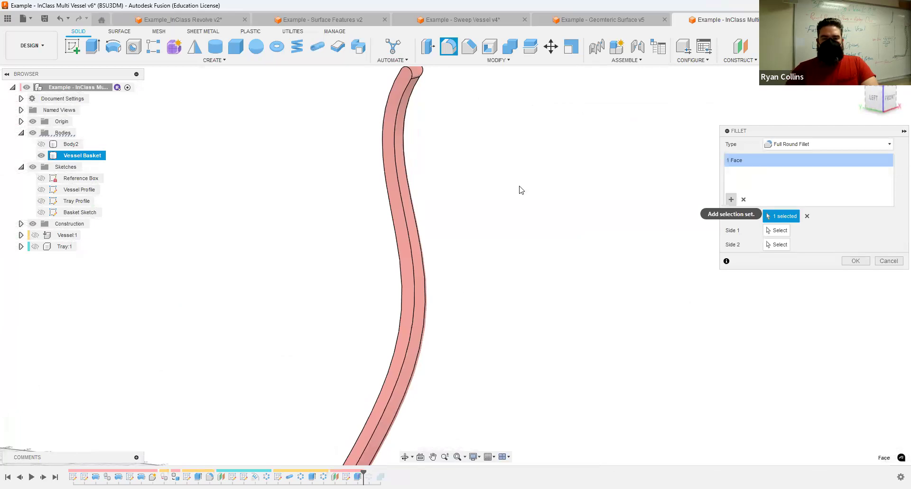
Step: Try adding more center faces of the strip to the Full Round Fillet, including those at the bend and base arm
scroll(545, 209, "down", 2)
middle_click_drag(545, 209, 342, 138, "shift")
scroll(386, 156, "up", 3)
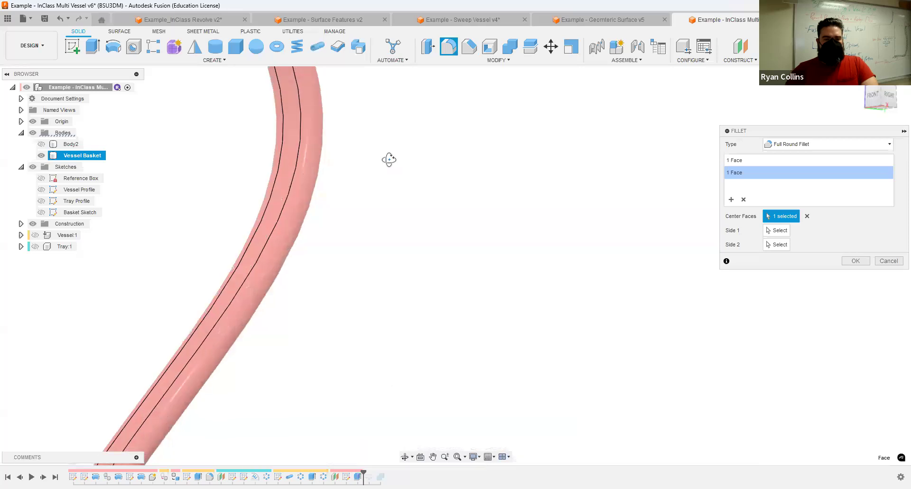
middle_click_drag(375, 195, 388, 217, "shift")
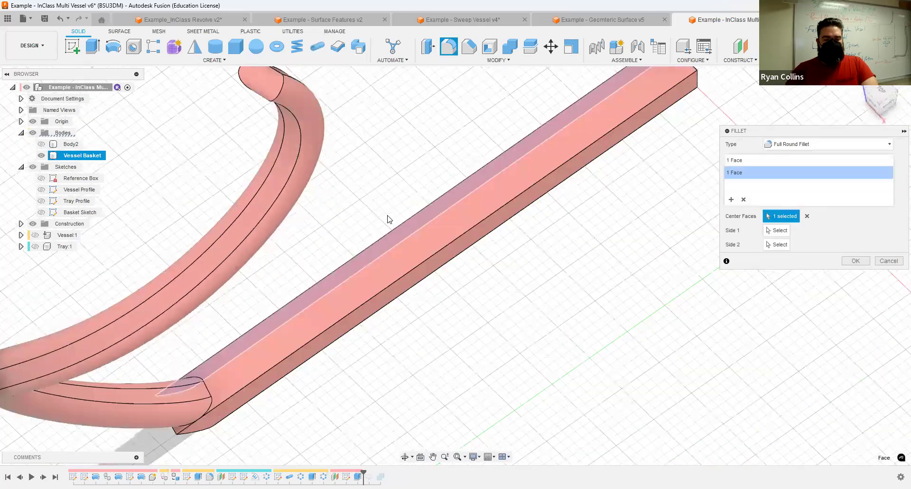
middle_click_drag(366, 375, 351, 318, "shift")
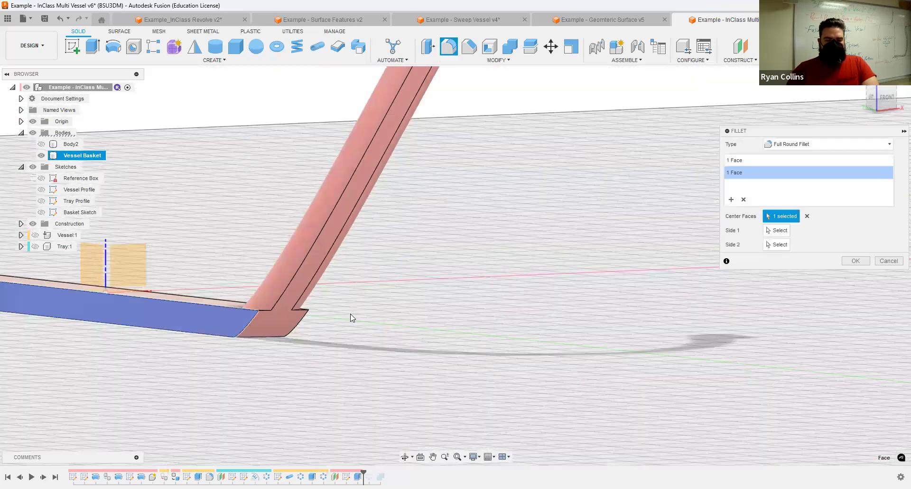
left_click(730, 199)
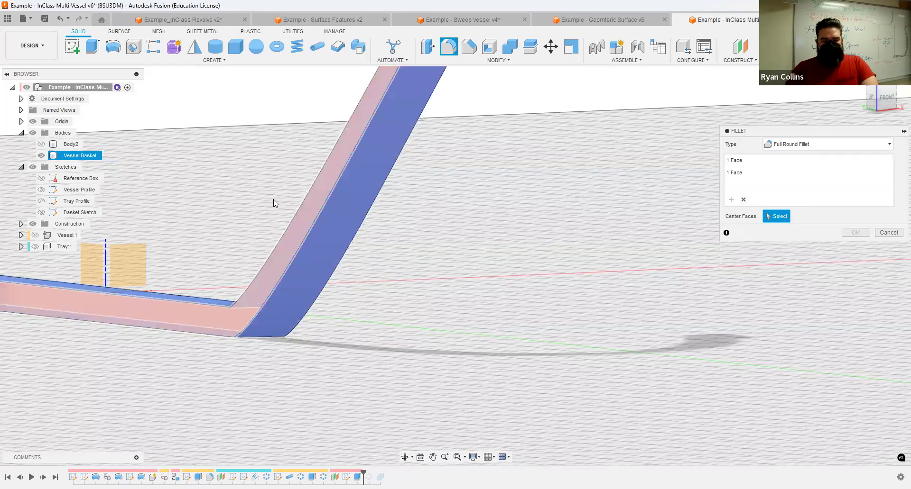
left_click(238, 329)
mouse_move(490, 307)
middle_mouse_down("shift")
mouse_move(464, 311)
mouse_move(495, 299)
middle_mouse_up("shift")
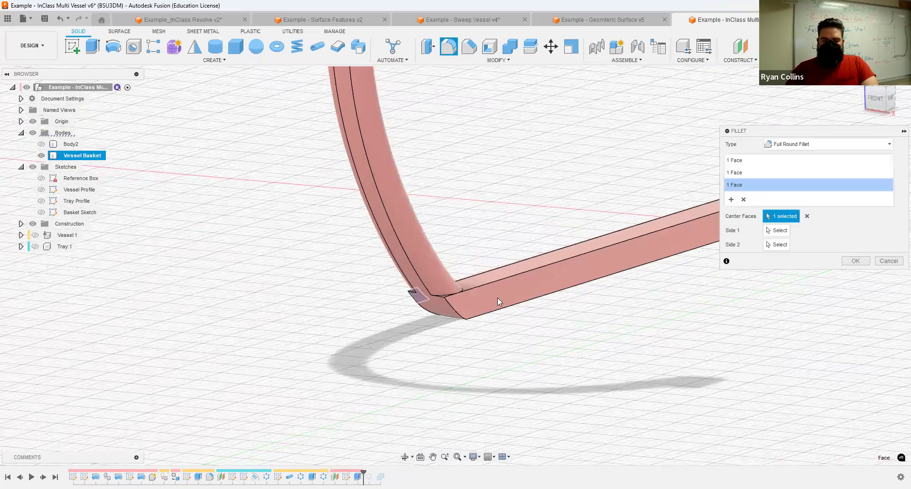
left_click(565, 354)
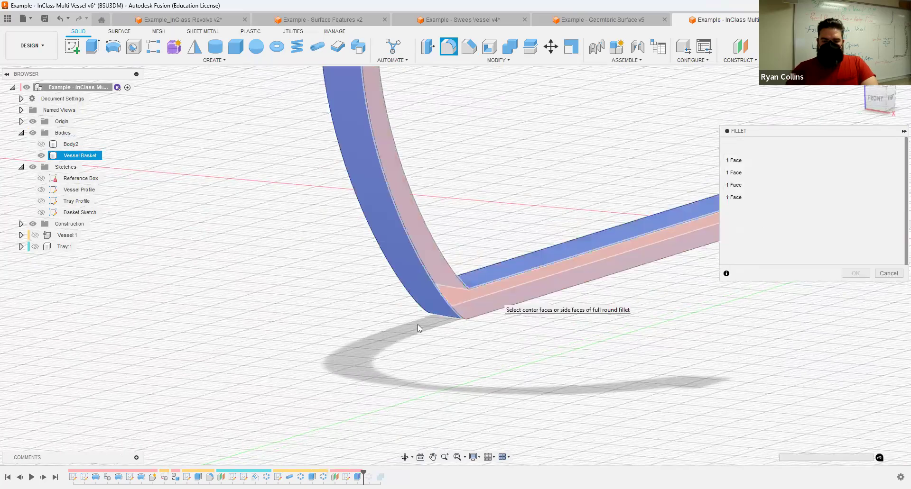
middle_click_drag(532, 337, 484, 335, "shift")
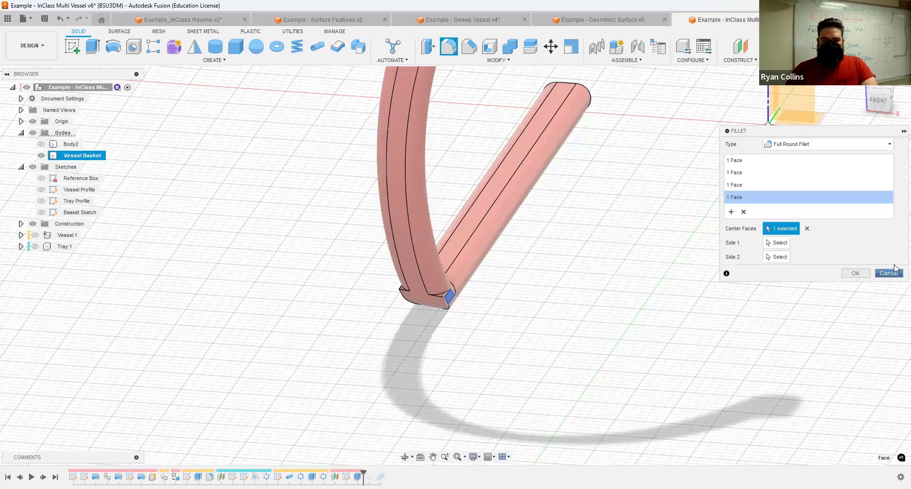
Step: Try a constant 1 mm fillet on two faces of the strip with a tangency weight of 0.5
right_click(553, 317)
left_click(566, 291)
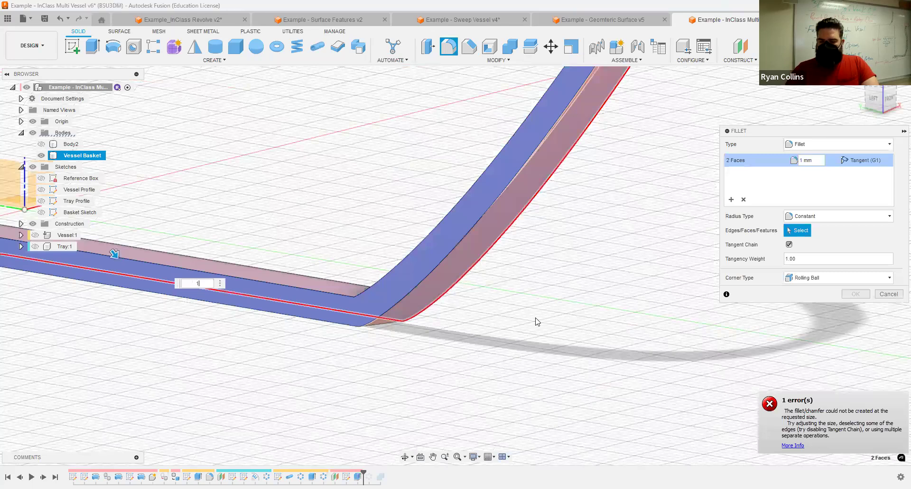
left_click_drag(806, 259, 764, 264)
type(".5")
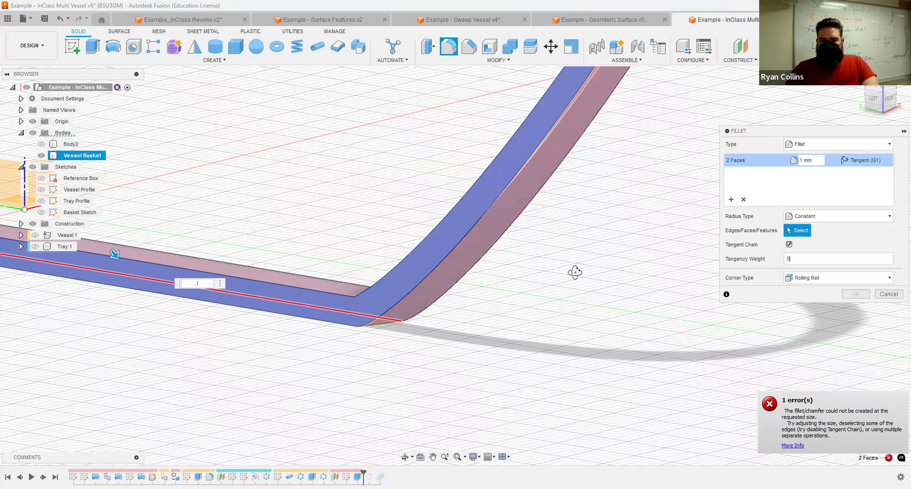
middle_click_drag(541, 266, 543, 266, "shift")
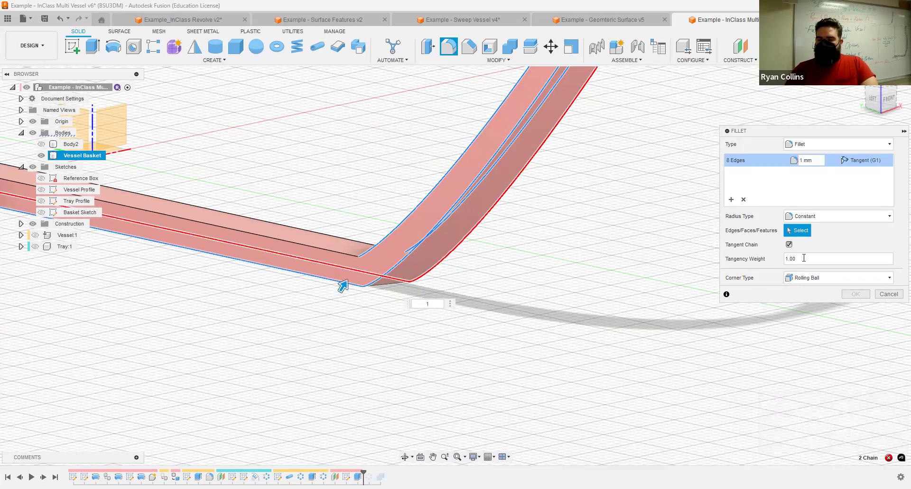
Step: Fillet the two selected edge chains along the strip, 8 edges in total, with a constant 0.5 mm radius
left_click_drag(803, 258, 770, 262)
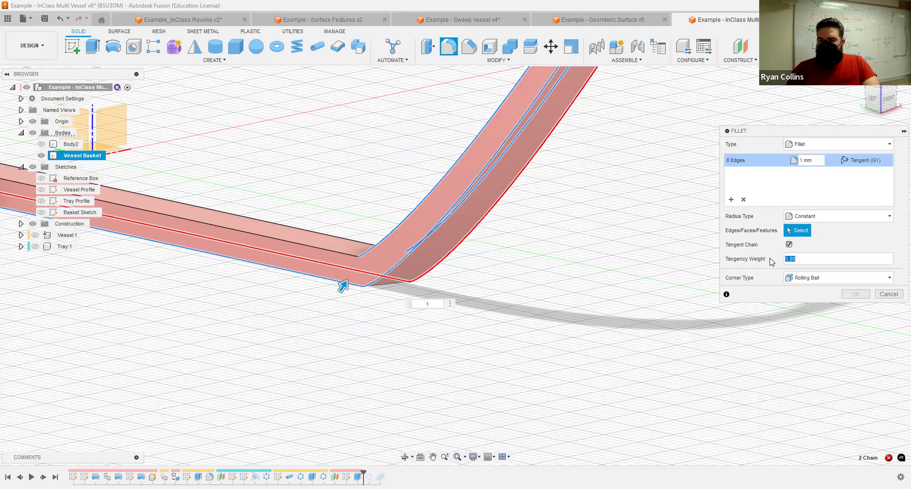
left_click(802, 160)
type(".5")
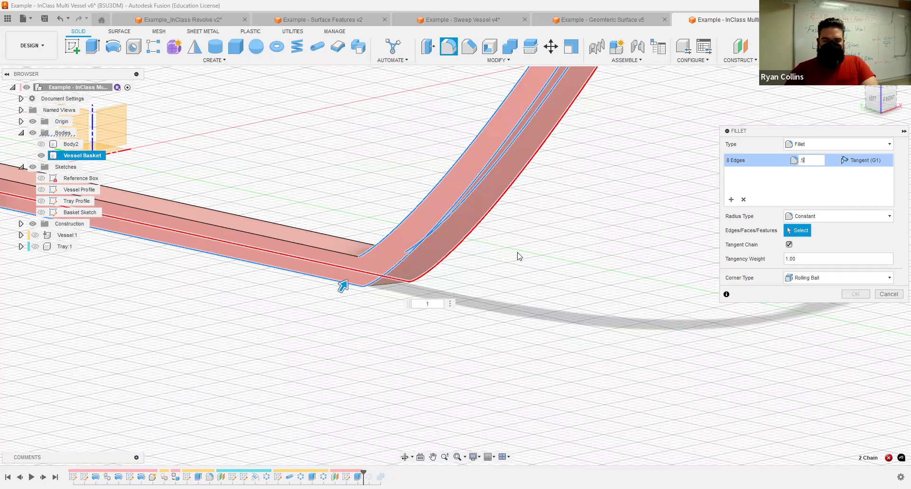
middle_click_drag(468, 252, 453, 239, "shift")
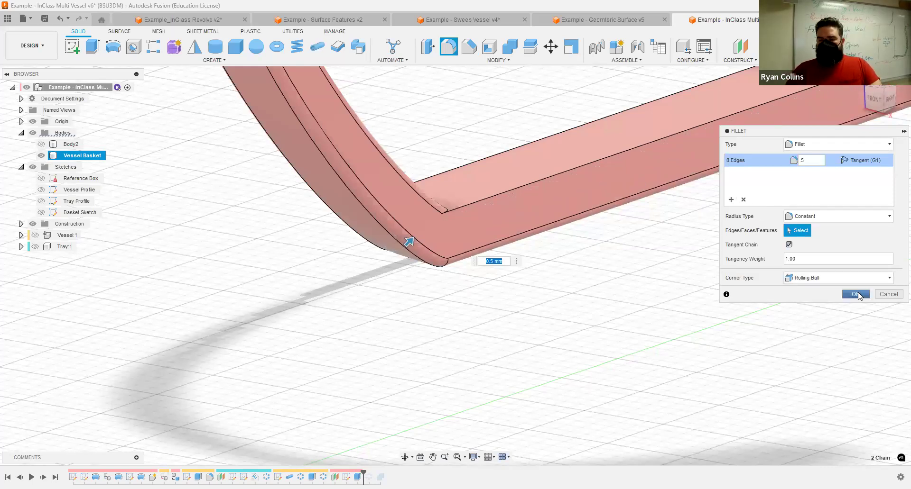
key("Return")
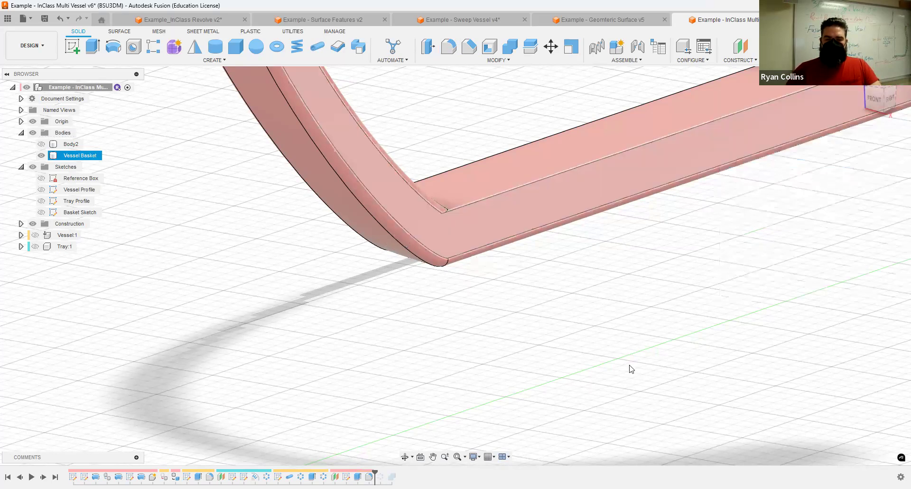
Step: Fillet the two remaining long edge chains bordering the base arm's upper face with a 0.5 mm radius
right_click(630, 368)
left_click(631, 342)
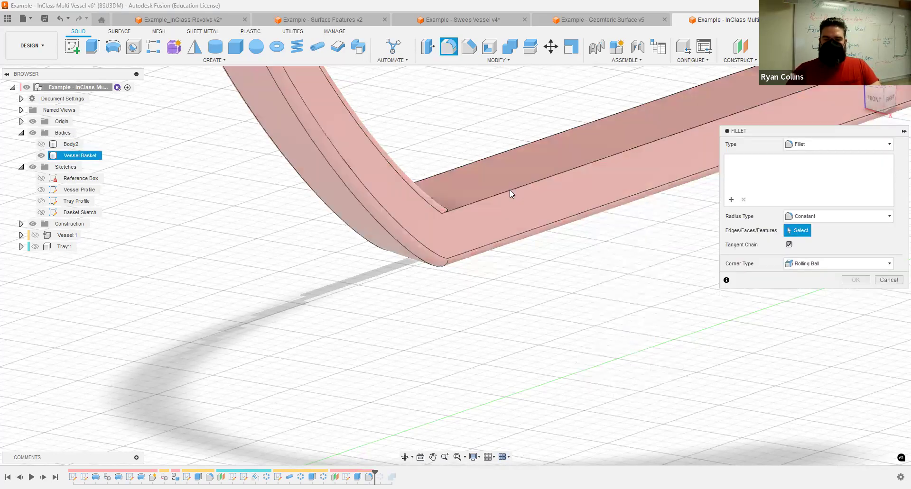
left_click(479, 159)
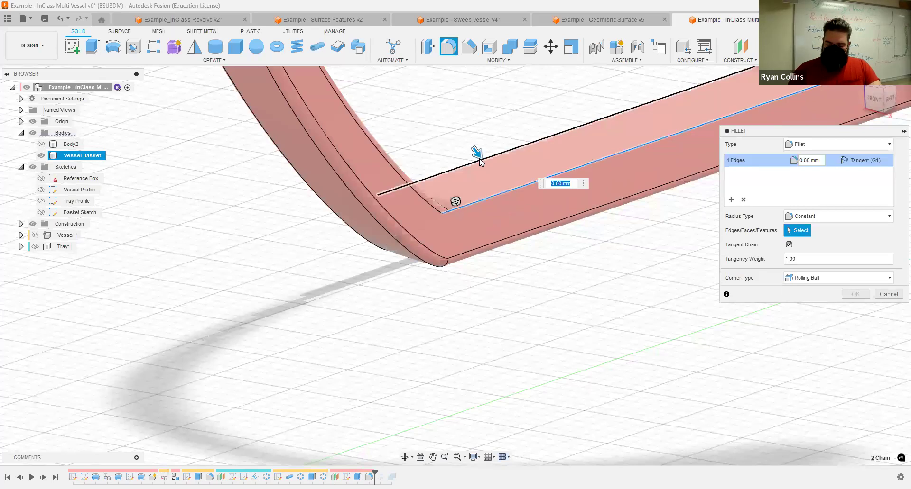
type(".5")
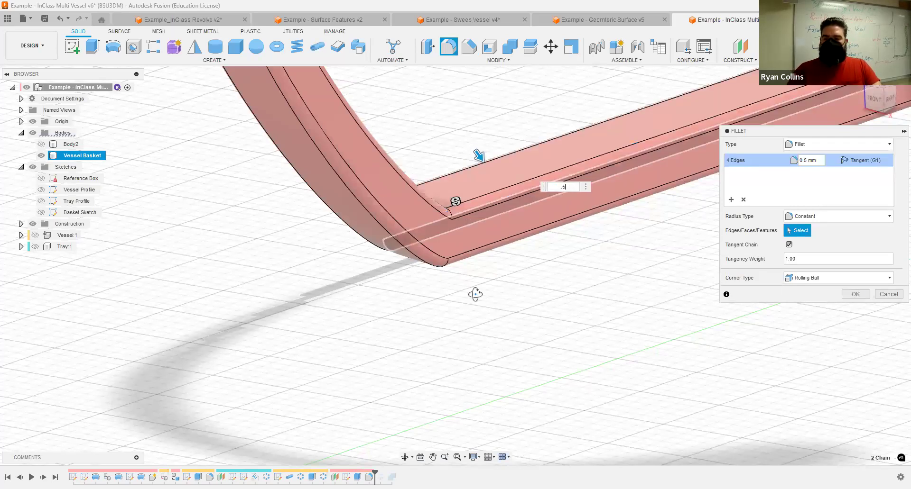
left_click(855, 294)
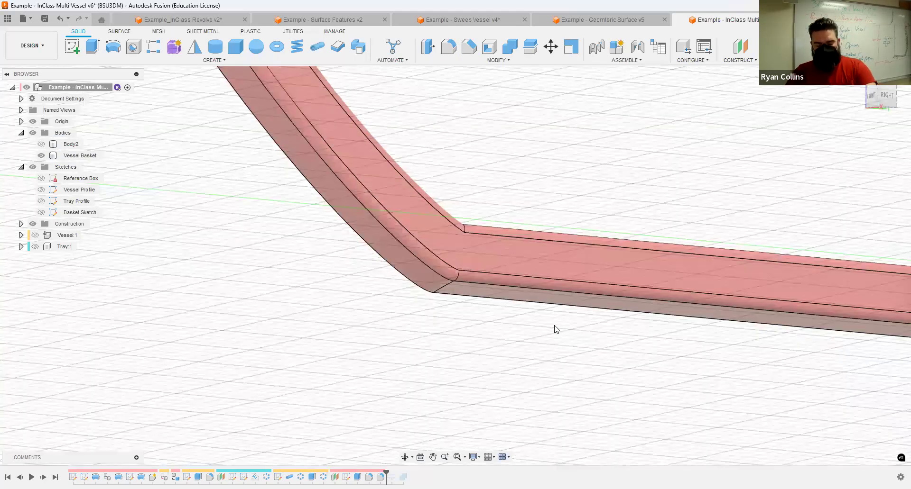
Step: Examine the filleted strip, the full basket pattern and the central opening where the strips meet at the base
scroll(522, 313, "down", 5)
middle_click_drag(421, 291, 329, 365, "shift")
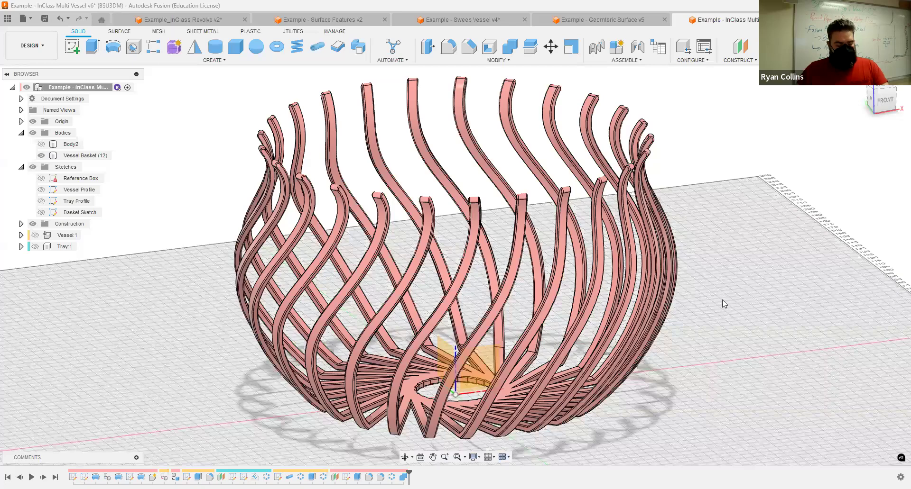
middle_click_drag(687, 370, 603, 441, "shift")
scroll(410, 265, "up", 4)
scroll(407, 246, "up", 3)
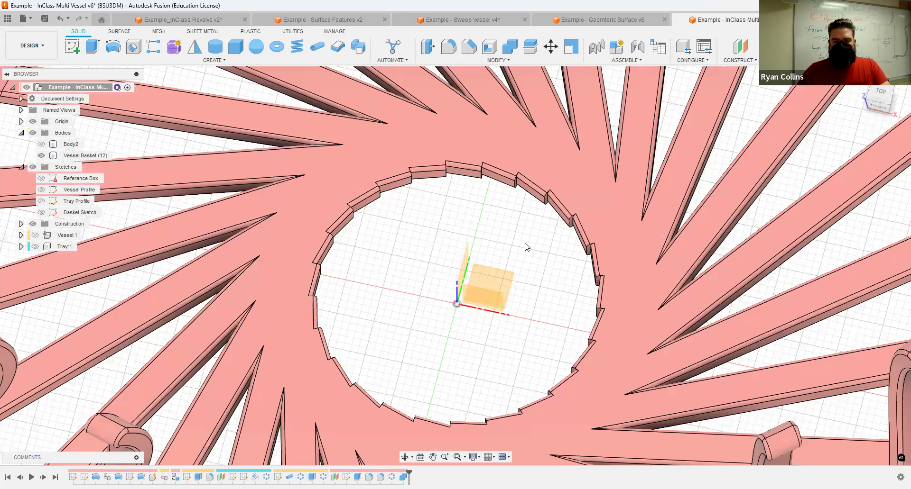
scroll(582, 362, "down", 4)
middle_click_drag(451, 317, 564, 266, "shift")
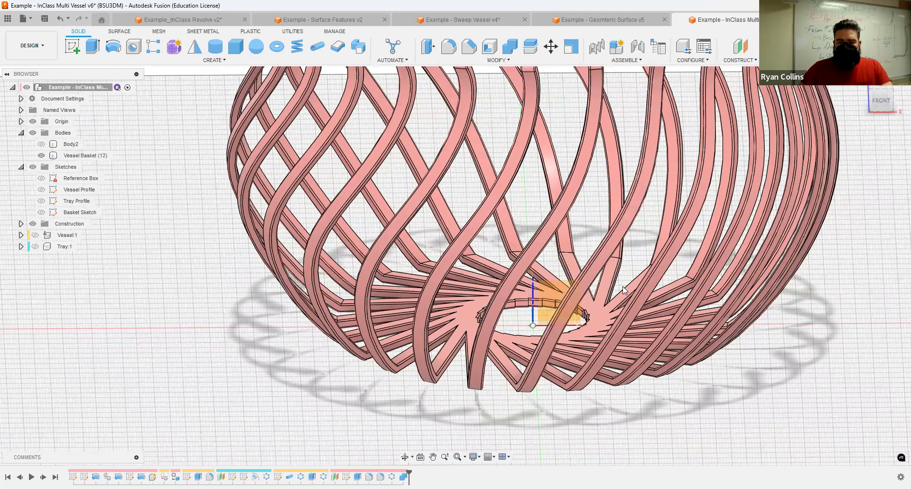
scroll(521, 279, "down", 3)
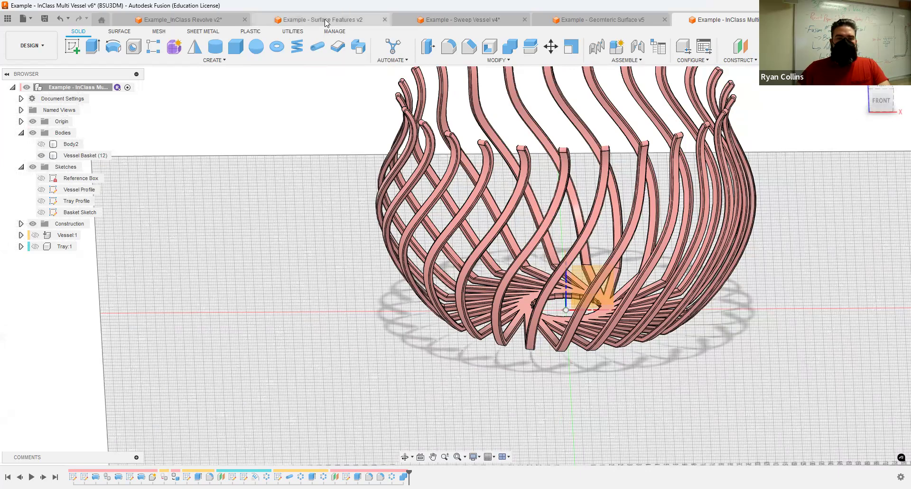
Step: Look at the rim on the Example - Sweep Vessel design for reference and return to the InClass Multi Vessel design
left_click(428, 20)
middle_click_drag(620, 248, 714, 248, "shift")
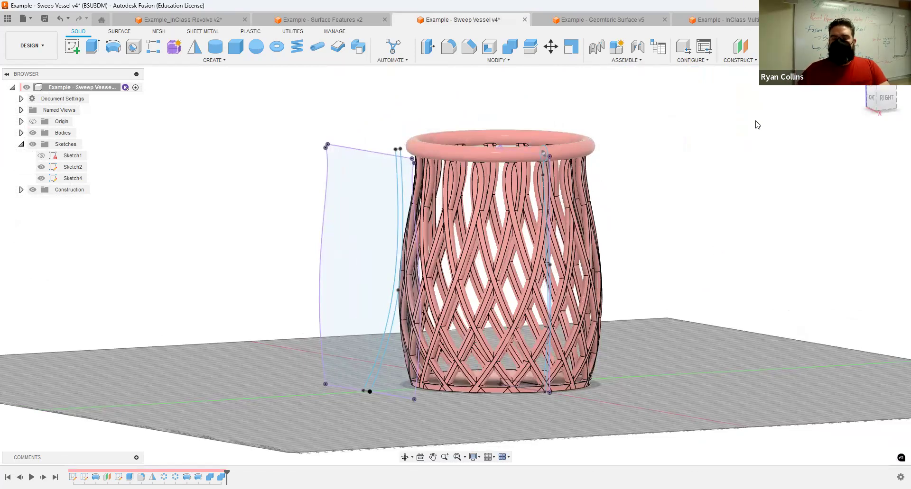
left_click(744, 21)
scroll(755, 198, "up", 3)
middle_click_drag(753, 197, 756, 197)
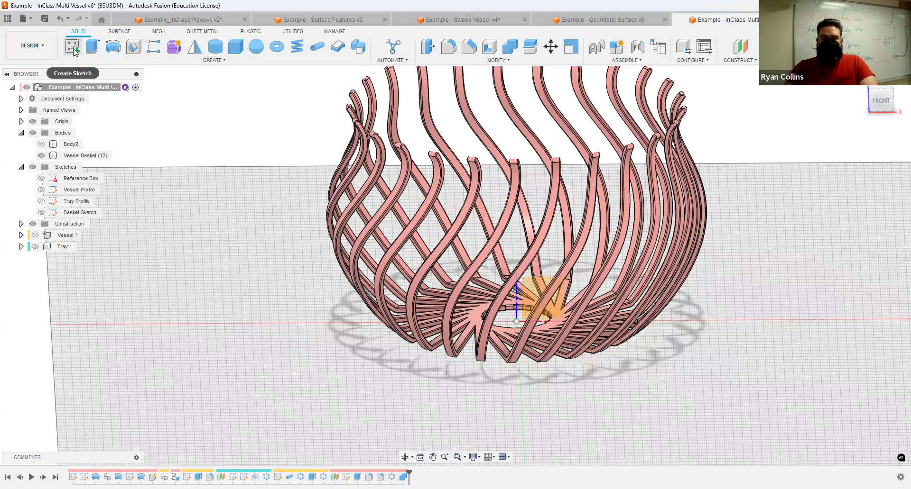
Step: Check the basket from the front and roll the design history back to just after the Basket Sketch
left_click(84, 155)
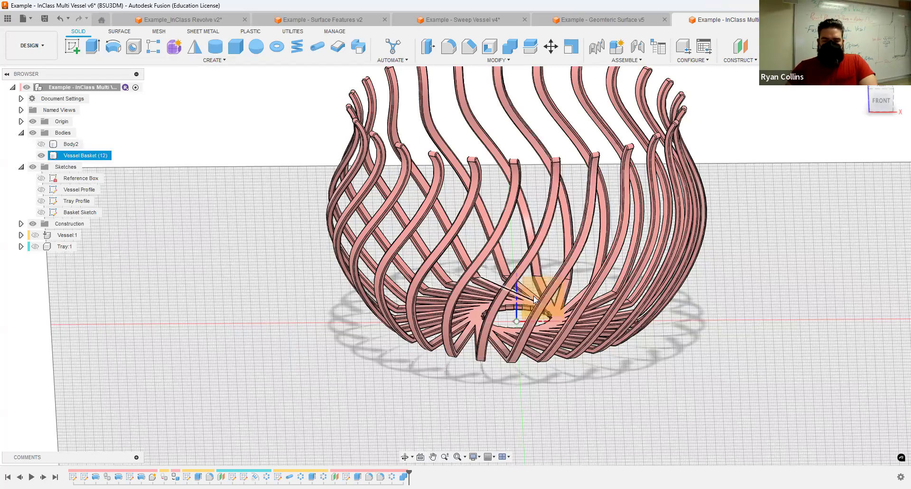
left_click(533, 291)
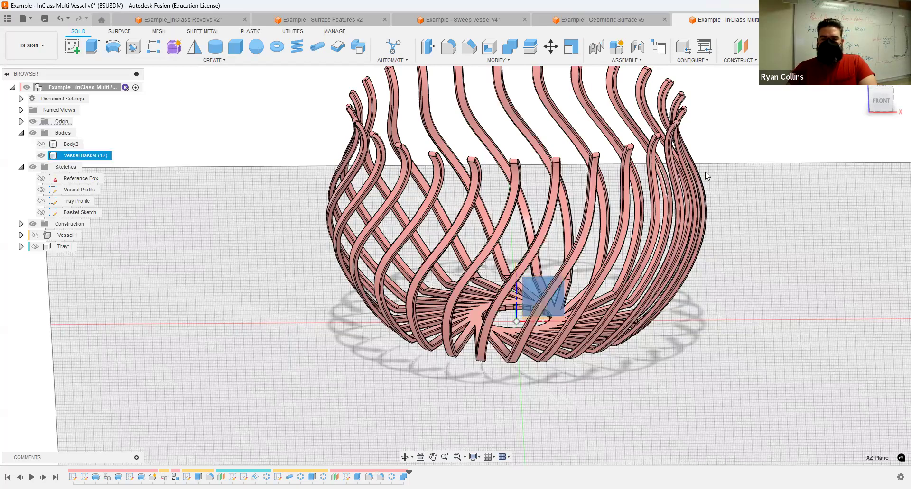
left_click(880, 100)
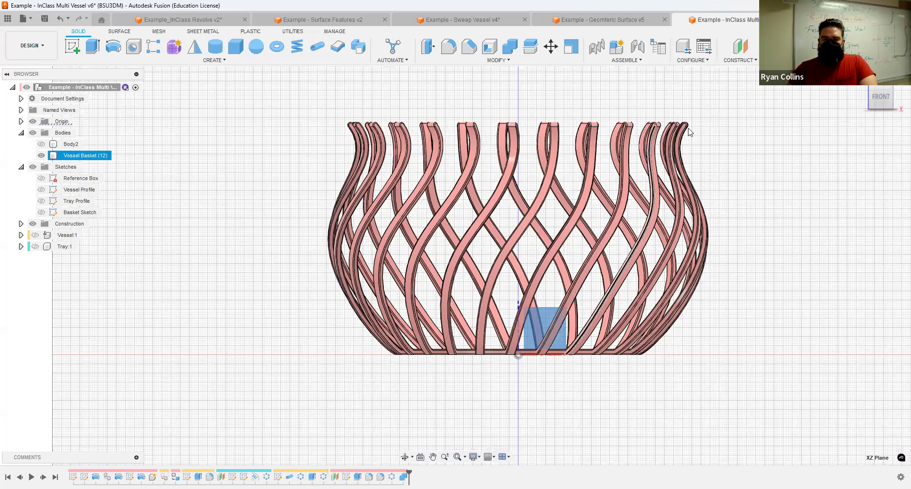
scroll(685, 128, "up", 3)
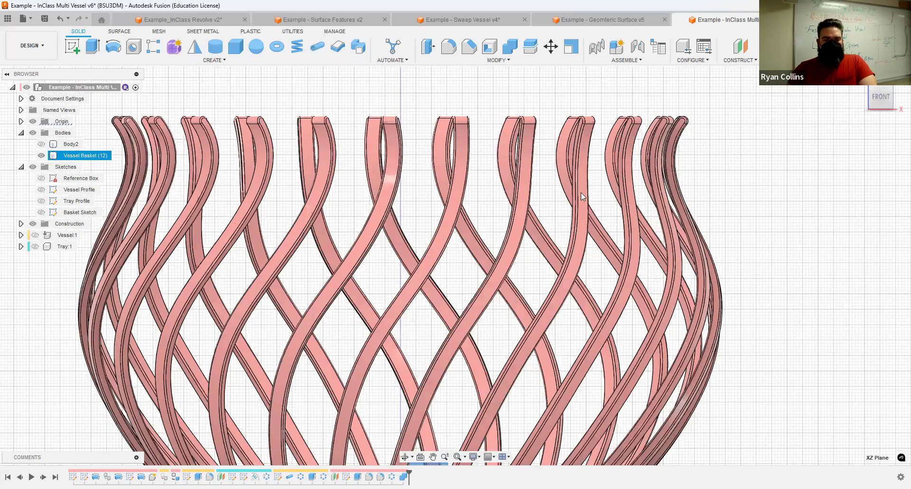
scroll(625, 278, "down", 2)
scroll(625, 278, "down", 2)
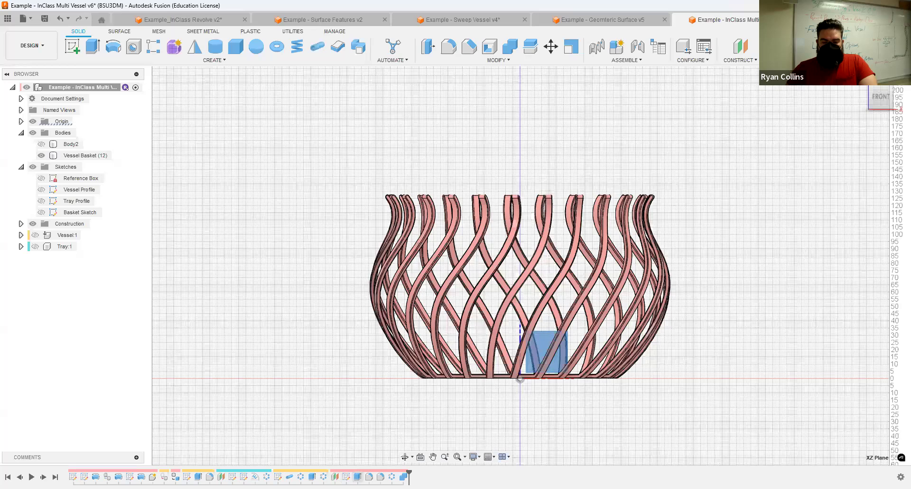
mouse_move(409, 475)
left_mouse_down()
mouse_move(323, 476)
mouse_move(349, 473)
left_mouse_up()
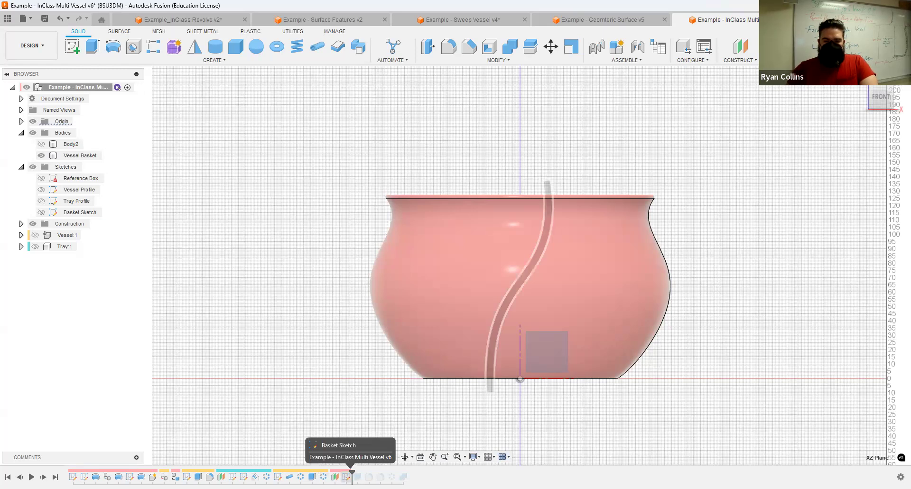
left_click(540, 249)
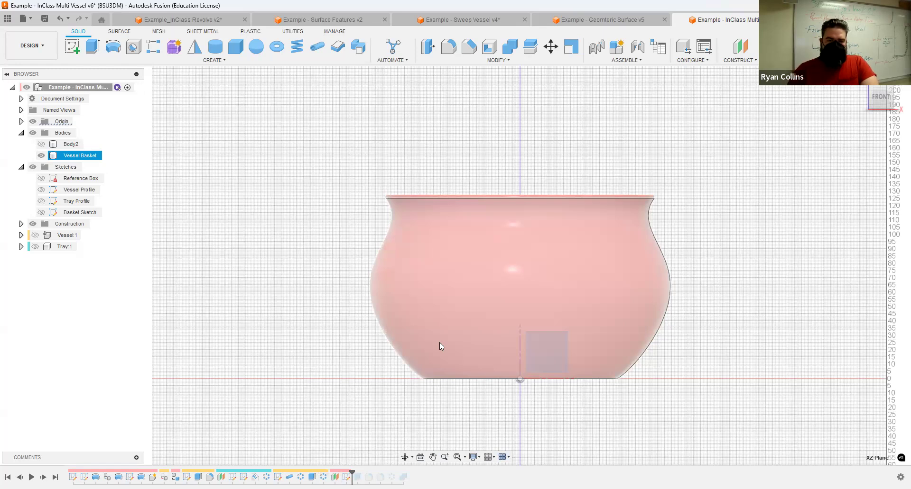
Step: Create a new sketch on the XZ plane through the vessel and view it from the front
left_click(71, 44)
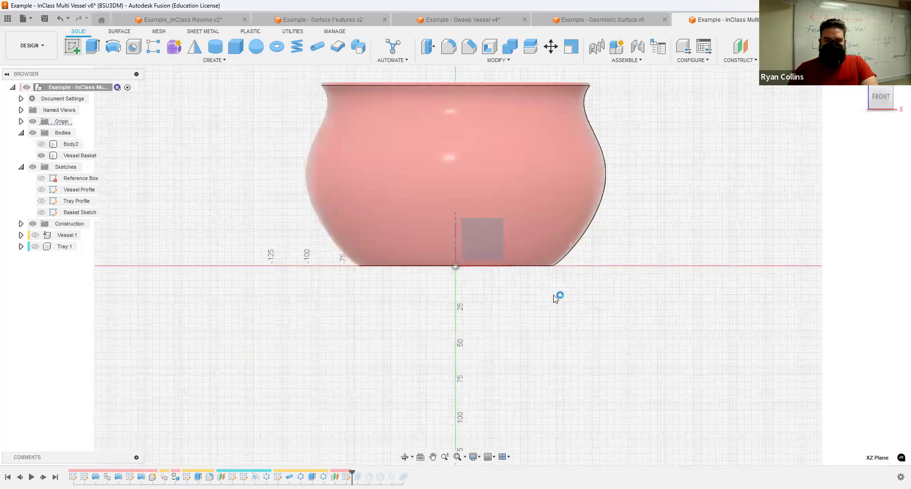
middle_click_drag(492, 263, 475, 206, "shift")
left_click(476, 206)
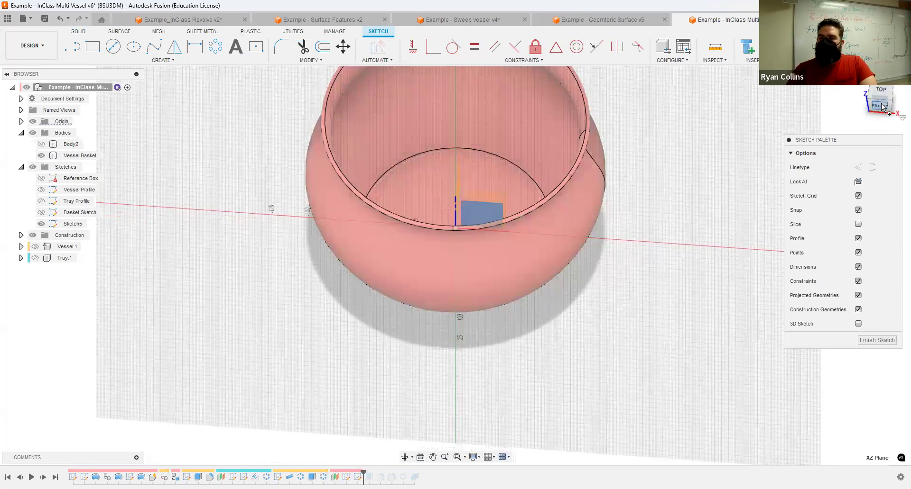
left_click(880, 106)
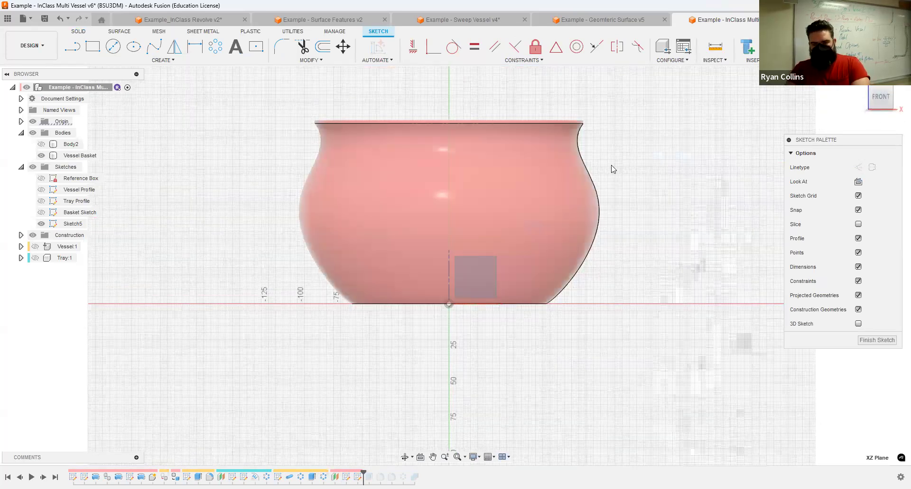
Step: Project the vessel's two rim edges, outer side profile and base edge into the sketch, and hide the Vessel Basket body
key("p")
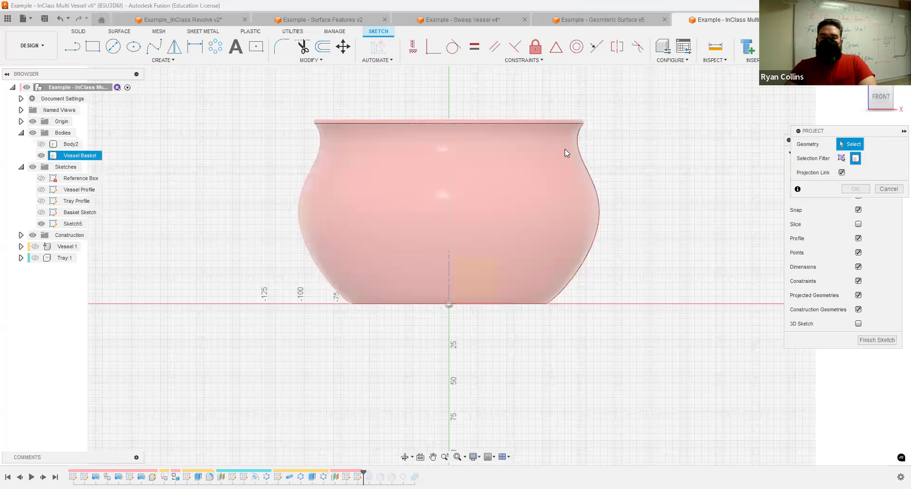
left_click(563, 123)
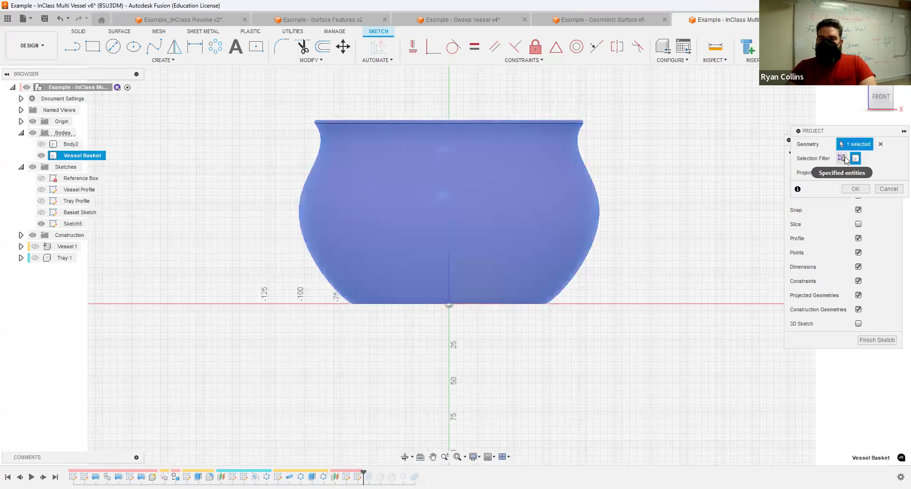
left_click(569, 124)
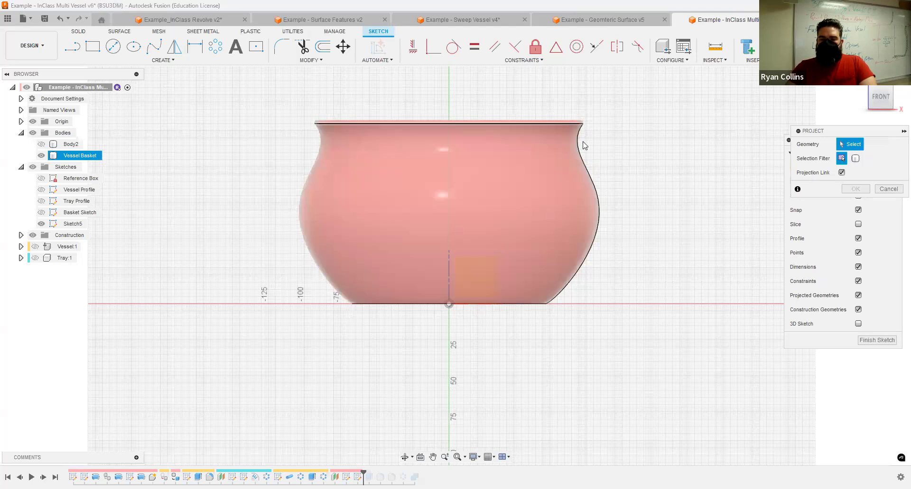
left_click(578, 143)
left_click(578, 120)
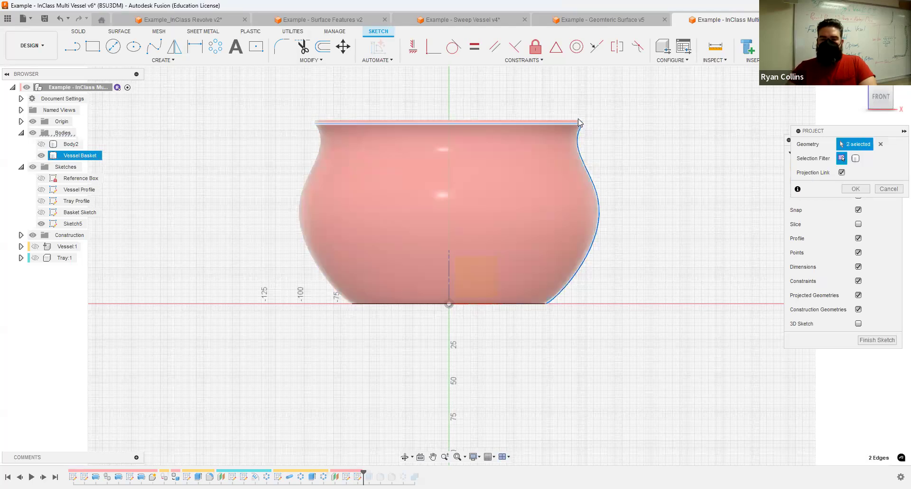
scroll(622, 147, "up", 3)
middle_click_drag(501, 215, 445, 319)
left_click(446, 319)
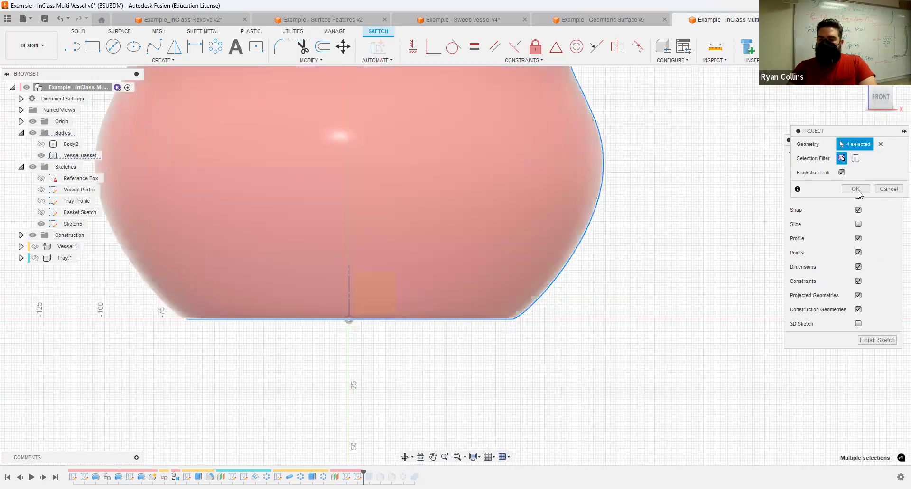
left_click(72, 157)
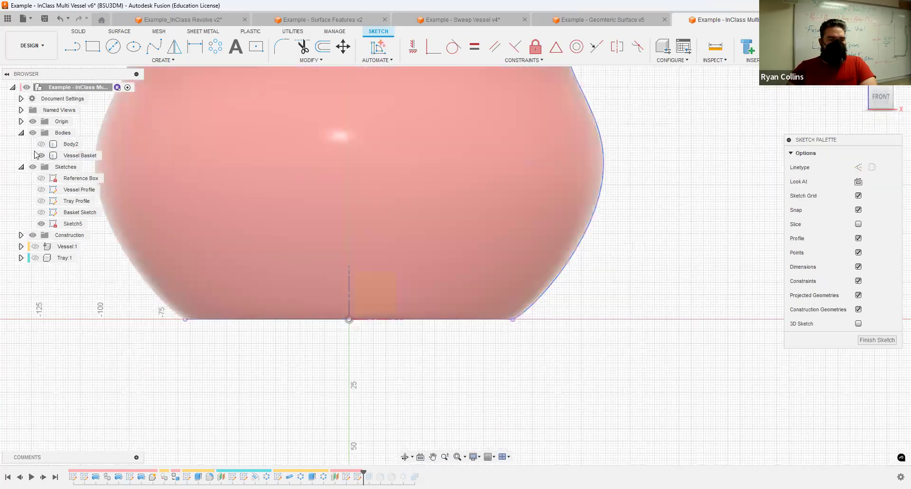
left_click(42, 157)
scroll(518, 161, "down", 1)
scroll(592, 166, "down", 2)
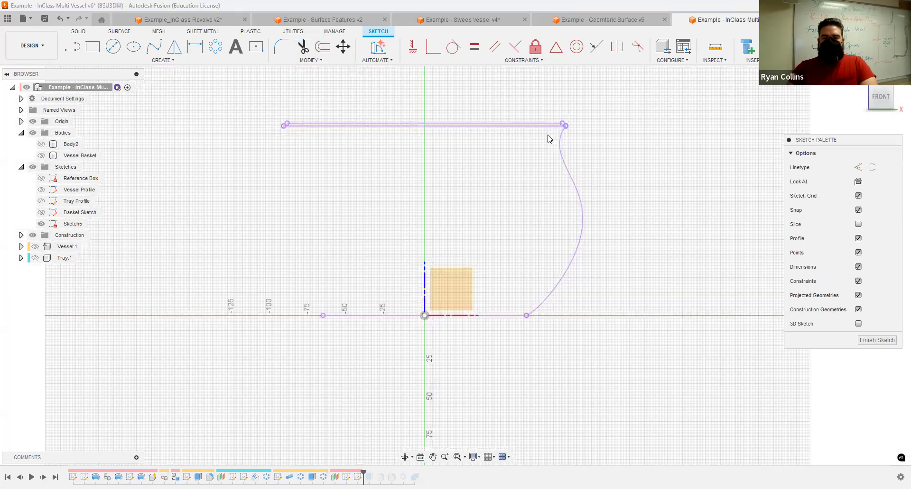
Step: Draw a 2-point circle at the rim between the adjacent end points of the two projected rim lines
scroll(615, 128, "up", 4)
scroll(615, 128, "up", 4)
middle_click_drag(519, 138, 487, 183)
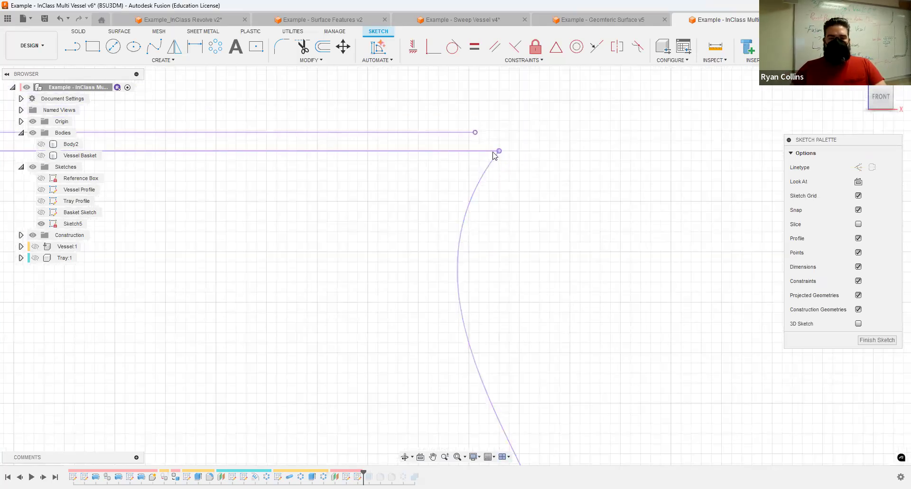
left_click(168, 60)
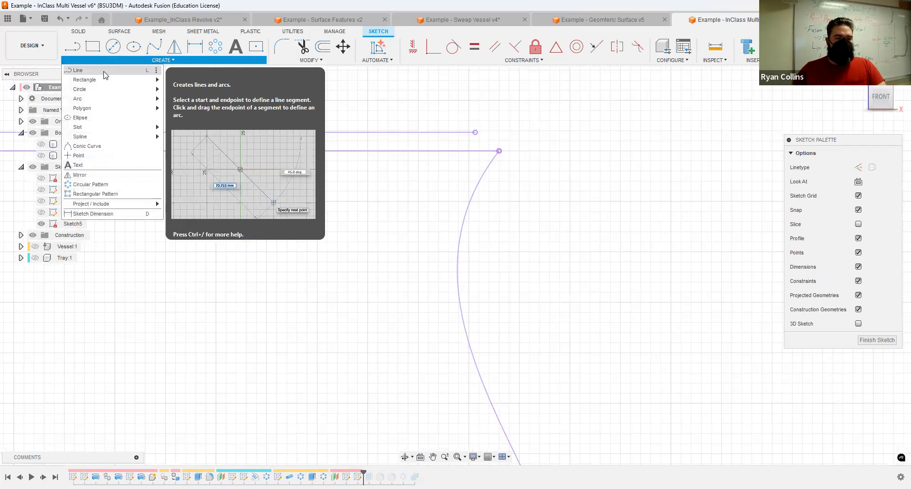
mouse_move(94, 89)
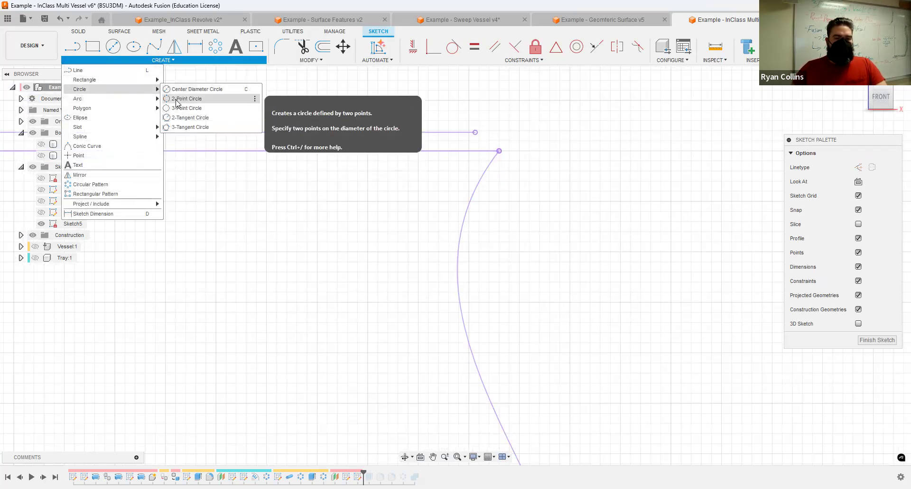
left_click(475, 133)
left_click(498, 151)
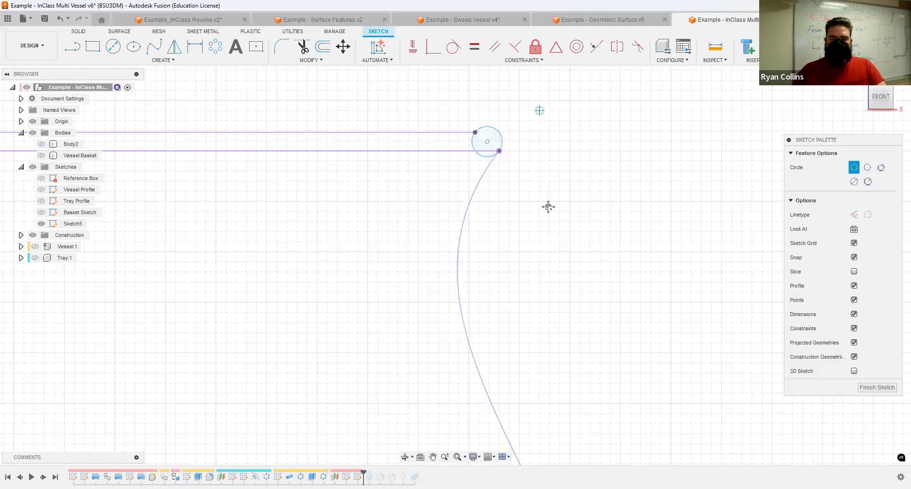
key("Escape")
middle_click_drag(548, 207, 498, 62)
scroll(546, 317, "down", 2)
middle_click_drag(564, 315, 528, 138)
mouse_move(530, 383)
middle_mouse_down()
mouse_move(505, 231)
mouse_move(495, 72)
middle_mouse_up()
mouse_move(359, 398)
middle_mouse_down()
mouse_move(413, 294)
mouse_move(562, 218)
middle_mouse_up()
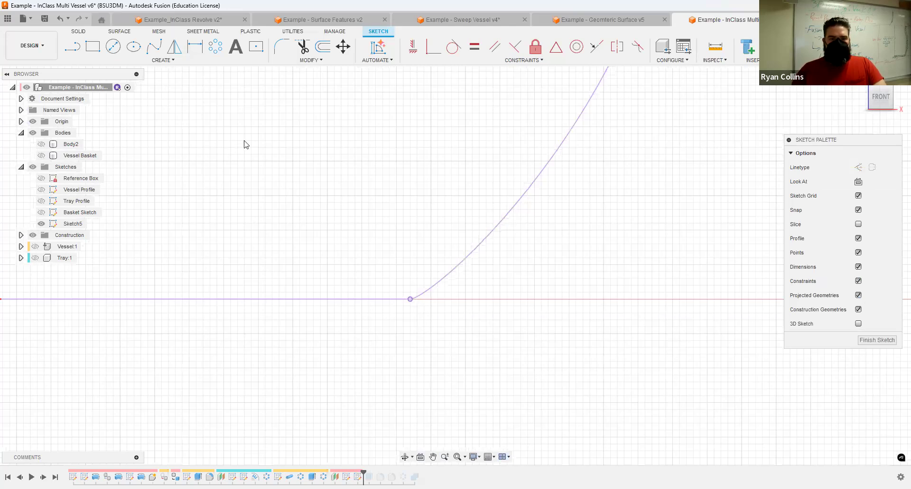
key("l")
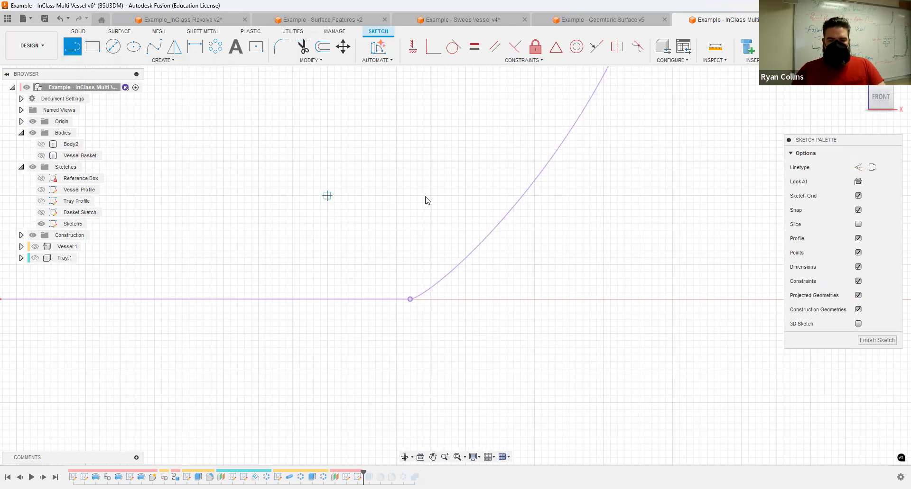
key("Escape")
left_click(440, 283)
left_click(410, 329)
Step: Offset the projected side profile and base line 3 mm toward the inside of the vessel
scroll(411, 328, "down", 4)
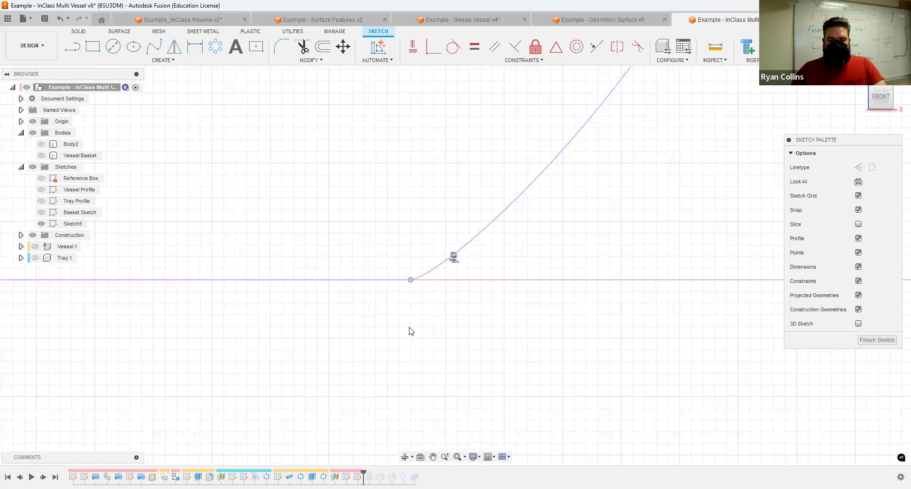
scroll(414, 329, "down", 3)
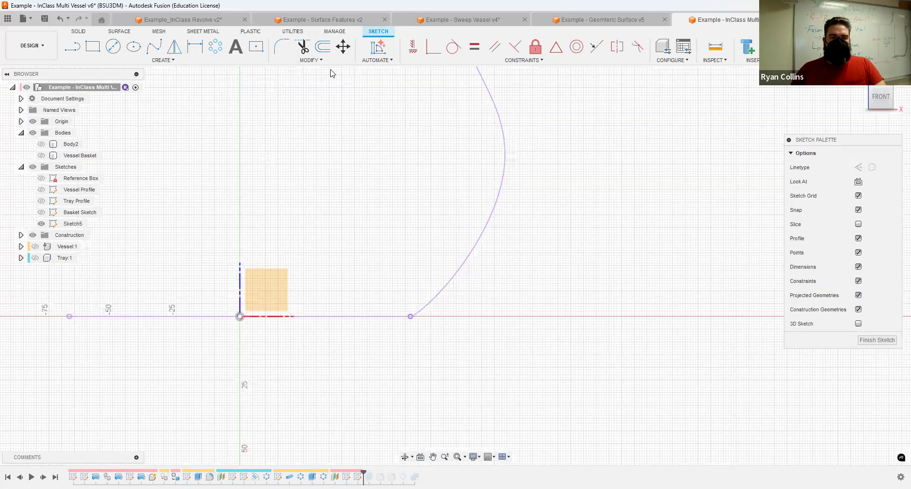
left_click(326, 58)
left_click(442, 288)
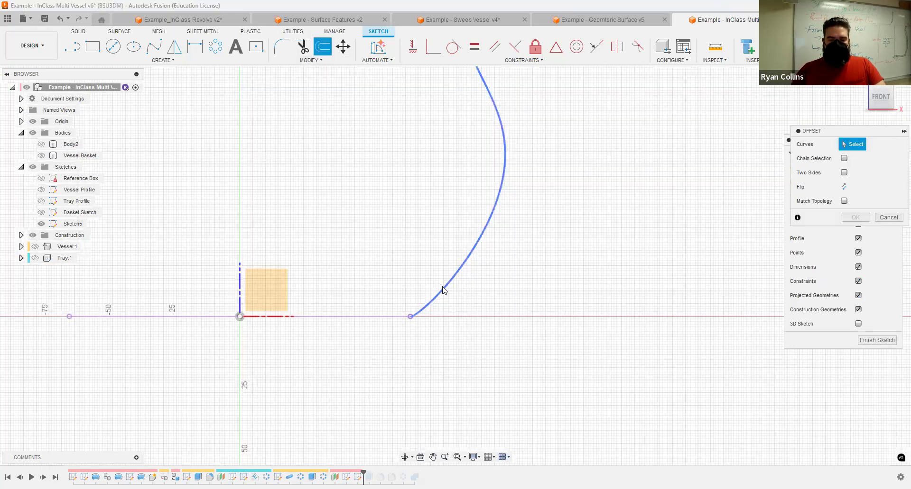
left_click(389, 315)
left_click_drag(388, 307, 387, 306)
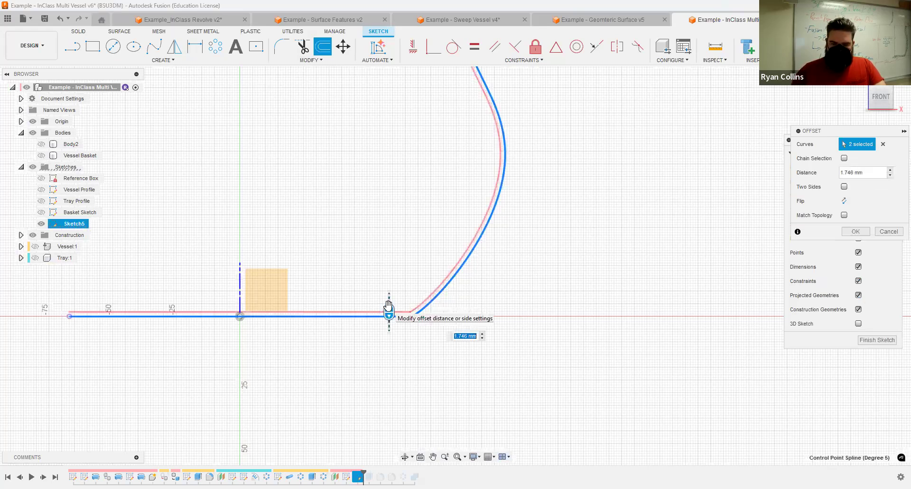
type("3")
key("Return")
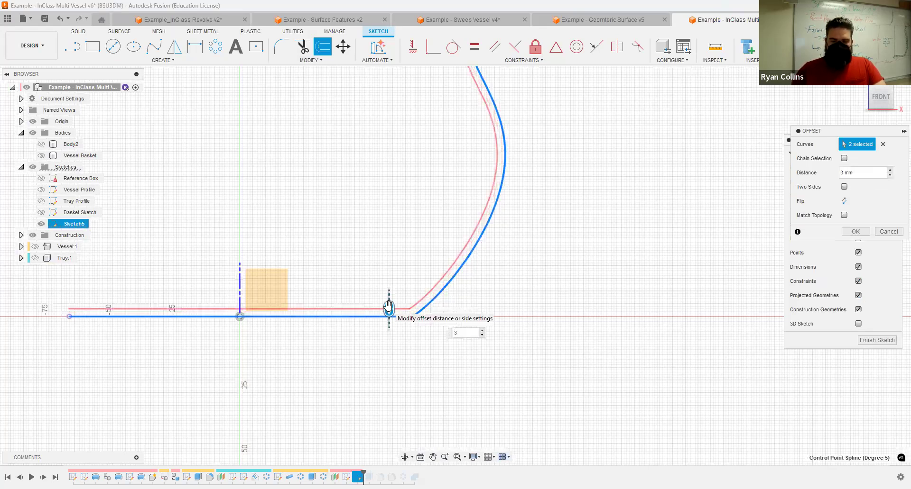
key("Return")
scroll(370, 317, "up", 3)
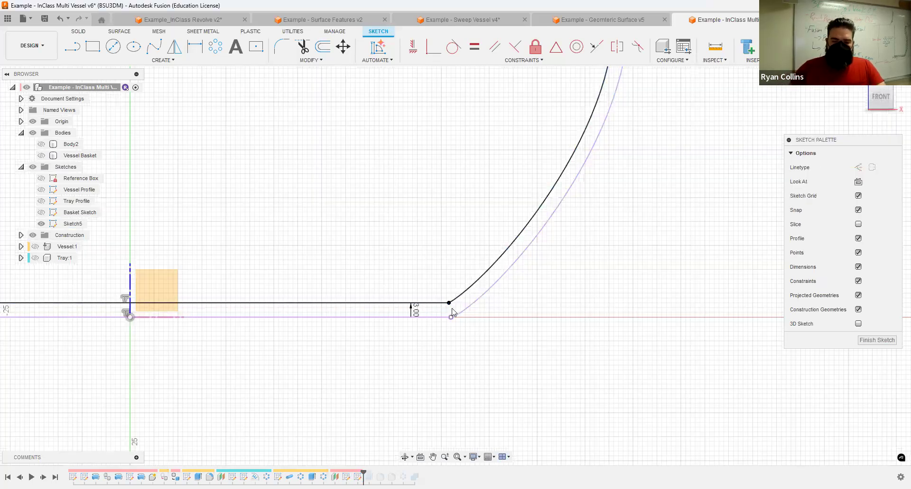
Step: Draw a short vertical line joining the projected base line to its 3 mm offset line, just inside the base corner
left_click(72, 46)
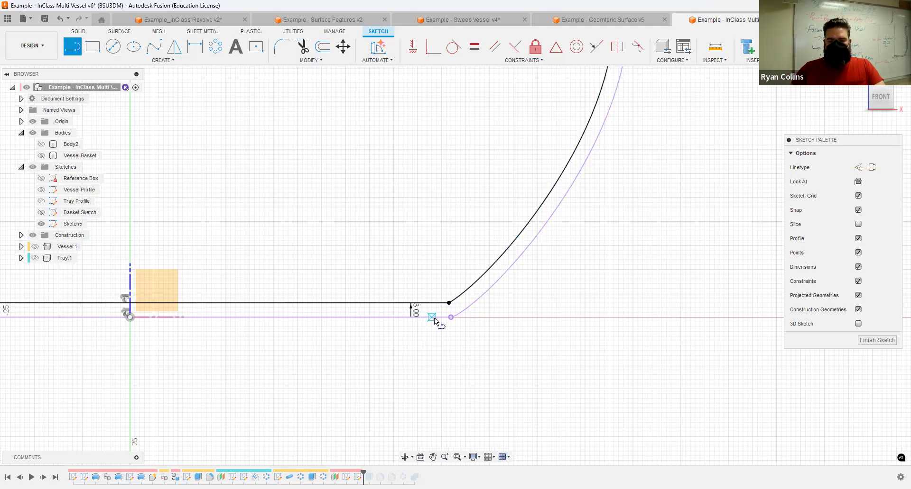
scroll(434, 318, "up", 5)
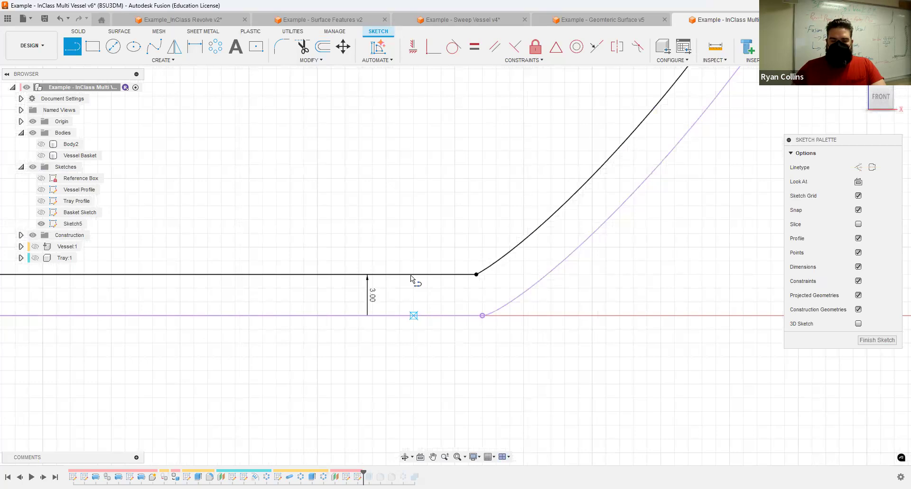
left_click(413, 275)
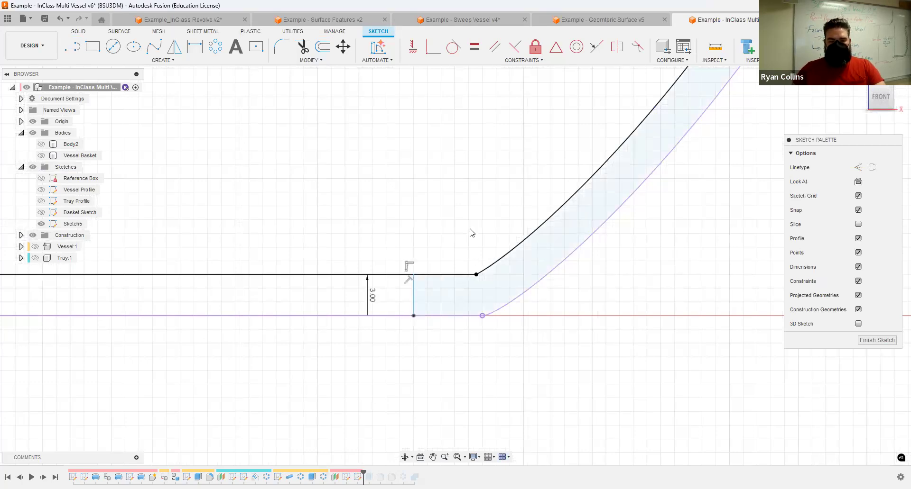
key("Escape")
key("l")
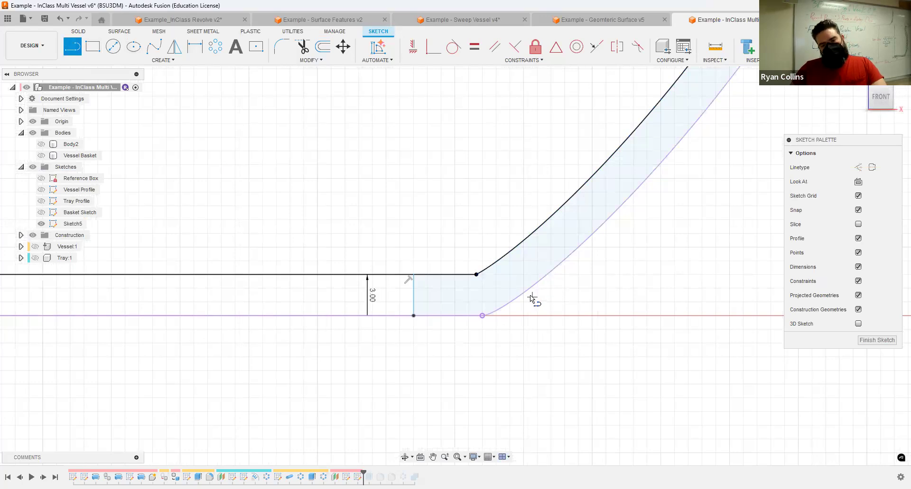
left_click(499, 257)
key("Tab")
type("90")
key("Tab")
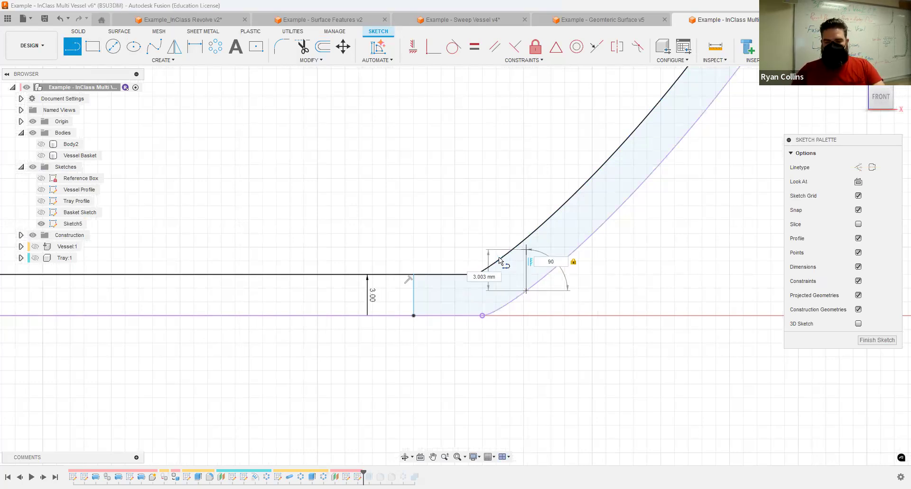
key("BackSpace")
key("BackSpace")
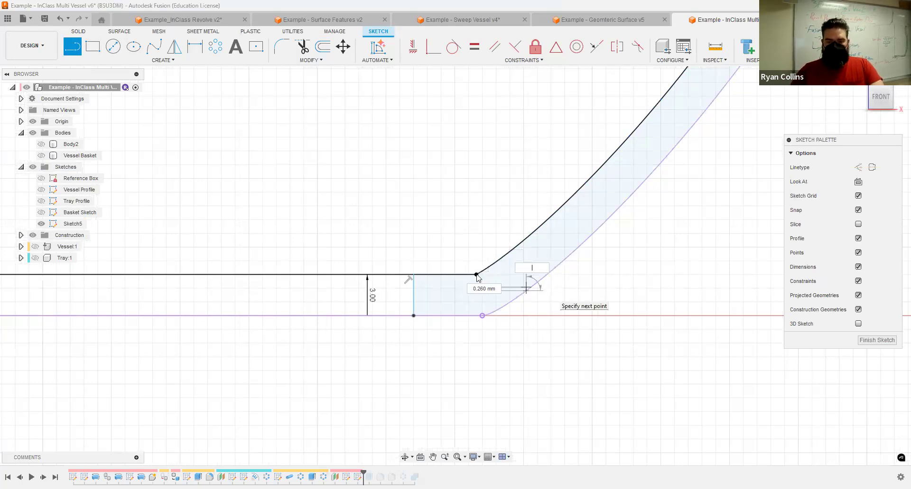
Step: Draw a slanted line across the 3 mm wall strip, from the outer side curve to the offset curve just above the base corner
right_click(612, 297)
left_click(612, 267)
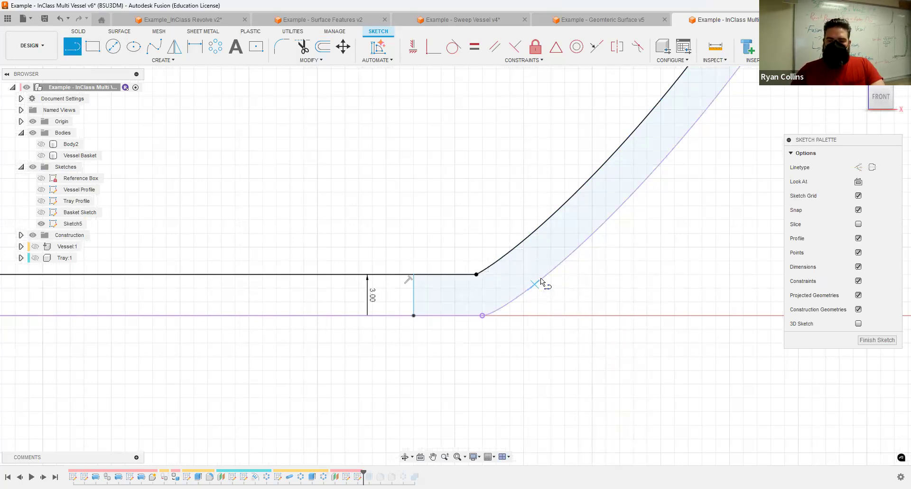
left_click(514, 250)
key("Escape")
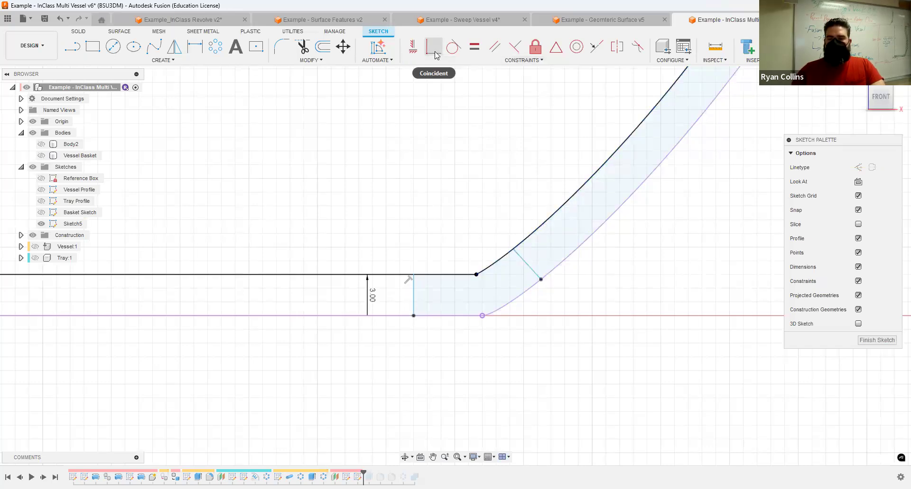
left_click(515, 46)
left_click(527, 265)
left_click(527, 263)
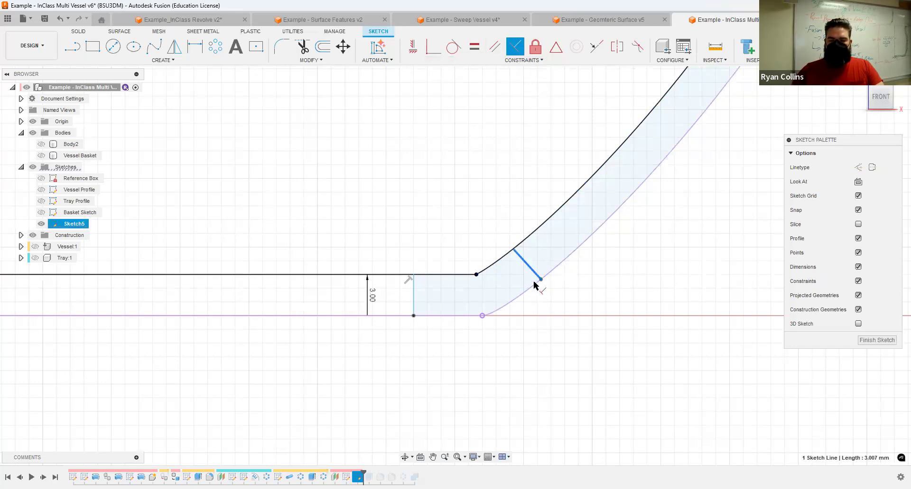
scroll(522, 256, "up", 3)
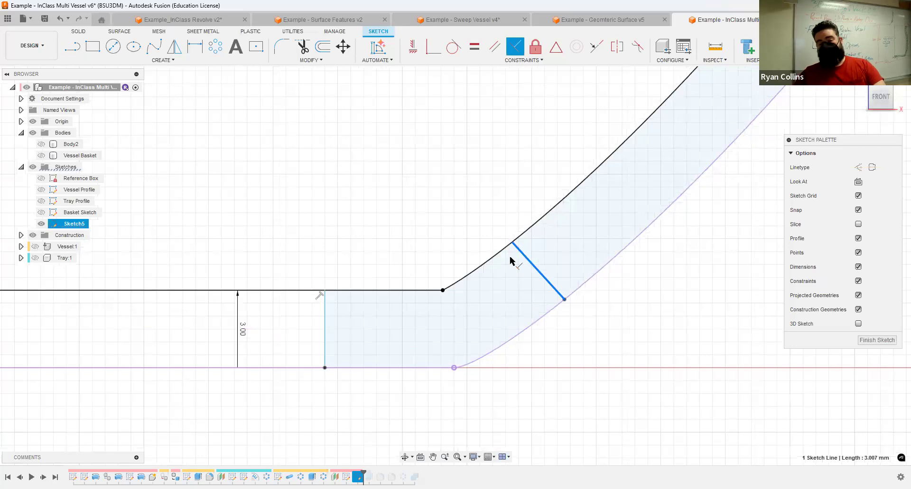
key("Escape")
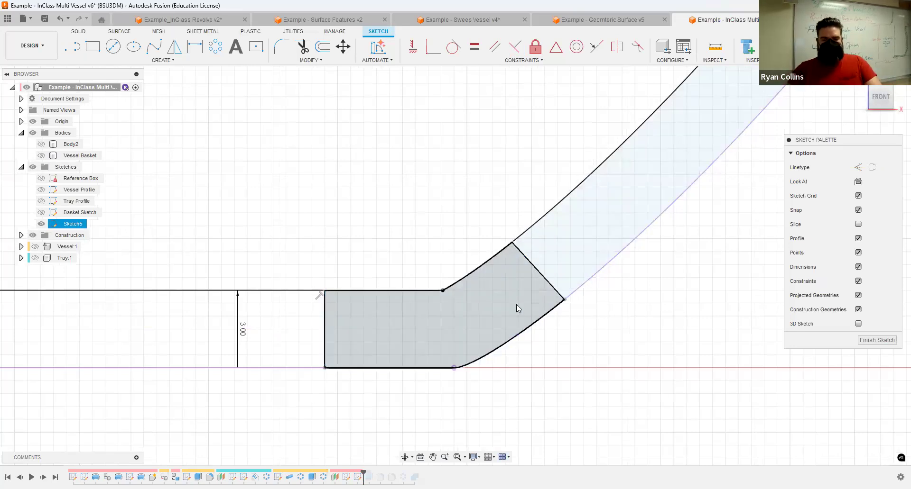
Step: Finish the sketch and roll the timeline forward to its end to bring back the complete patterned basket
scroll(518, 264, "down", 5)
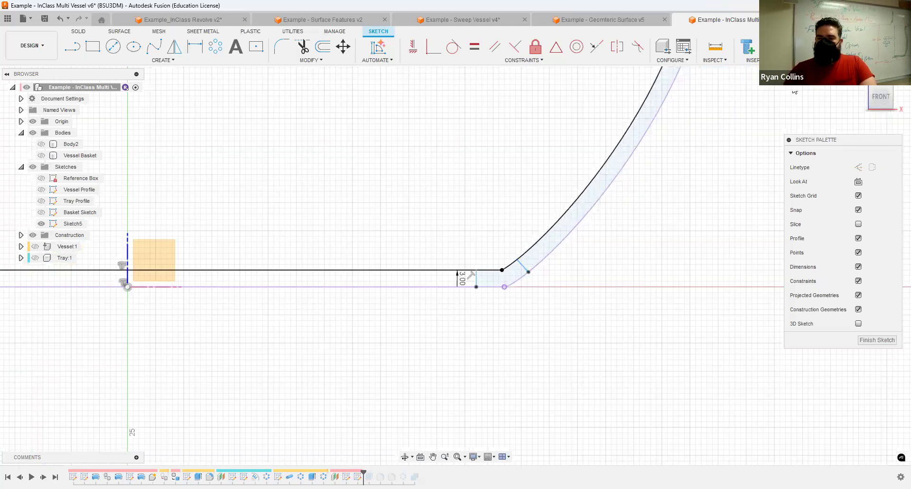
left_click(834, 47)
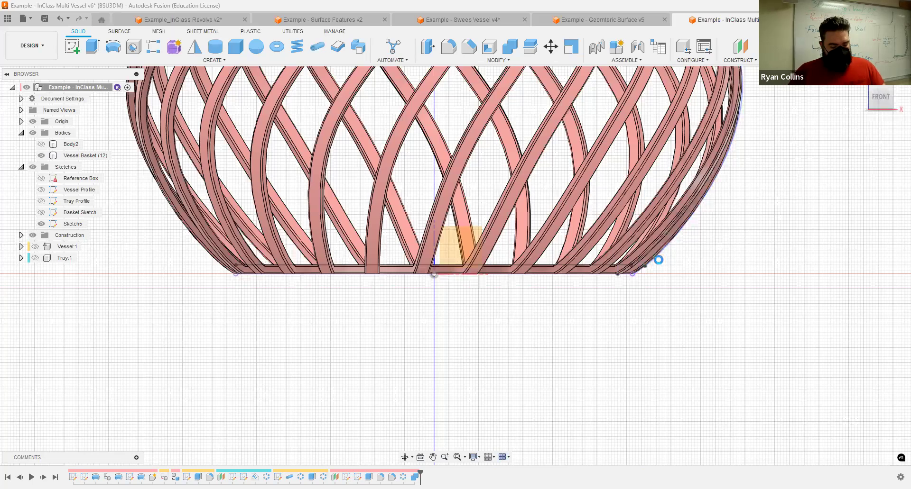
middle_click_drag(691, 283, 704, 327, "shift")
scroll(675, 311, "down", 3)
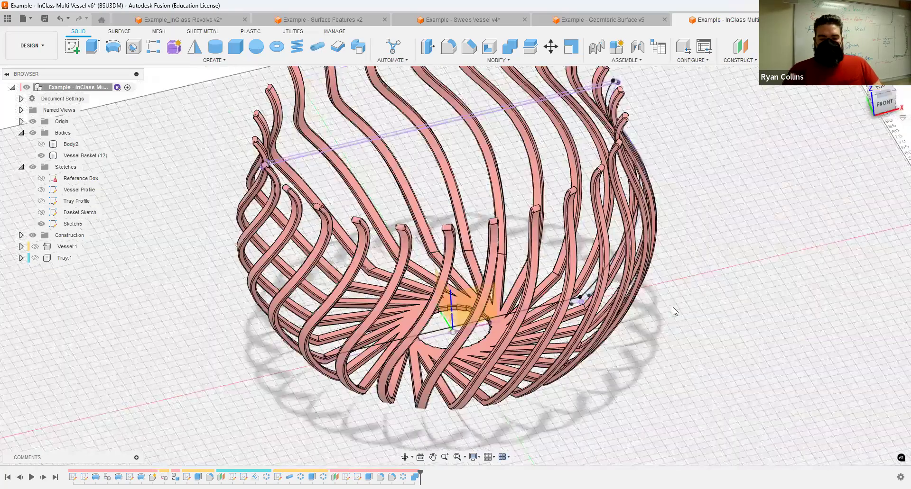
left_click(861, 81)
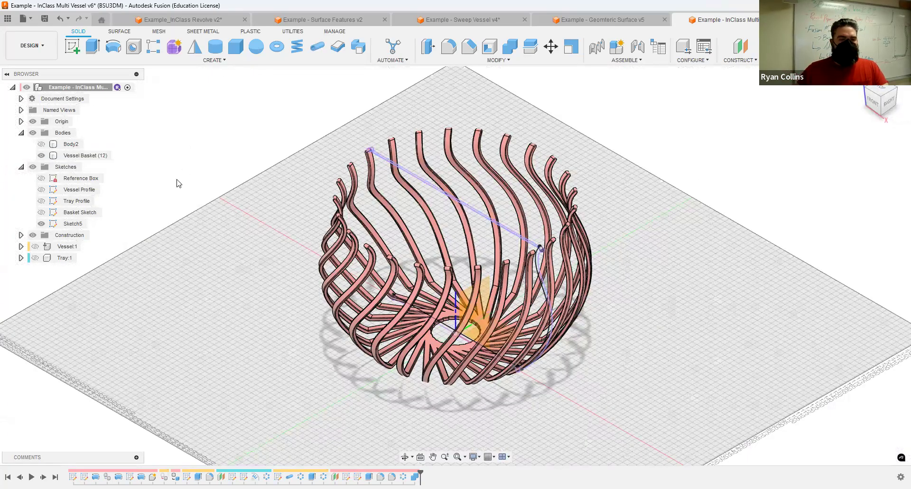
Step: Start a Revolve with both halves of the small rim circle and the closed base corner section as profiles
left_click(114, 47)
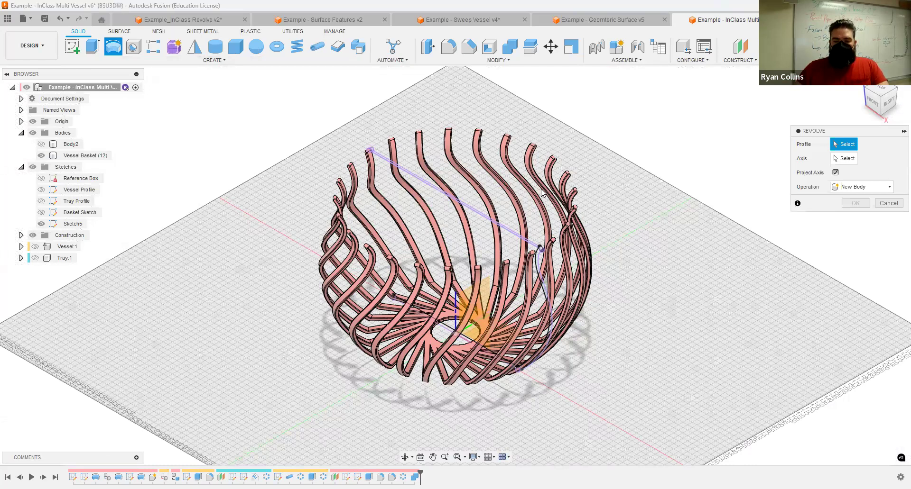
scroll(543, 192, "up", 3)
scroll(503, 230, "up", 2)
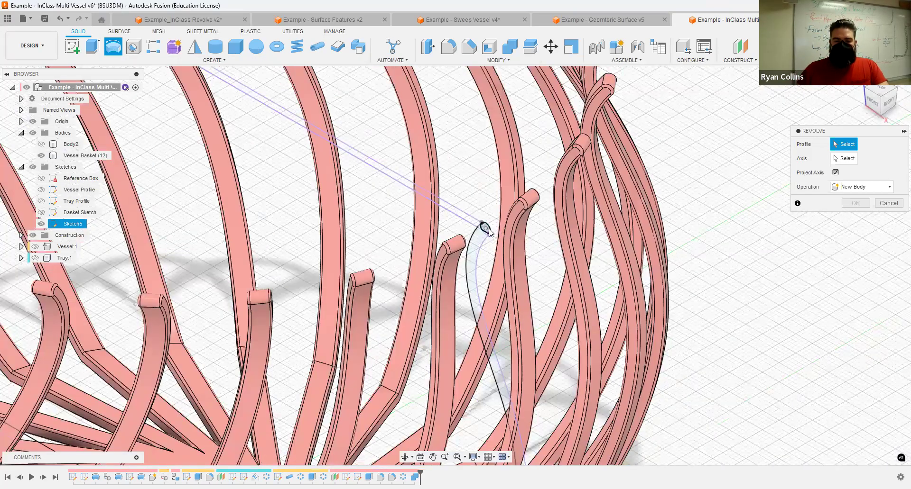
scroll(487, 231, "up", 2)
left_click(482, 231)
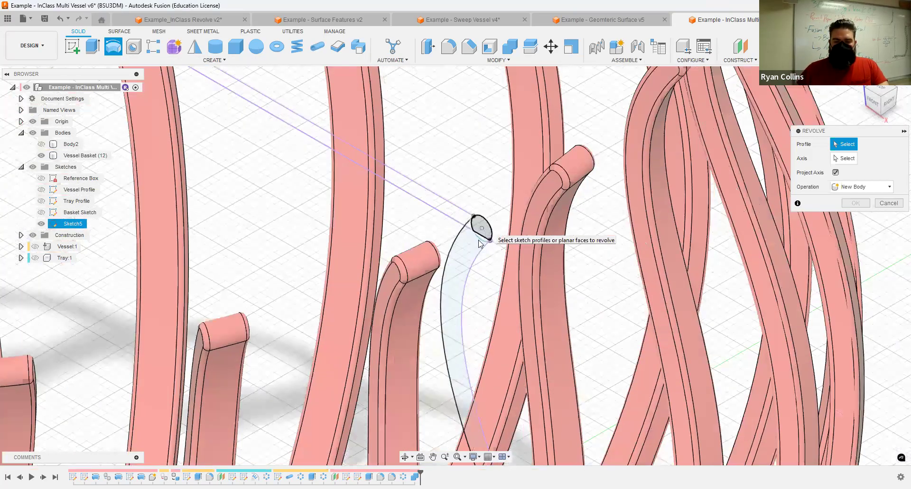
scroll(486, 233, "up", 2)
scroll(523, 373, "down", 2)
middle_click_drag(531, 301, 546, 4)
scroll(604, 333, "down", 4)
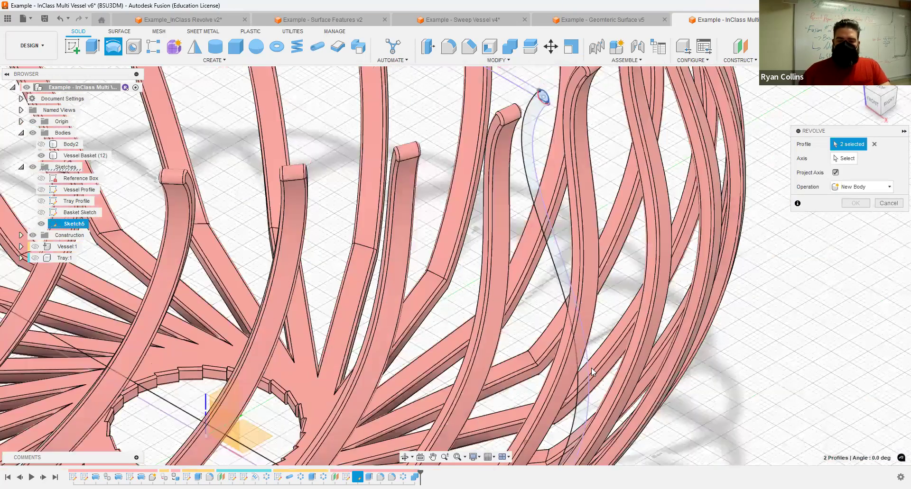
middle_click_drag(604, 333, 478, 158)
scroll(455, 183, "up", 5)
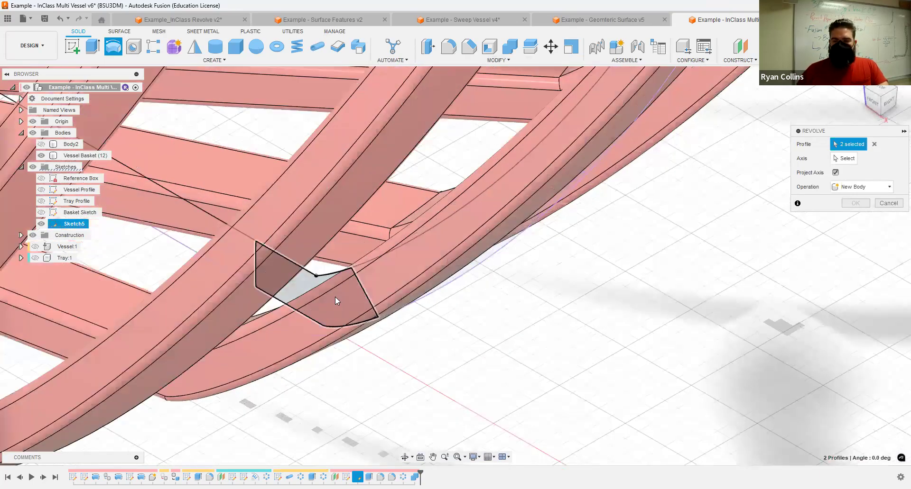
scroll(605, 330, "down", 5)
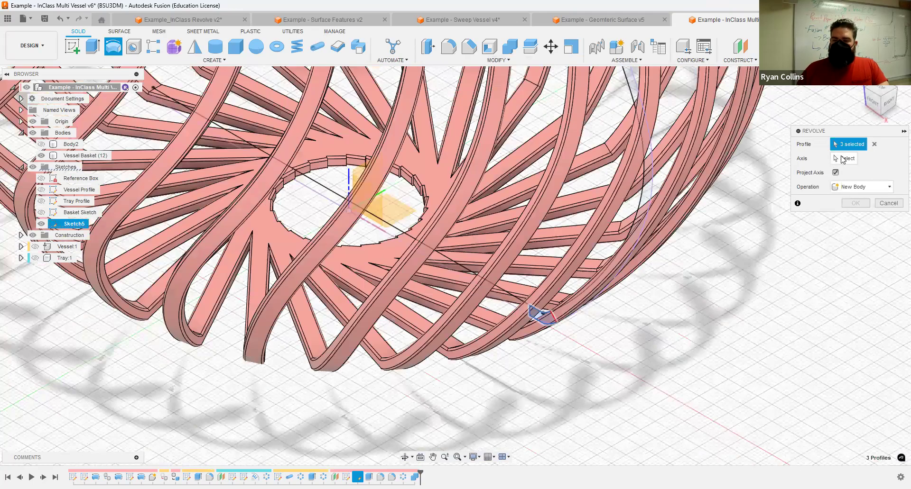
Step: Use the vertical Z axis as the axis of the full revolve and set its operation to New Body
left_click(844, 159)
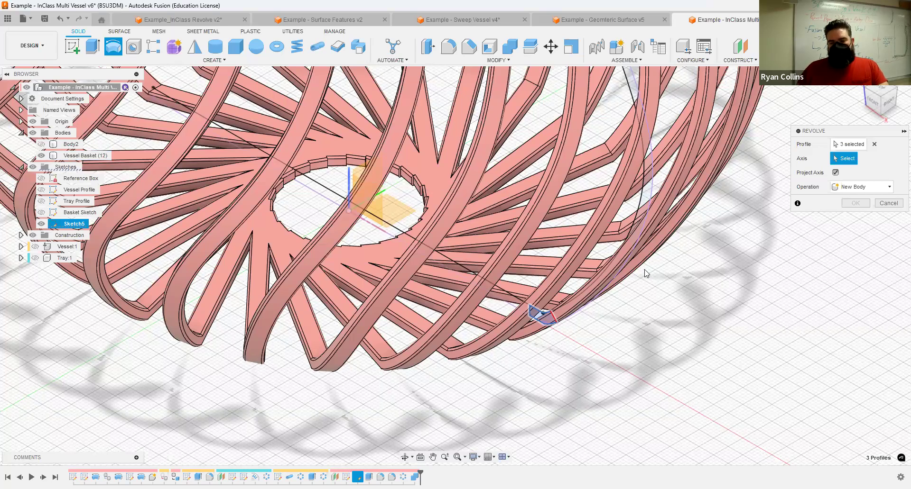
left_click(576, 222)
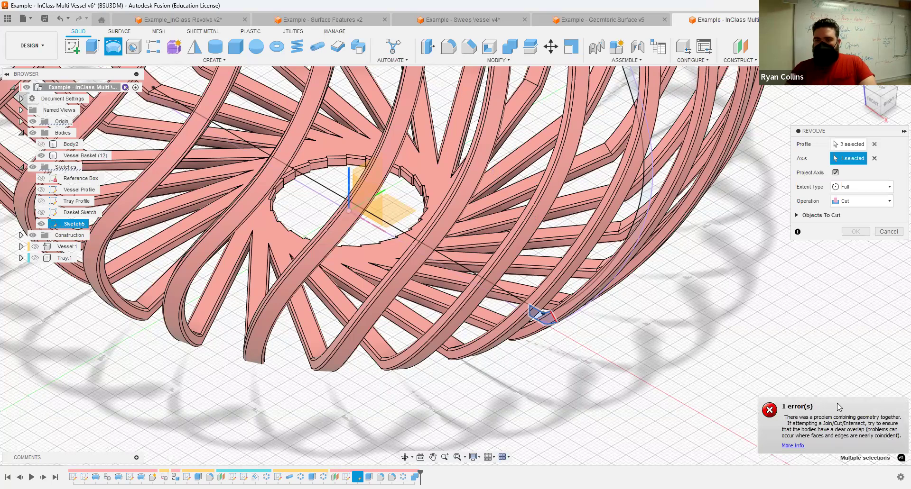
scroll(624, 281, "down", 5)
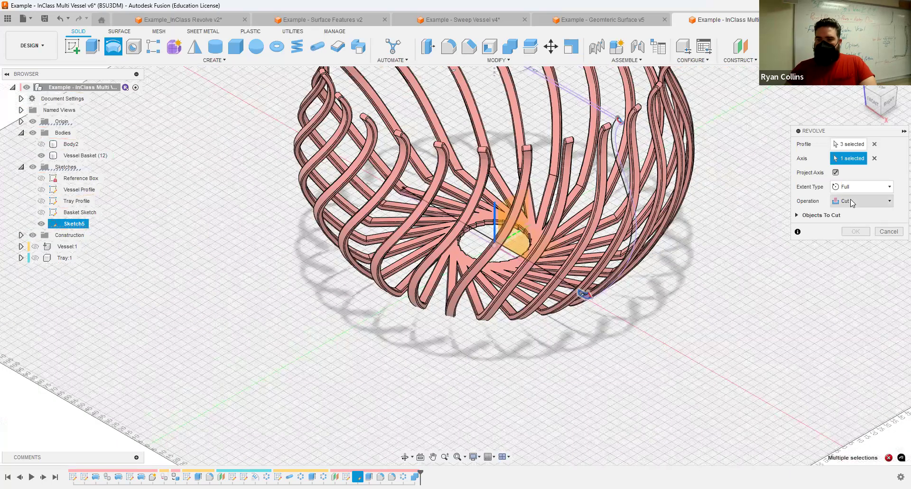
left_click(851, 203)
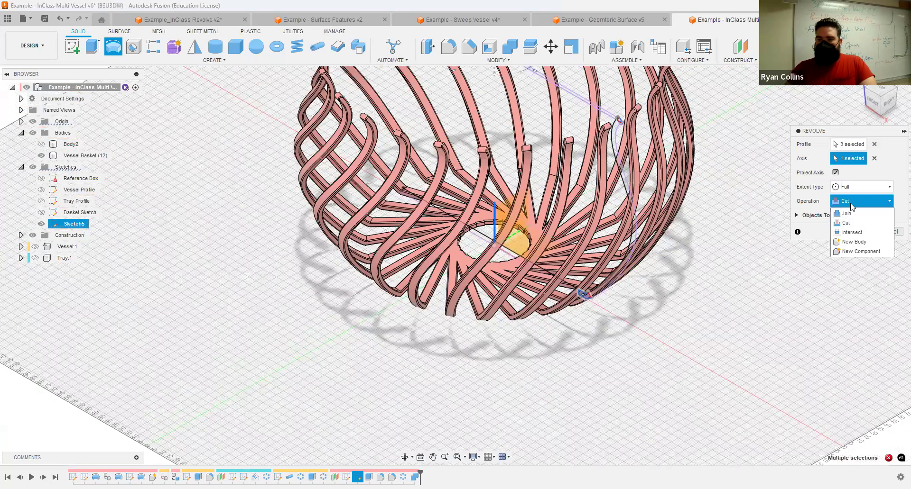
left_click(861, 247)
scroll(705, 232, "up", 2)
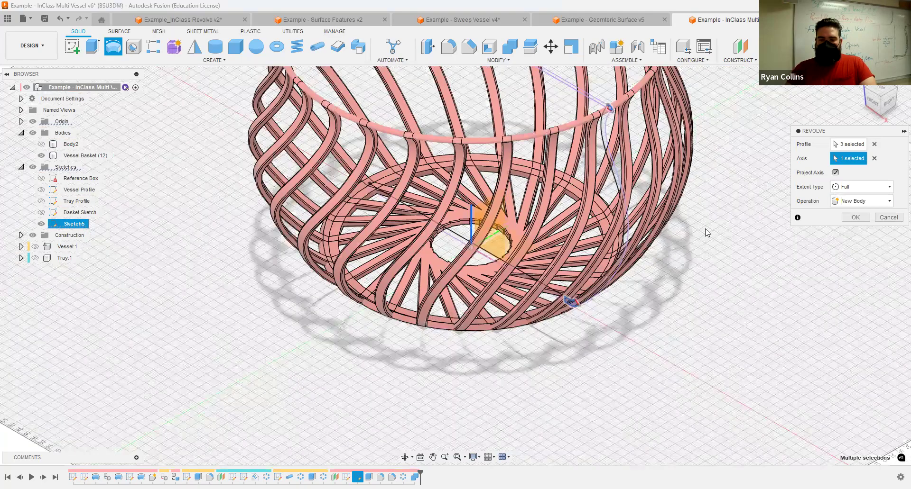
Step: Examine the revolve preview where the rim ring and base ring meet the basket strips
middle_click_drag(661, 289, 672, 193, "shift")
middle_click_drag(671, 279, 657, 434)
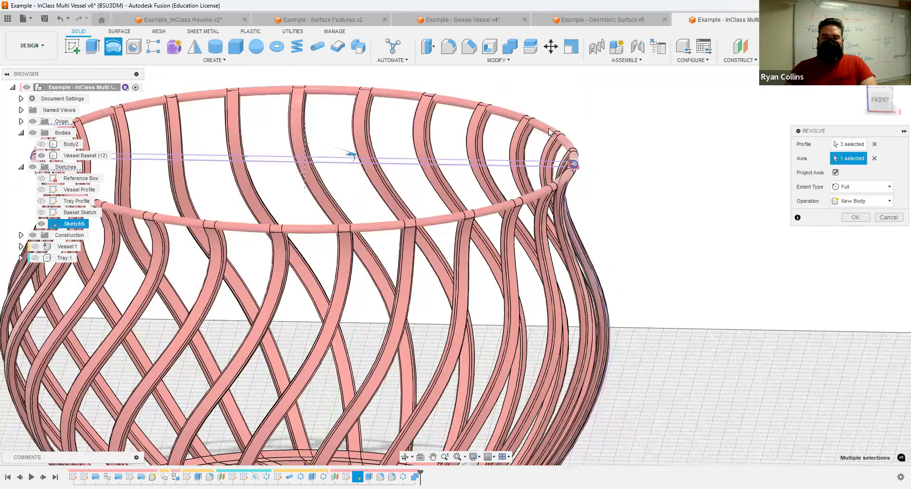
middle_click_drag(587, 328, 550, 86)
scroll(448, 247, "up", 3)
middle_click_drag(580, 248, 551, 260, "shift")
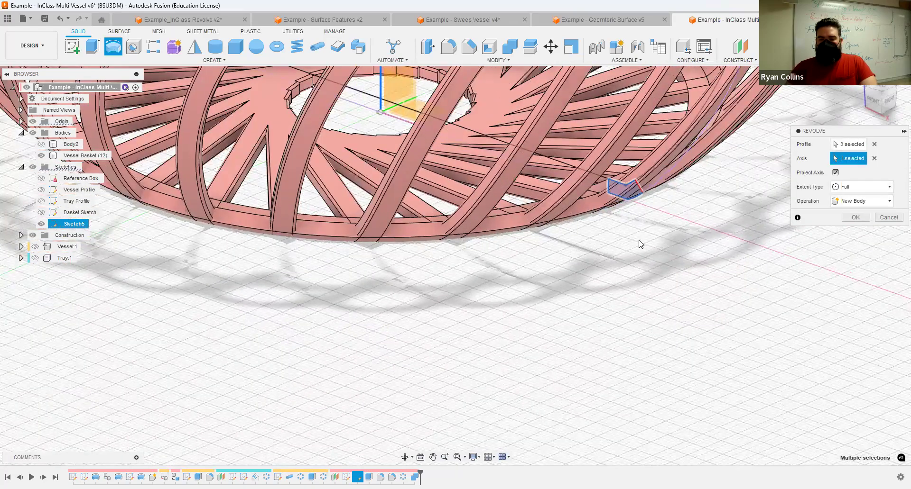
scroll(640, 244, "down", 2)
scroll(675, 224, "down", 5)
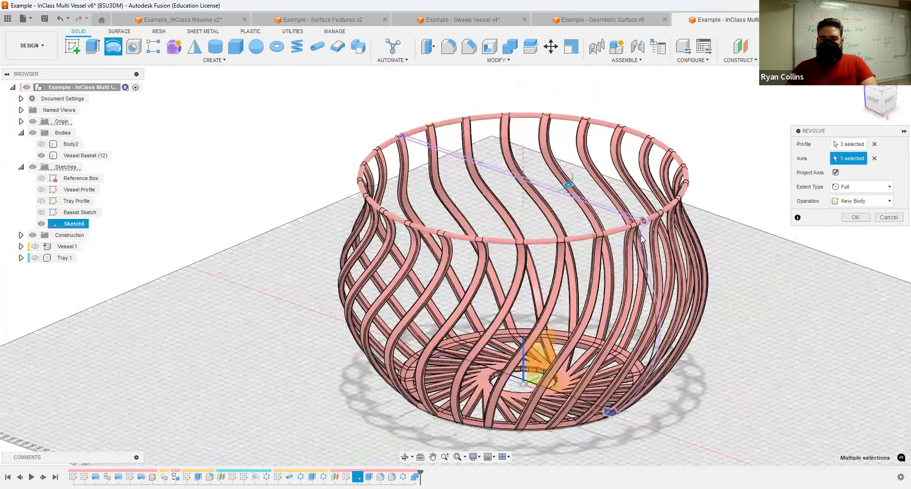
scroll(642, 223, "up", 3)
scroll(648, 228, "up", 1)
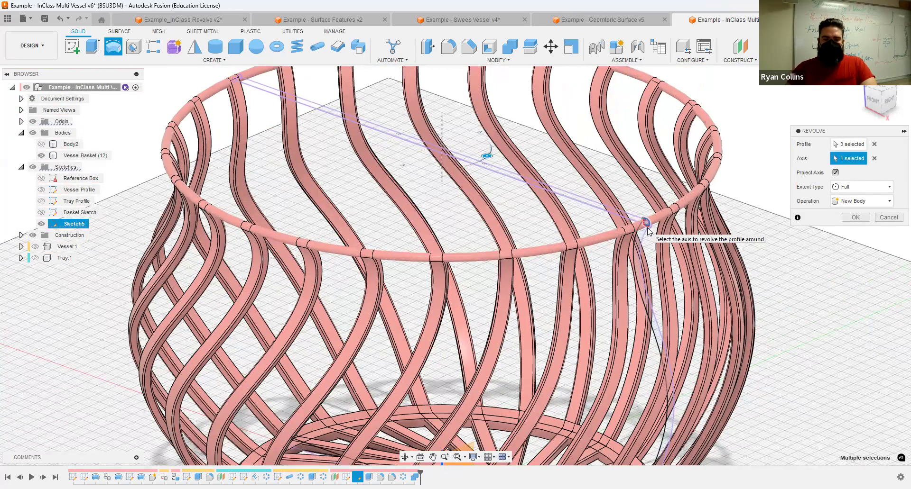
scroll(516, 267, "up", 2)
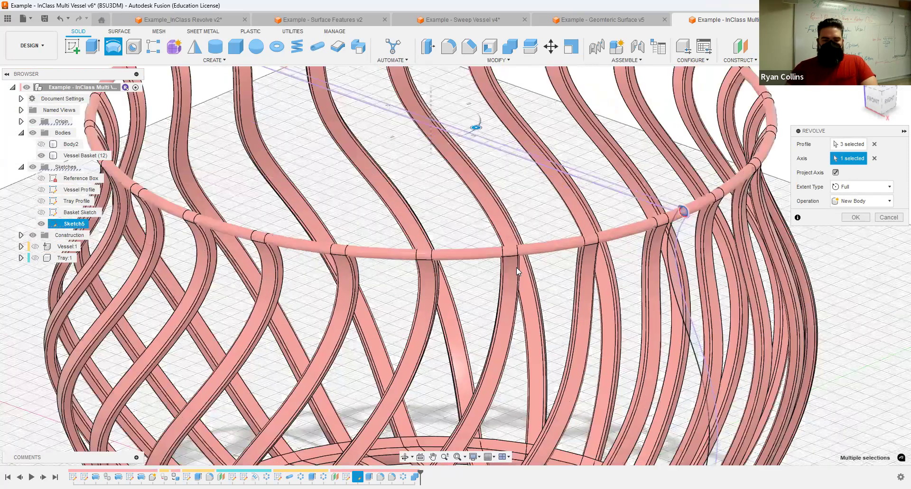
scroll(488, 269, "up", 2)
middle_click_drag(542, 324, 532, 191)
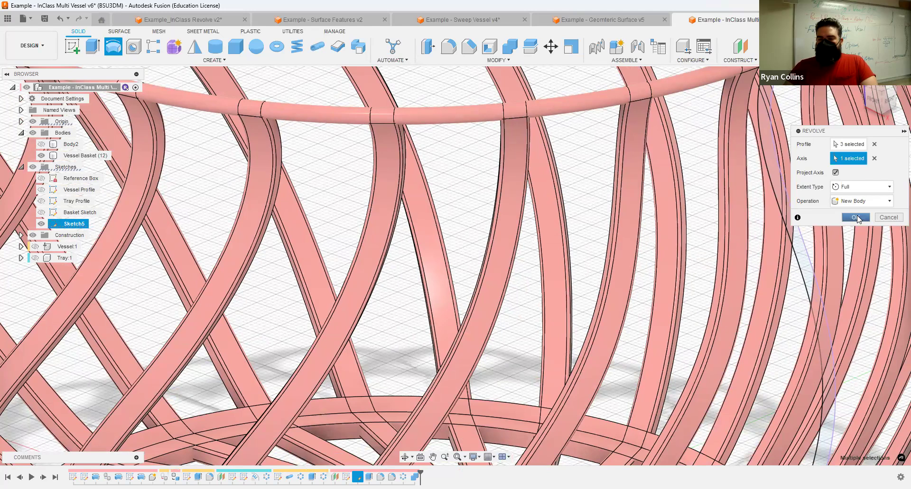
Step: Confirm the revolve and hide the Vessel Basket body to isolate the rim and base rings
left_click(855, 217)
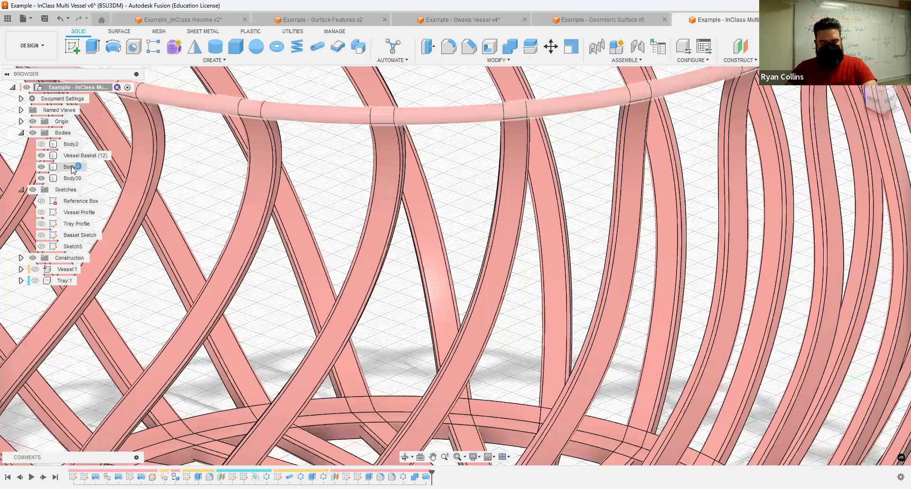
middle_click(123, 220)
middle_click(122, 220)
left_click(39, 156)
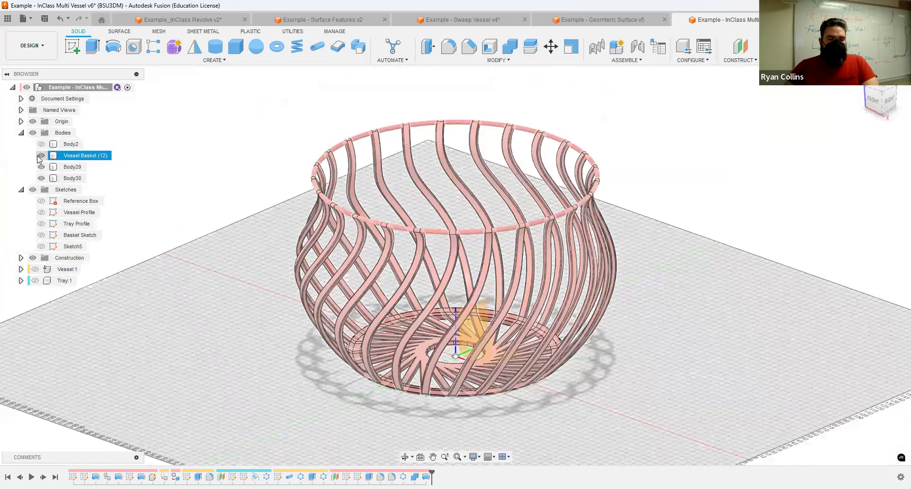
left_click(40, 156)
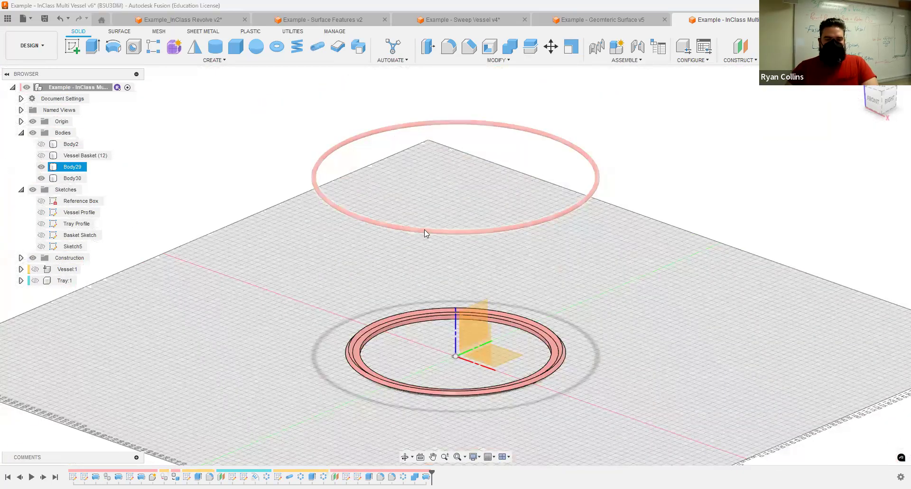
Step: Show the Vessel Basket body again and start a Combine with the Join operation
left_click(42, 157)
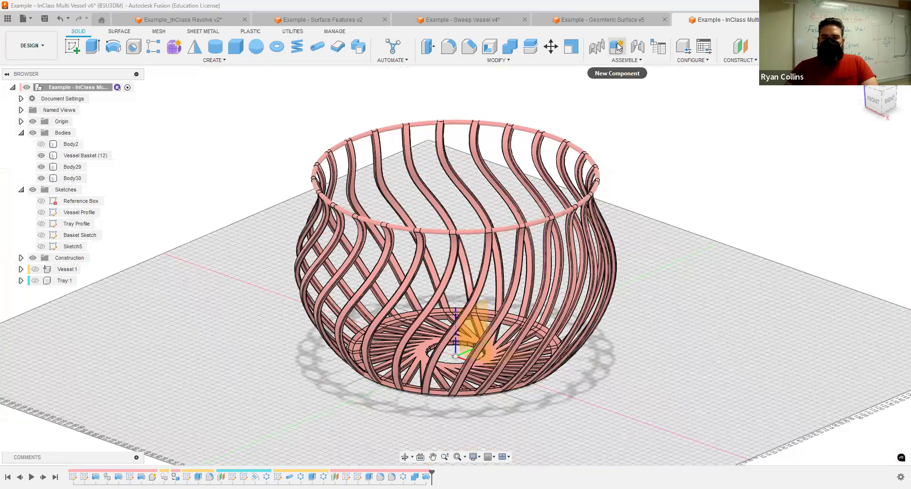
left_click(510, 46)
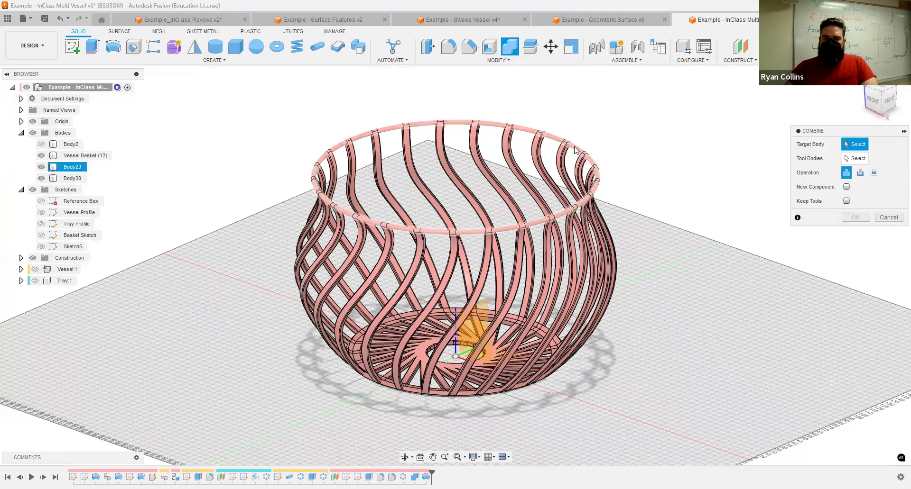
Step: Try to join the basket strips and the base ring to the rim ring, using the rim ring as target body
left_click(586, 251)
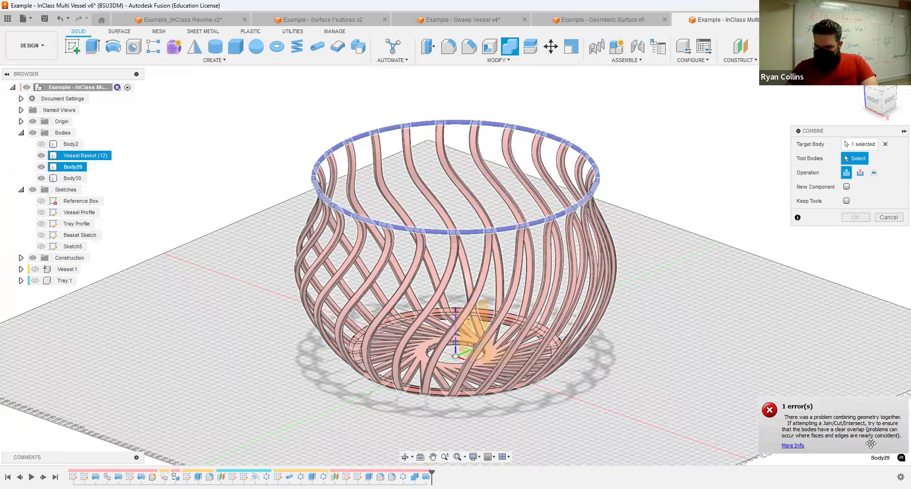
left_click(550, 359)
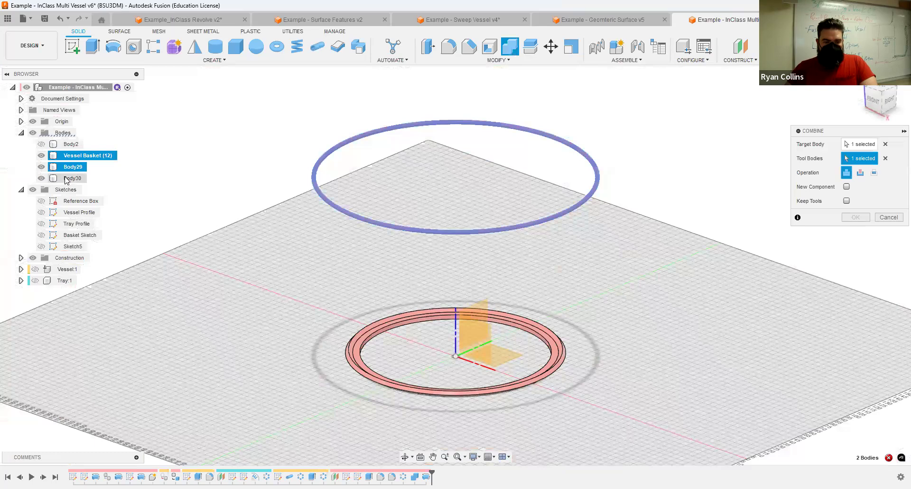
left_click(67, 179)
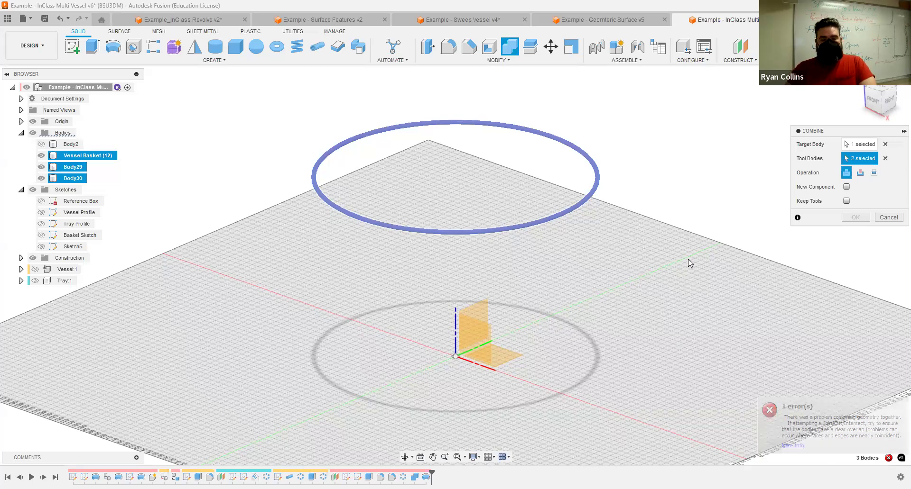
left_click(885, 158)
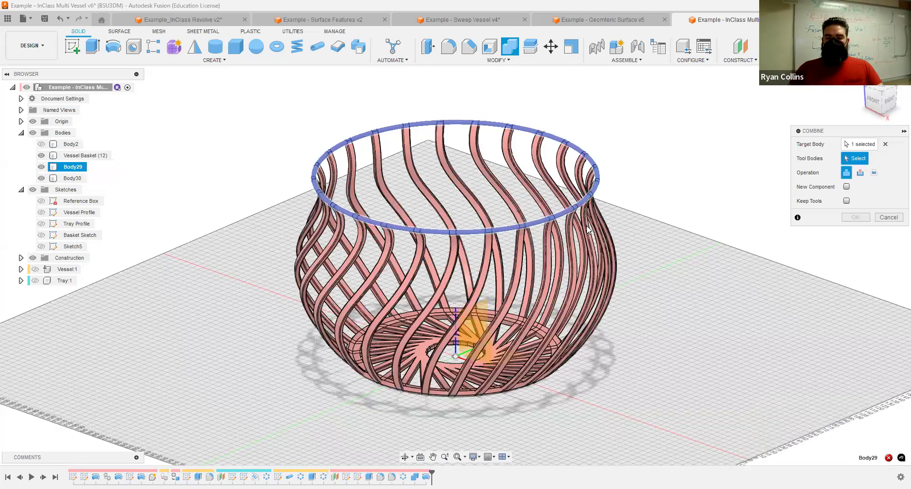
left_click(885, 144)
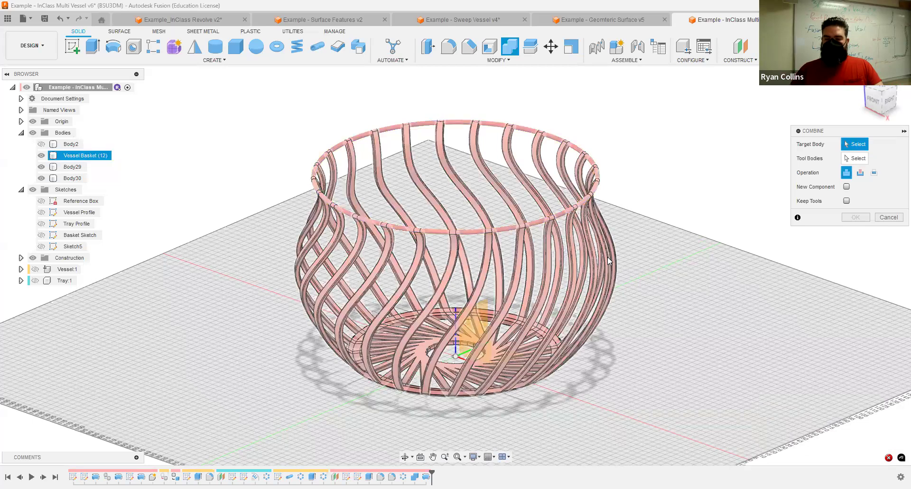
Step: Join the base ring to the basket strips, with Vessel Basket as the target body and the base ring as the tool
left_click(613, 257)
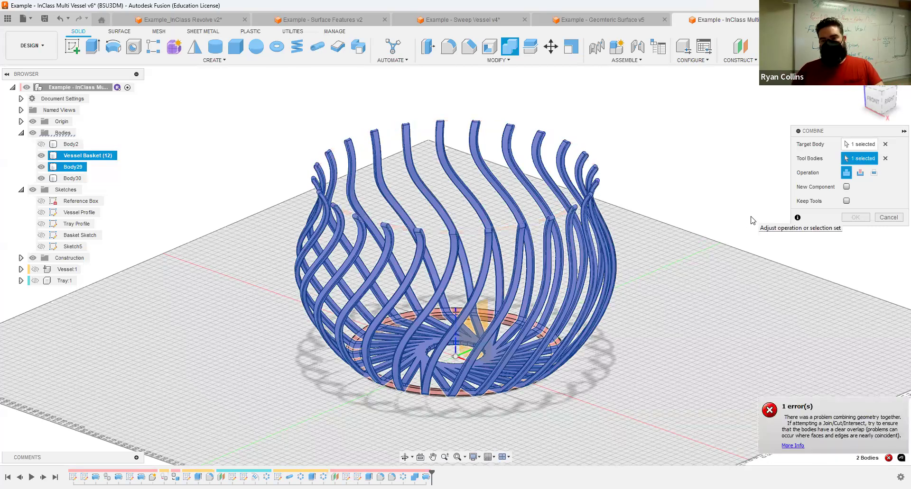
left_click(885, 162)
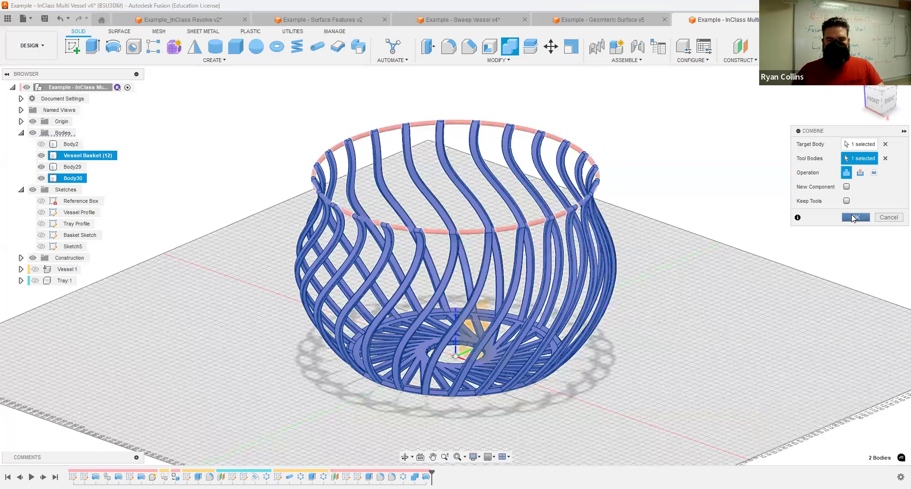
left_click(852, 217)
Step: Isolate the Vessel Basket body by hiding the rim ring and examine the upper ends of the strips
left_click(45, 157)
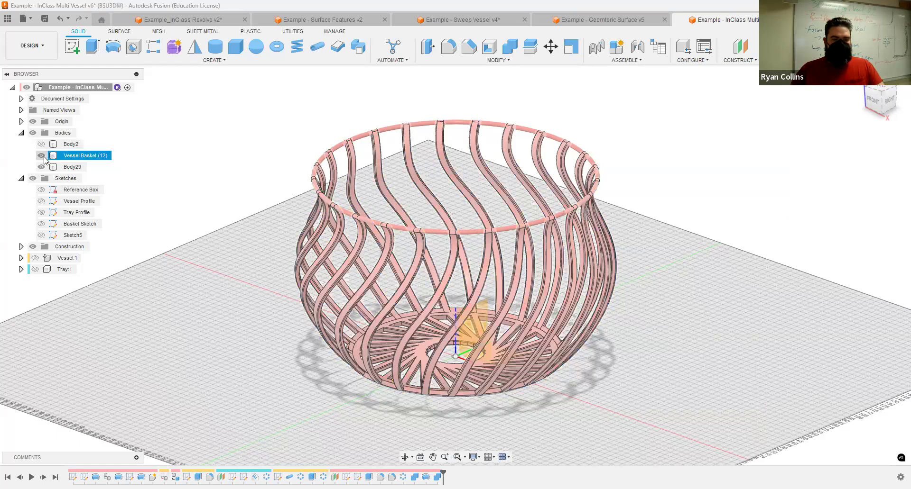
left_click(42, 156)
left_click(41, 167)
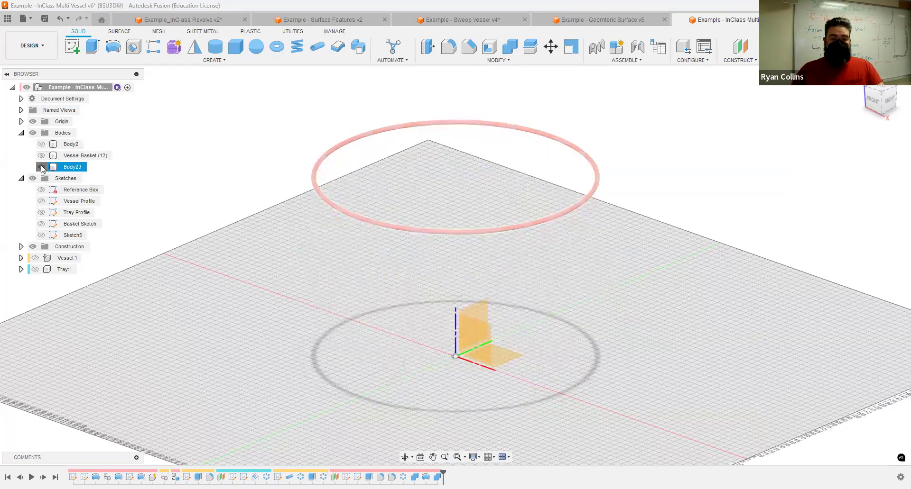
left_click(41, 156)
middle_click_drag(439, 342, 464, 152, "shift")
scroll(525, 208, "up", 5)
scroll(526, 208, "up", 4)
middle_click_drag(497, 207, 281, 346, "shift")
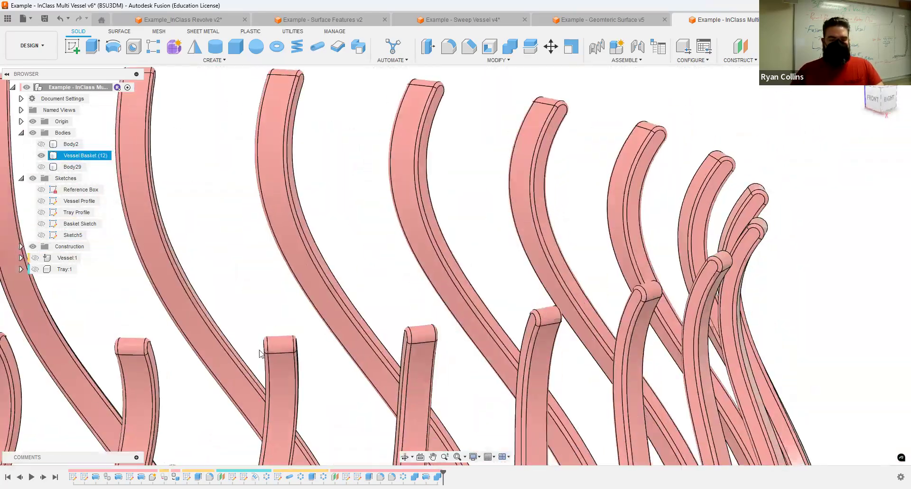
scroll(268, 347, "down", 6)
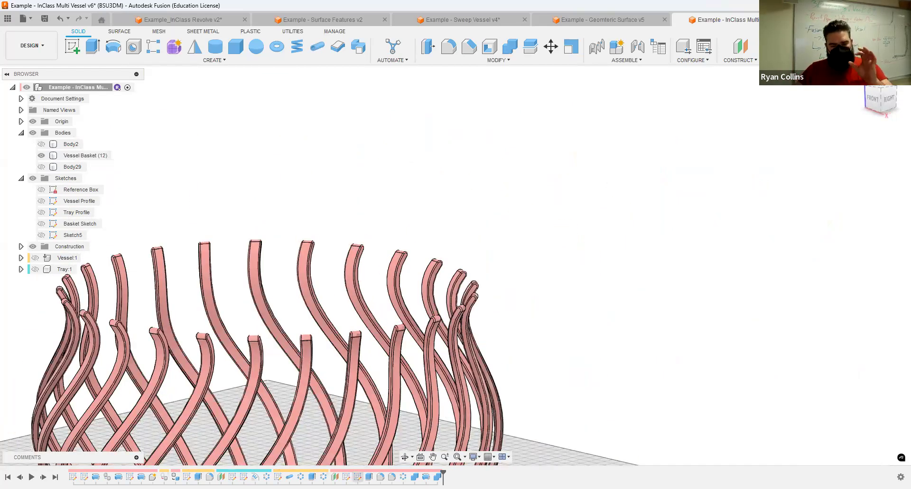
Step: In the rim sketch, convert the small rim circle to construction geometry and draw a concentric circle 10 mm in diameter
right_click(358, 477)
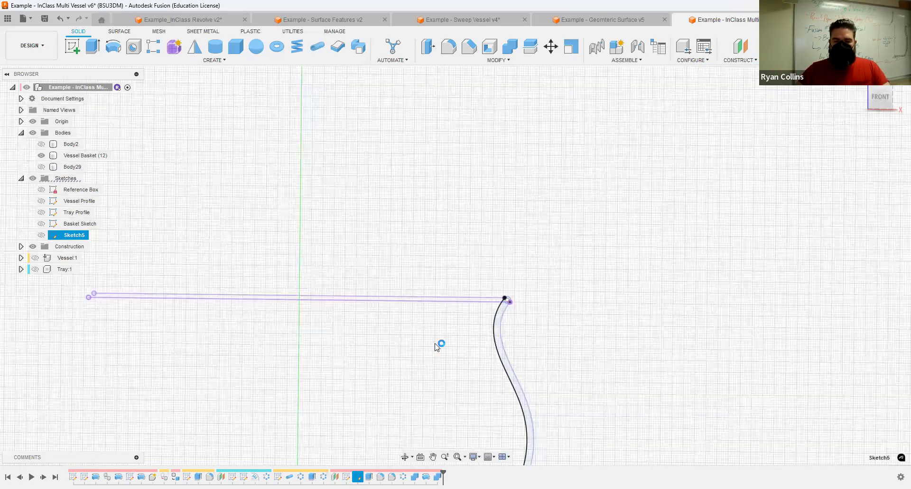
scroll(506, 291, "up", 6)
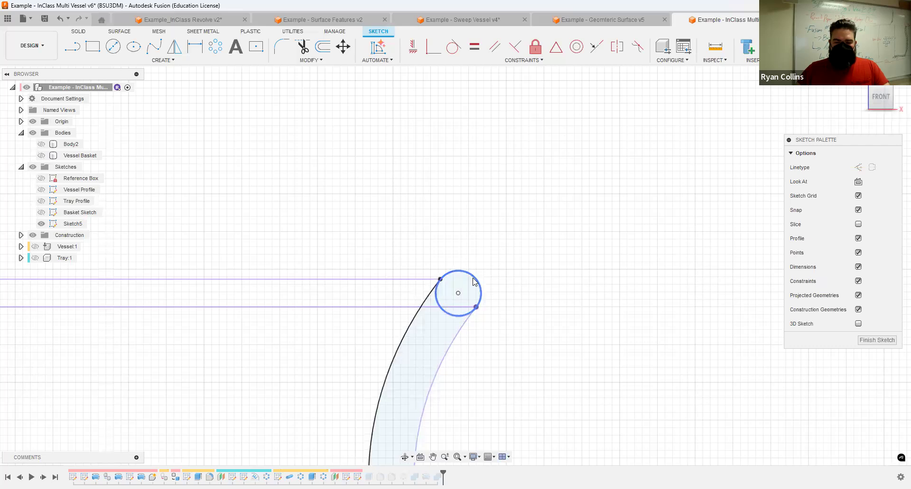
key("x")
key("Escape")
left_click(116, 49)
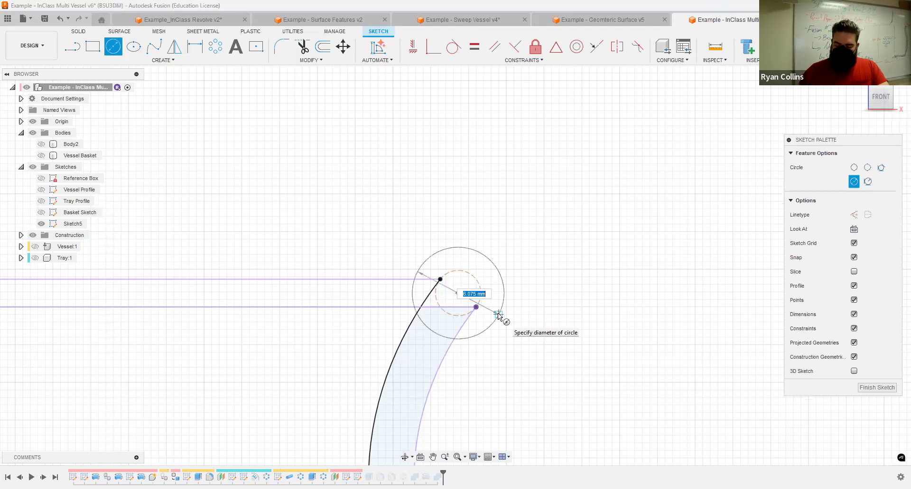
type("10")
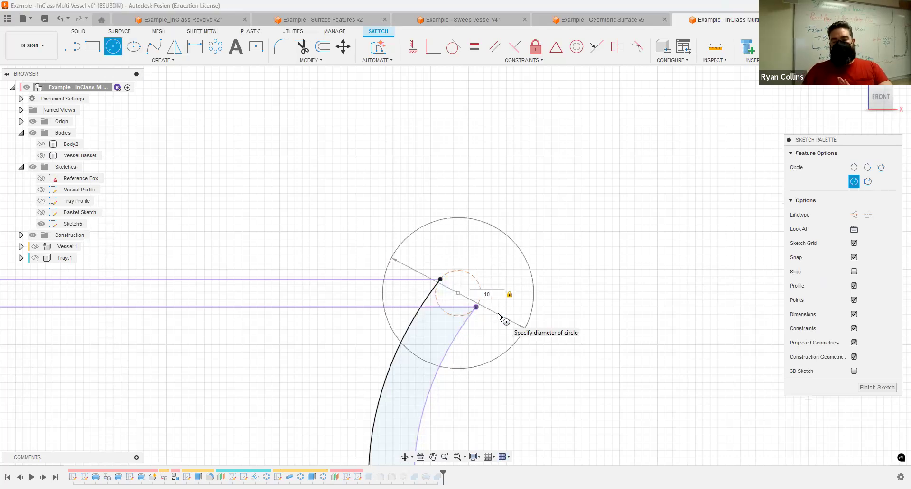
key("Return")
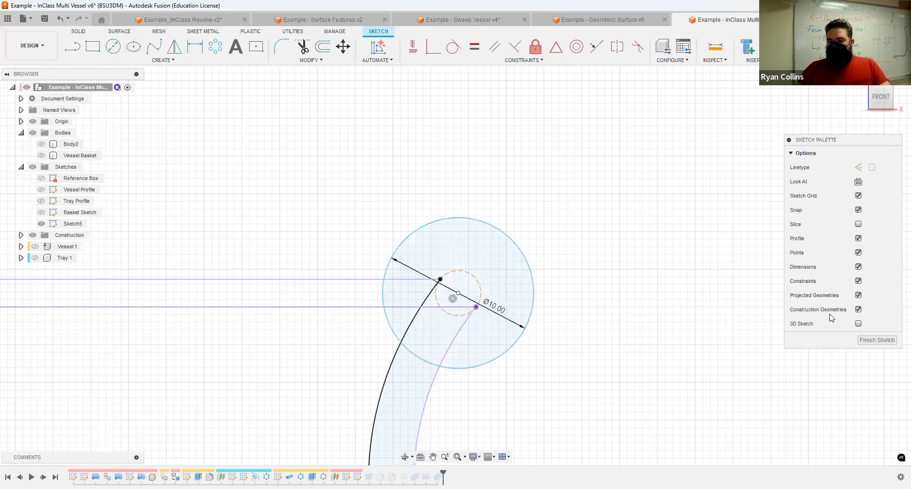
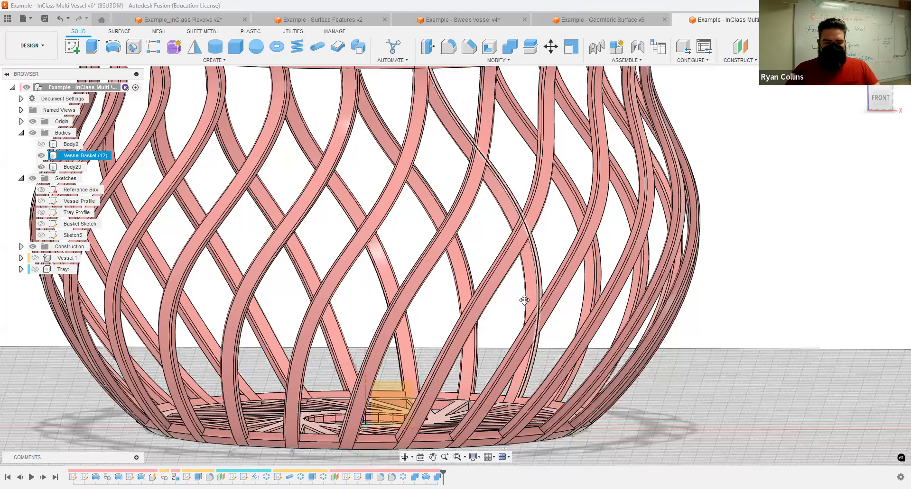
Step: Open the rim ring's revolve feature for editing and clear its profile selection
middle_click_drag(530, 320, 543, 370, "shift")
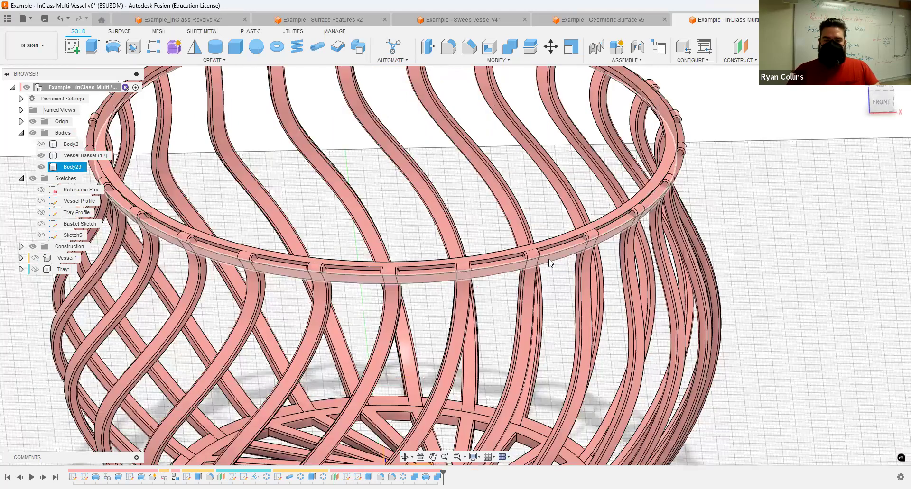
left_click(668, 141)
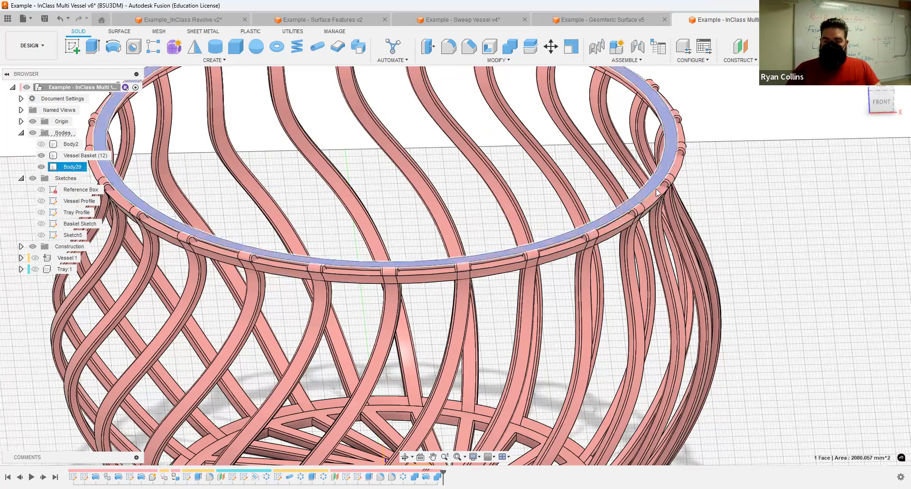
middle_click_drag(718, 243, 498, 368, "shift")
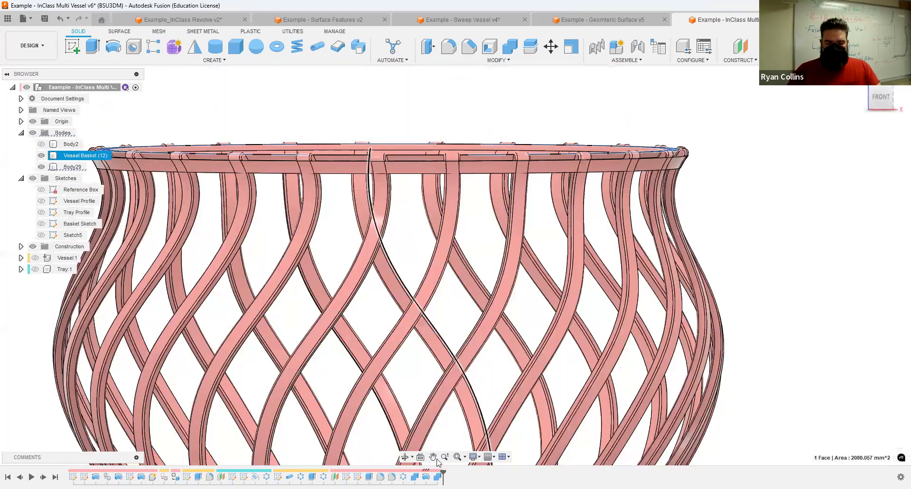
right_click(426, 477)
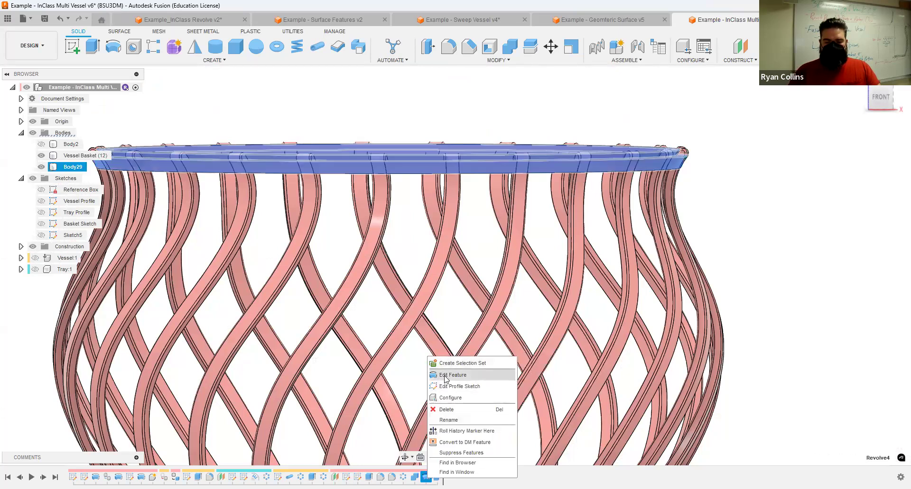
left_click(450, 375)
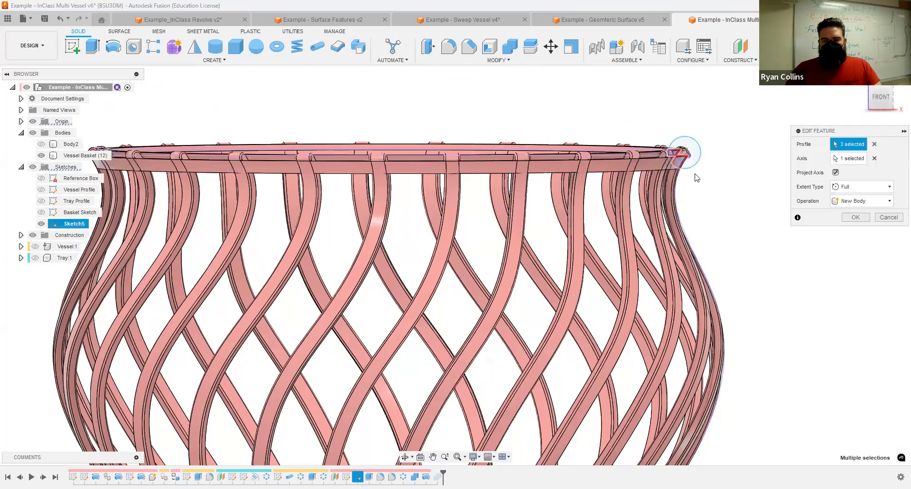
scroll(695, 180, "up", 5)
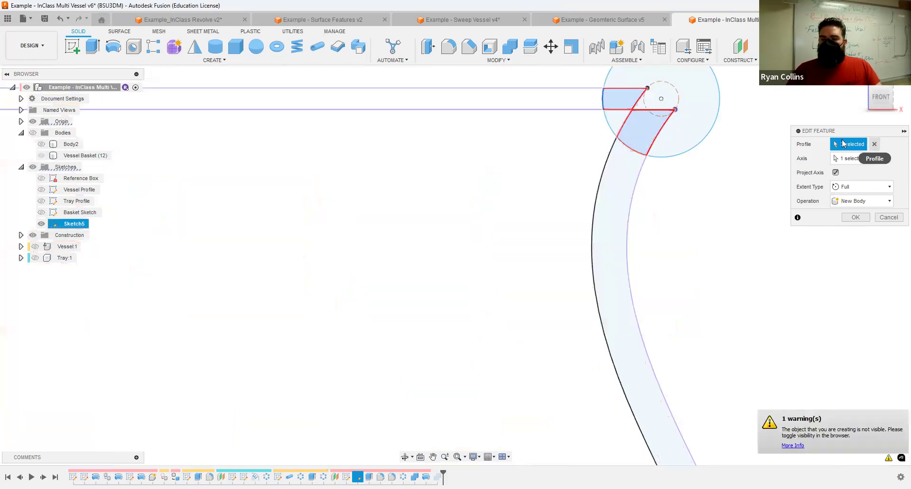
left_click(874, 144)
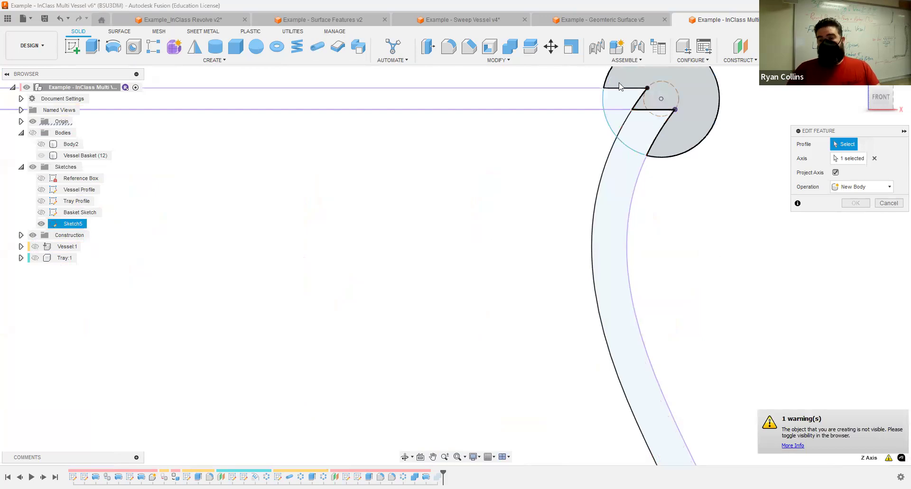
left_click(664, 130)
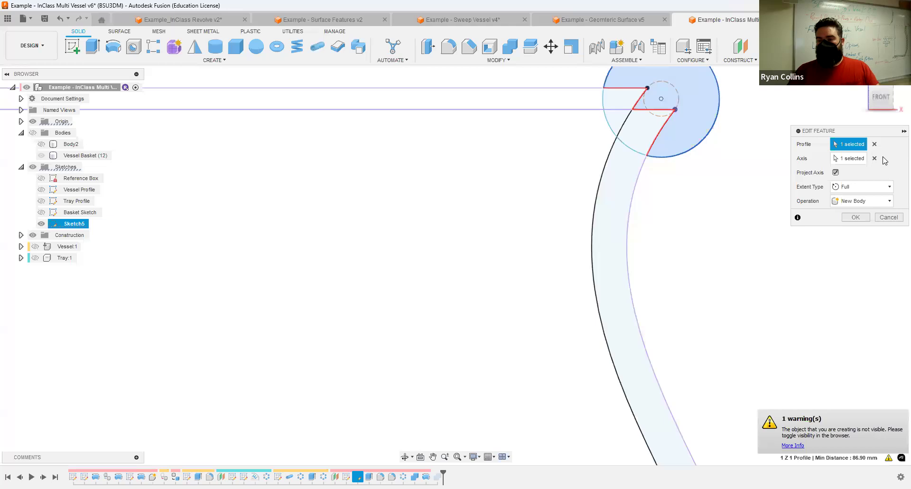
left_click(653, 130)
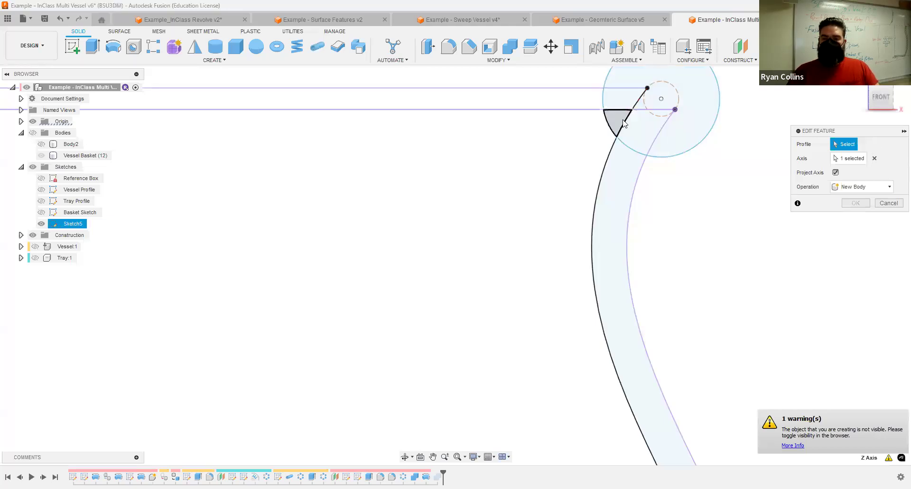
left_click(631, 122)
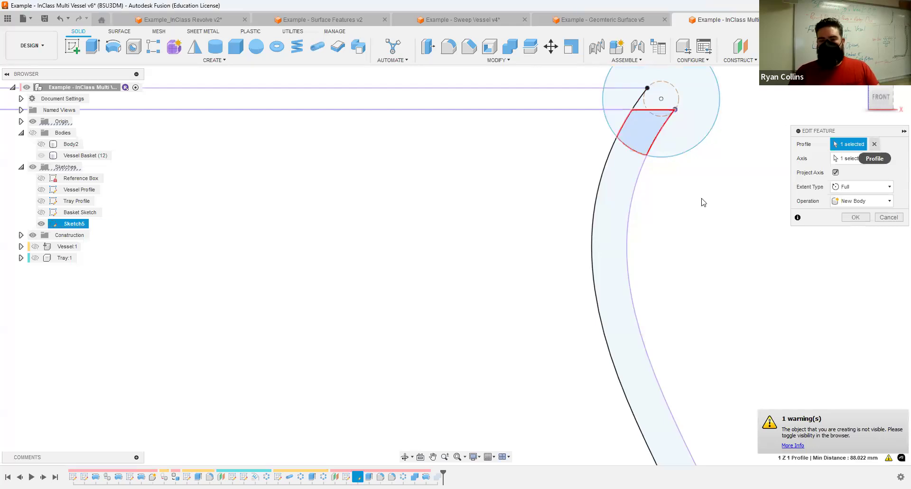
left_click(731, 174)
Step: Window-select all regions inside the 10 mm rim circle as the profiles of the revolve
middle_click_drag(693, 242, 644, 343)
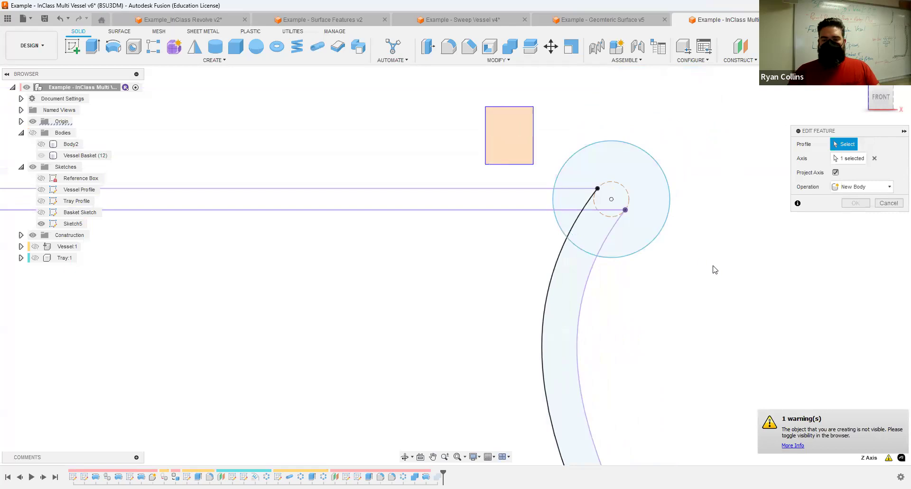
left_click_drag(714, 270, 721, 273)
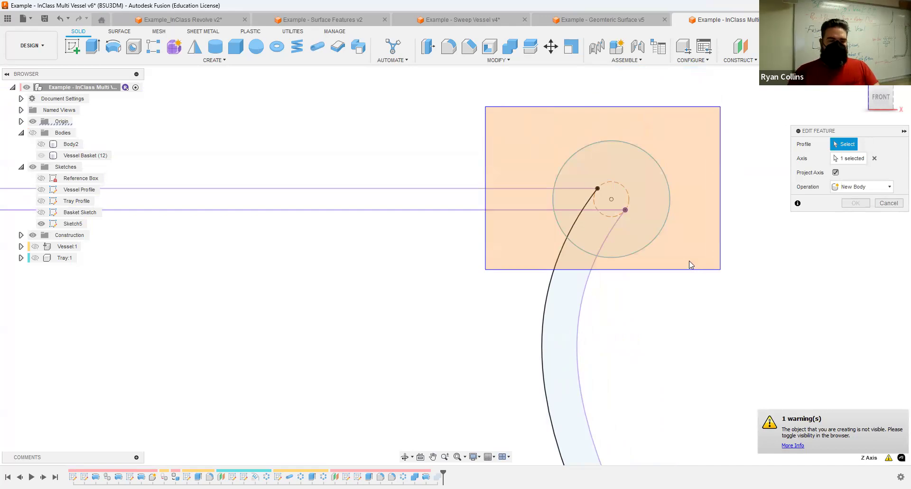
left_click(541, 358)
middle_click_drag(520, 362, 489, 135)
scroll(476, 232, "down", 8)
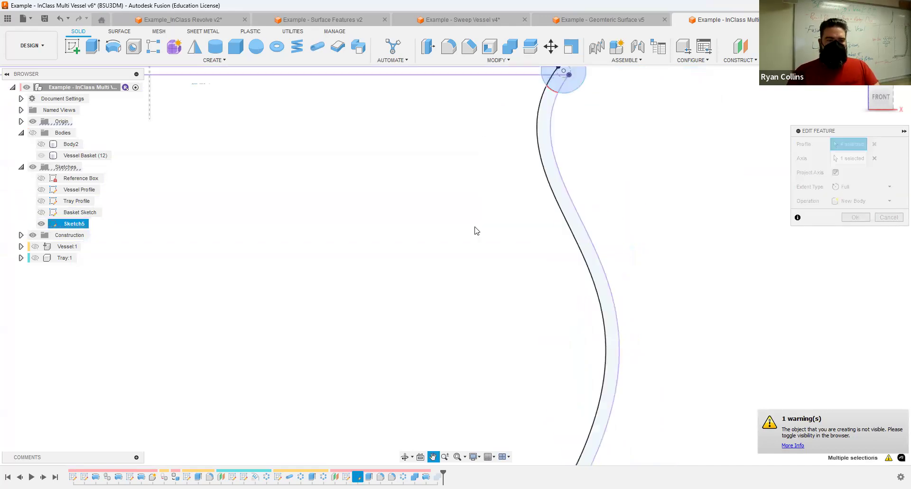
Step: Check the revolve axis, turn the bodies' visibility back on and examine the preview of the round rim against the strips
left_click(851, 161)
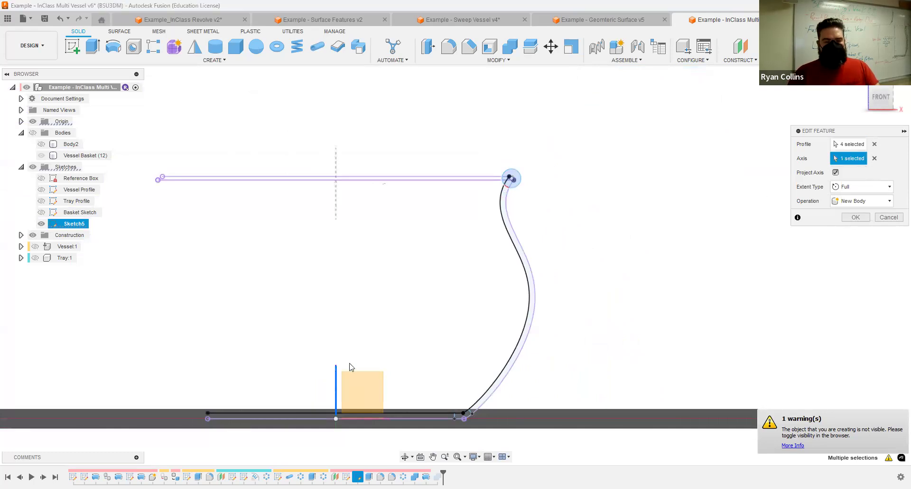
left_click(33, 134)
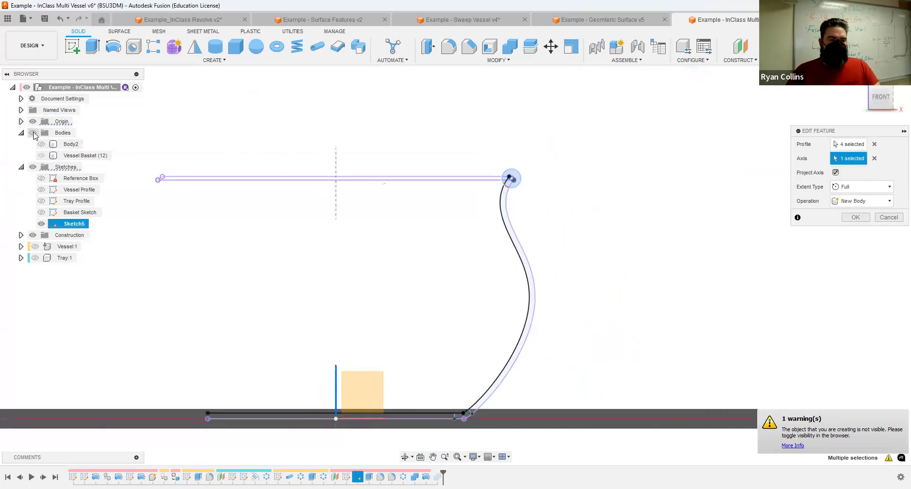
middle_click_drag(571, 210, 533, 181, "shift")
scroll(533, 181, "up", 5)
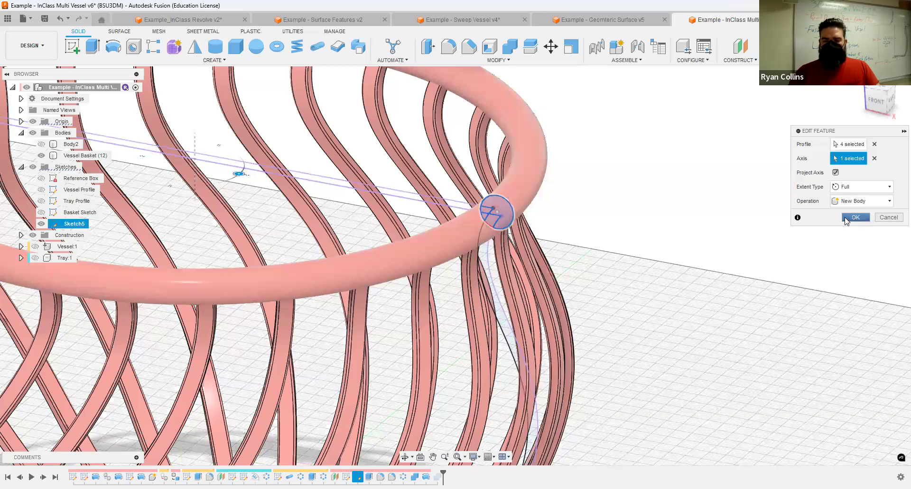
Step: Accept the rim revolve edit and repair the failed Combine by selecting the round rim as the tool body to join with the basket
key("Return")
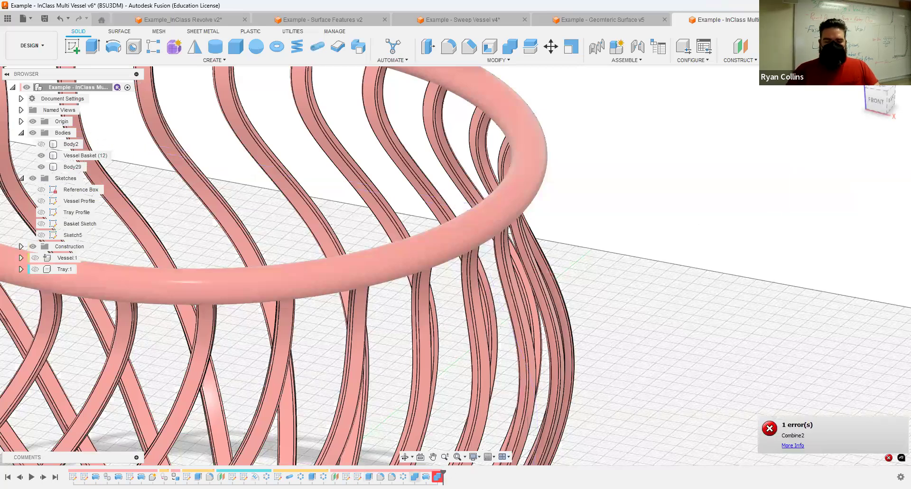
right_click(438, 477)
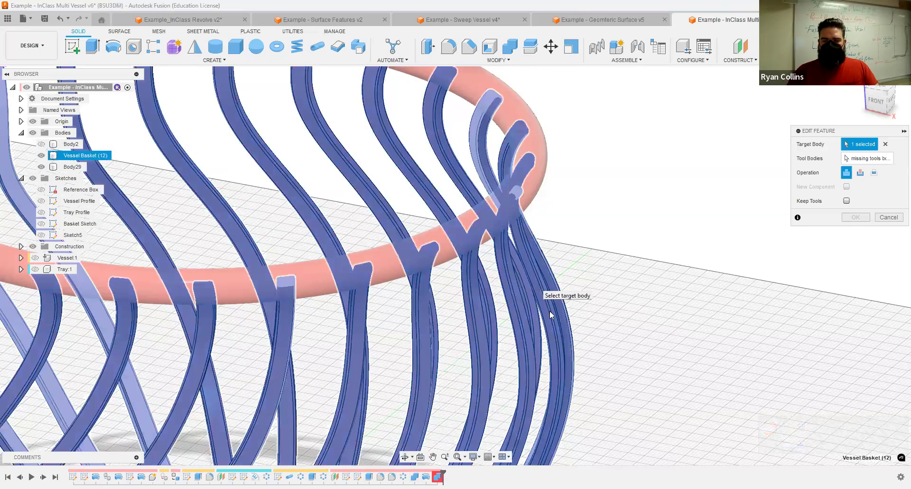
left_click(864, 158)
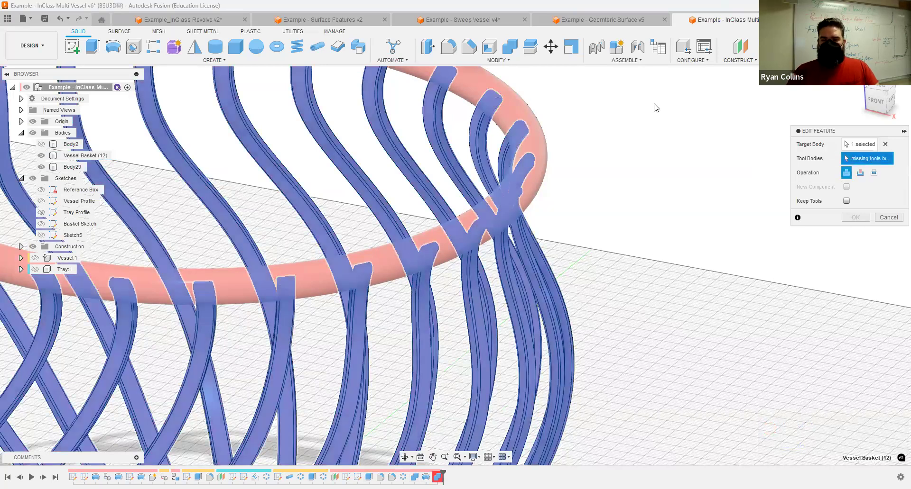
left_click(519, 105)
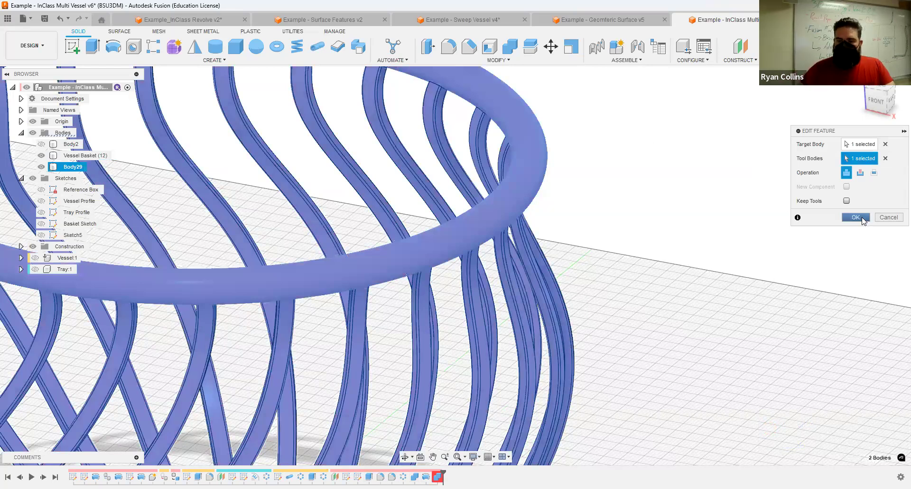
left_click(862, 220)
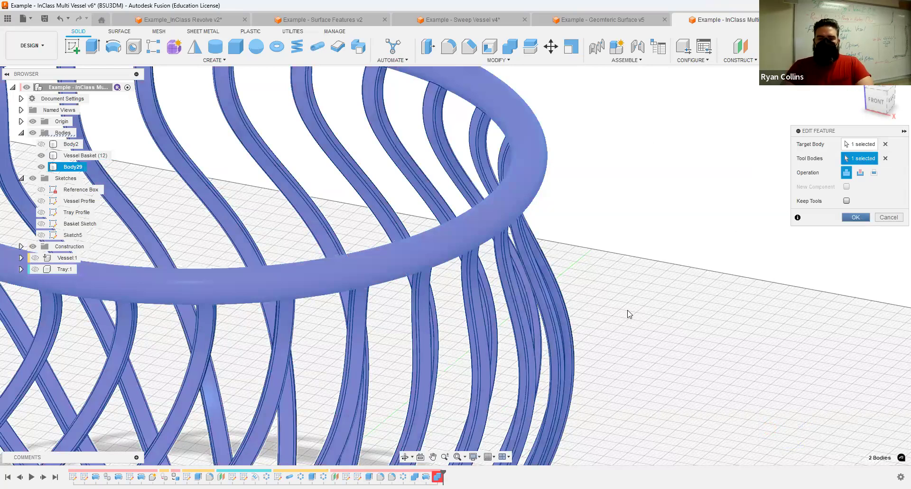
Step: Examine the joined basket and round rim from several angles, including front and isometric views and a close-up where the strips meet the rim
scroll(630, 311, "down", 6)
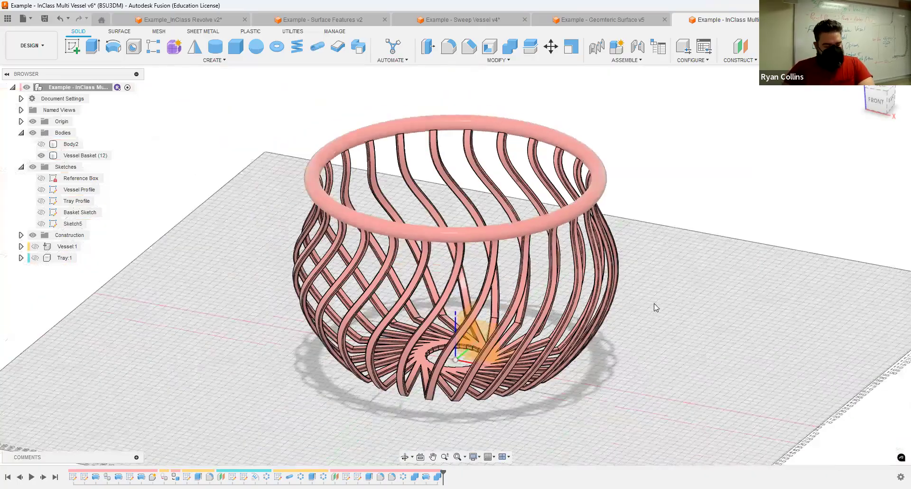
middle_click_drag(711, 305, 625, 188, "shift")
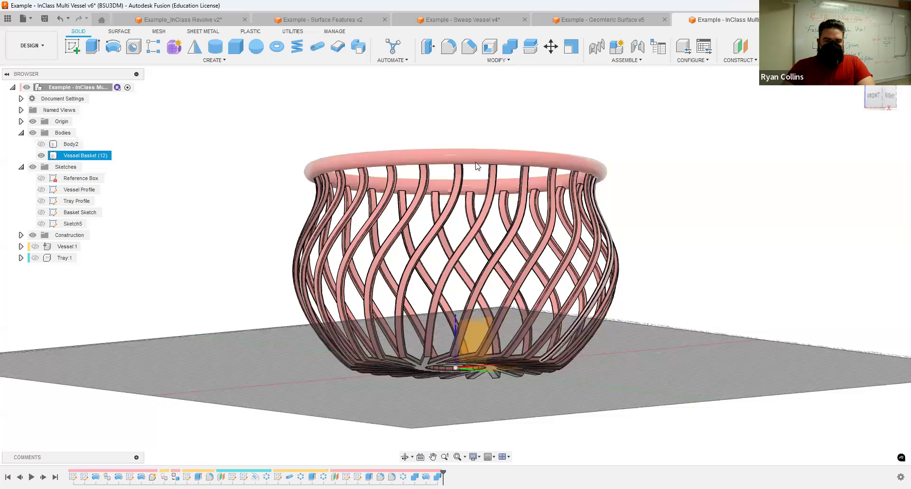
scroll(435, 179, "up", 3)
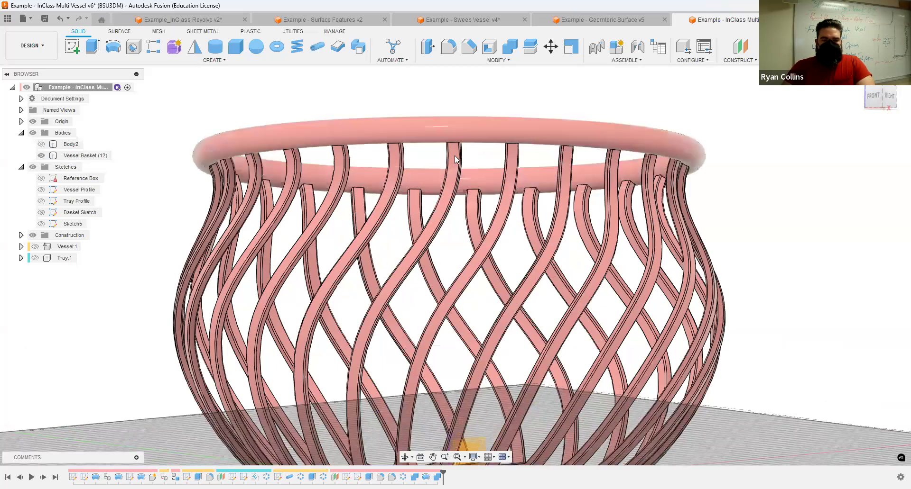
middle_click_drag(456, 135, 667, 314, "shift")
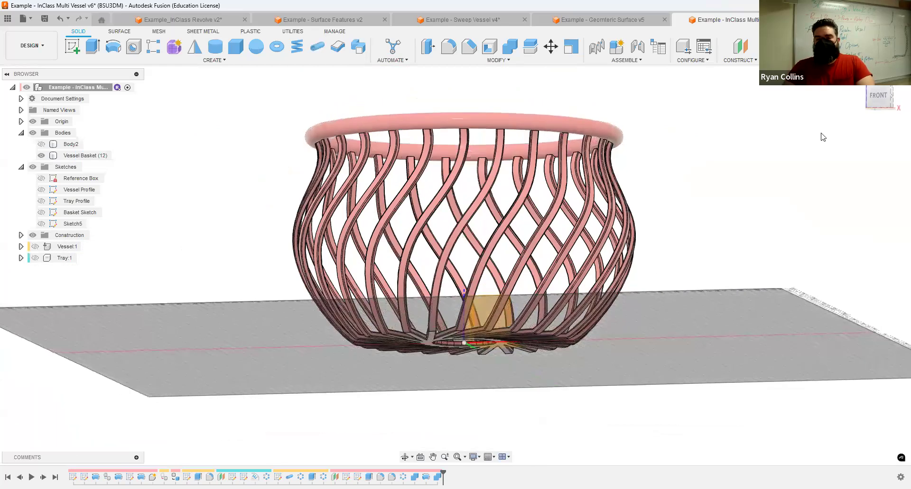
left_click(878, 96)
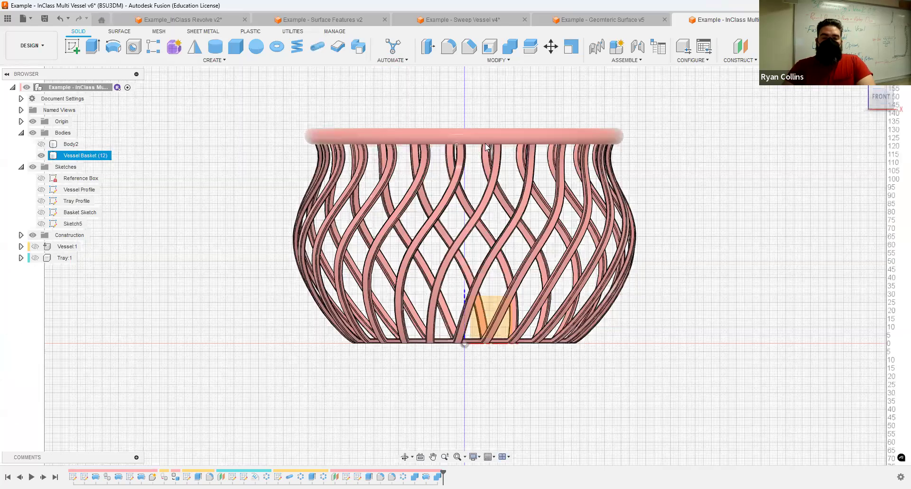
scroll(484, 144, "up", 5)
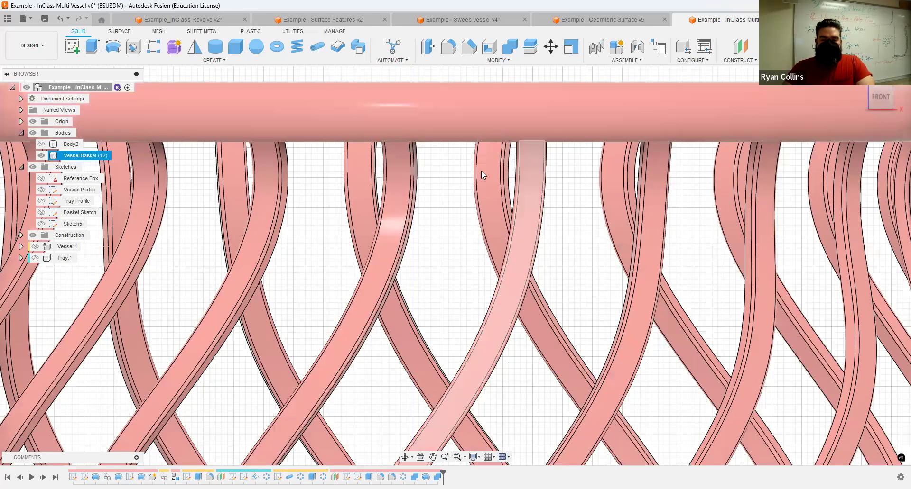
key("F6")
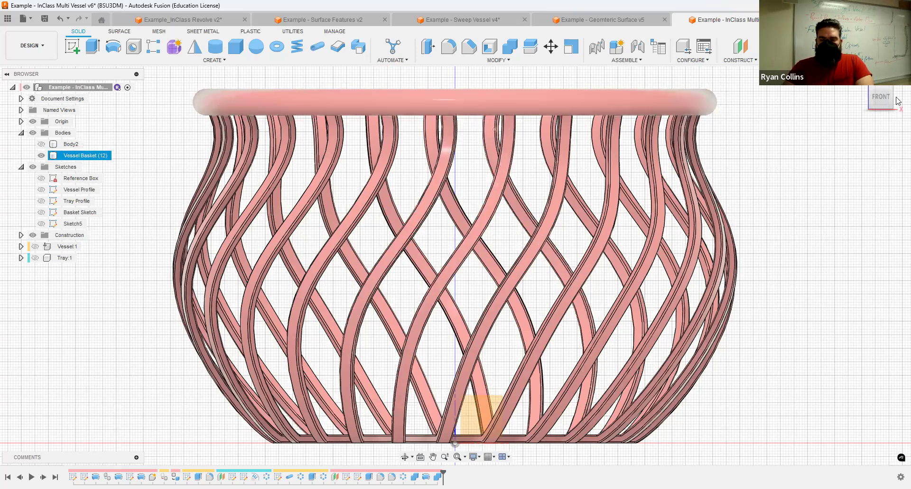
left_click(862, 82)
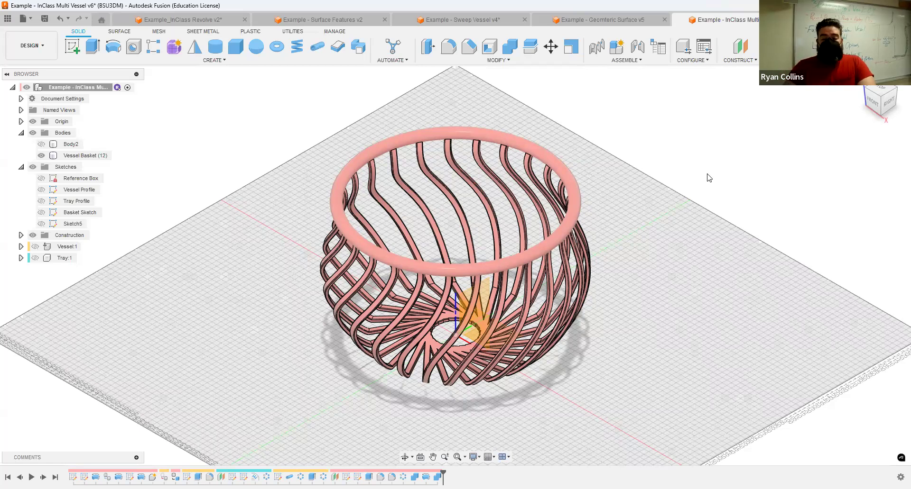
Step: Switch to the Example_InClass Revolve design, collapse its Vessel component and view the whole perforated vessel with its tray
left_click(160, 20)
middle_click_drag(685, 220, 614, 290, "shift")
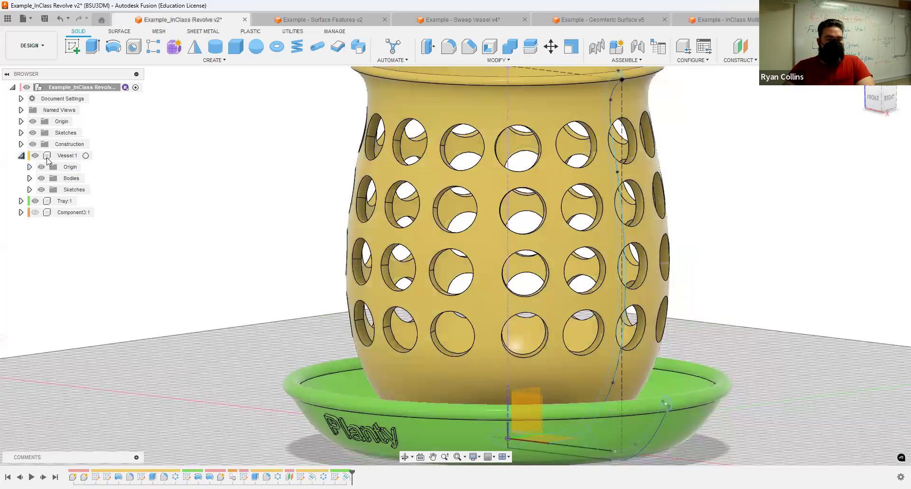
left_click(21, 155)
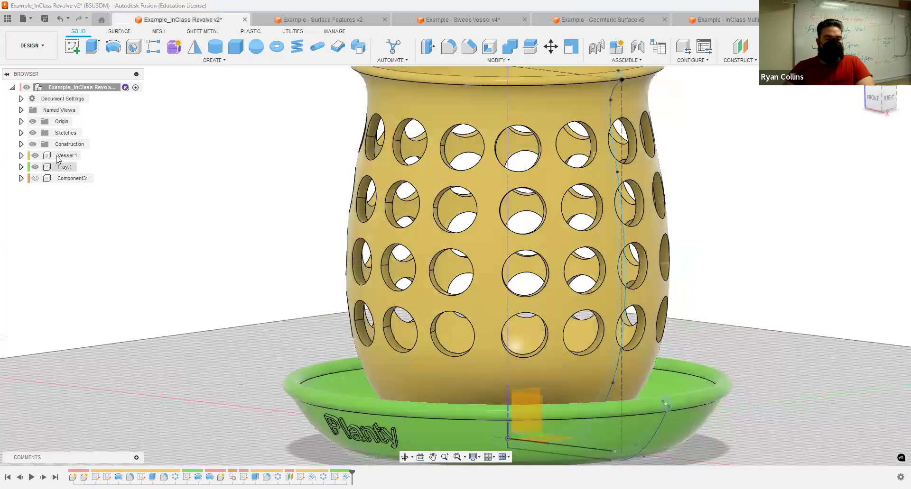
scroll(301, 236, "down", 4)
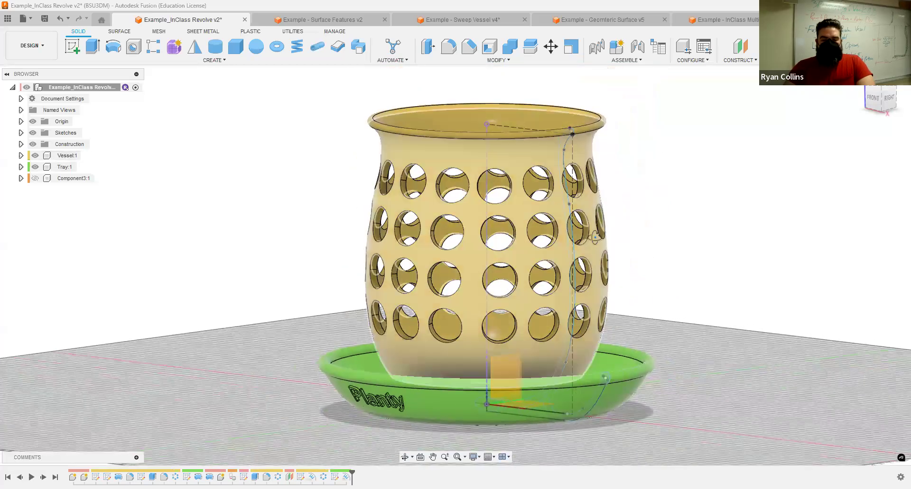
middle_click_drag(588, 259, 589, 264, "shift")
Step: Review the Surface Features, Sweep Vessel and Geometric Surface example designs one after another
left_click(346, 18)
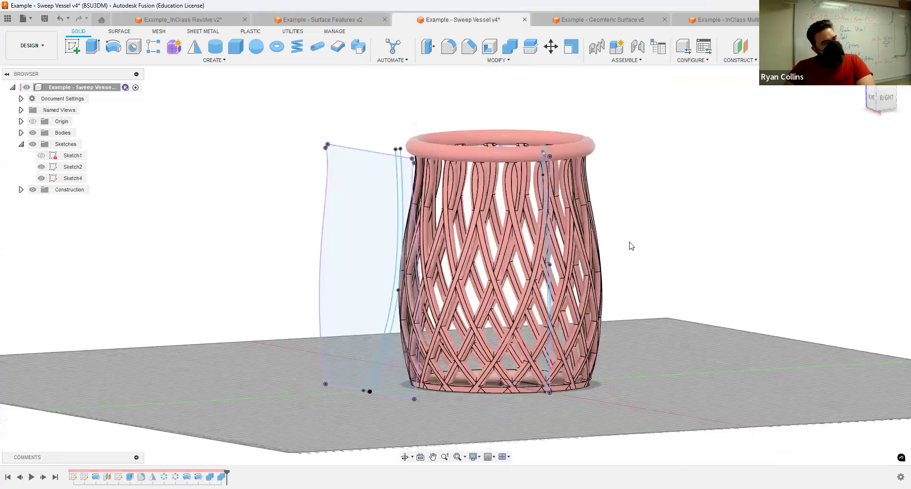
left_click(476, 23)
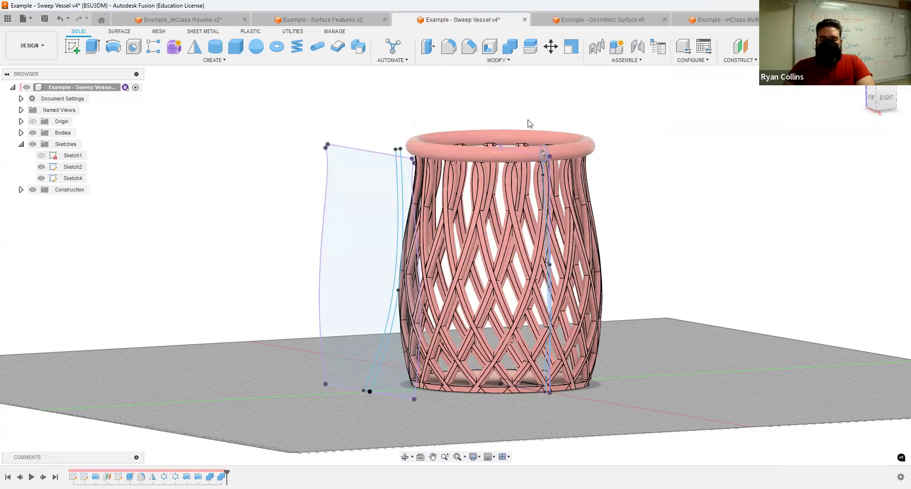
left_click(616, 20)
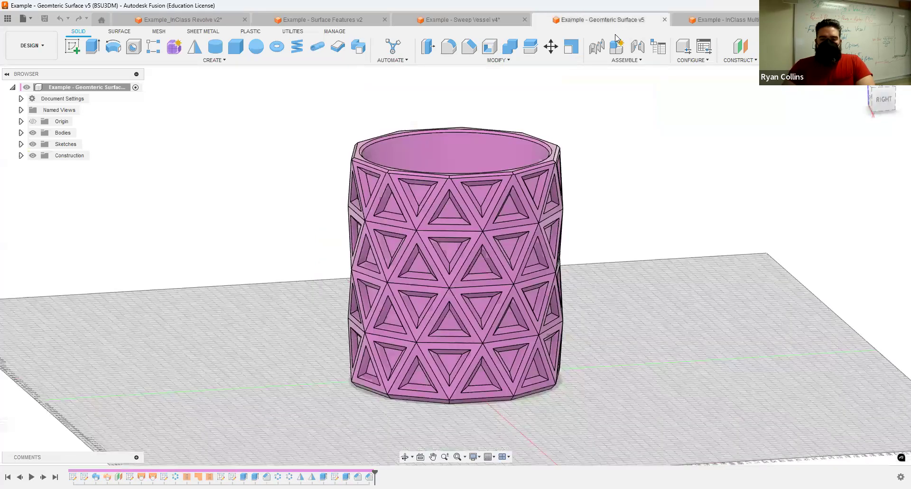
left_click(664, 20)
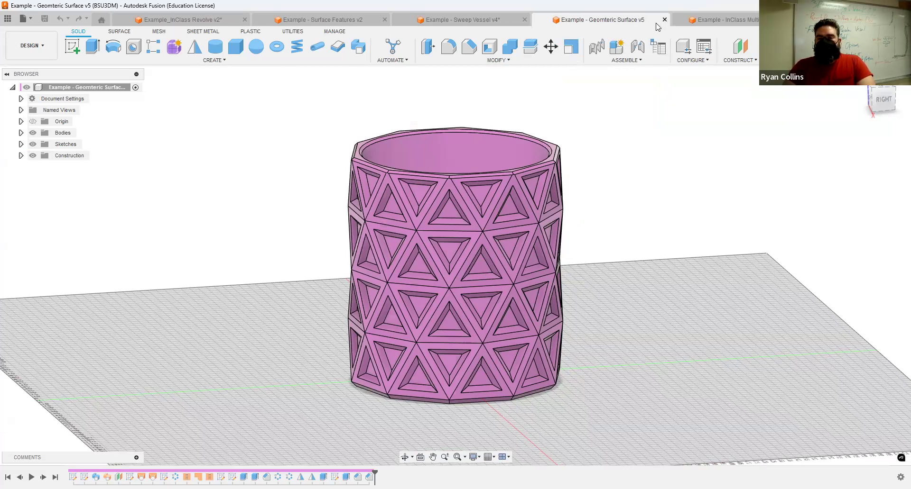